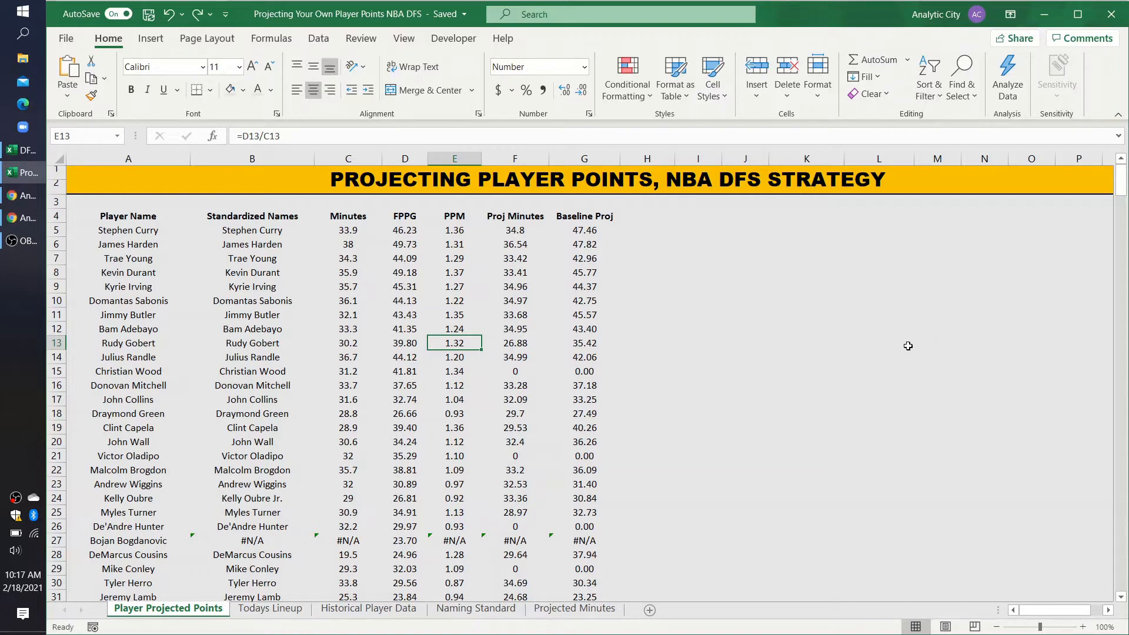
# Step: Convert the player data in A4:G400 into a table that has headers
pyautogui.moveTo(120, 219); pyautogui.dragTo(578, 216)
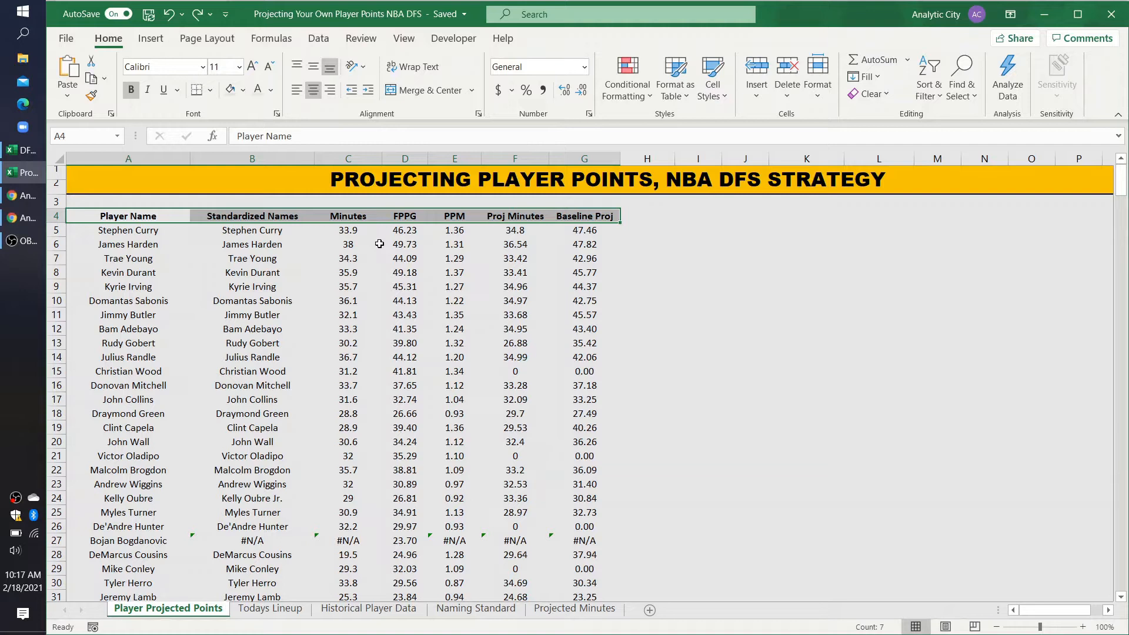
pyautogui.hotkey('ctrl', 'shift', 'Down')
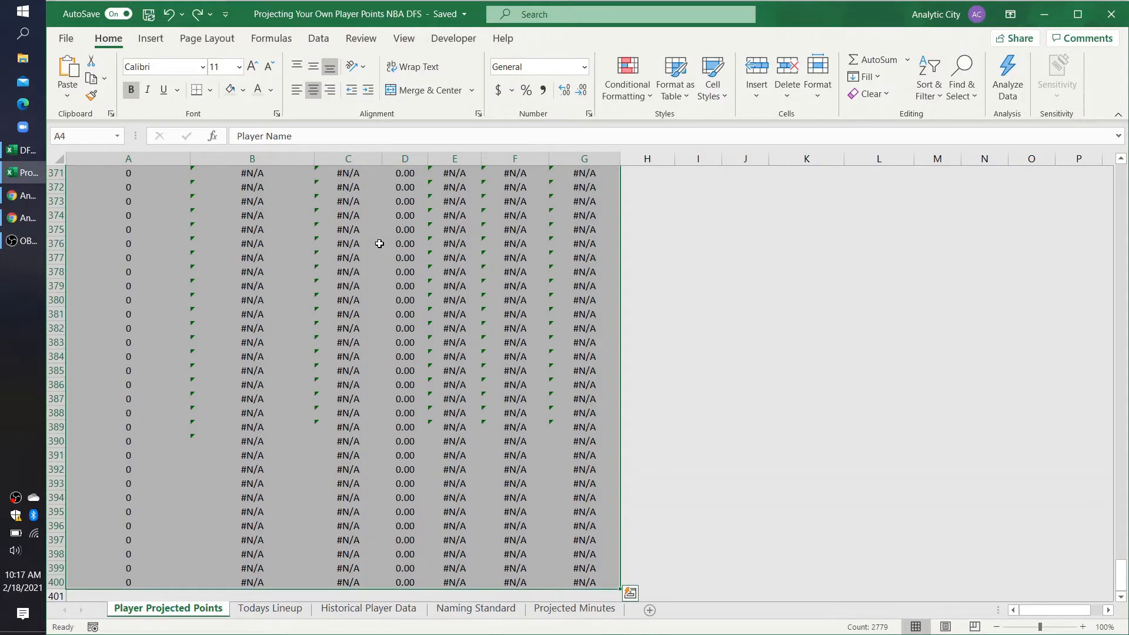
pyautogui.click(142, 40)
pyautogui.click(178, 68)
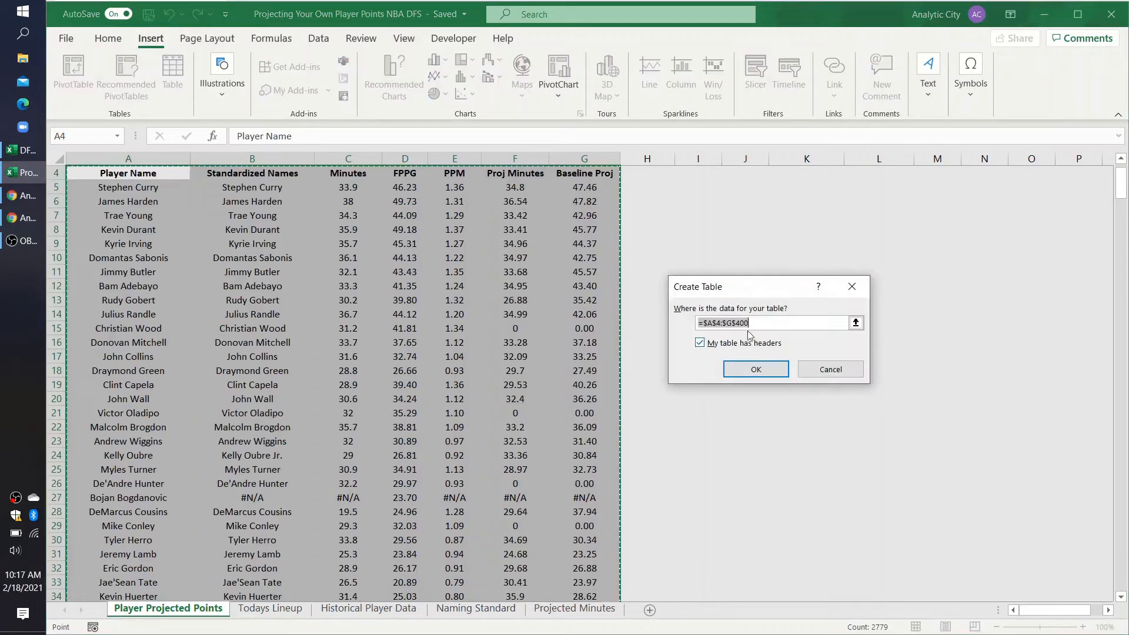
pyautogui.click(756, 371)
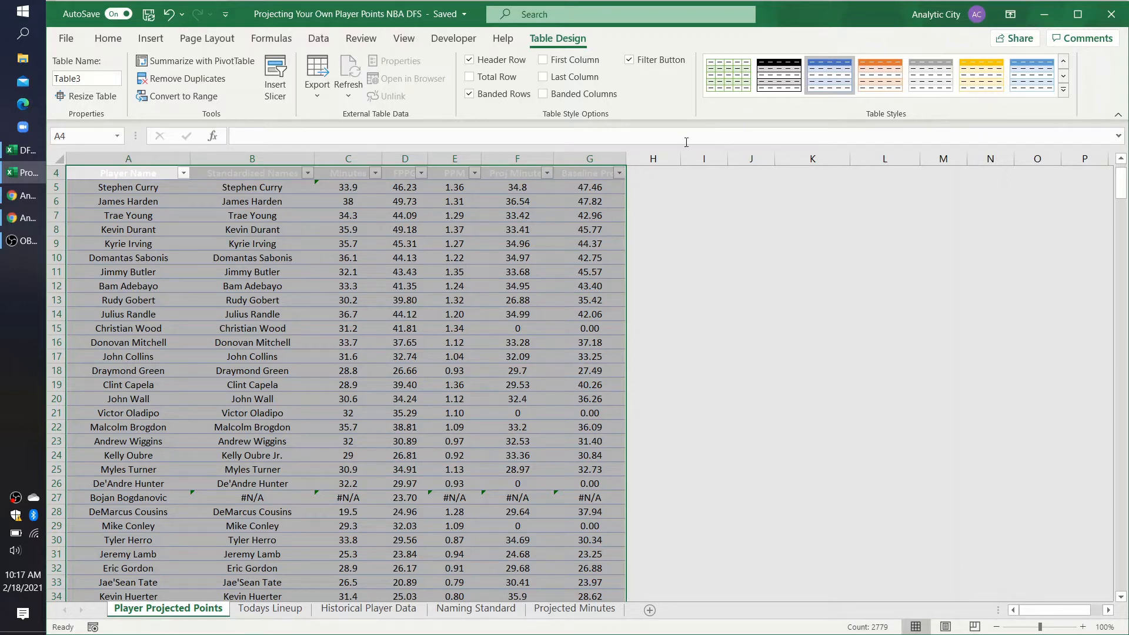
# Step: Name the table ProjectedPoints and apply the light blue banded table style
pyautogui.click(105, 81)
pyautogui.write('ProjectedPoints')
pyautogui.press('Return')
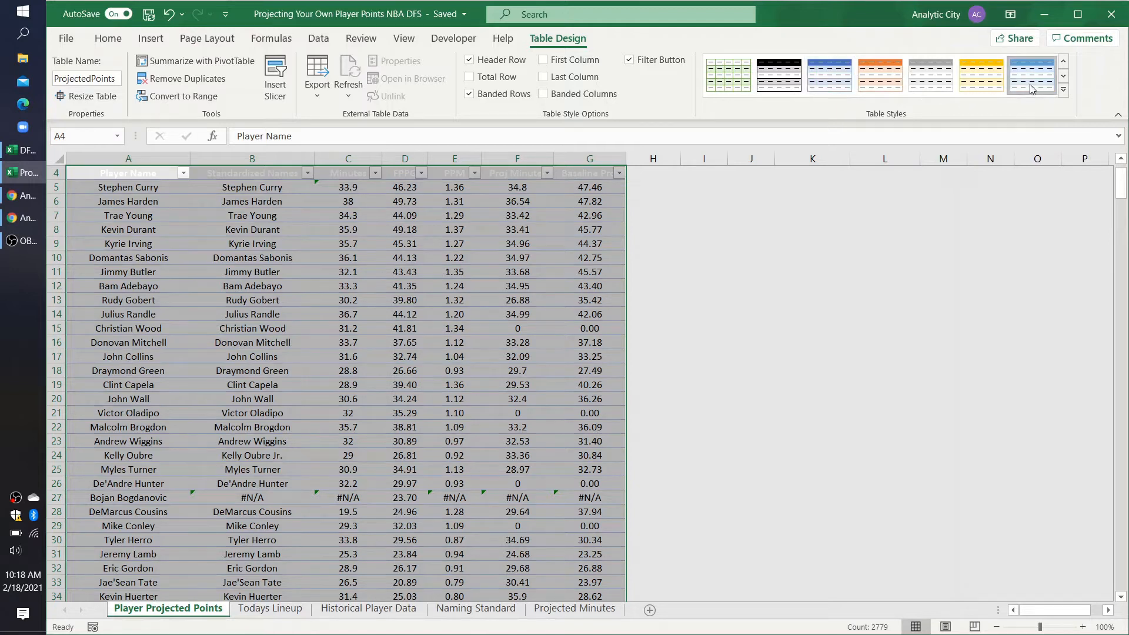
# Step: Remove the cell fill from the whole table, from the header row in row 4 down to row 400
pyautogui.scroll(-20, 499, 338)
pyautogui.scroll(20, 499, 337)
pyautogui.click(95, 216)
pyautogui.hotkey('ctrl', 'shift', 'Right')
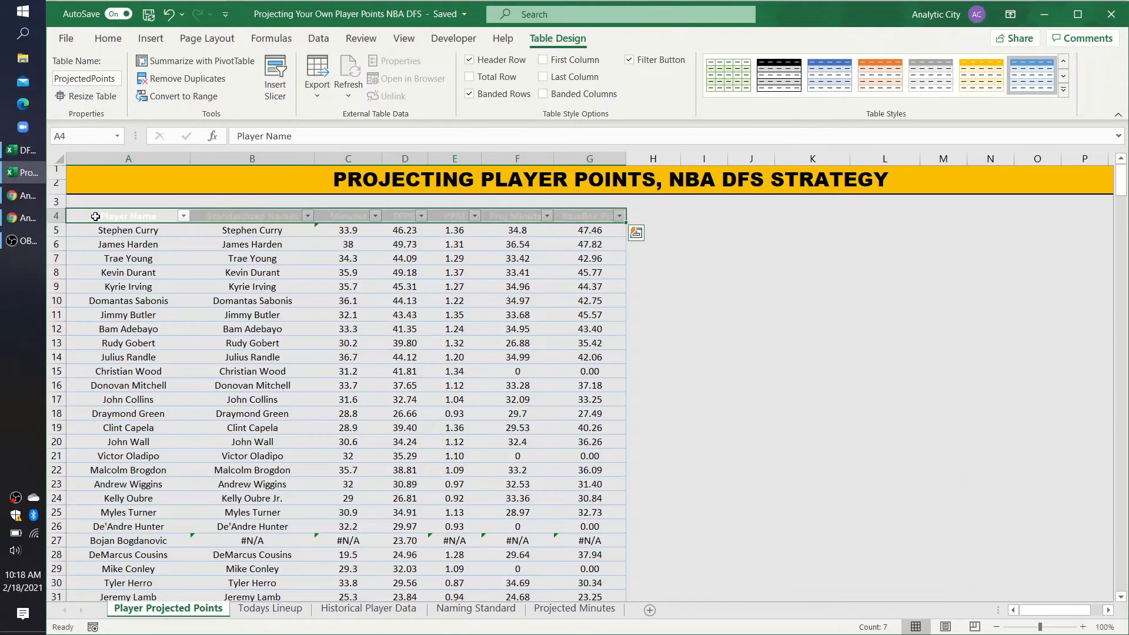
pyautogui.hotkey('ctrl', 'shift', 'Down')
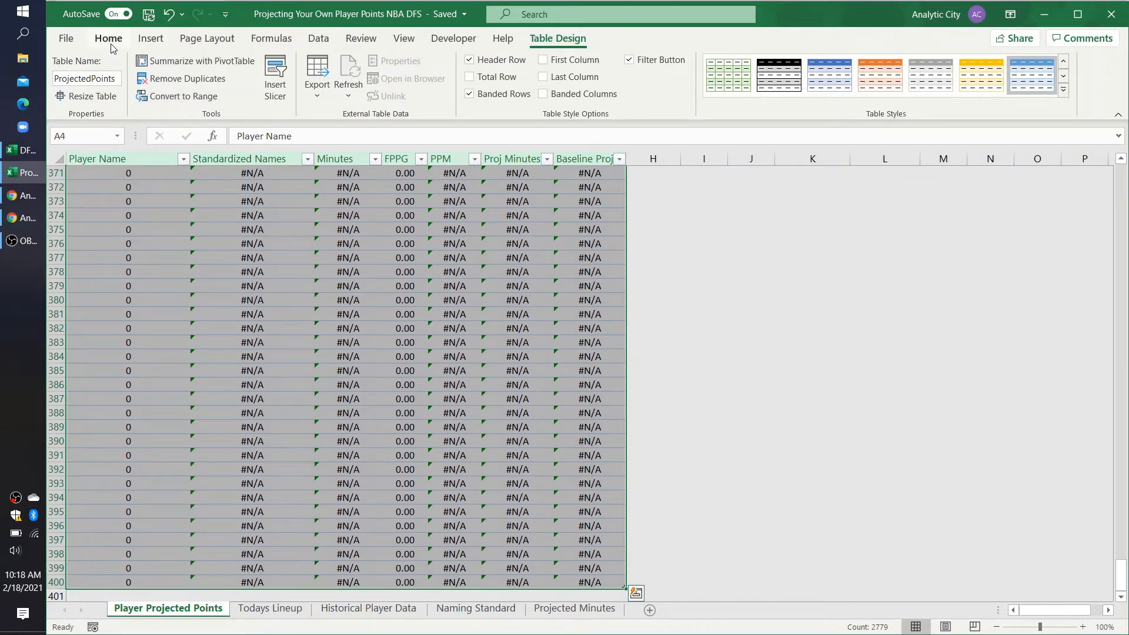
pyautogui.click(109, 39)
pyautogui.scroll(20, 365, 248)
pyautogui.scroll(20, 365, 248)
pyautogui.click(243, 91)
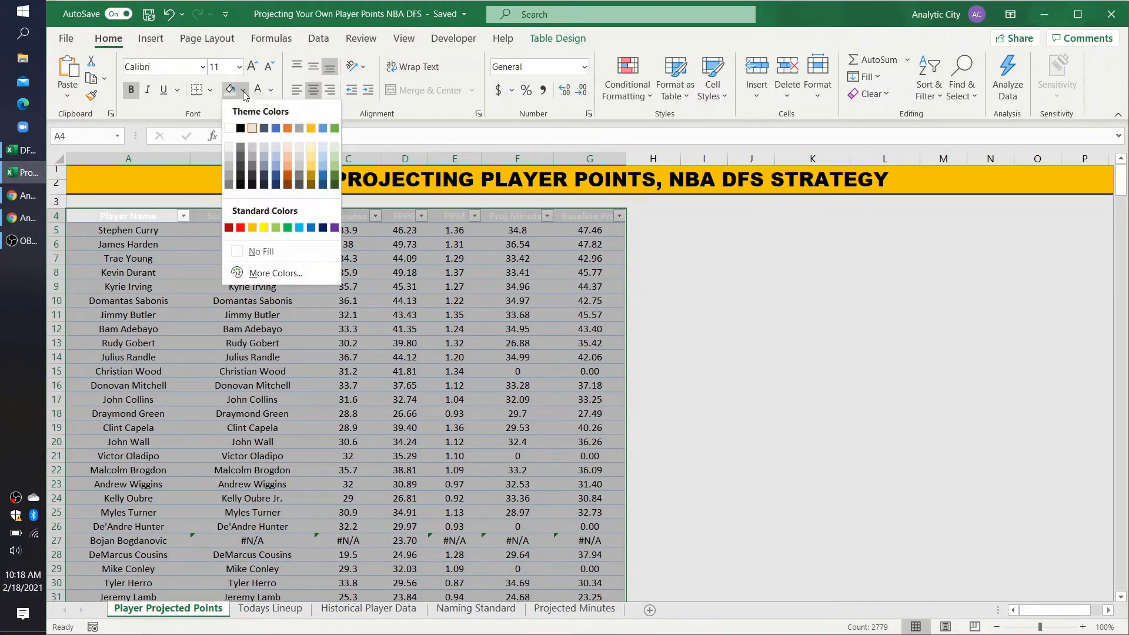
pyautogui.click(247, 253)
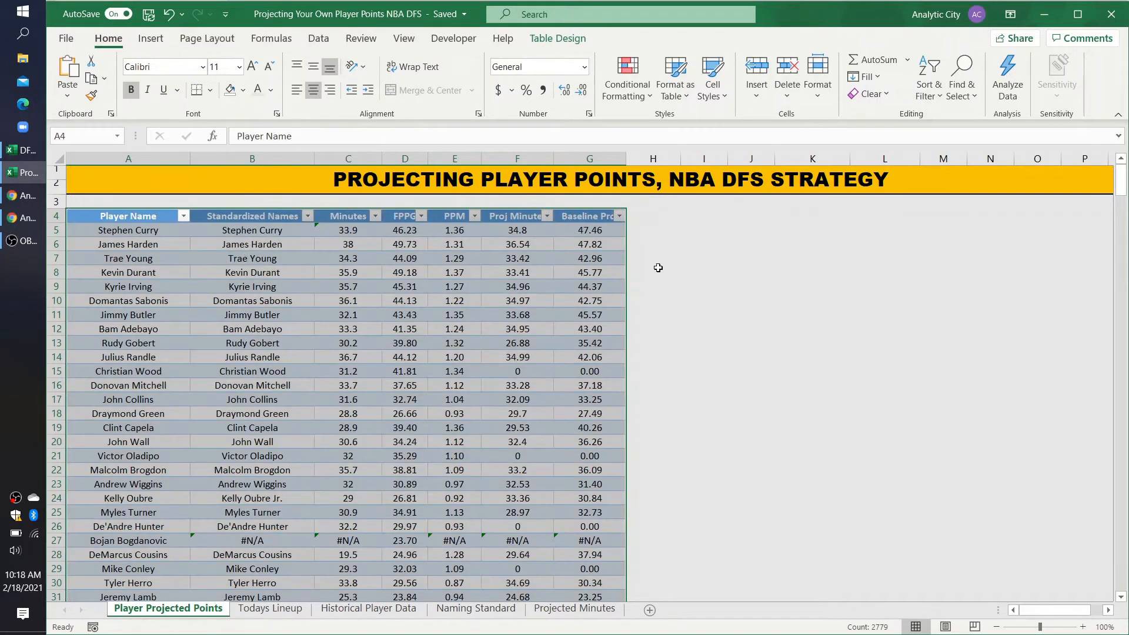
pyautogui.click(702, 260)
# Step: Turn off the filter buttons in the table's header row
pyautogui.moveTo(131, 217); pyautogui.dragTo(589, 217)
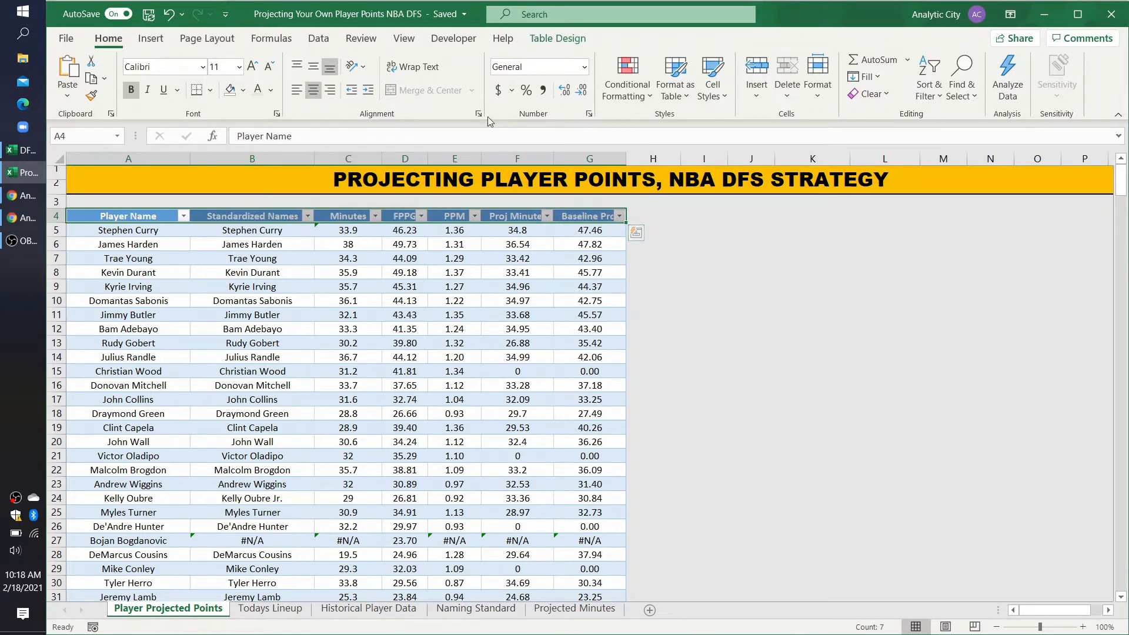
pyautogui.click(318, 39)
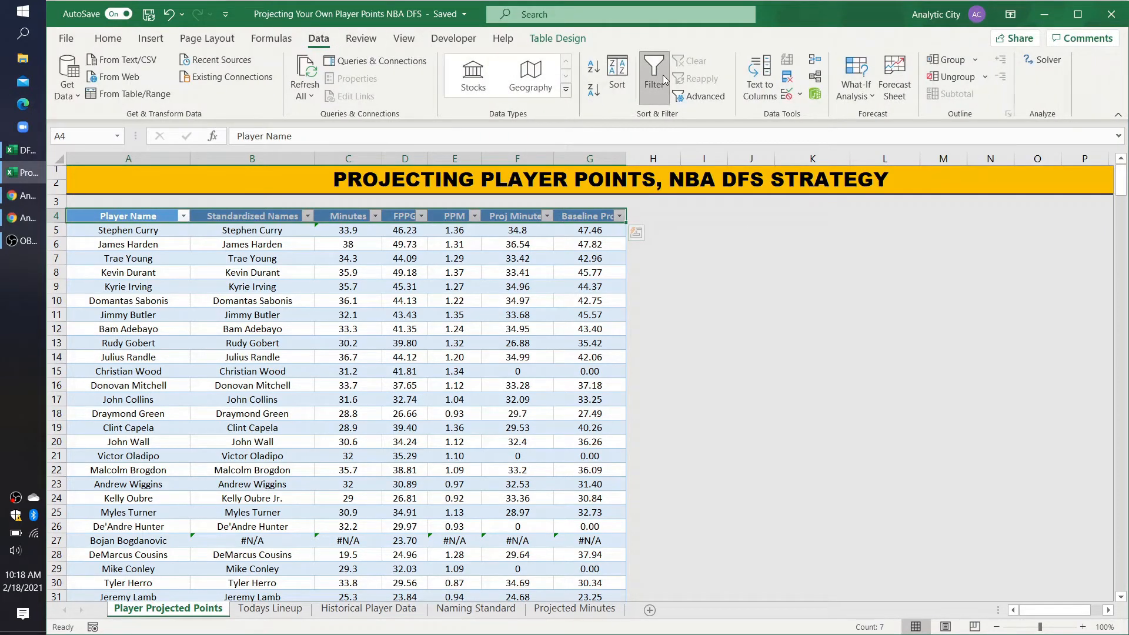
pyautogui.click(662, 75)
pyautogui.click(653, 328)
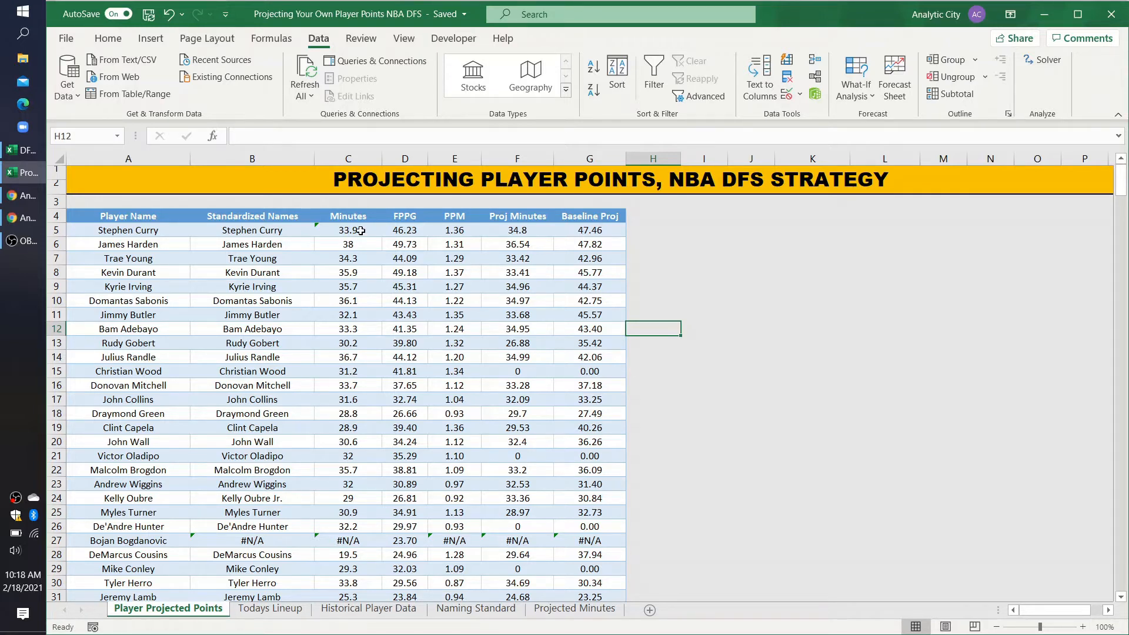
# Step: Hide the Player Name column A
pyautogui.rightClick(157, 158)
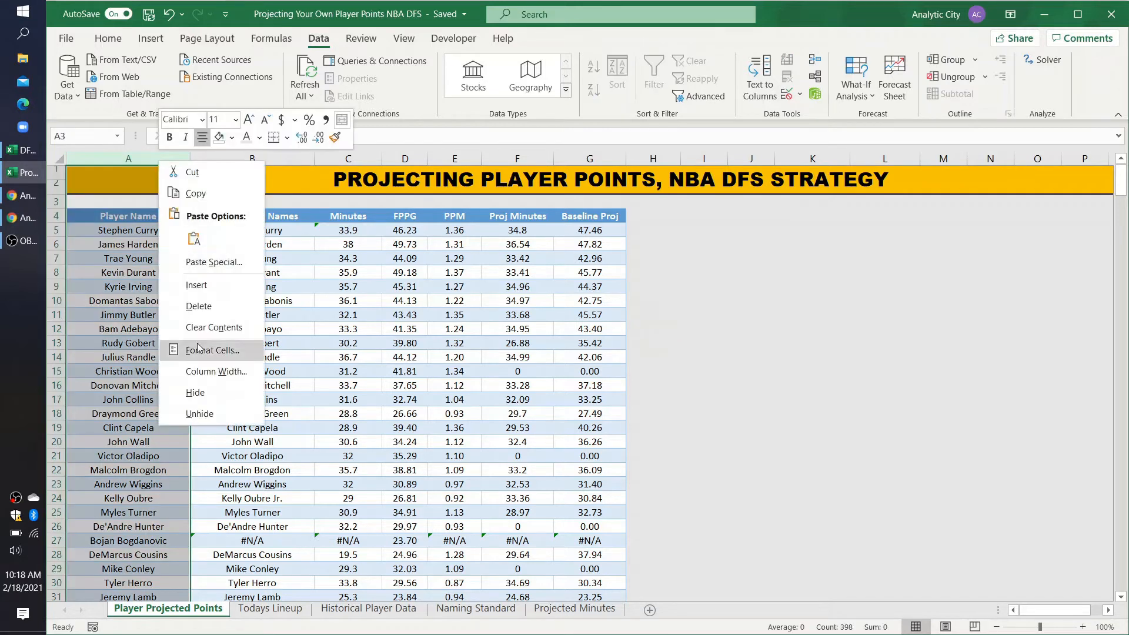
pyautogui.click(114, 234)
pyautogui.click(114, 233)
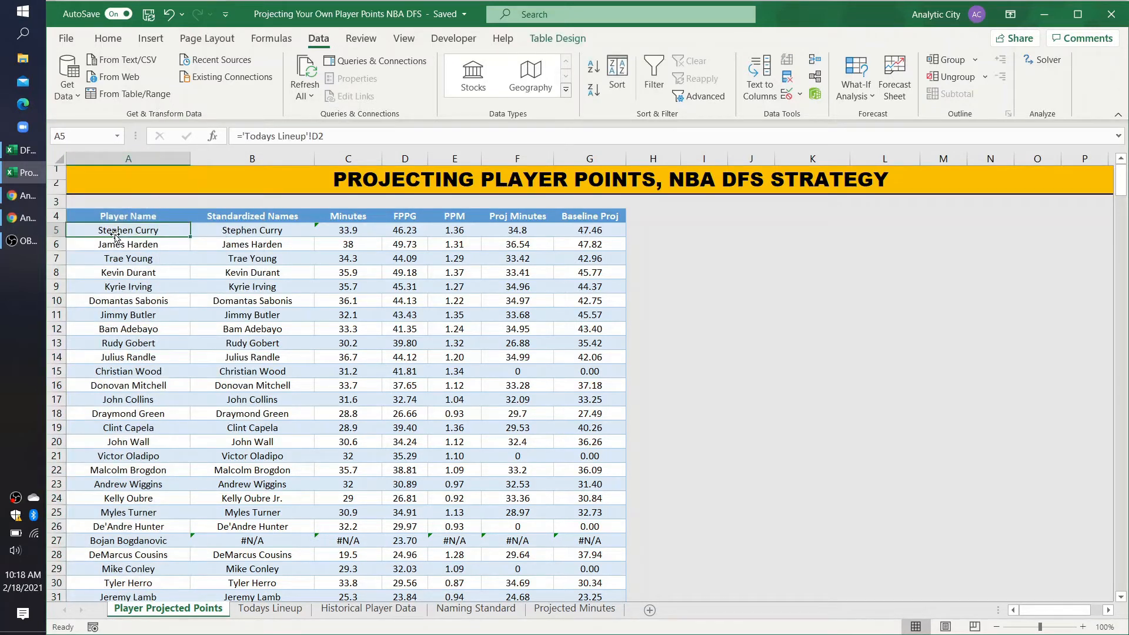
pyautogui.rightClick(159, 160)
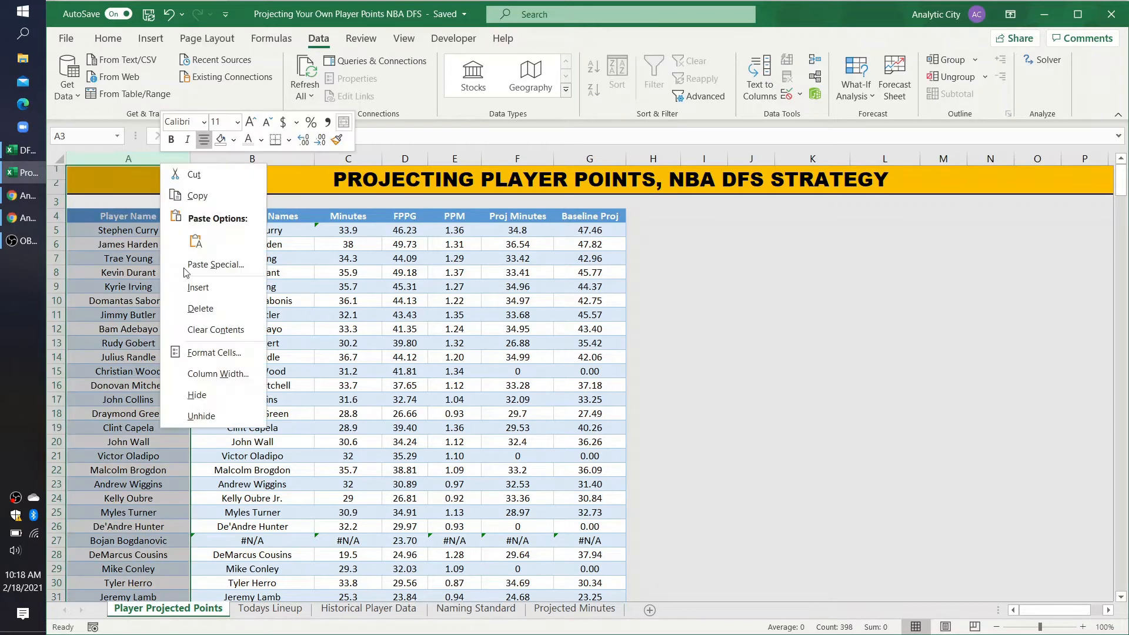
pyautogui.click(195, 396)
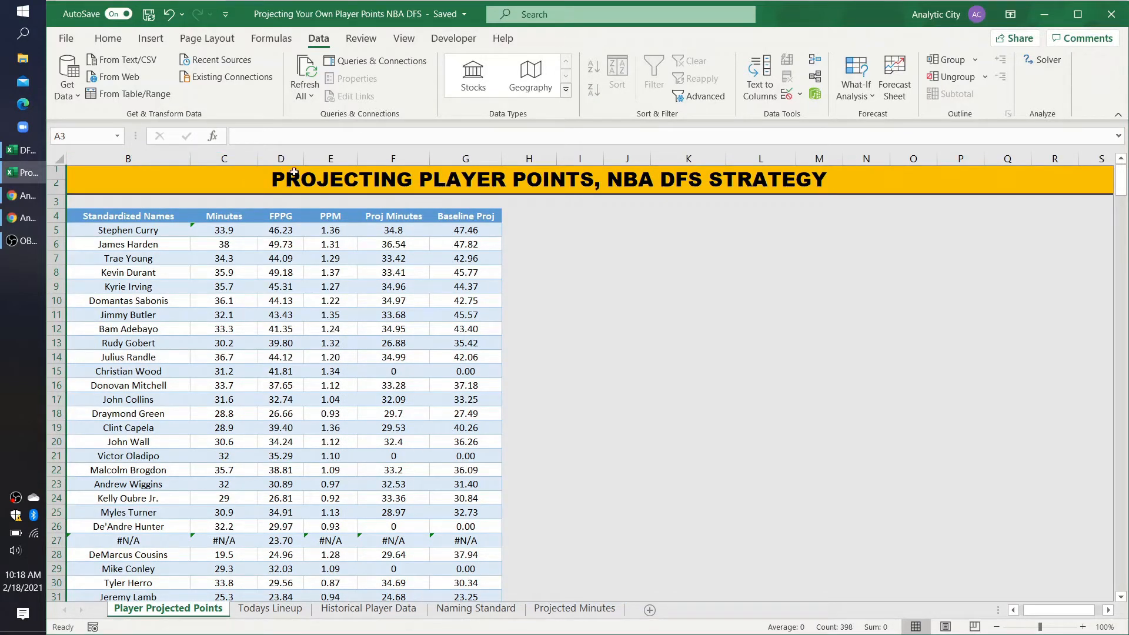
# Step: Hide the Minutes and FPPG columns, C and D
pyautogui.moveTo(233, 160); pyautogui.dragTo(280, 160)
pyautogui.rightClick(280, 160)
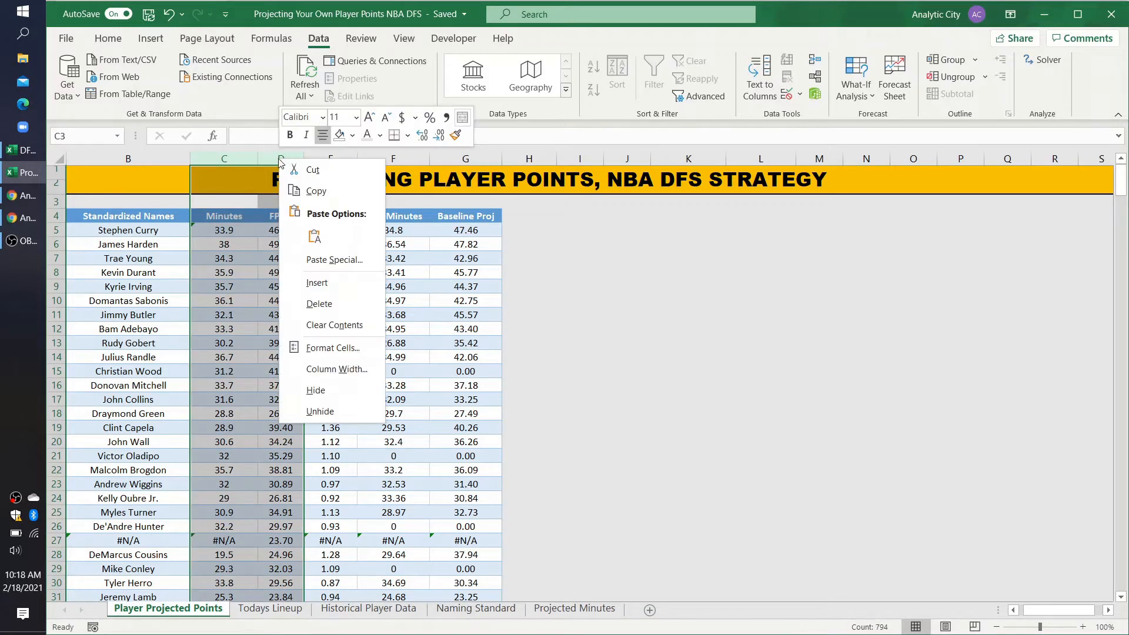
pyautogui.click(318, 390)
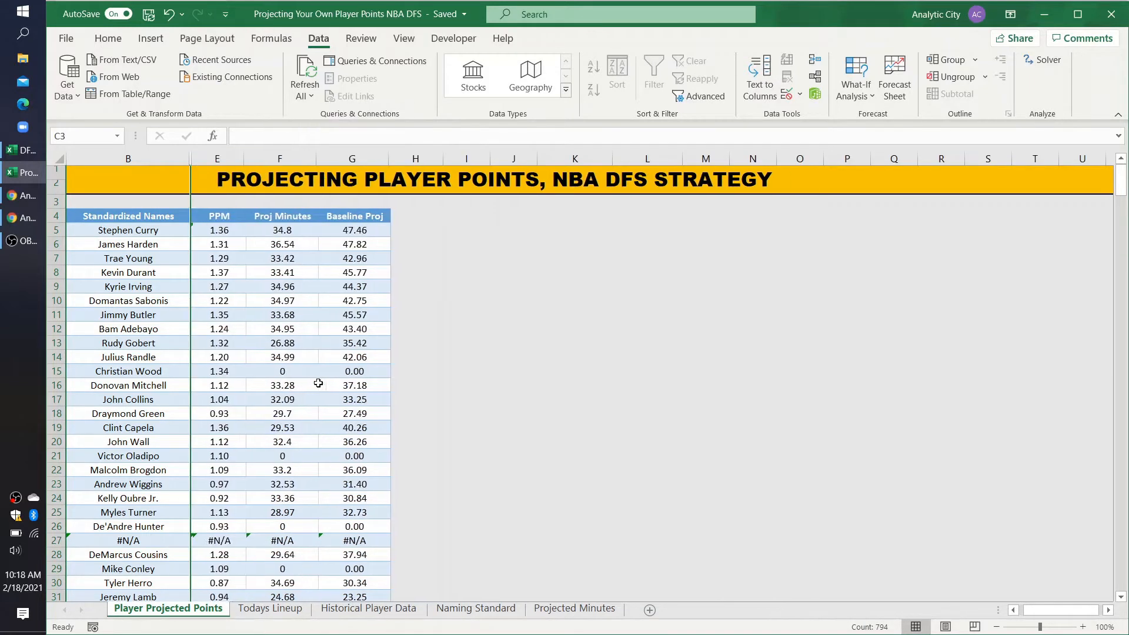
pyautogui.click(143, 233)
pyautogui.press('Right')
pyautogui.press('Right')
pyautogui.press('Right')
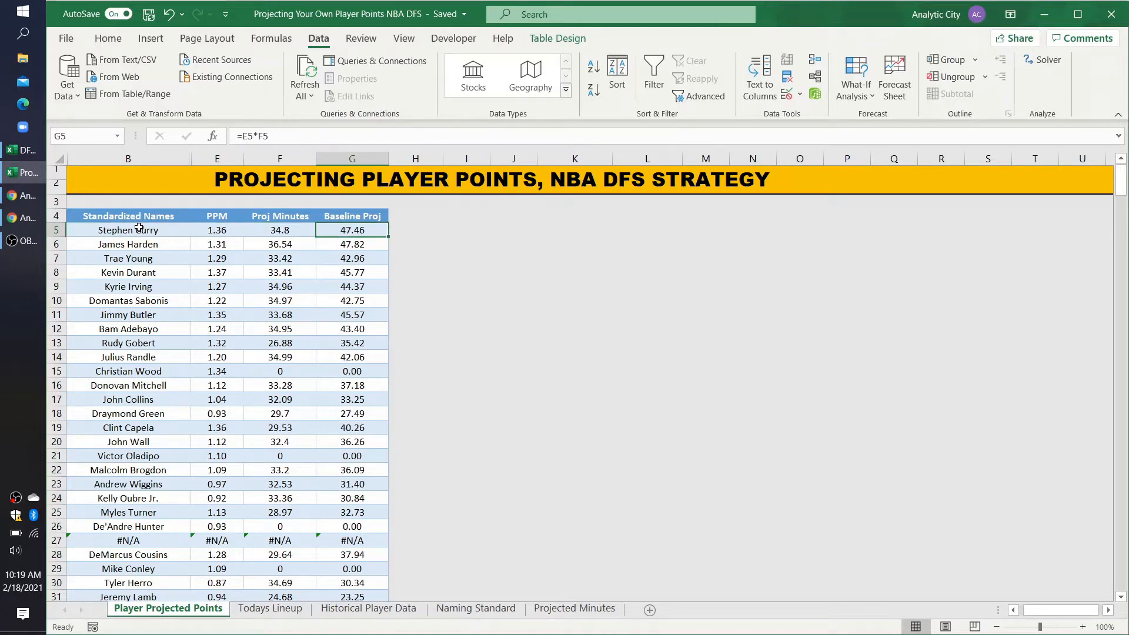
pyautogui.press('Right')
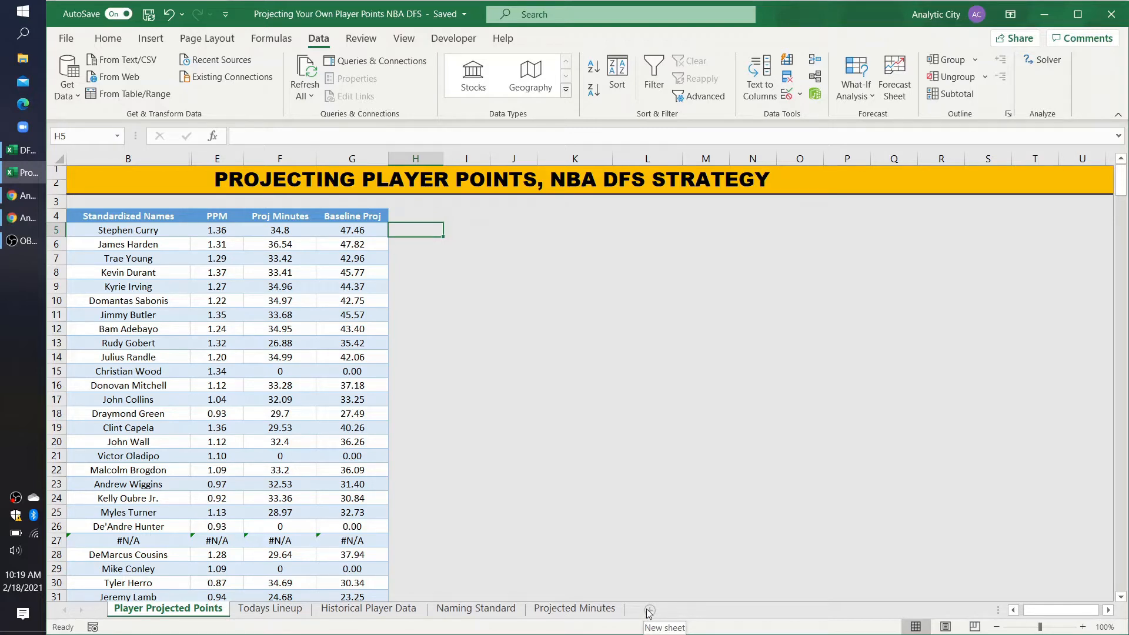
# Step: Add a new worksheet, name it Datasheet1, and select cell A1 in it
pyautogui.click(649, 612)
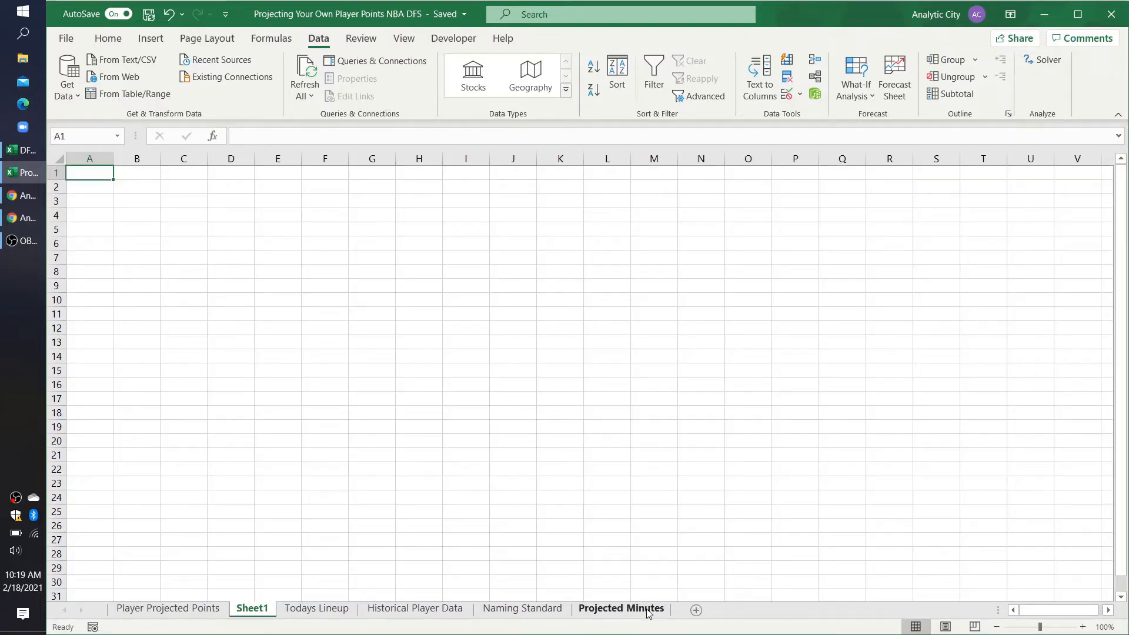
pyautogui.doubleClick(247, 609)
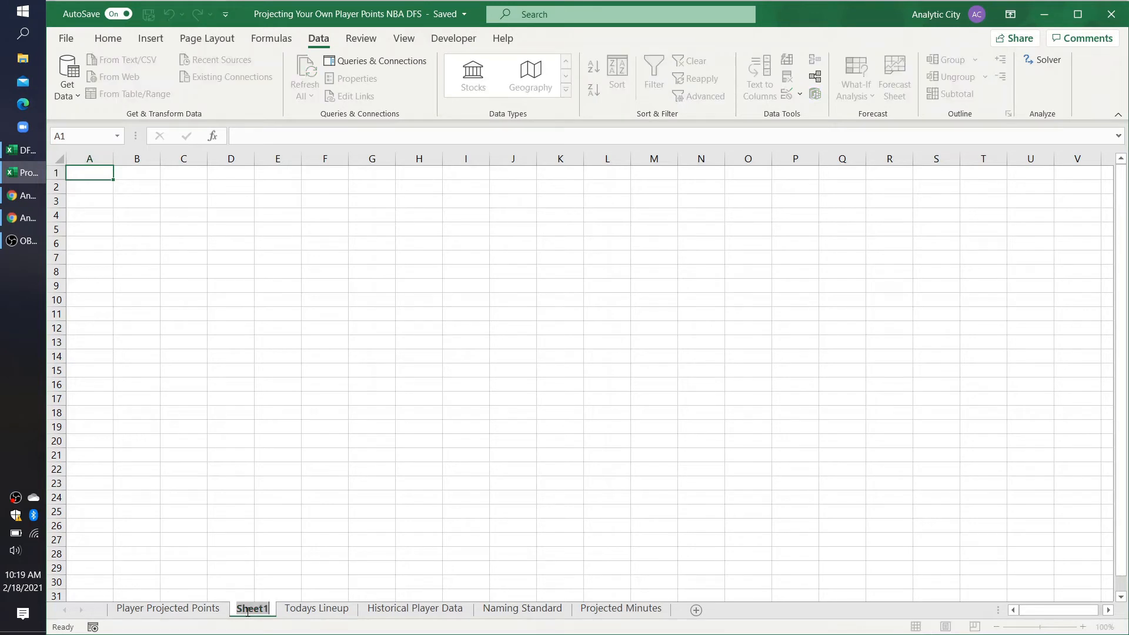
pyautogui.write('Datshe=')
pyautogui.press('BackSpace')
pyautogui.press('BackSpace')
pyautogui.press('BackSpace')
pyautogui.press('BackSpace')
pyautogui.write('asheet1')
pyautogui.click(255, 527)
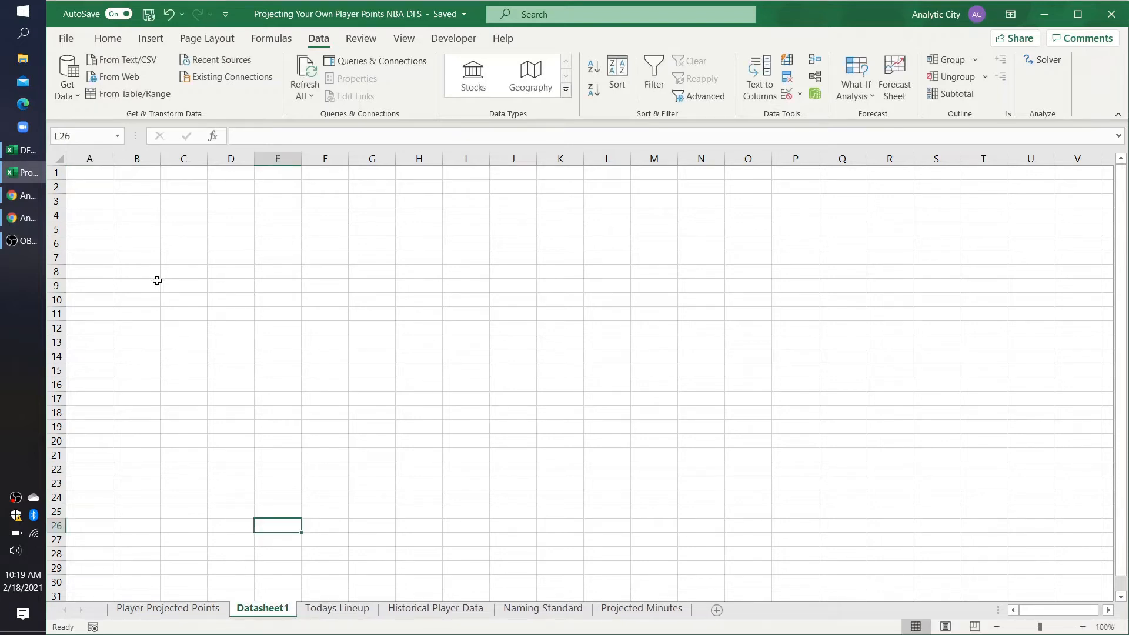
pyautogui.click(89, 180)
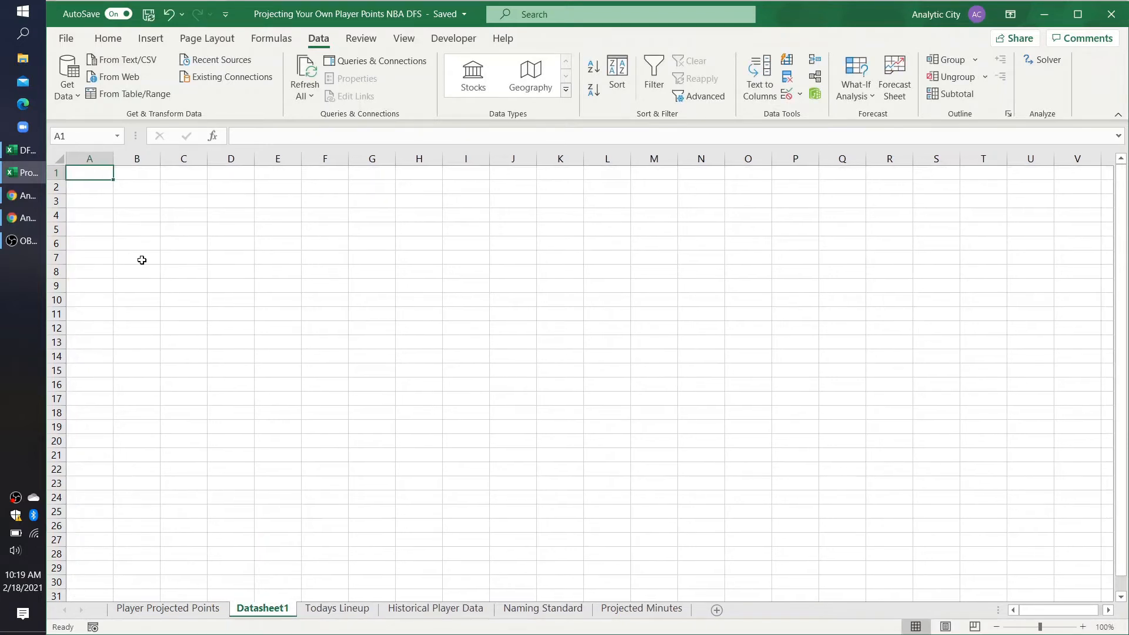
# Step: Switch to Chrome and open the February 13th, 2021 post in the DFS Analytics section of analyticcity.com
pyautogui.click(29, 218)
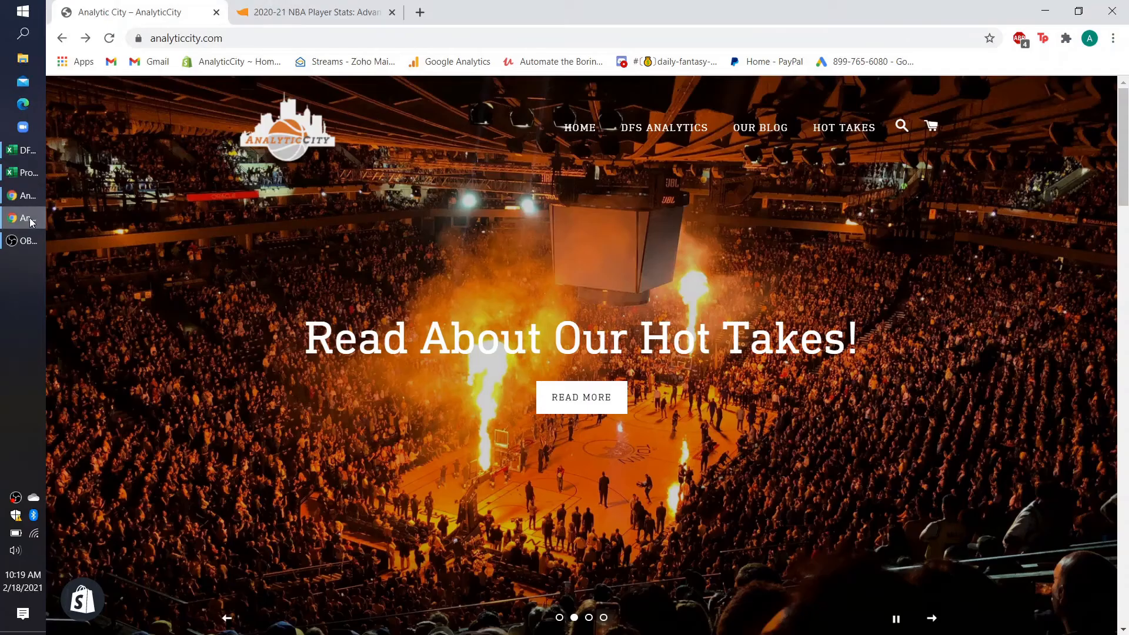
pyautogui.click(639, 129)
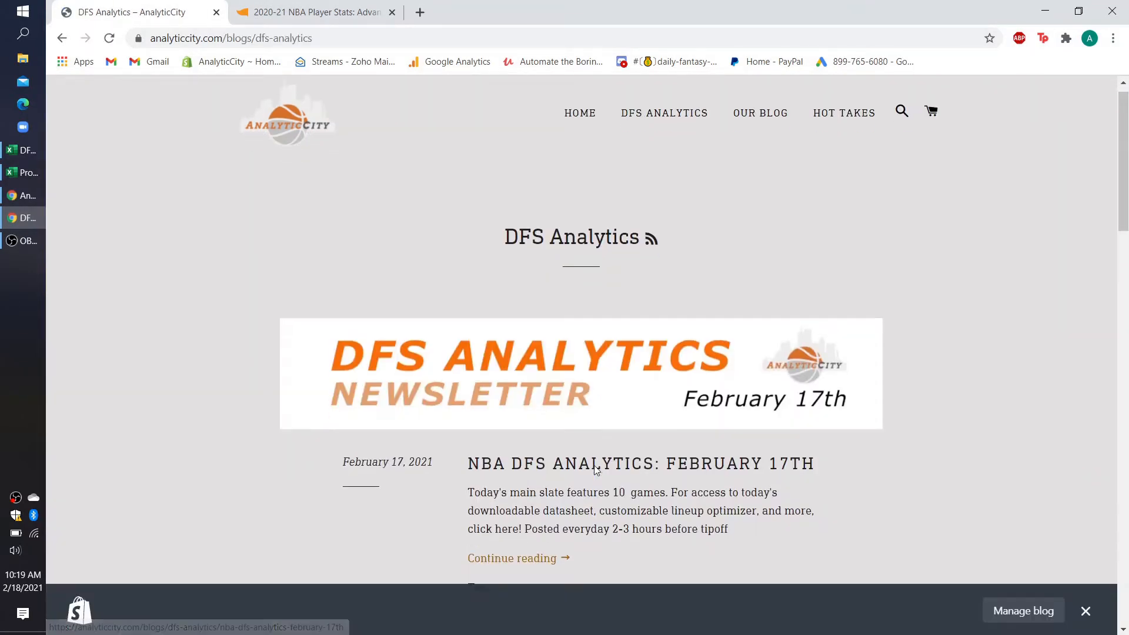
pyautogui.scroll(-5, 594, 465)
pyautogui.scroll(-15, 595, 465)
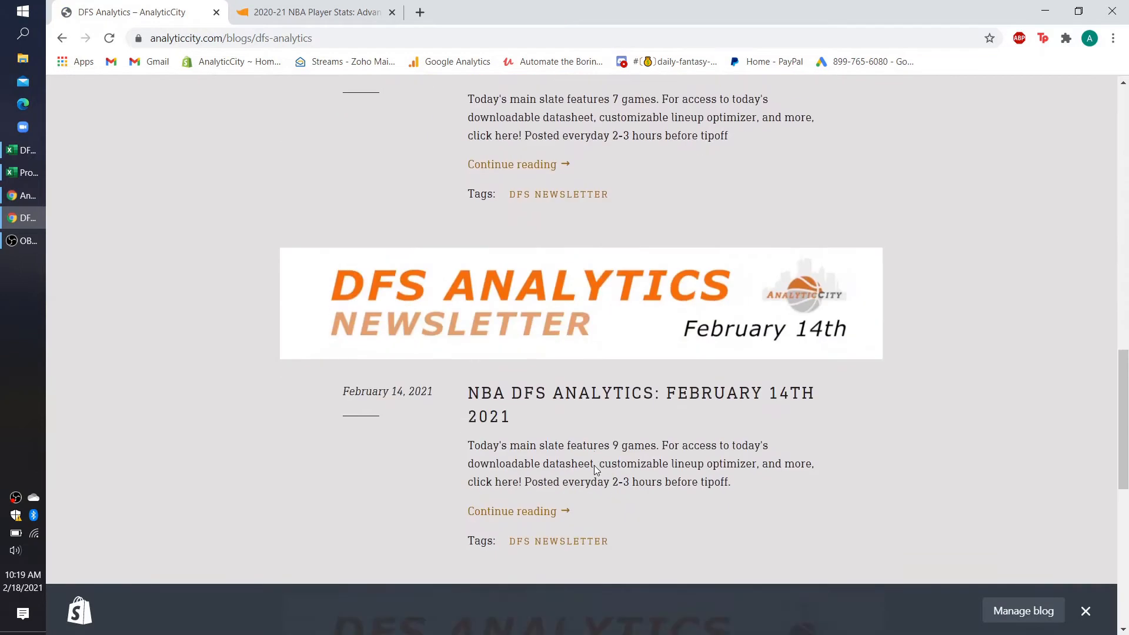
pyautogui.scroll(-2, 595, 470)
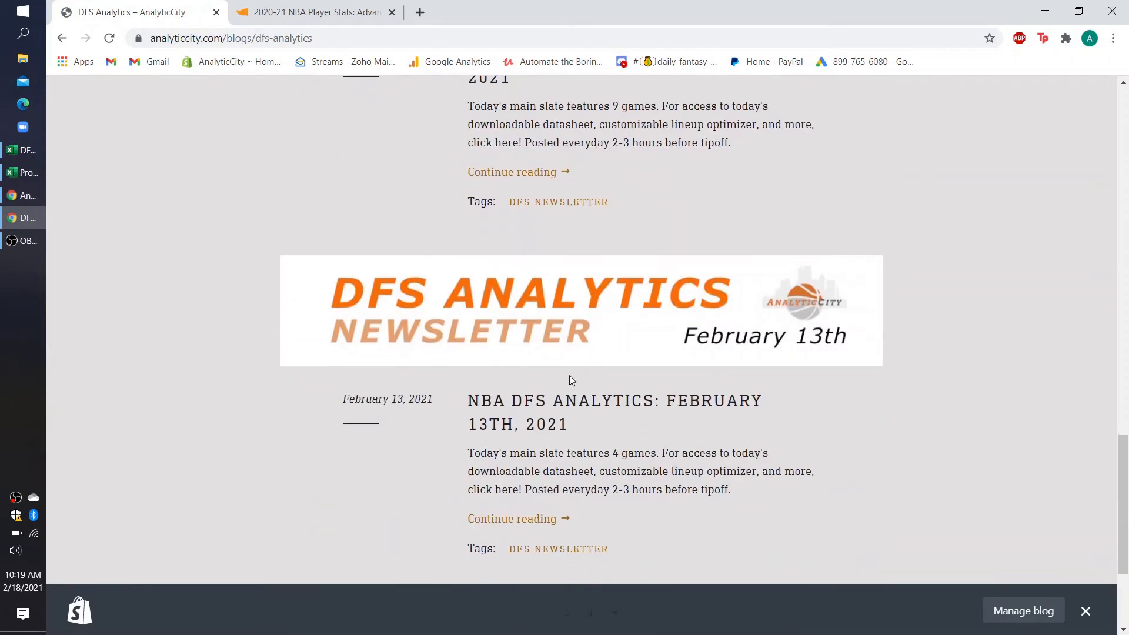
pyautogui.click(537, 413)
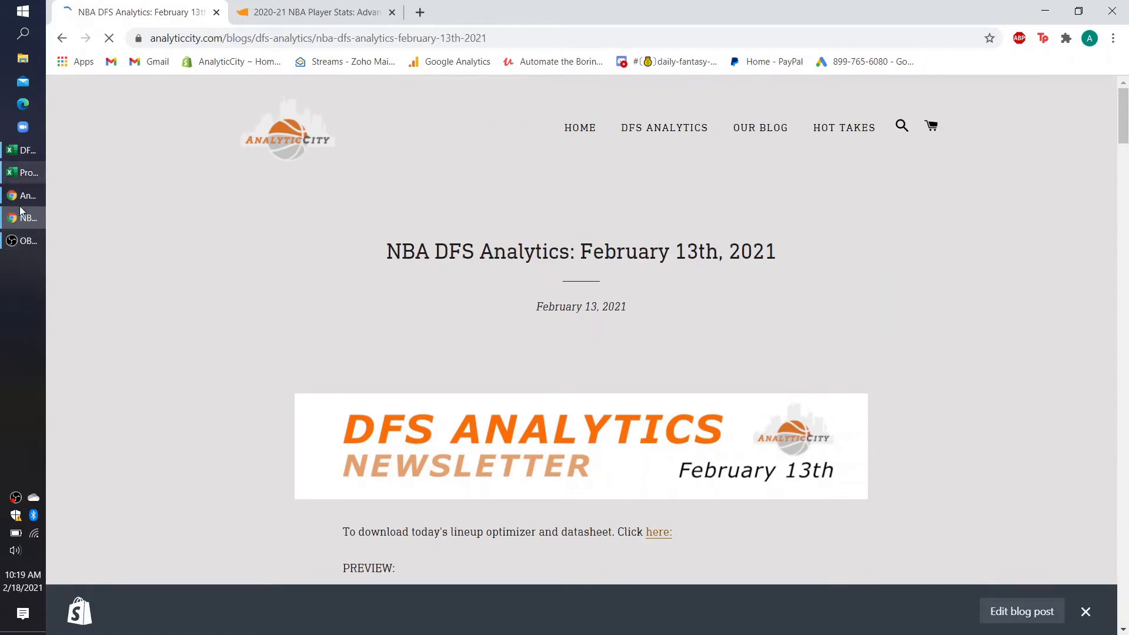
# Step: Download the post's lineup optimizer and datasheet workbook, and show its Today's Datasheet DraftKings sheet in Excel
pyautogui.scroll(-4, 477, 438)
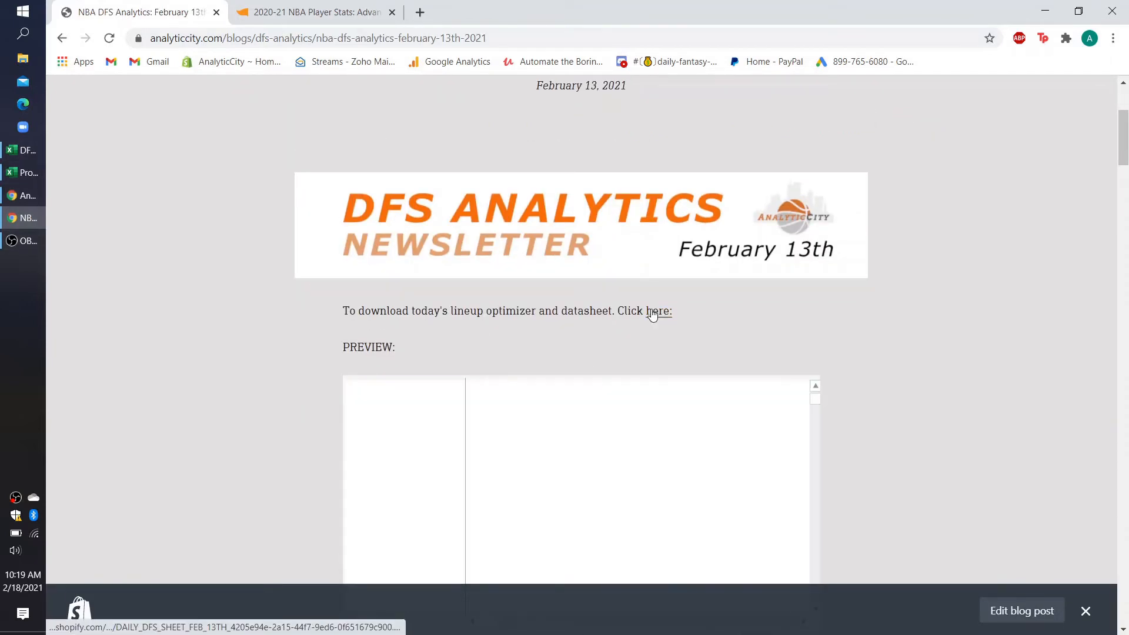
pyautogui.hotkey('alt', 'Tab')
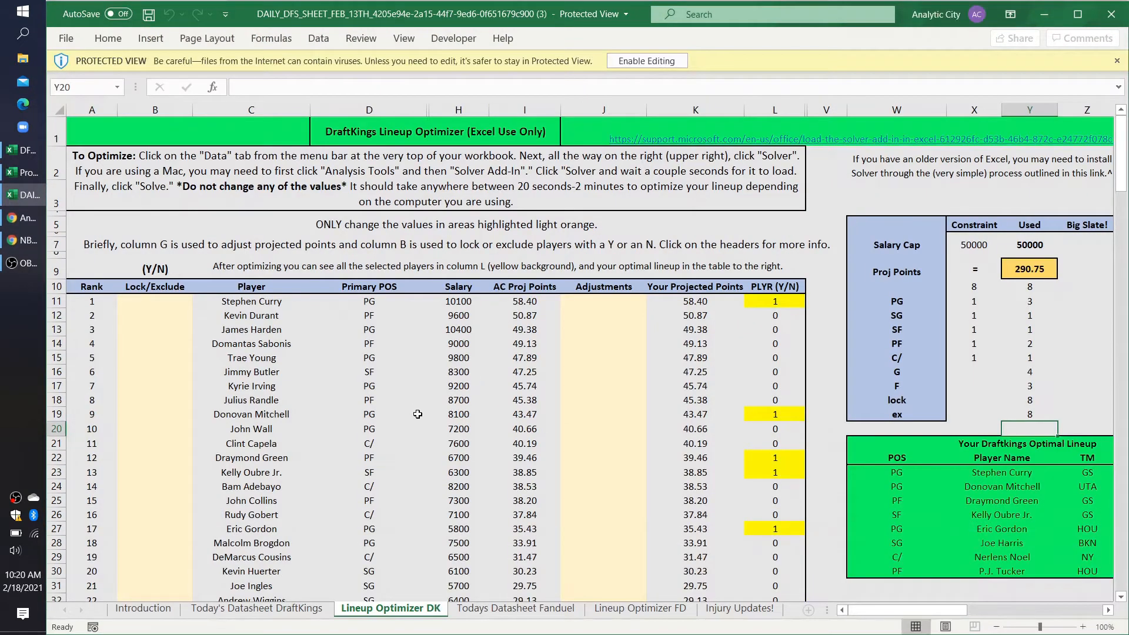
pyautogui.click(258, 609)
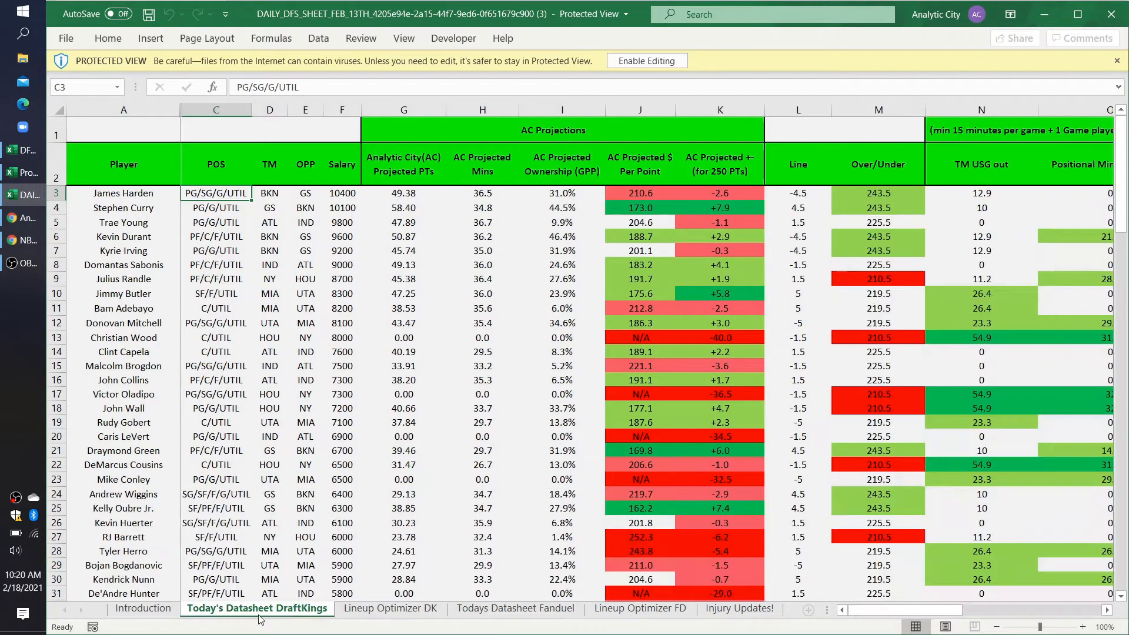
# Step: Select row 1 of the Today's Datasheet DraftKings sheet from cell A1 through the Pts Allowed column, AD
pyautogui.click(117, 127)
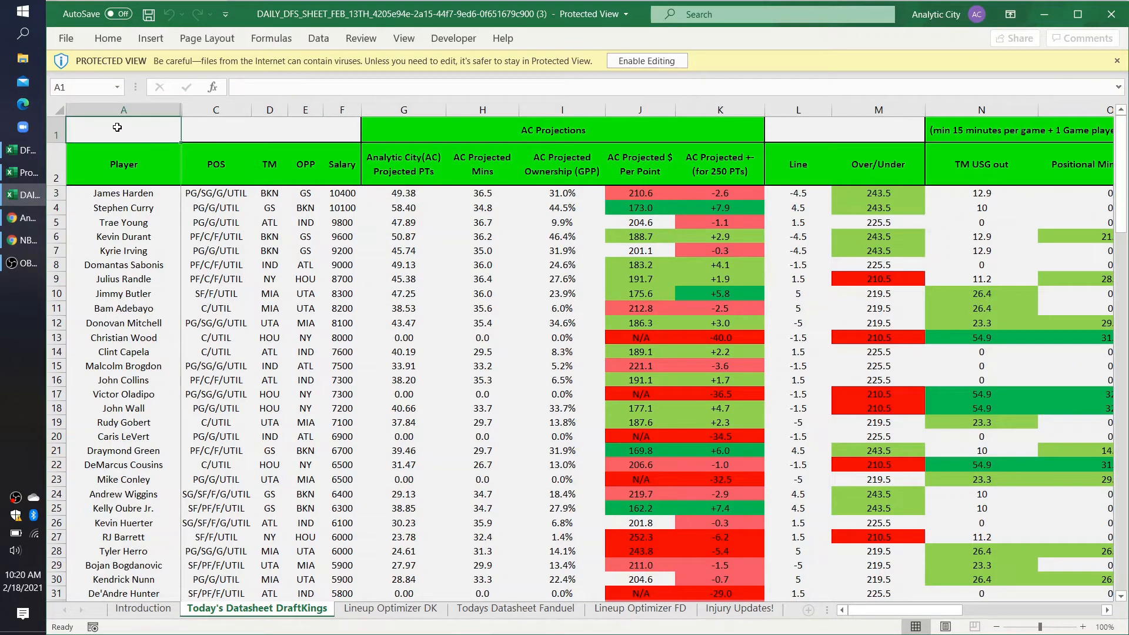
pyautogui.hotkey('ctrl', 'shift', 'Right')
pyautogui.hotkey('ctrl', 'shift', 'Right')
pyautogui.hotkey('ctrl', 'shift', 'Right')
pyautogui.hotkey('ctrl', 'shift', 'Right')
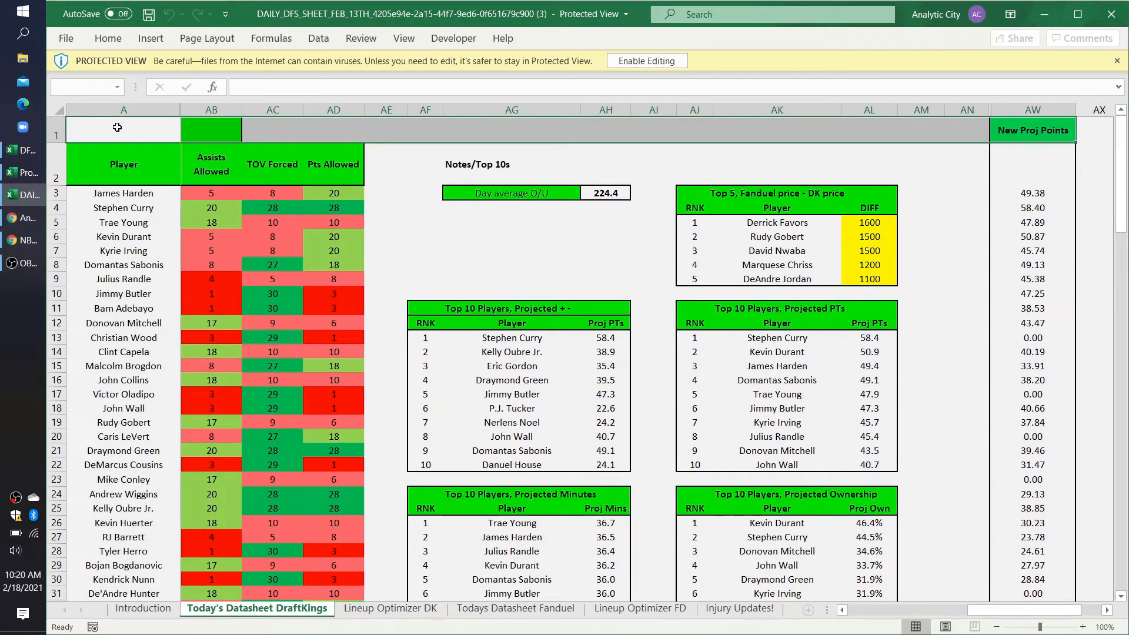
pyautogui.hotkey('shift', 'Left')
pyautogui.hotkey('shift', 'Left')
pyautogui.hotkey('shift', 'Left')
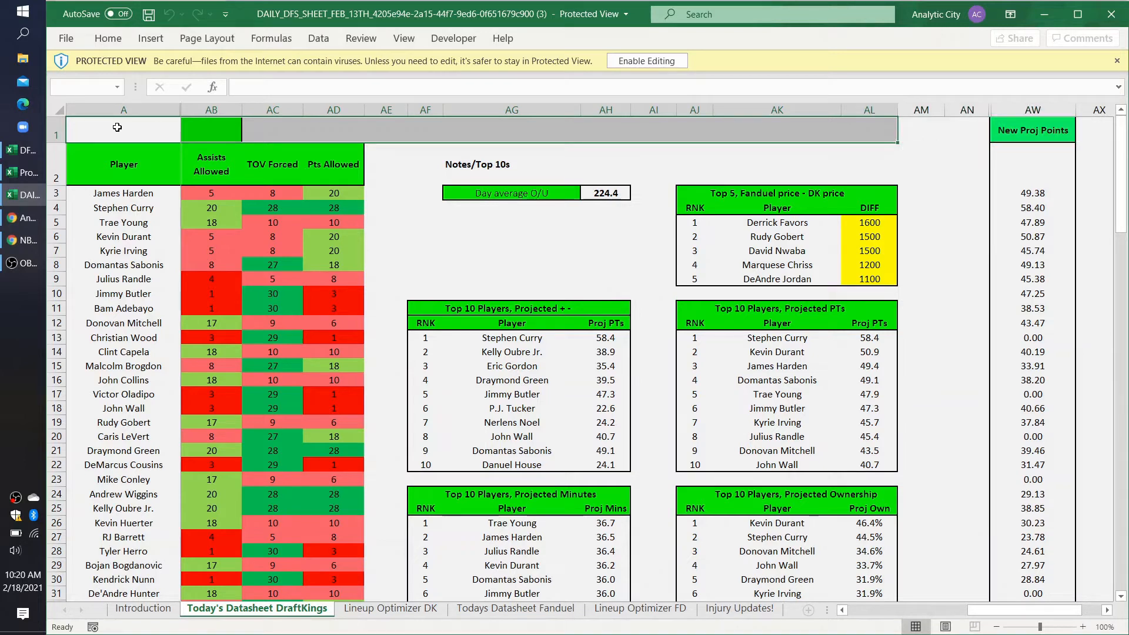
pyautogui.hotkey('shift', 'Left')
pyautogui.hotkey('shift', 'Left')
pyautogui.hotkey('shift', 'Left')
pyautogui.hotkey('shift', 'Left')
pyautogui.hotkey('shift', 'Left')
pyautogui.hotkey('shift', 'Left')
pyautogui.hotkey('shift', 'Left')
pyautogui.hotkey('shift', 'Left')
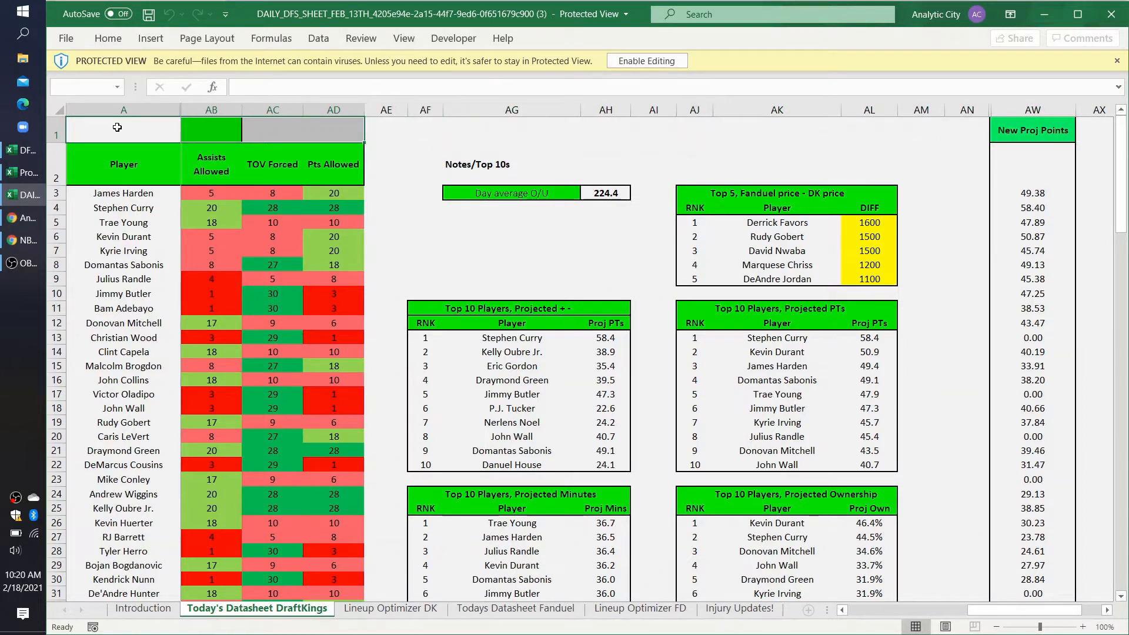
pyautogui.hscroll(-6, 202, 220)
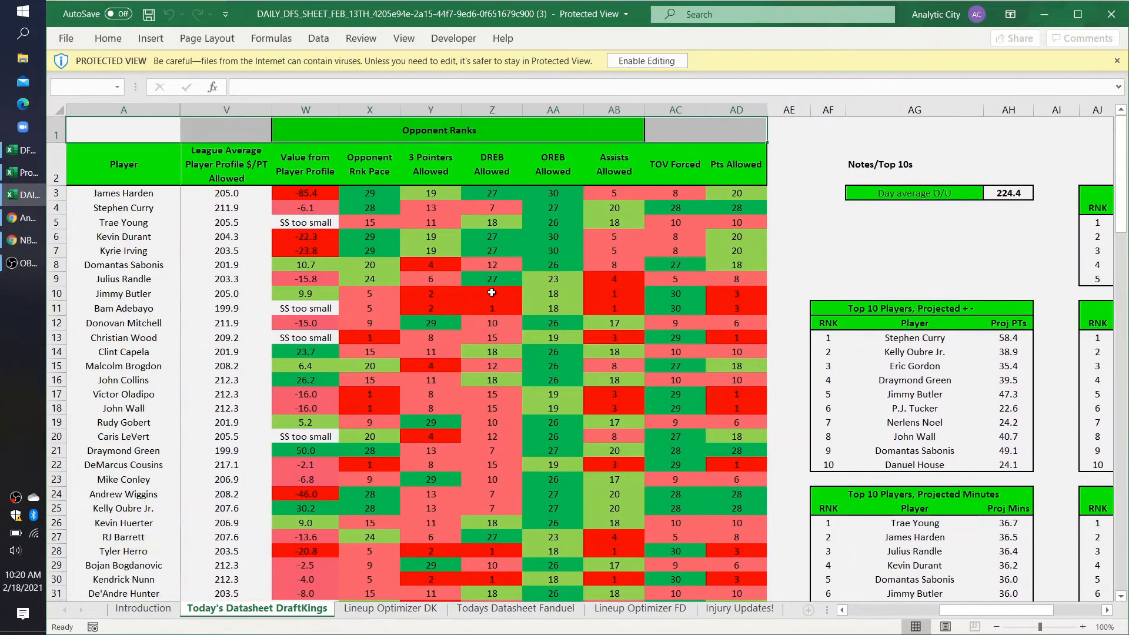
# Step: Extend the selection down to row 137, copy it, and paste it at A1 of Datasheet1 in the Projecting Your Own Player Points workbook
pyautogui.hotkey('shift', 'Down')
pyautogui.hotkey('shift', 'Down')
pyautogui.hotkey('ctrl', 'shift', 'Down')
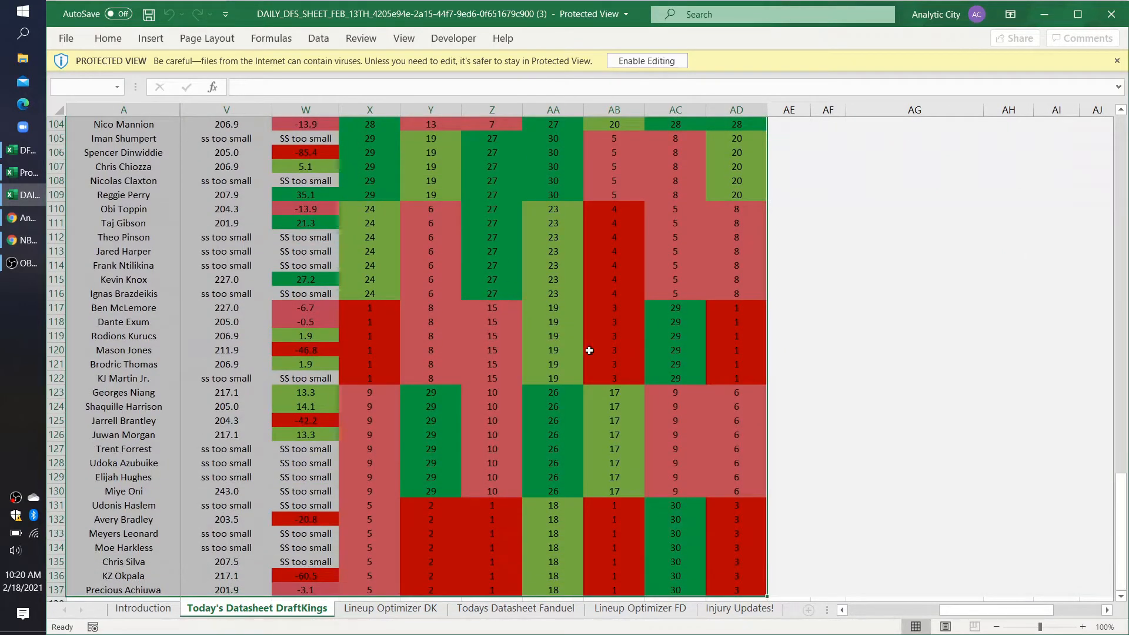
pyautogui.hscroll(-3, 647, 331)
pyautogui.scroll(-1, 648, 331)
pyautogui.hotkey('ctrl', 'c')
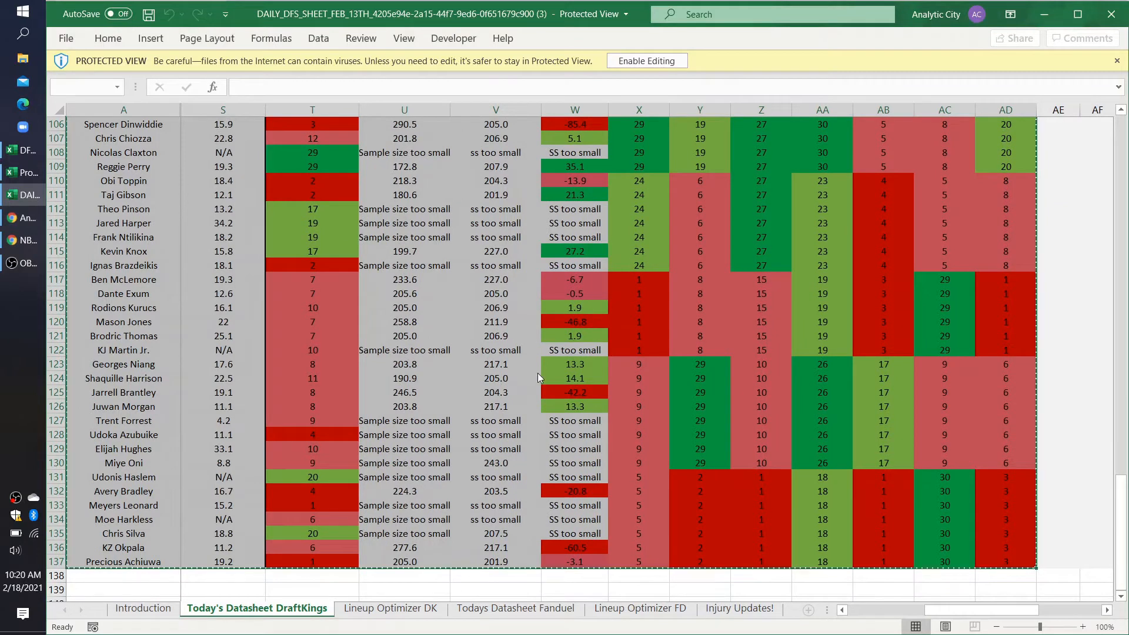
pyautogui.click(20, 179)
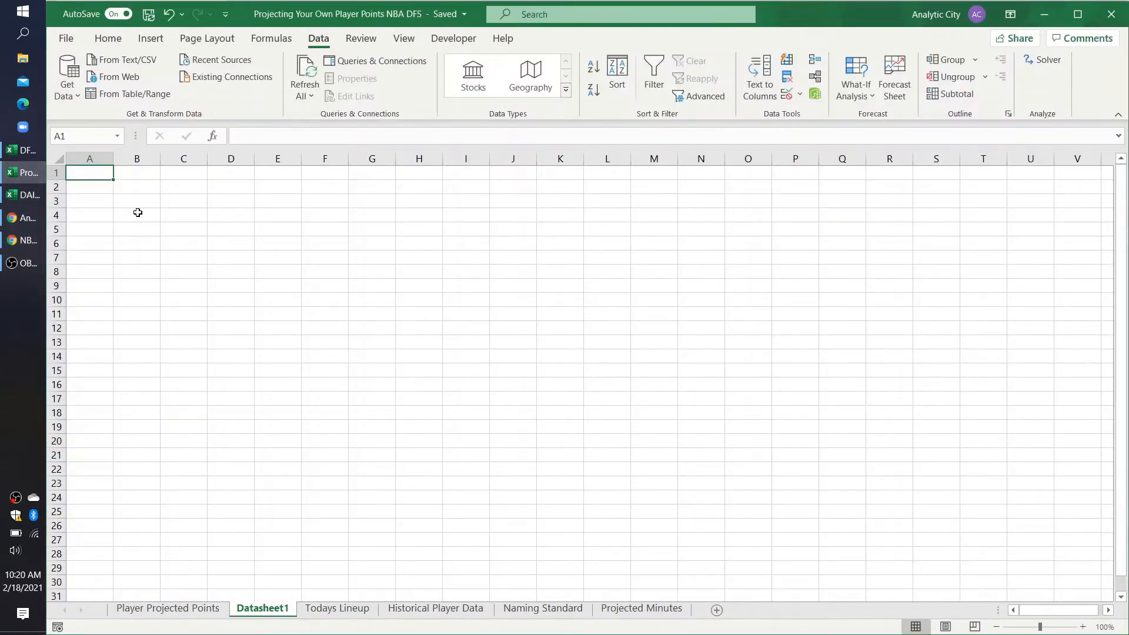
pyautogui.hotkey('ctrl', 'v')
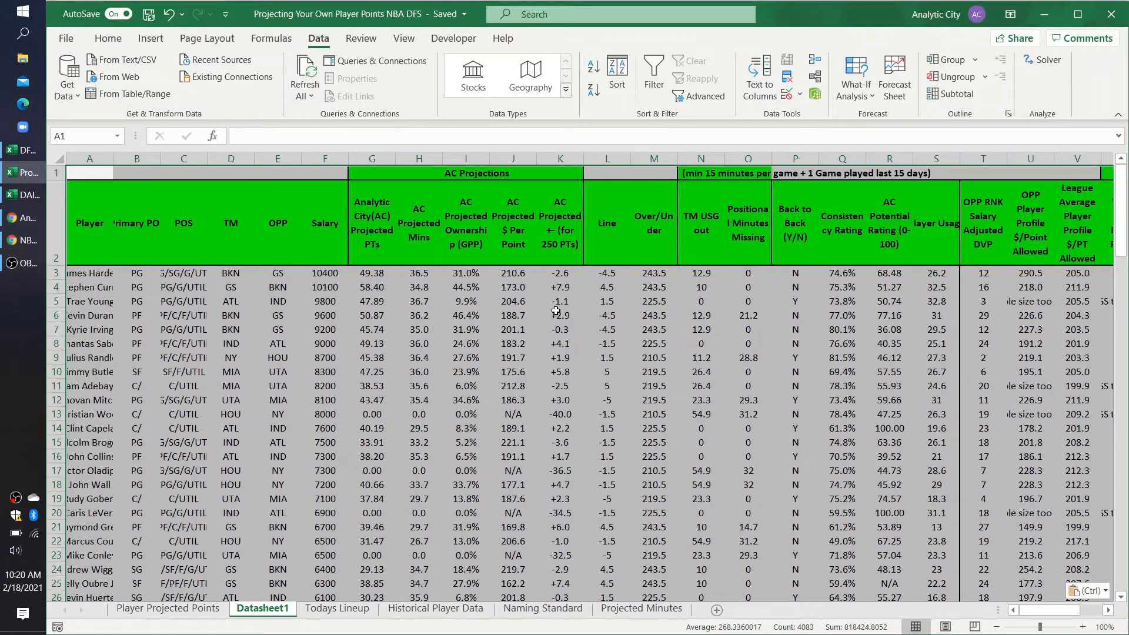
# Step: Widen Datasheet1's columns S through V, the Over/Under column M, and the Player and Primary POS columns A and B
pyautogui.hscroll(5, 733, 317)
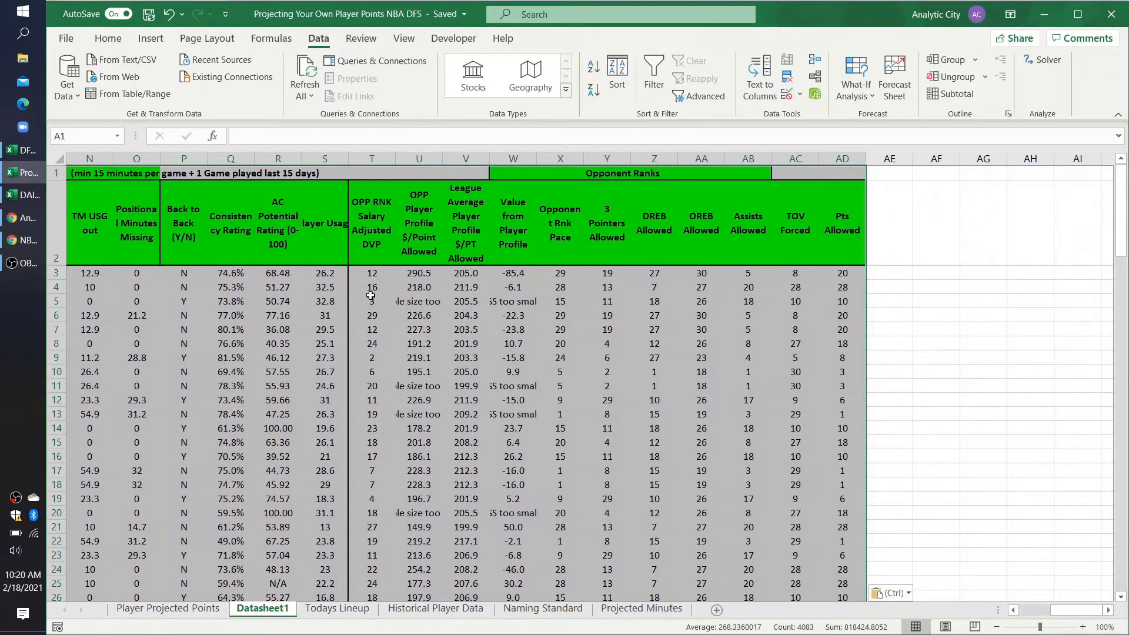
pyautogui.click(376, 341)
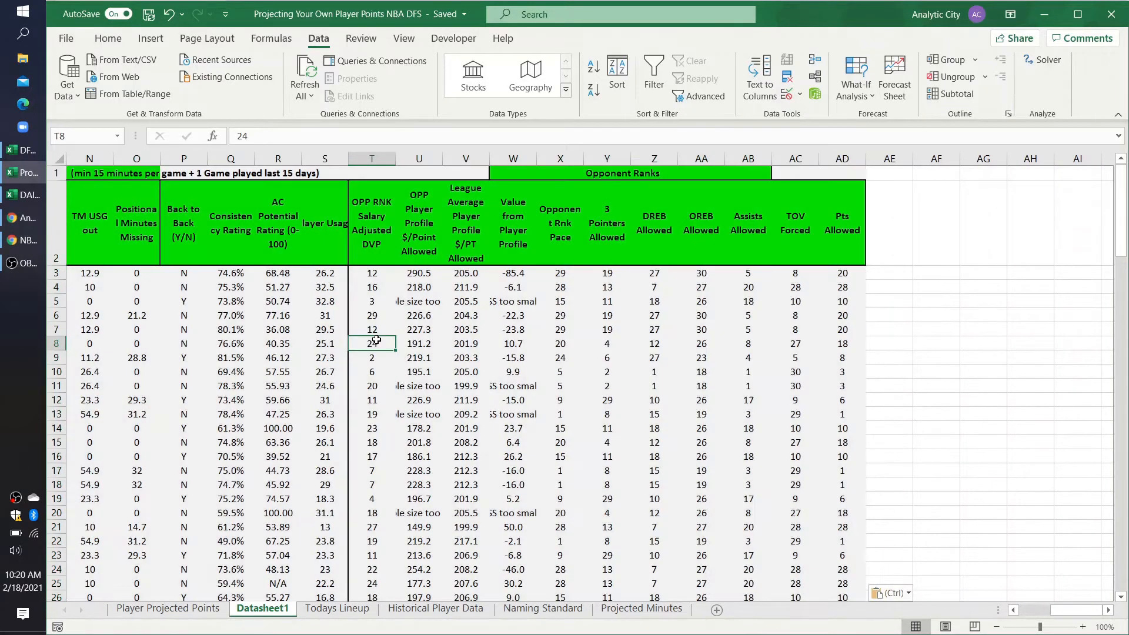
pyautogui.doubleClick(347, 158)
pyautogui.moveTo(421, 158); pyautogui.dragTo(580, 159)
pyautogui.hscroll(-3, 397, 359)
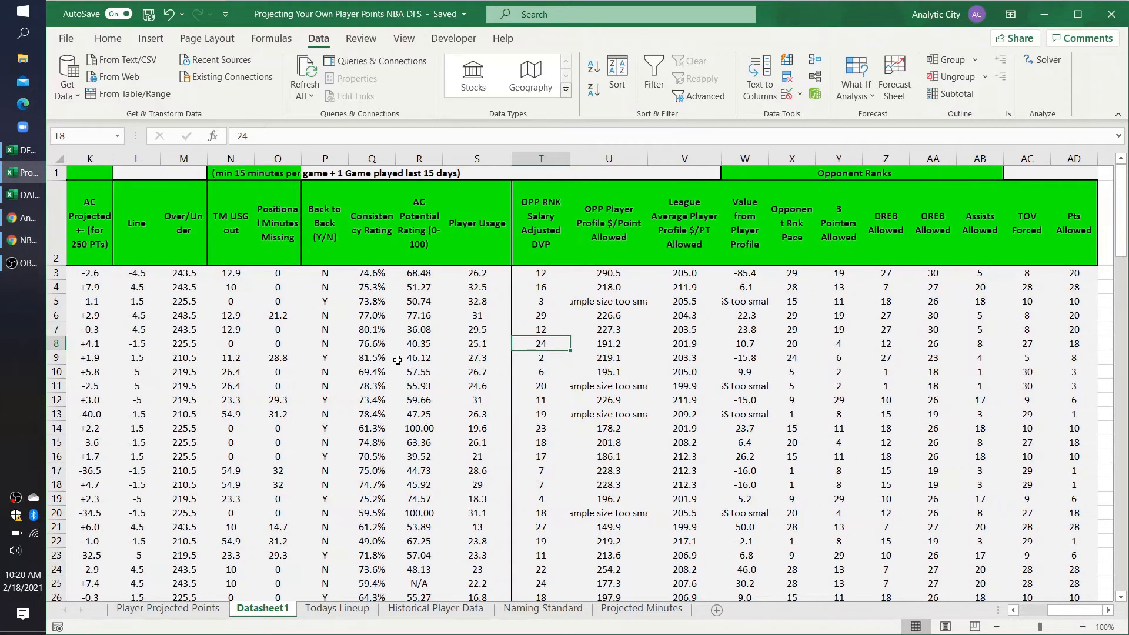
pyautogui.hscroll(-10, 398, 359)
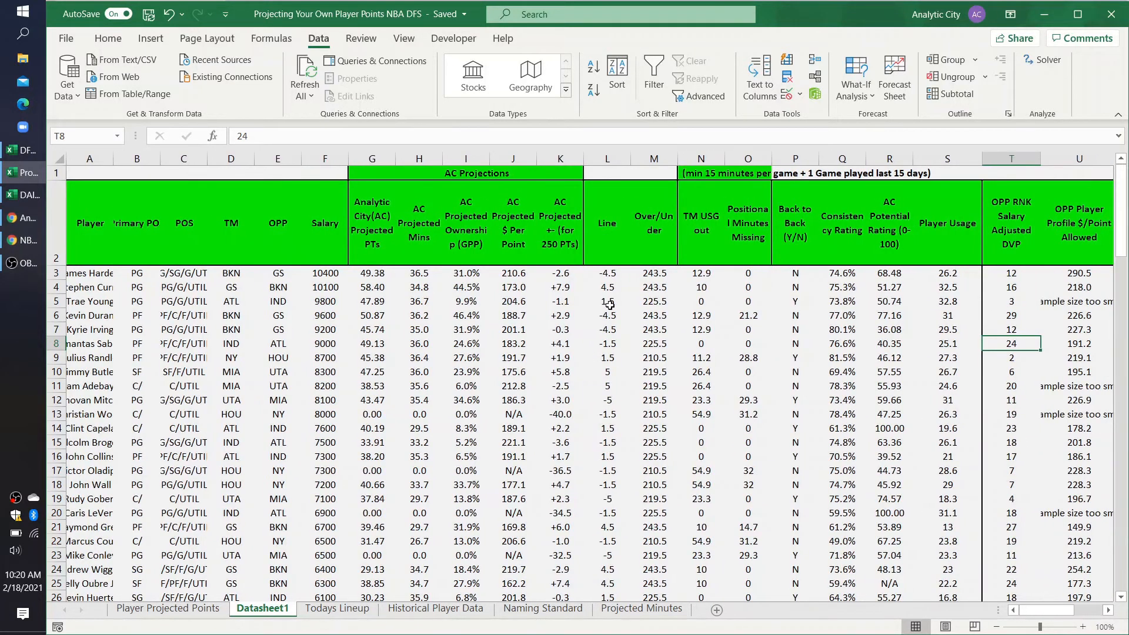
pyautogui.moveTo(677, 159); pyautogui.dragTo(710, 155)
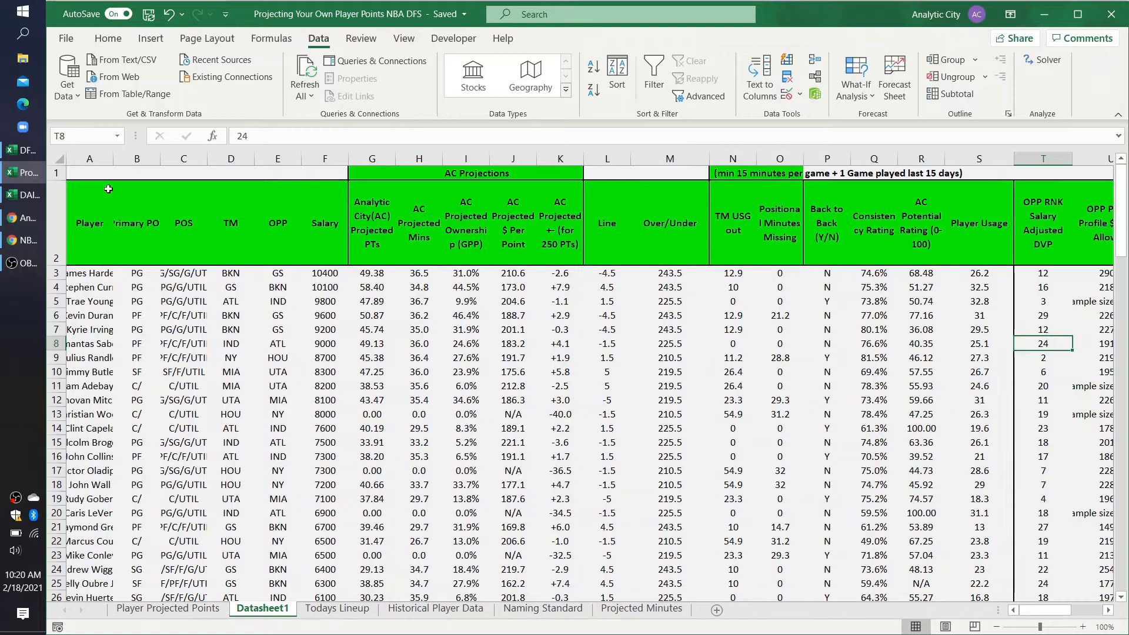
pyautogui.moveTo(109, 163); pyautogui.dragTo(277, 160)
# Step: Examine the first TM USG out value in N3 and the minutes and games condition above it in N1
pyautogui.hscroll(7, 739, 294)
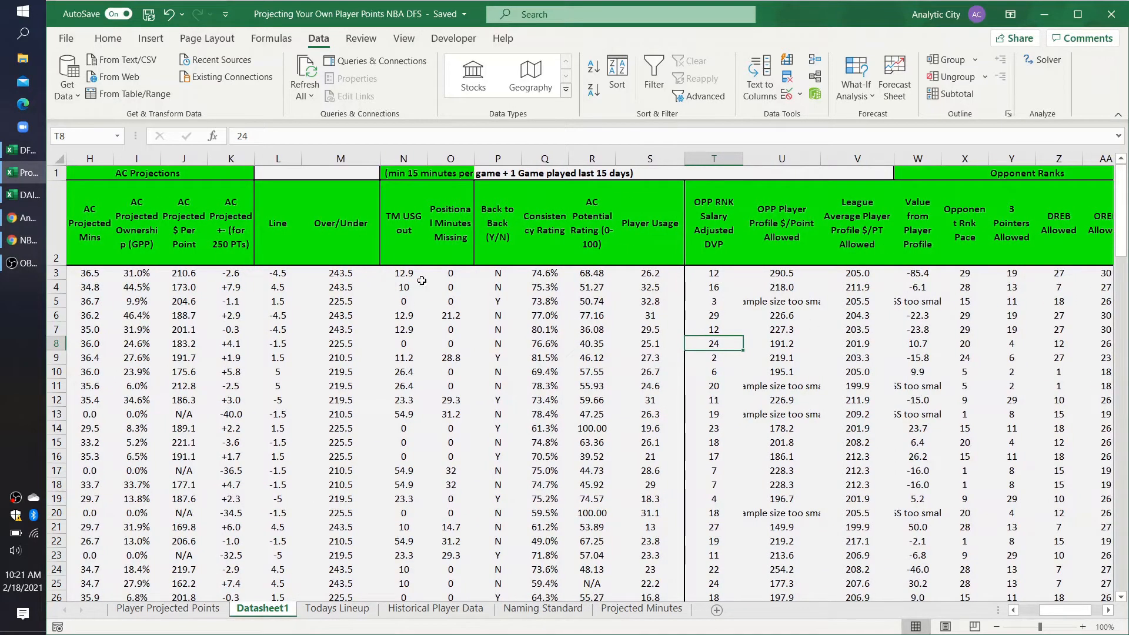
pyautogui.click(402, 274)
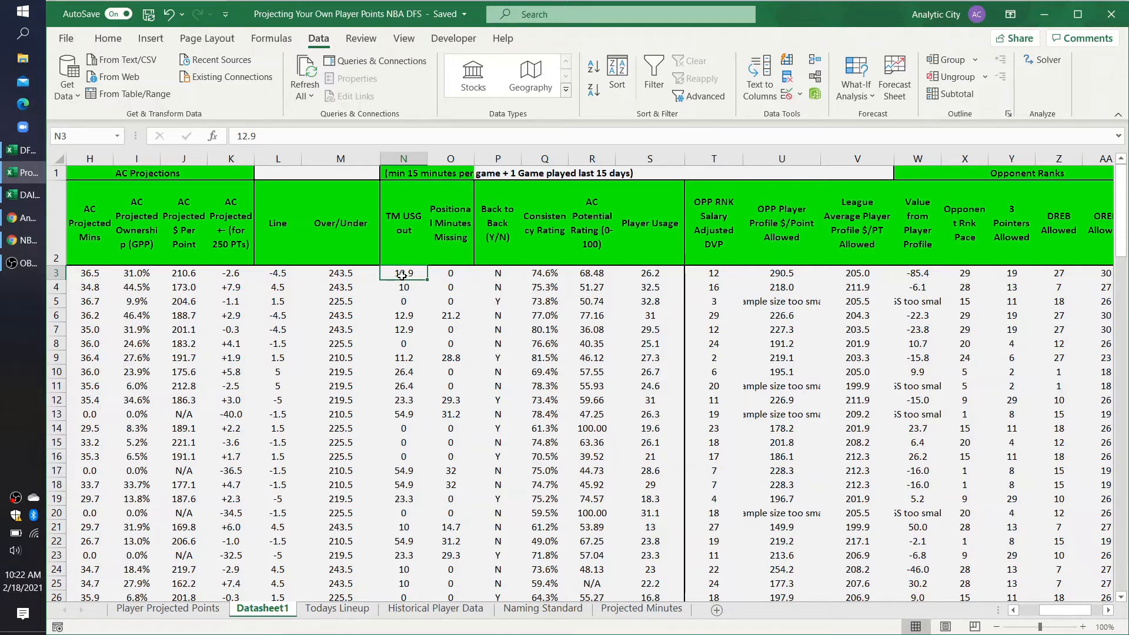
pyautogui.press('Up')
pyautogui.press('Up')
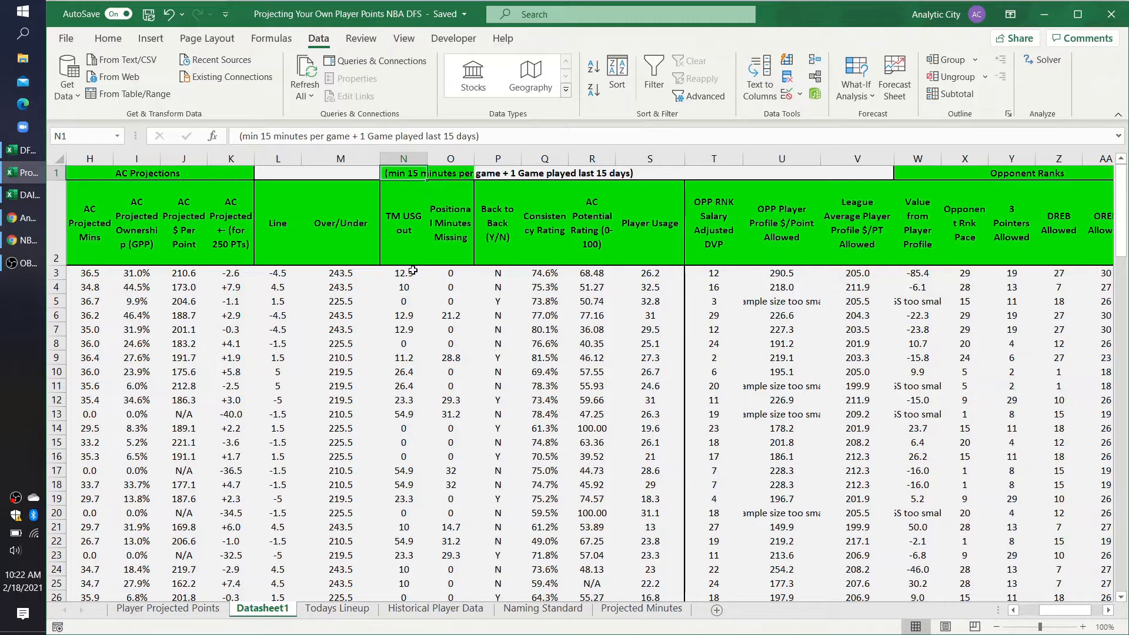
pyautogui.moveTo(262, 136); pyautogui.dragTo(347, 136)
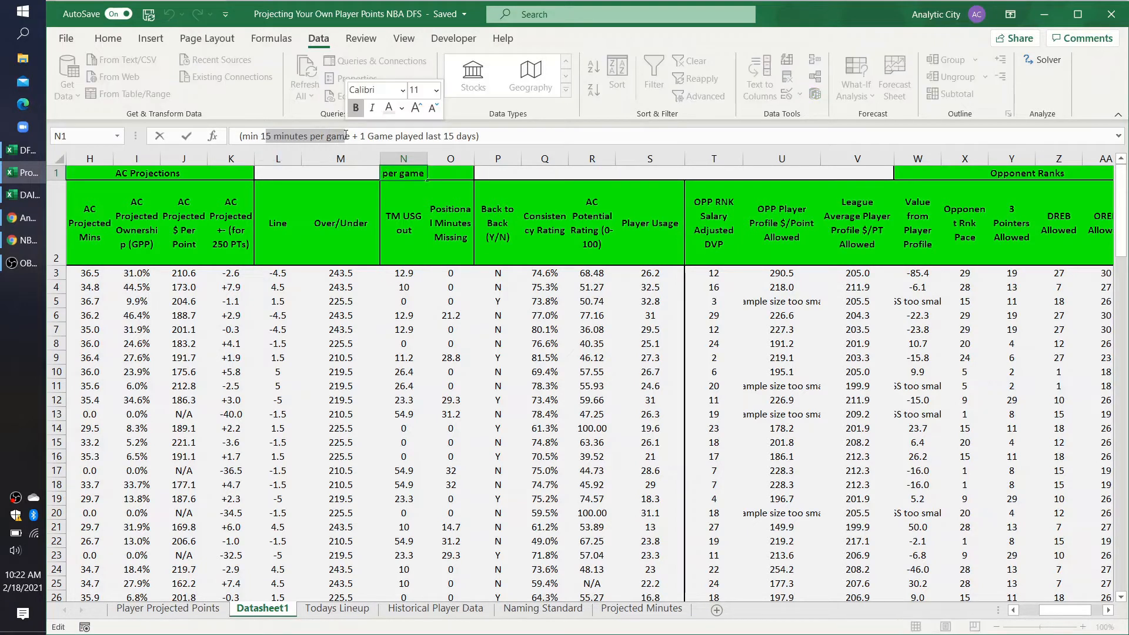
pyautogui.click(407, 278)
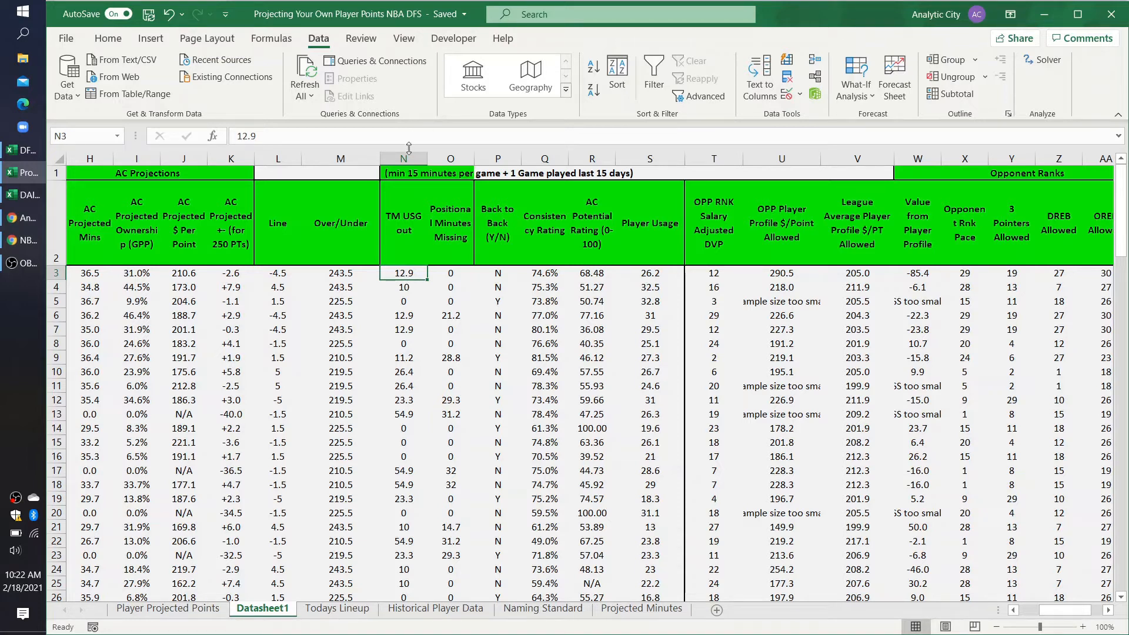
pyautogui.click(415, 170)
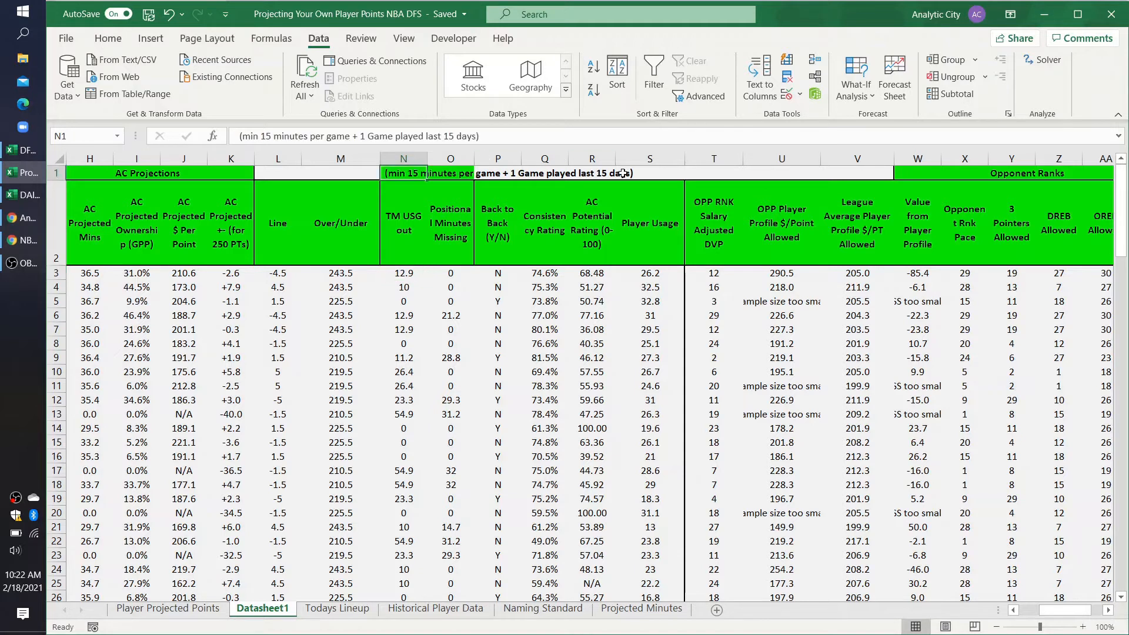
# Step: Widen the Positional Minutes Missing column O until the N1 note fits across columns N and O, and select cell N12
pyautogui.moveTo(473, 159); pyautogui.dragTo(647, 160)
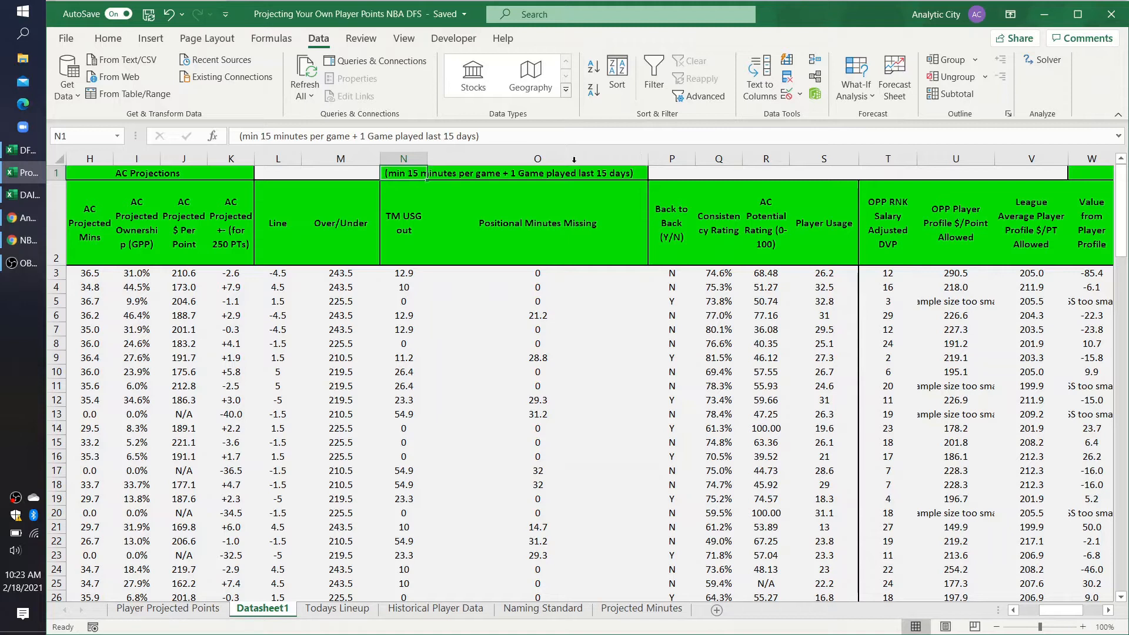
pyautogui.click(402, 401)
pyautogui.hscroll(-3, 402, 401)
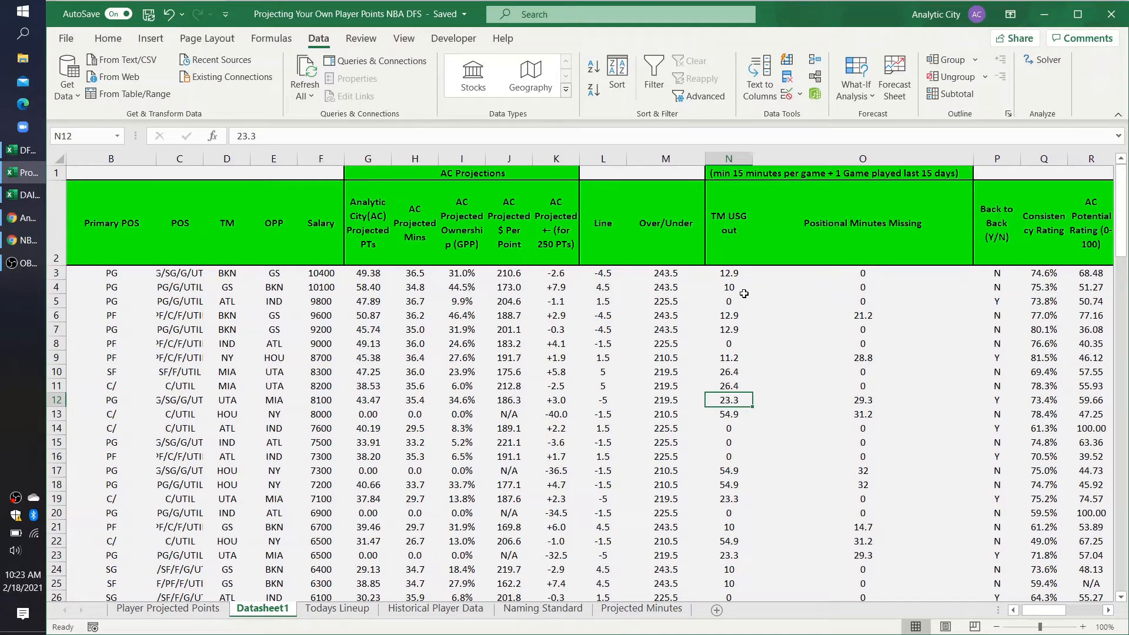
pyautogui.hscroll(-1, 249, 331)
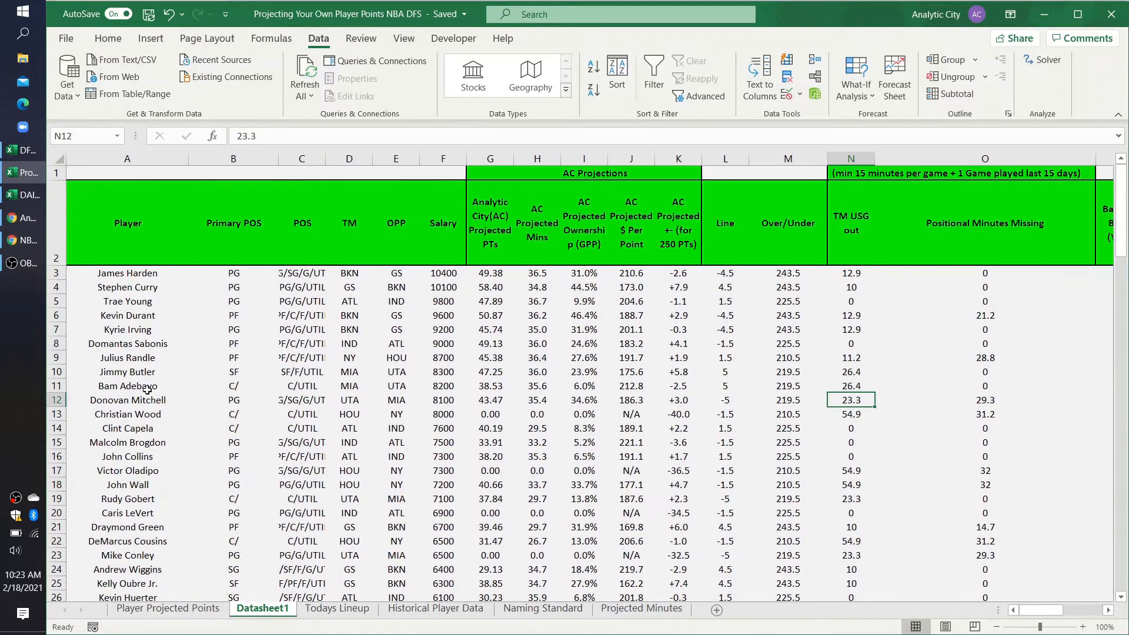
# Step: Add the header TM USG OUT 1 in H4 of the Player Projected Points sheet and widen column H to fit it
pyautogui.click(171, 609)
pyautogui.click(416, 216)
pyautogui.write('TM USG OUT 1')
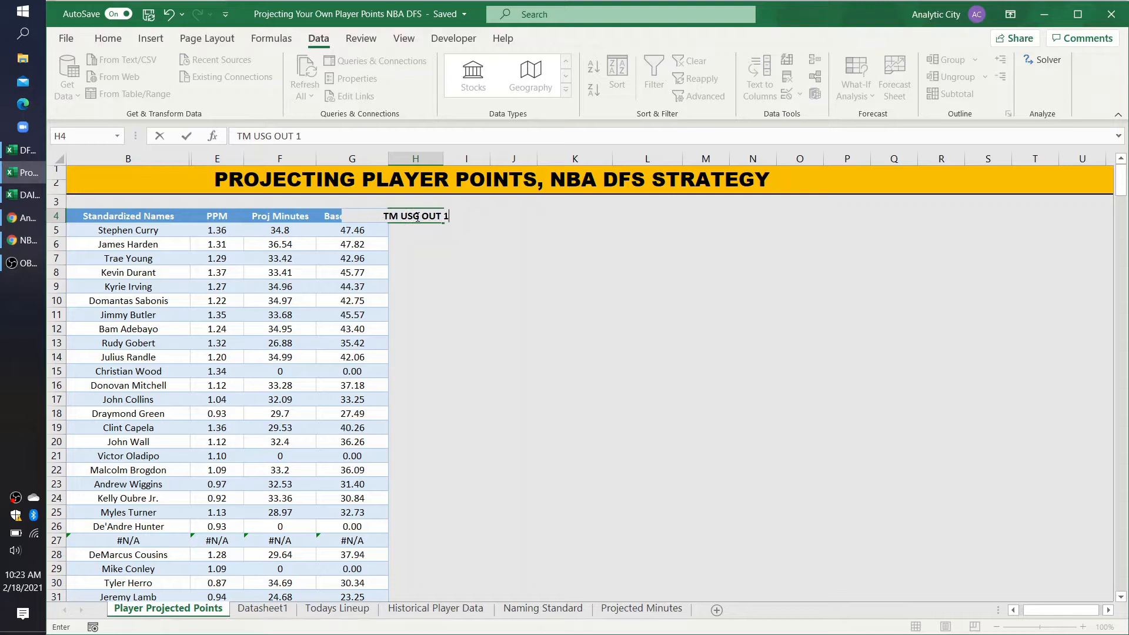
pyautogui.press('Return')
pyautogui.moveTo(440, 159); pyautogui.dragTo(477, 159)
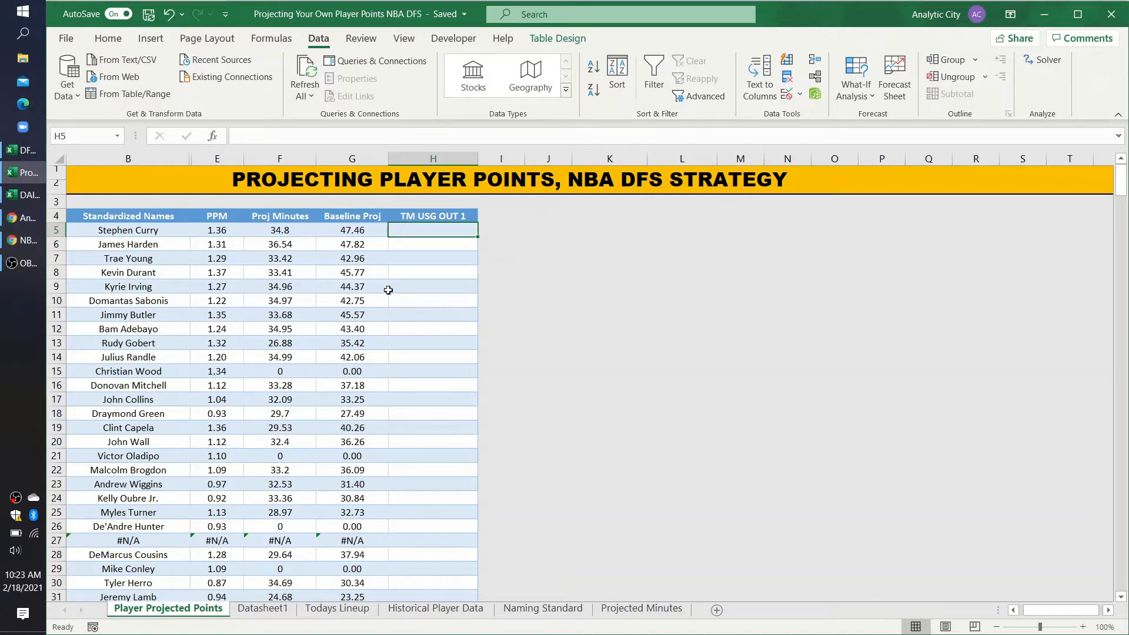
# Step: Start an XLOOKUP formula in H5 that looks up the row's Standardized Names value in Datasheet1!A3:A400
pyautogui.write('=xlookup(')
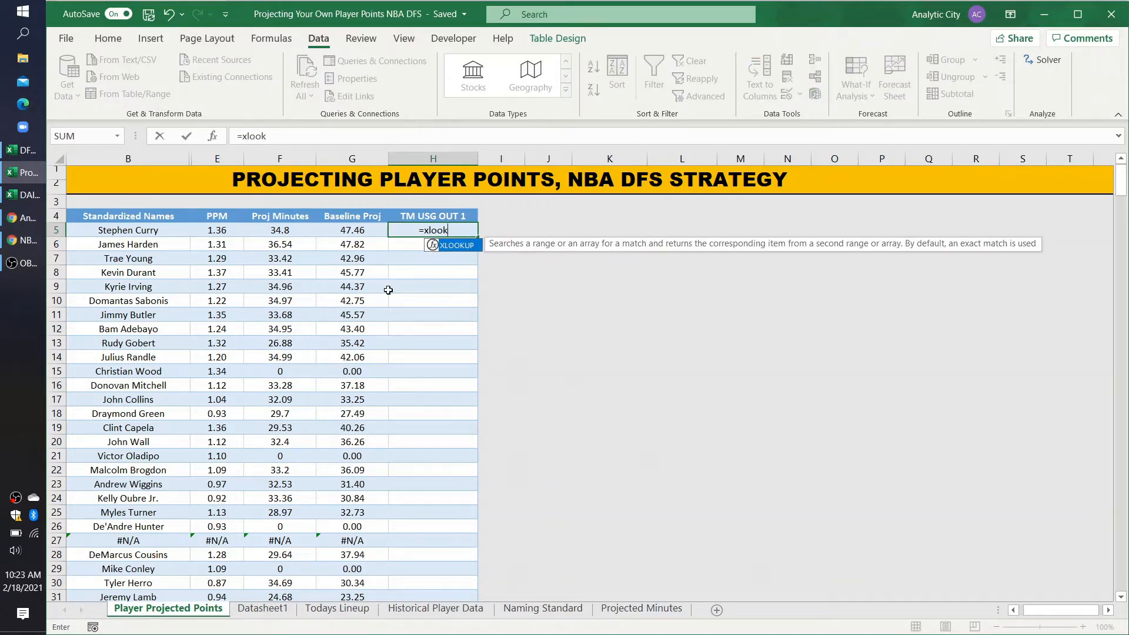
pyautogui.click(116, 230)
pyautogui.write(',')
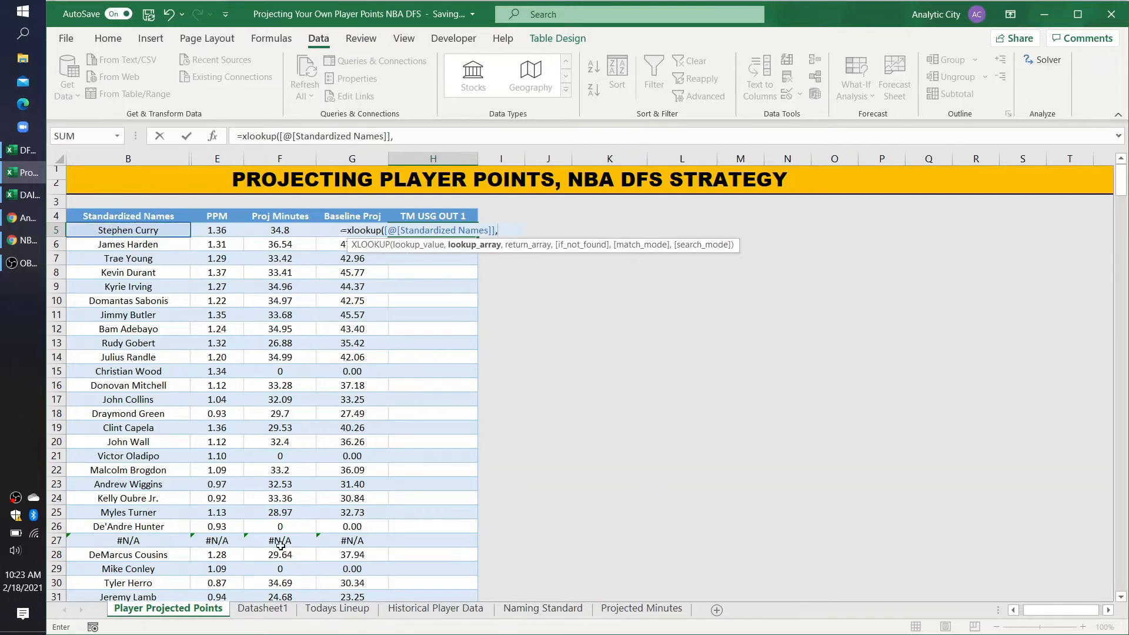
pyautogui.click(264, 609)
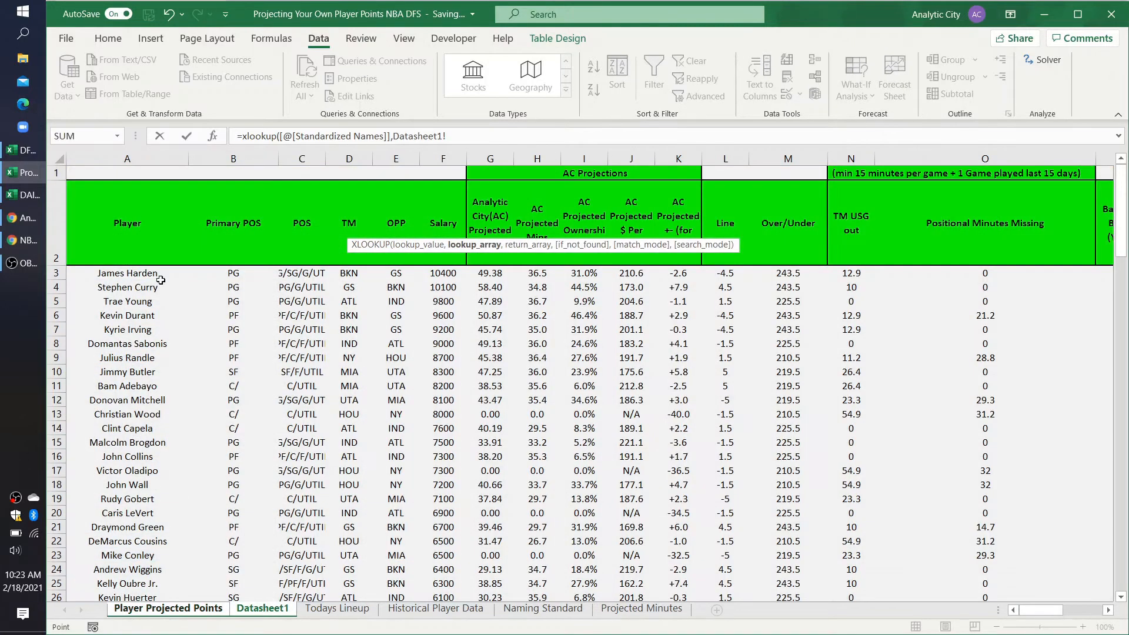
pyautogui.moveTo(144, 273); pyautogui.dragTo(128, 450)
pyautogui.press('BackSpace')
pyautogui.press('BackSpace')
pyautogui.press('BackSpace')
pyautogui.write('A400')
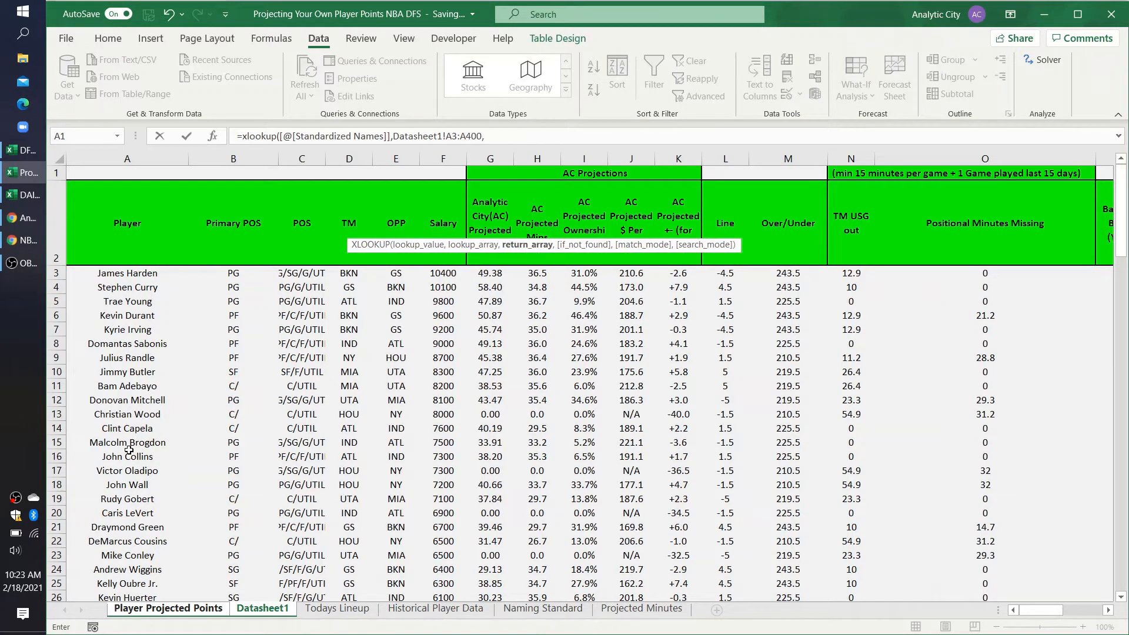
pyautogui.write(',')
# Step: Complete the XLOOKUP formula with Datasheet1!N3:N400 as the return array and enter it
pyautogui.hotkey('ctrl', 'pagedown')
pyautogui.moveTo(855, 274); pyautogui.dragTo(859, 356)
pyautogui.press('BackSpace')
pyautogui.press('BackSpace')
pyautogui.write('N400)')
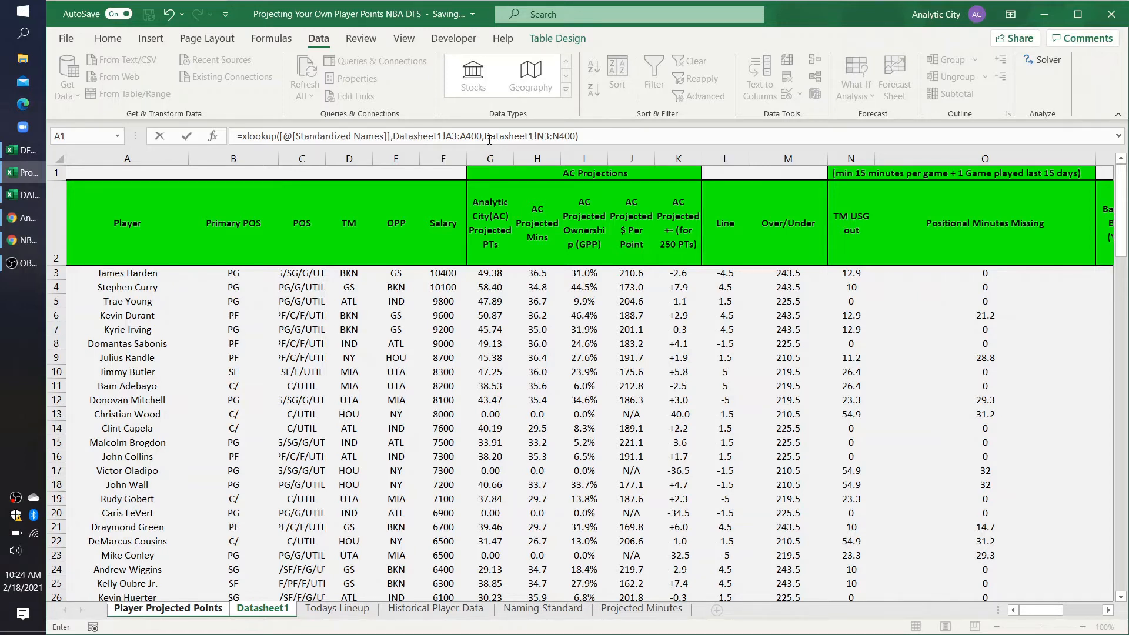
pyautogui.press('Return')
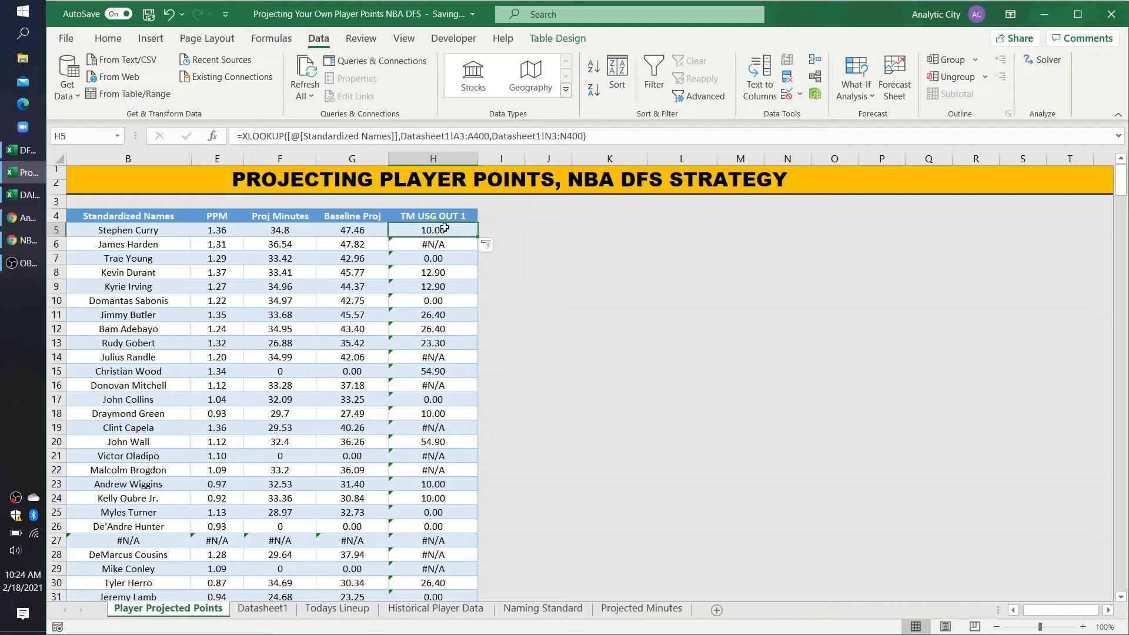
# Step: Make the H5 XLOOKUP ranges absolute as Datasheet1!$A$3:$A$400 and Datasheet1!$N$3:$N$400, and apply the change to the whole column
pyautogui.click(262, 612)
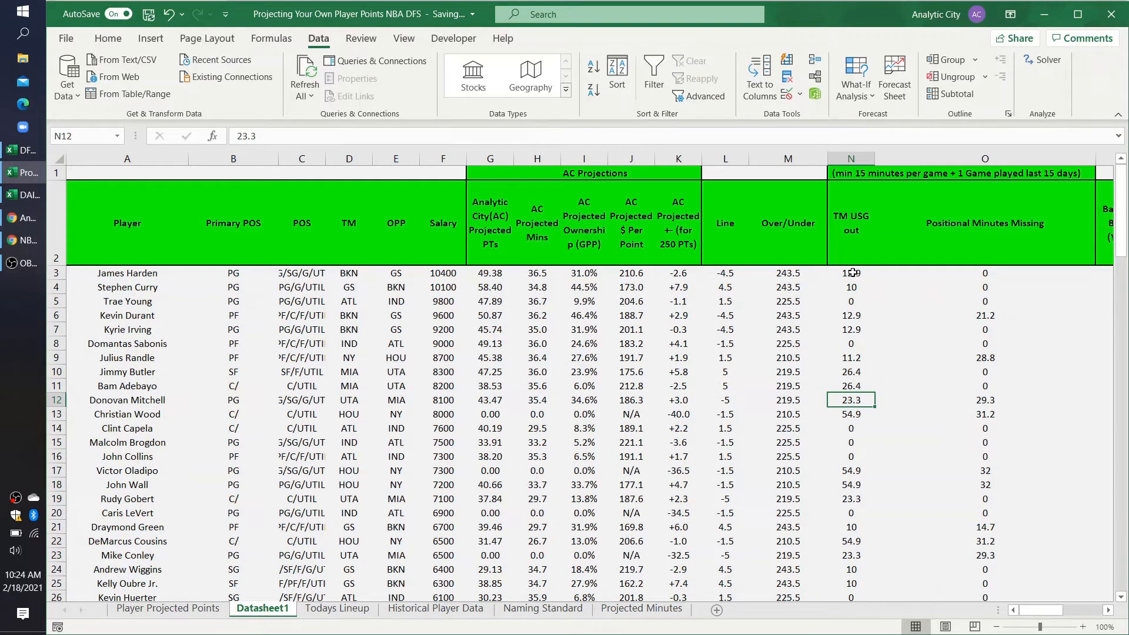
pyautogui.hotkey('ctrl', 'pageup')
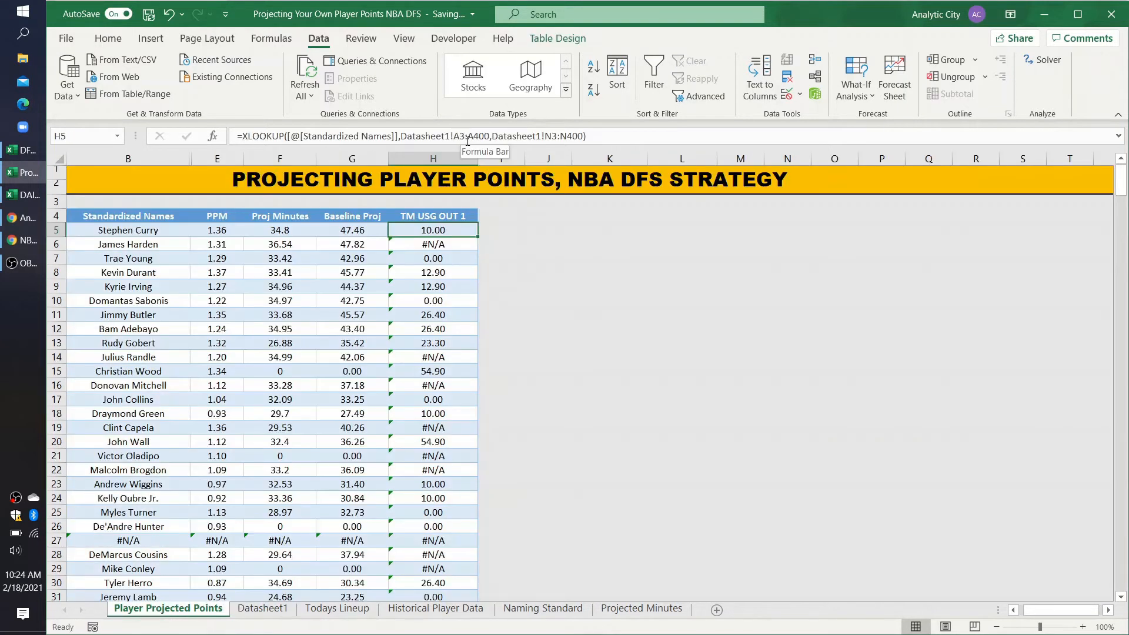
pyautogui.click(461, 136)
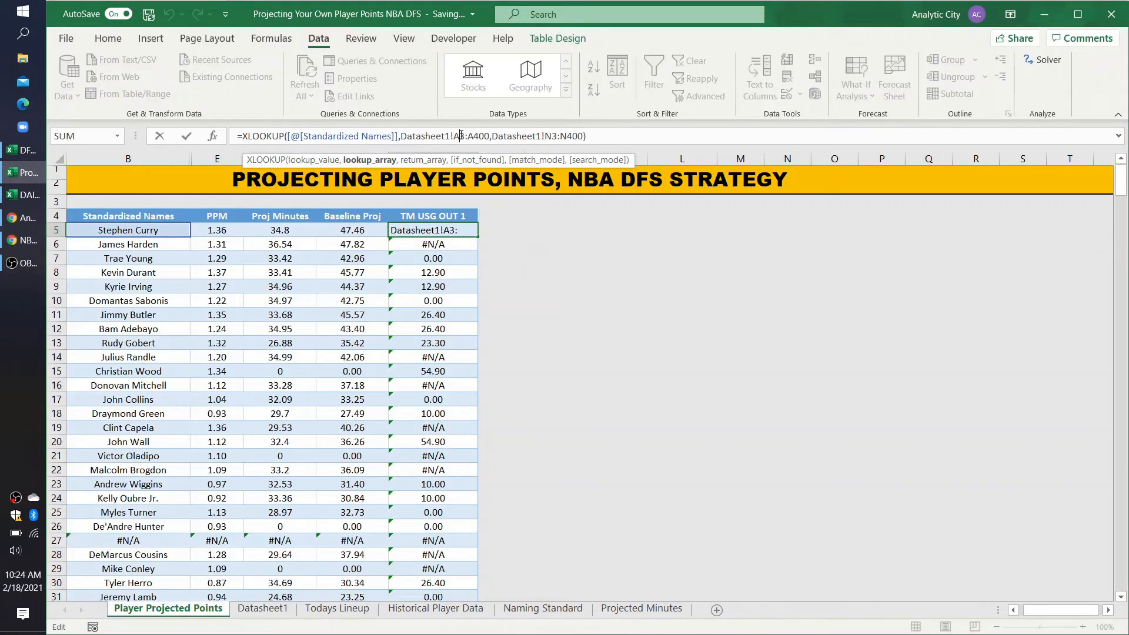
pyautogui.press('F4')
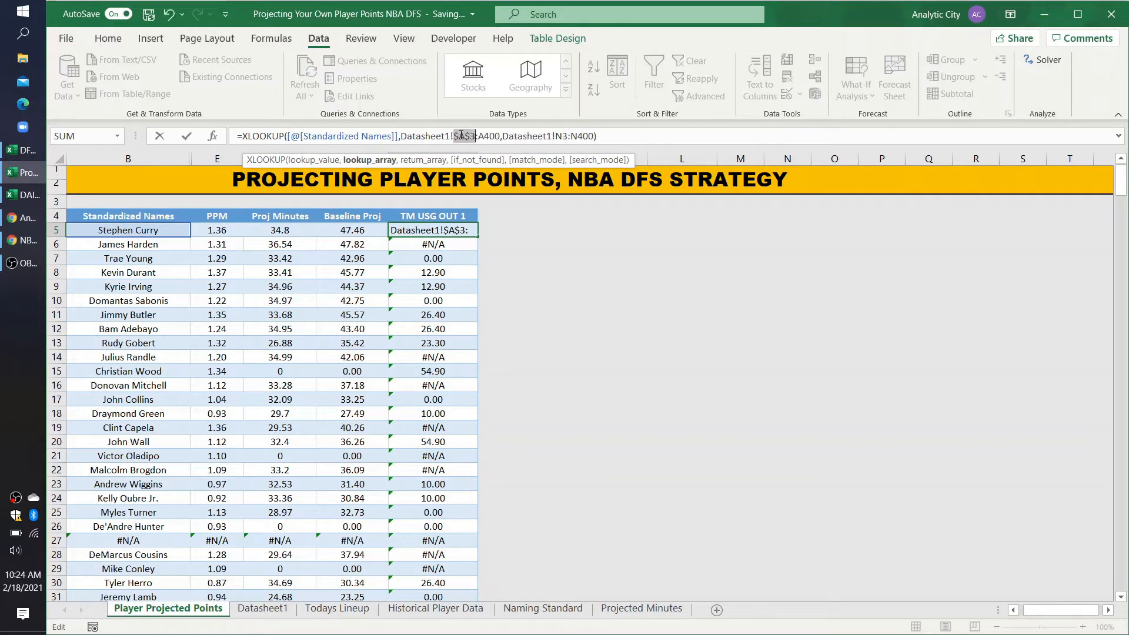
pyautogui.click(500, 139)
pyautogui.press('F4')
pyautogui.click(581, 136)
pyautogui.press('F4')
pyautogui.click(592, 136)
pyautogui.press('F4')
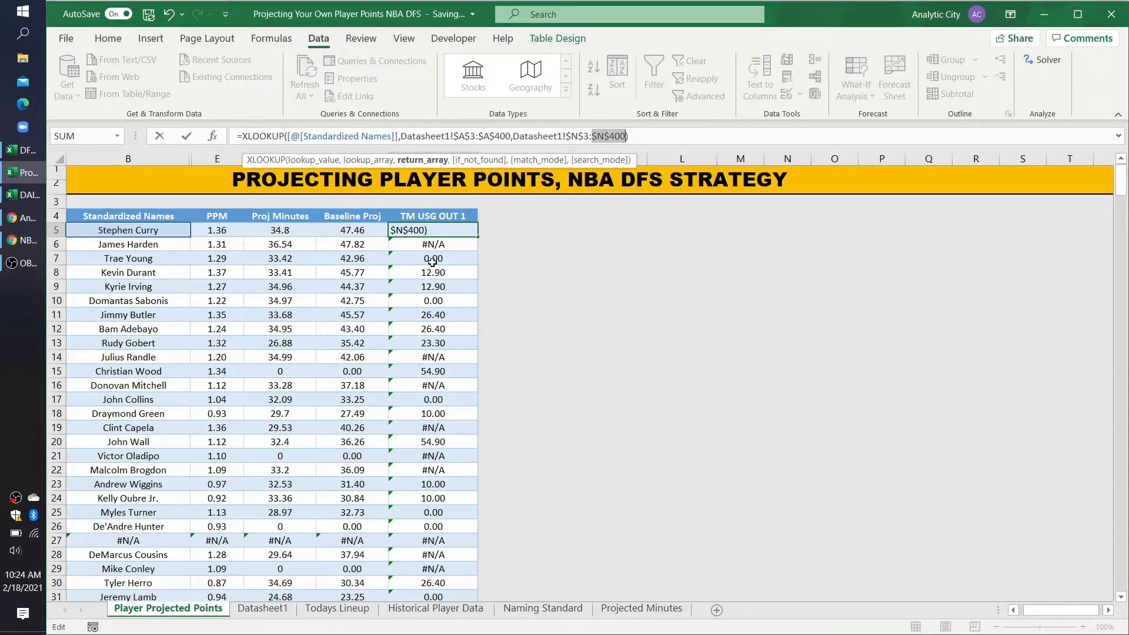
pyautogui.press('Return')
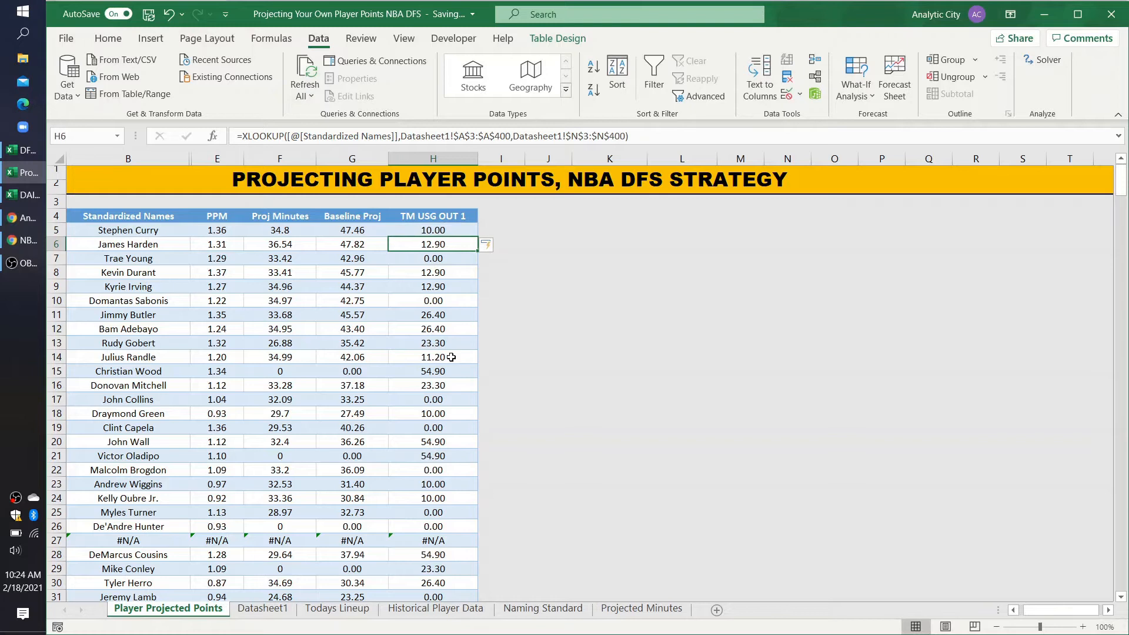
# Step: Format the TM USG OUT 1 values from H5 down to the last table row to one decimal place
pyautogui.click(426, 230)
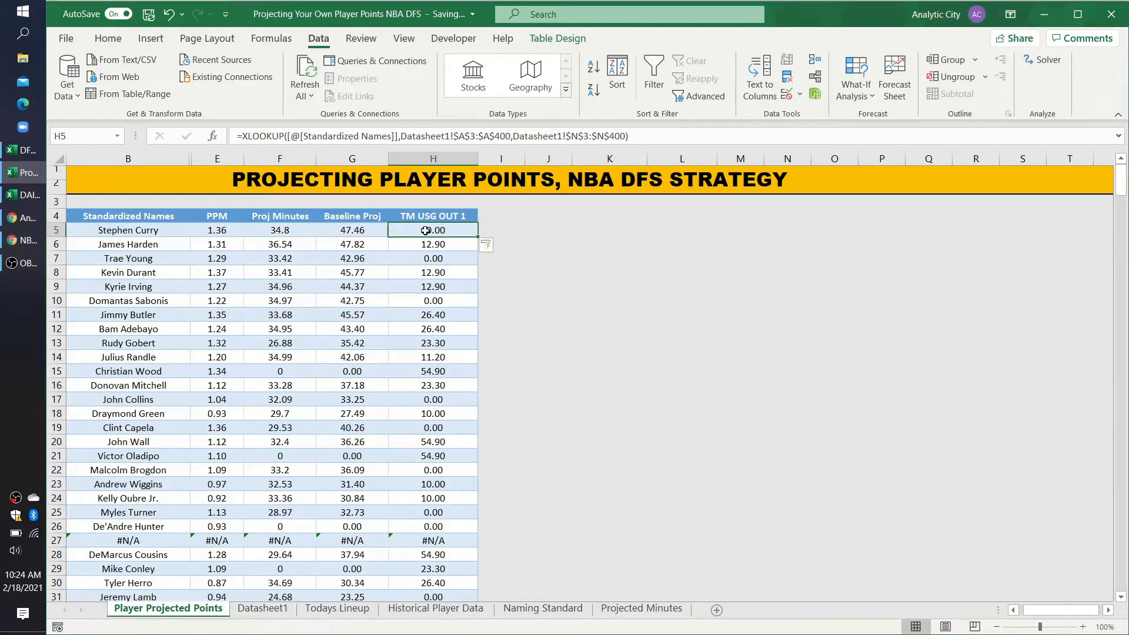
pyautogui.click(108, 39)
pyautogui.click(580, 92)
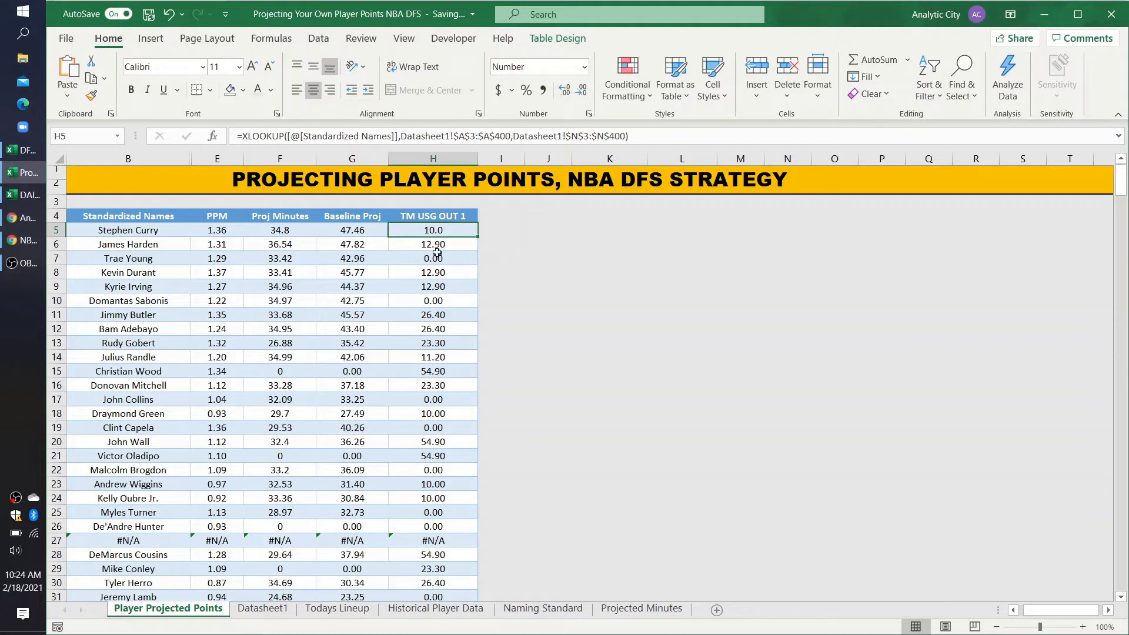
pyautogui.hotkey('ctrl', 'shift', 'Down')
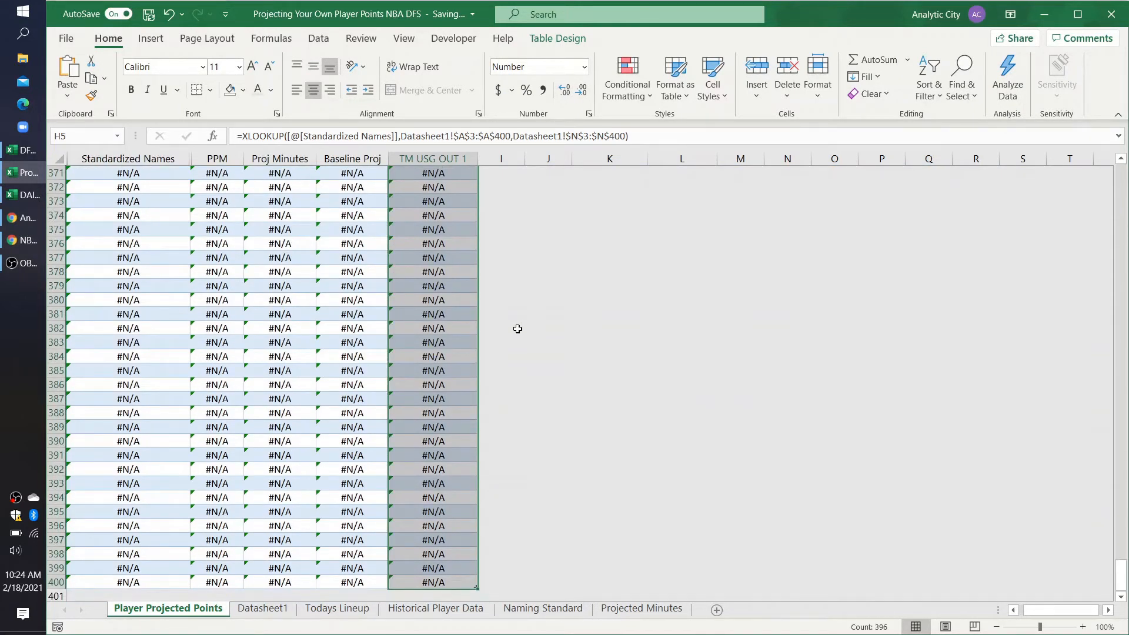
pyautogui.hotkey('ctrl', 'shift', 'Up')
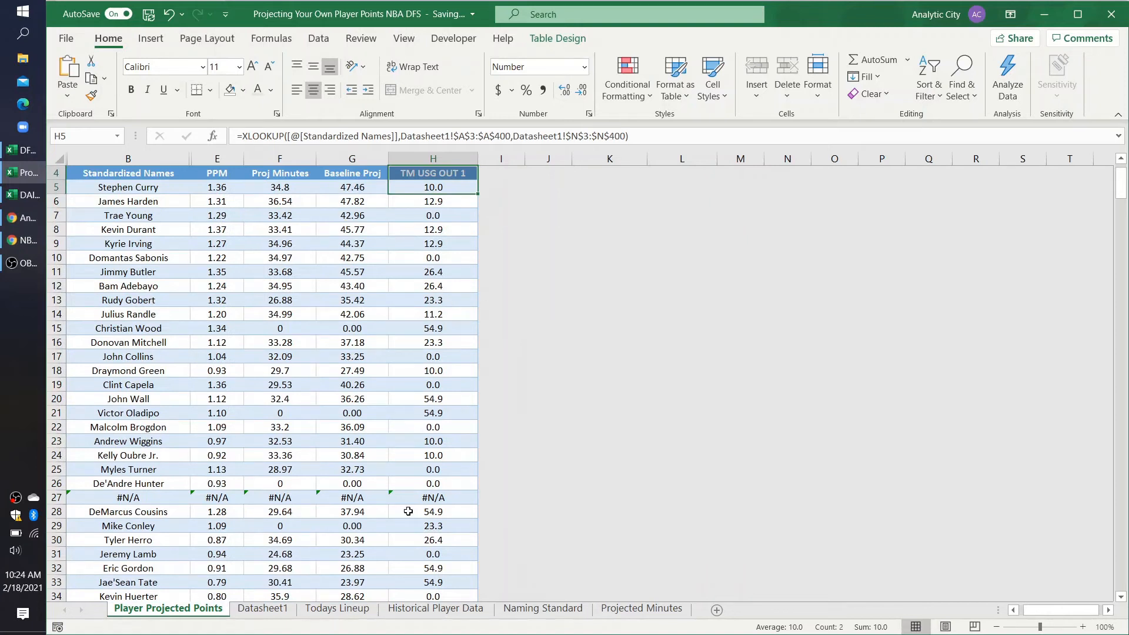
# Step: Check the Standardized Names formula in B27, and widen the empty column I beside TM USG OUT 1
pyautogui.click(151, 499)
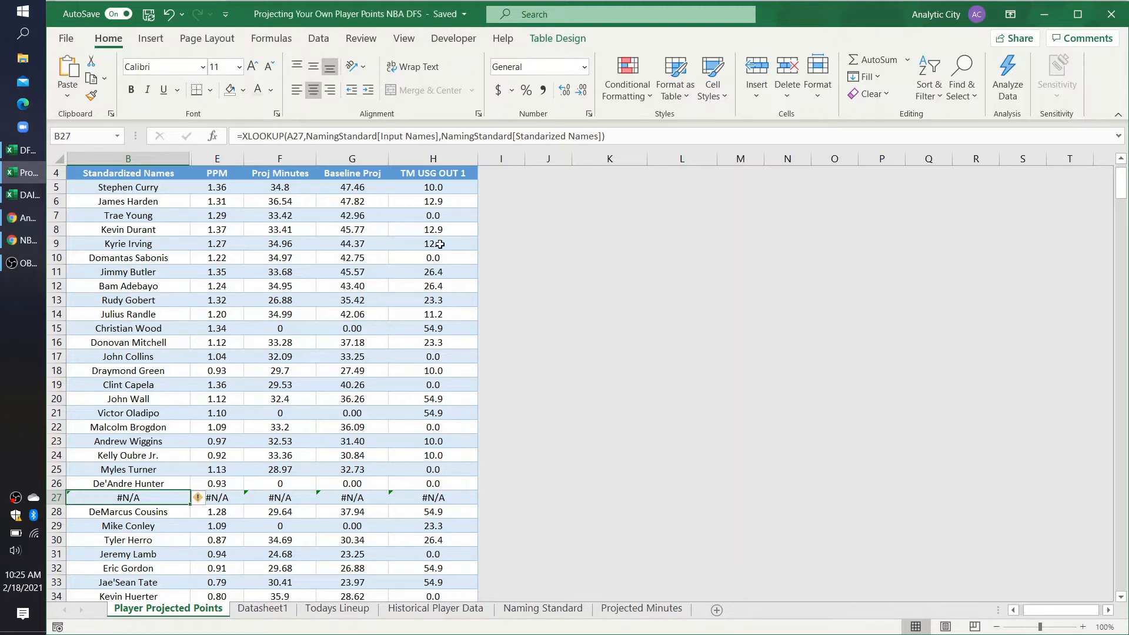
pyautogui.scroll(1, 460, 185)
pyautogui.click(510, 218)
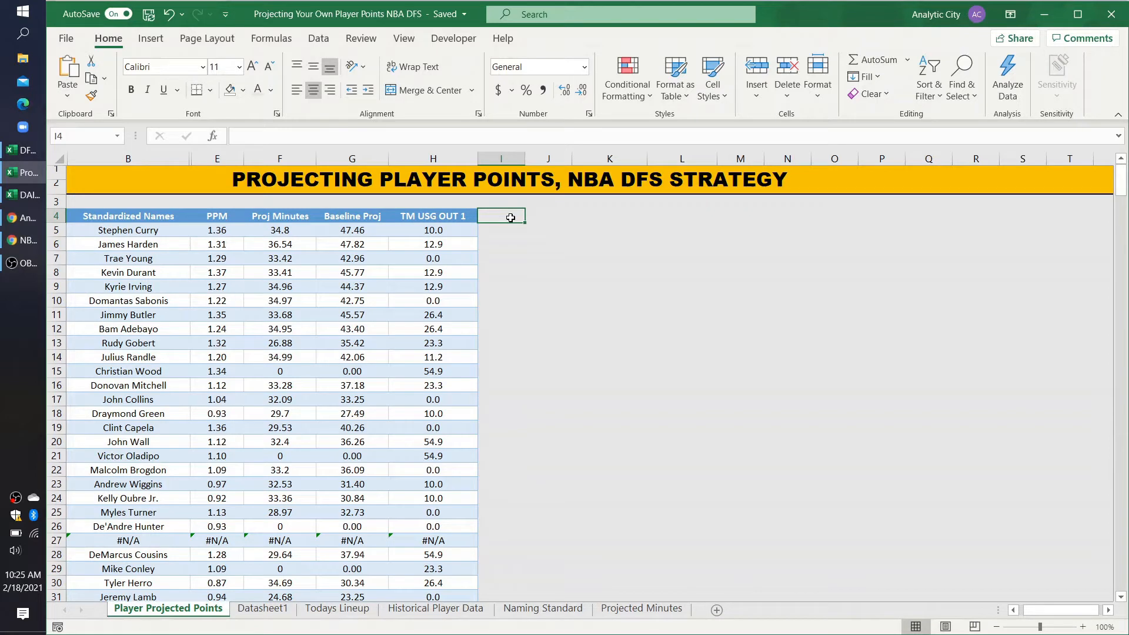
pyautogui.moveTo(522, 153); pyautogui.dragTo(575, 154)
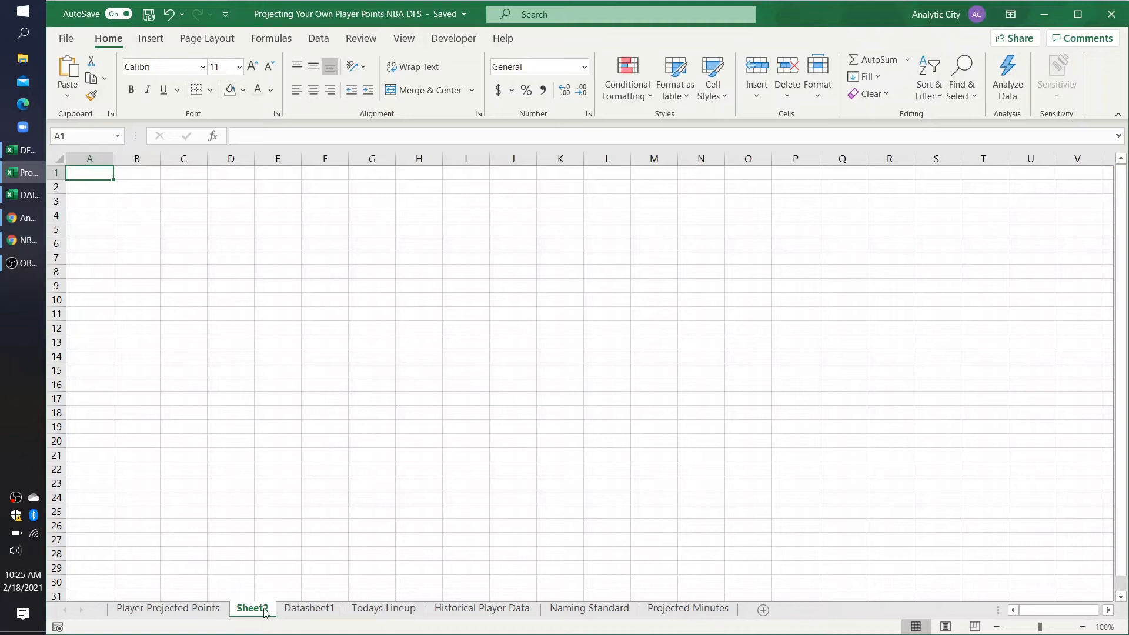
# Step: Insert a new worksheet after Player Projected Points, name it Advanced Player Statistics, and widen its column A
pyautogui.doubleClick(266, 612)
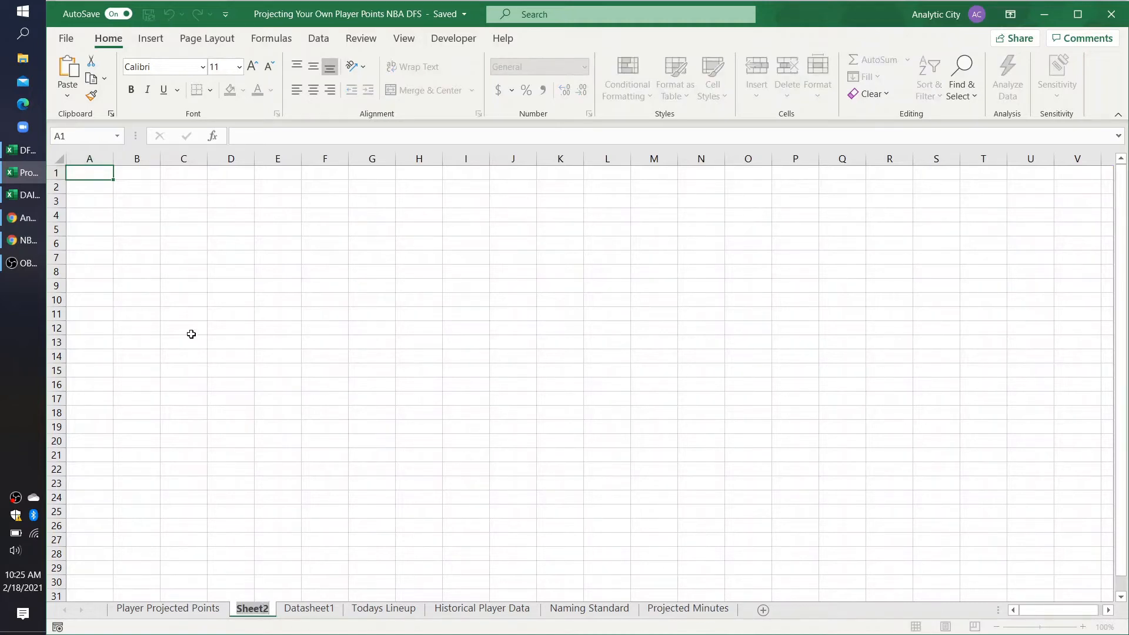
pyautogui.click(147, 256)
pyautogui.doubleClick(256, 611)
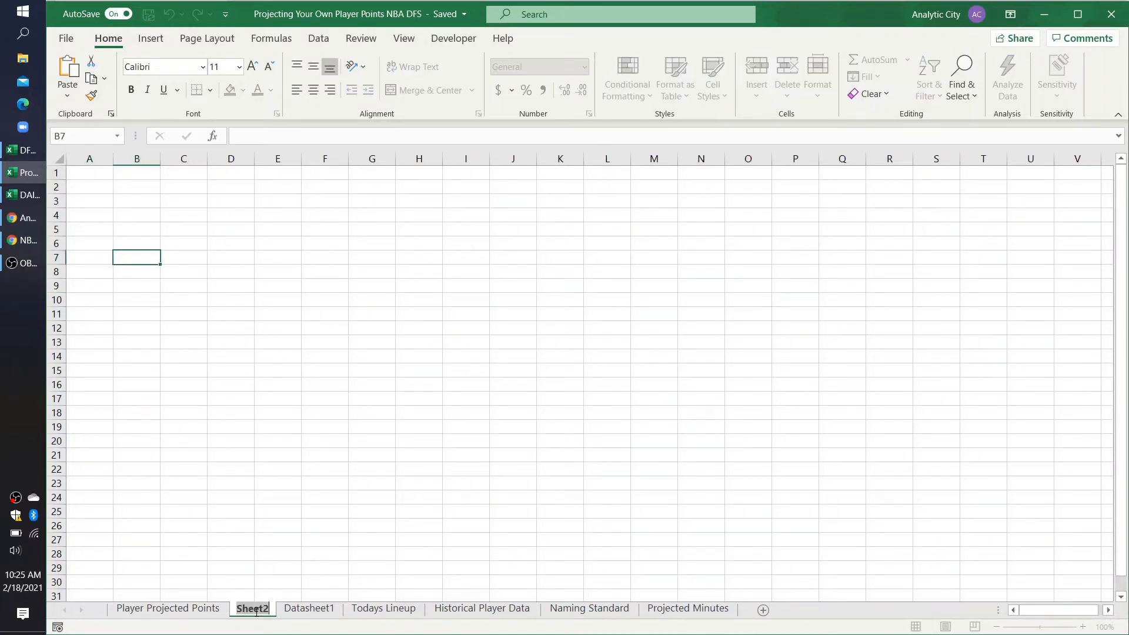
pyautogui.write('Adv')
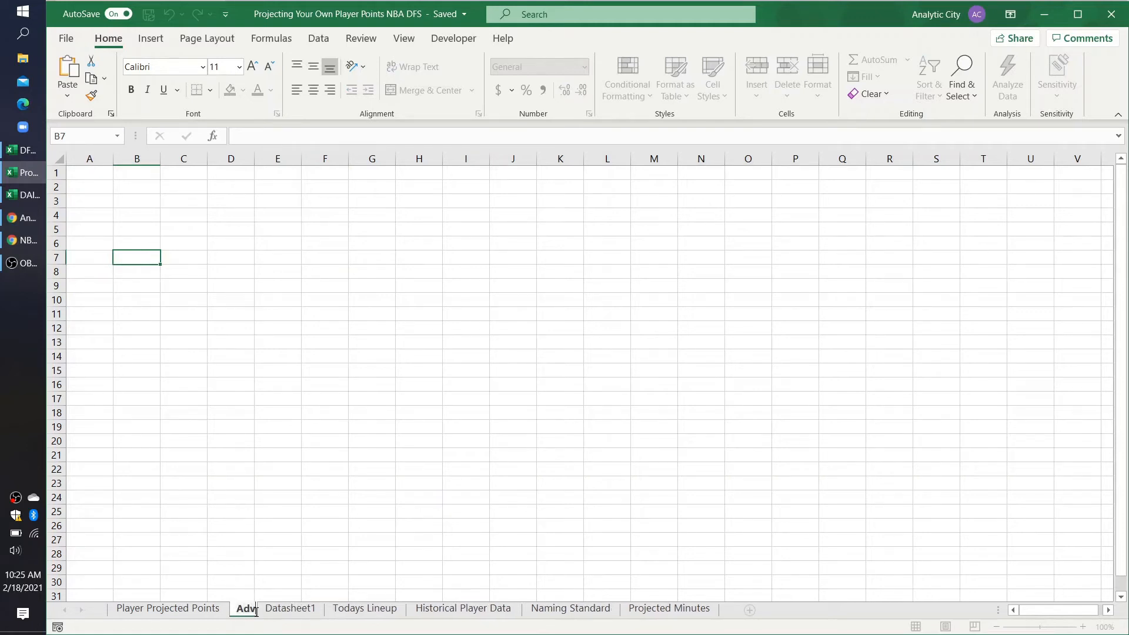
pyautogui.write('anced Play')
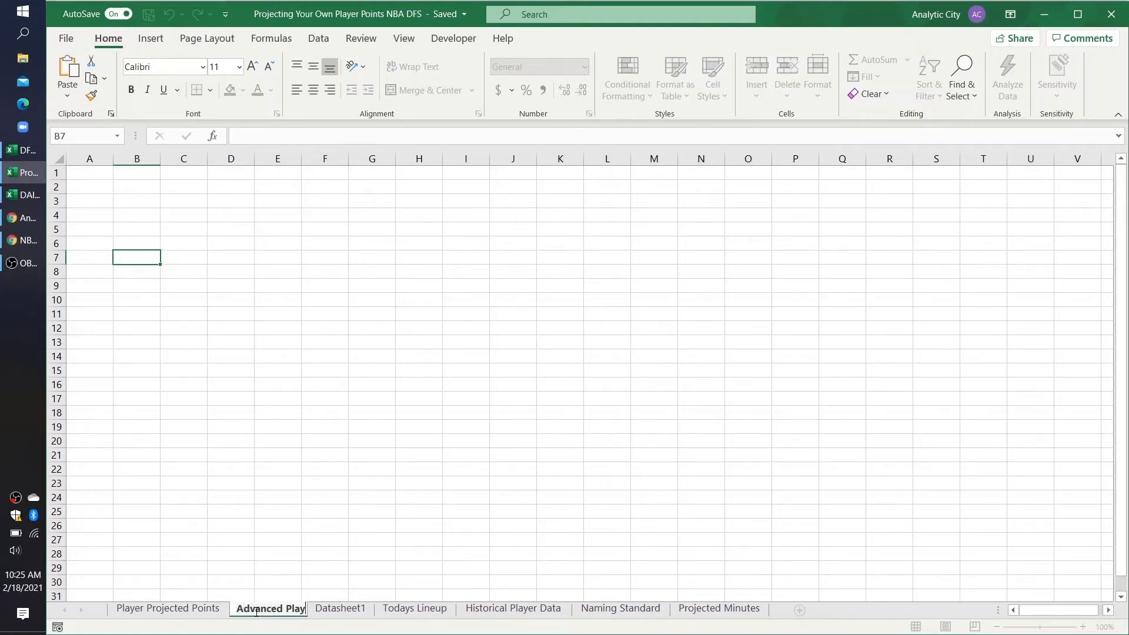
pyautogui.write('er Statistics')
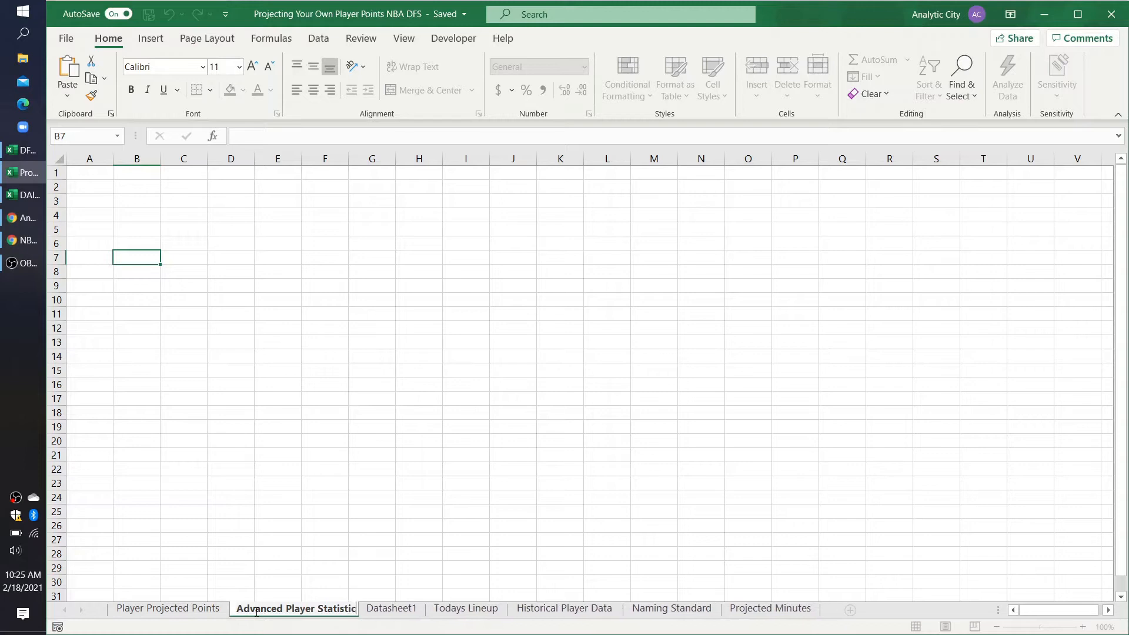
pyautogui.press('Return')
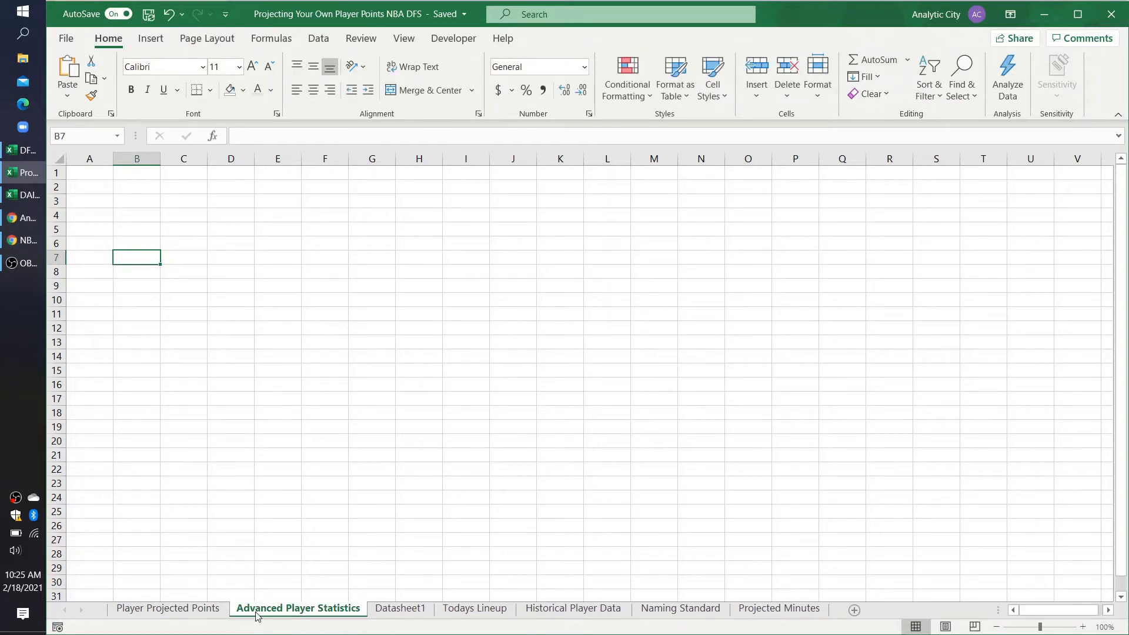
pyautogui.click(93, 176)
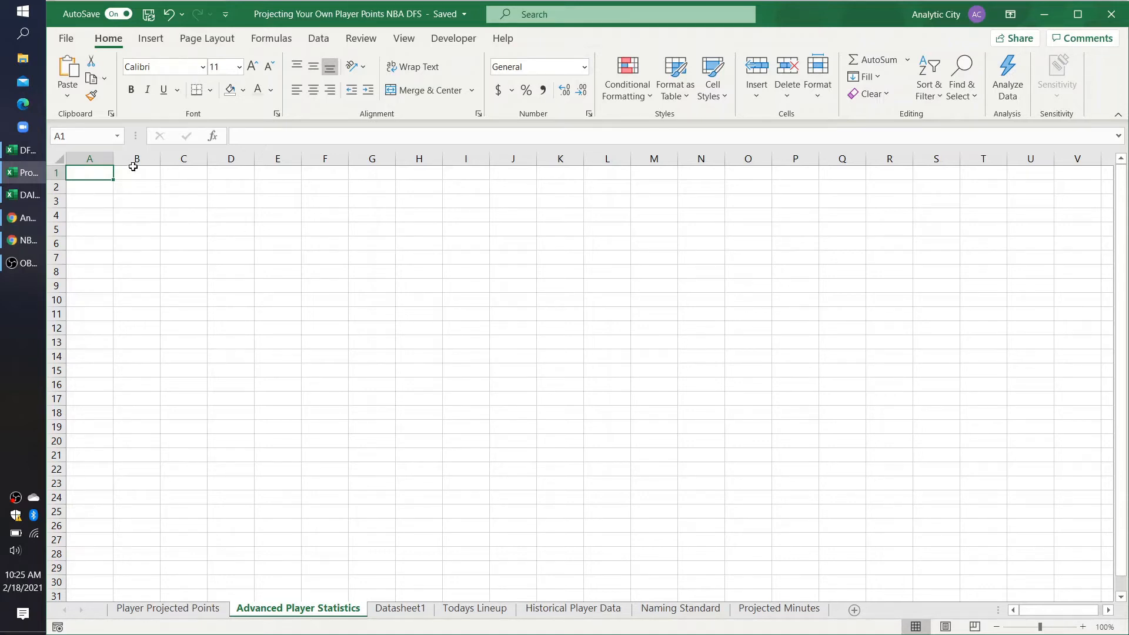
pyautogui.moveTo(113, 158); pyautogui.dragTo(156, 159)
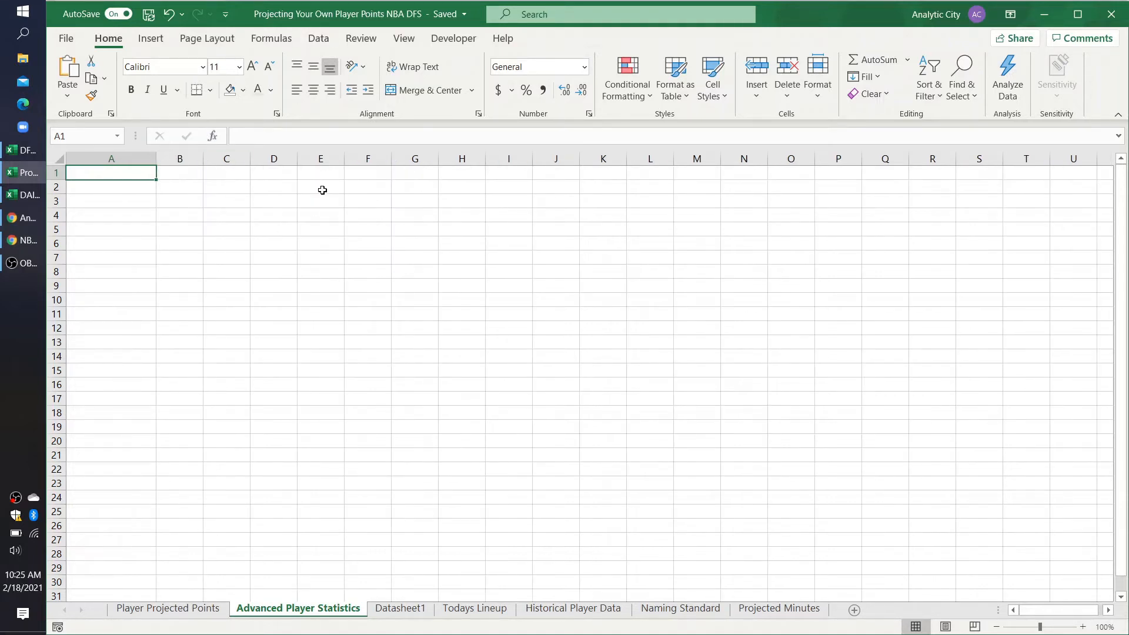
# Step: Switch to Chrome and examine USG% in Basketball Reference's 2020-21 advanced player stats, sorting by it and including non-qualifiers
pyautogui.click(27, 235)
pyautogui.click(329, 12)
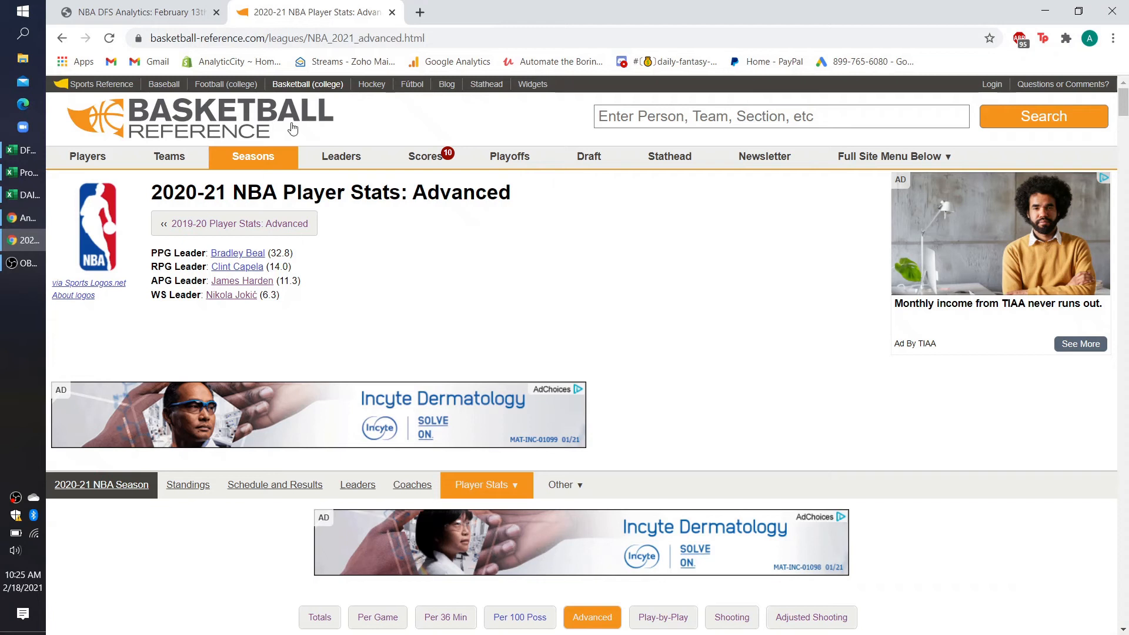
pyautogui.scroll(-8, 288, 314)
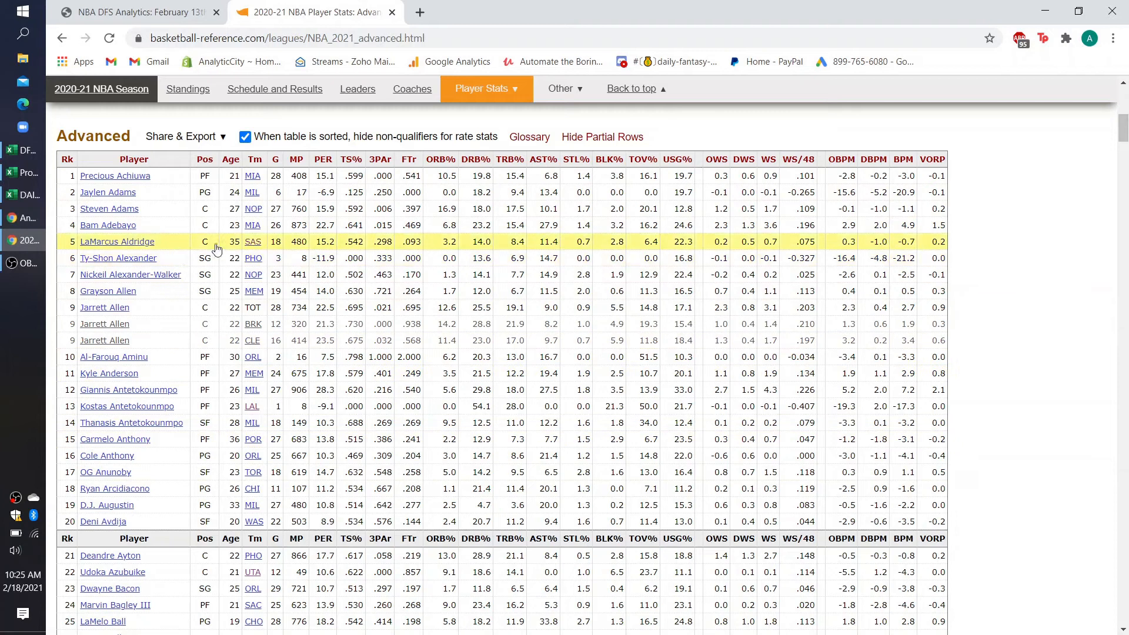
pyautogui.click(676, 160)
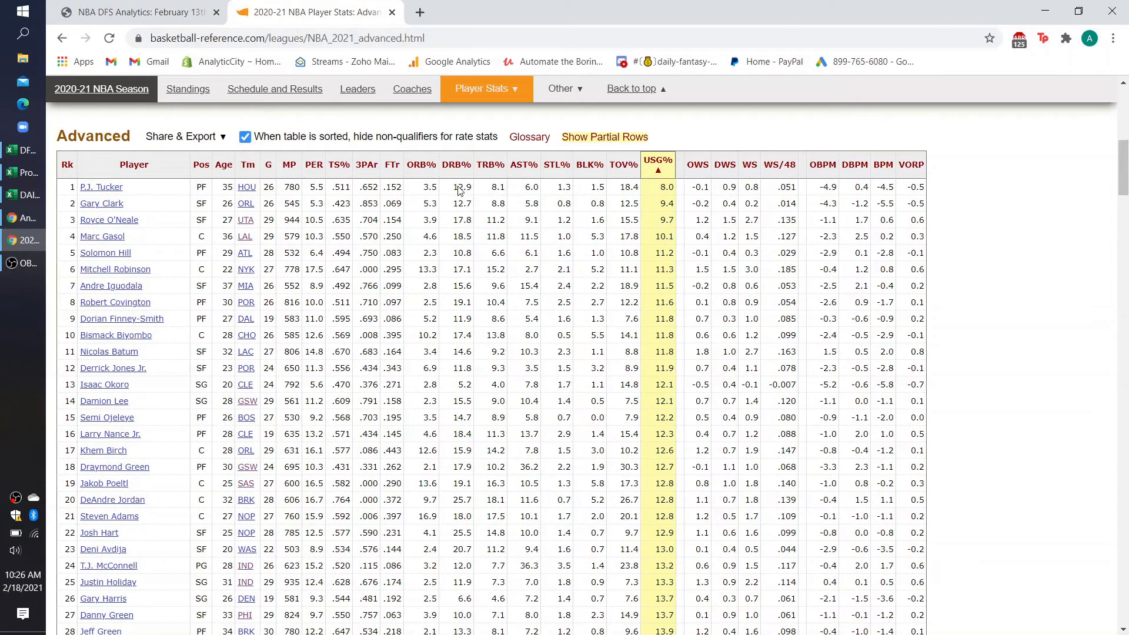
pyautogui.click(246, 137)
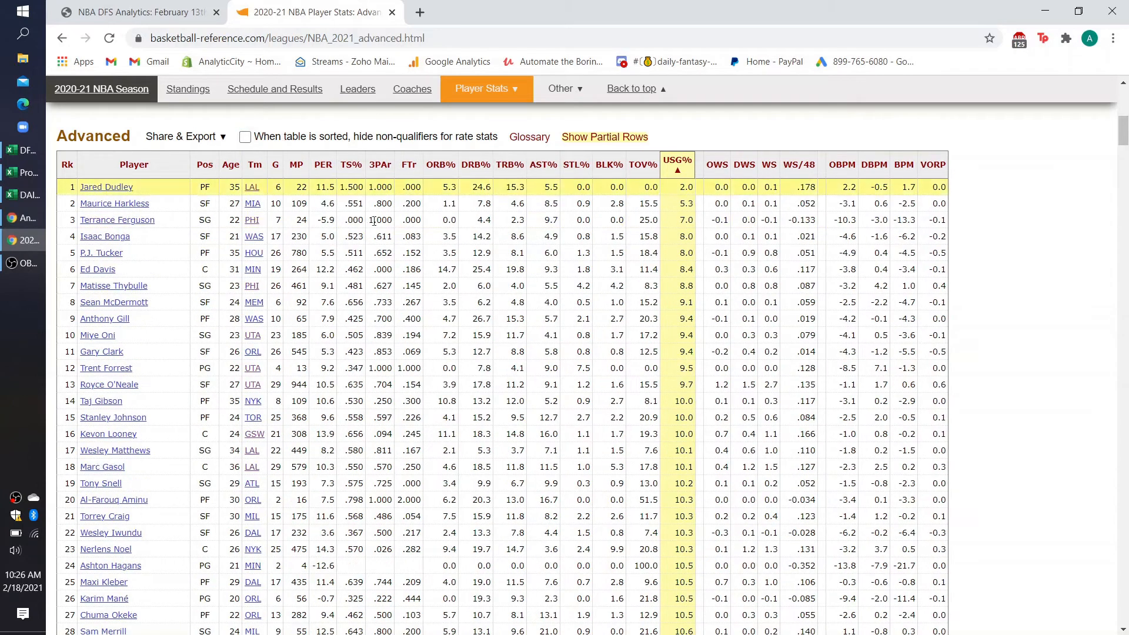
pyautogui.click(688, 164)
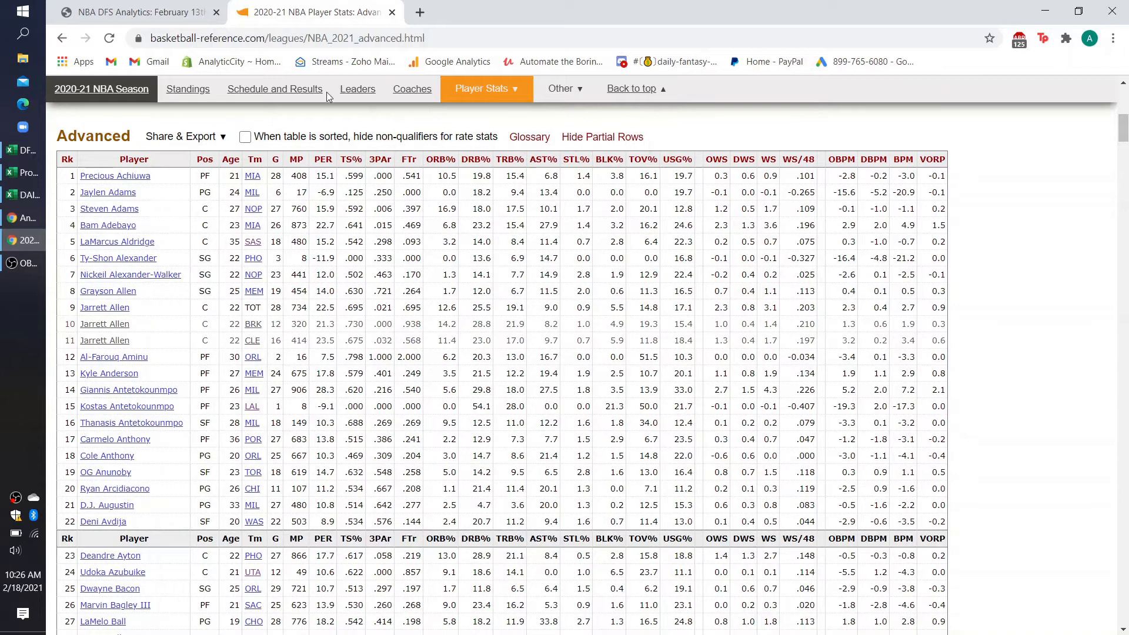
pyautogui.click(224, 37)
pyautogui.hotkey('ctrl', 'c')
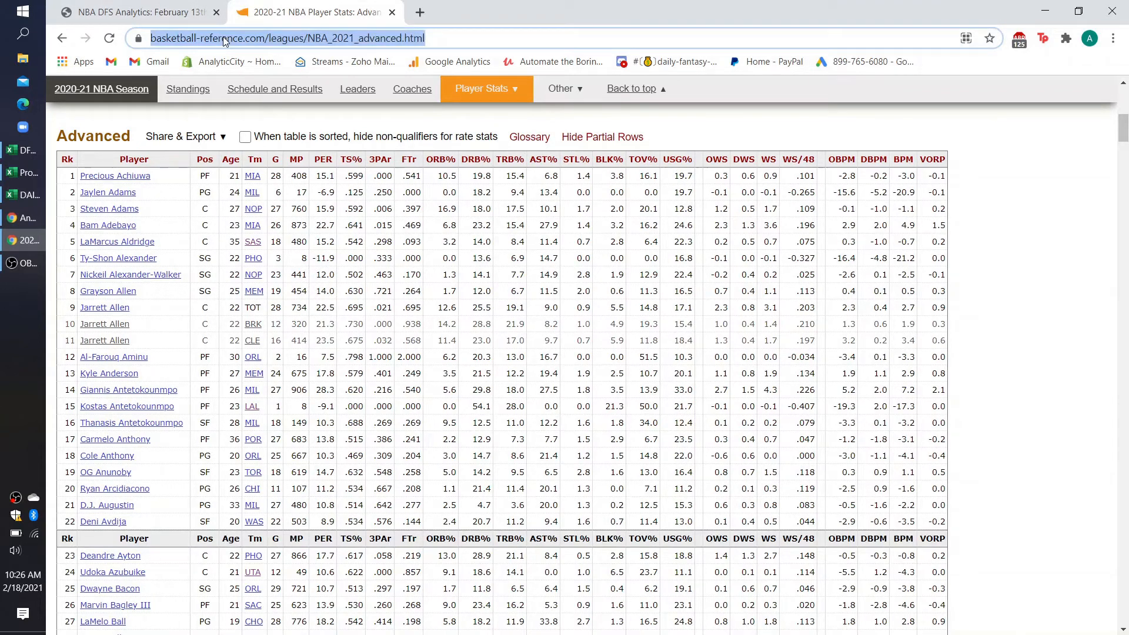
pyautogui.click(33, 179)
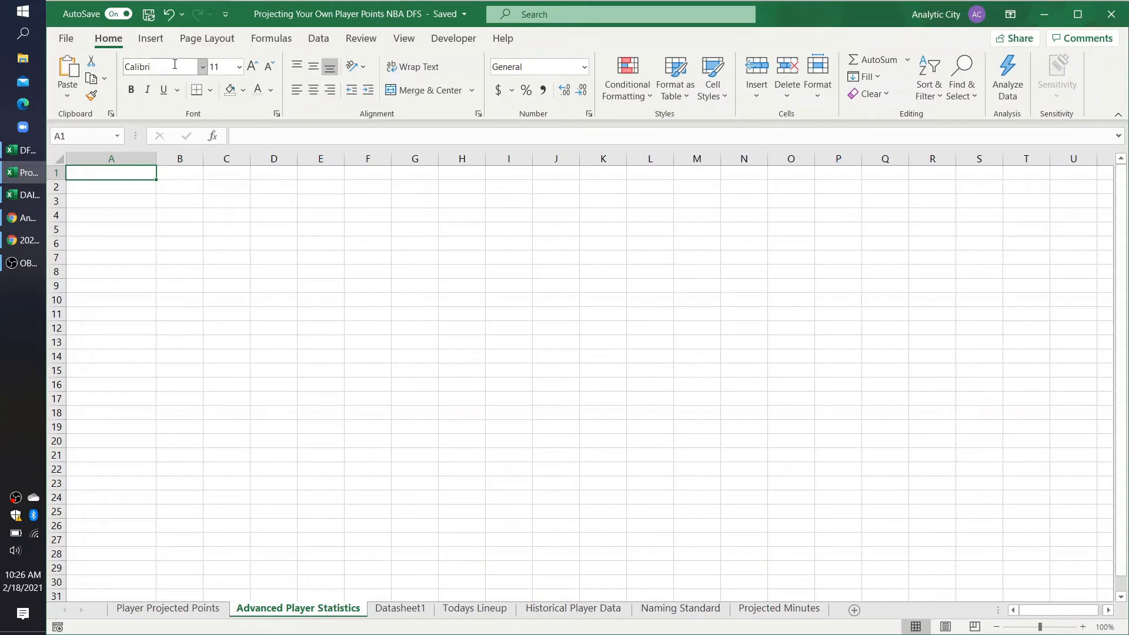
pyautogui.click(318, 42)
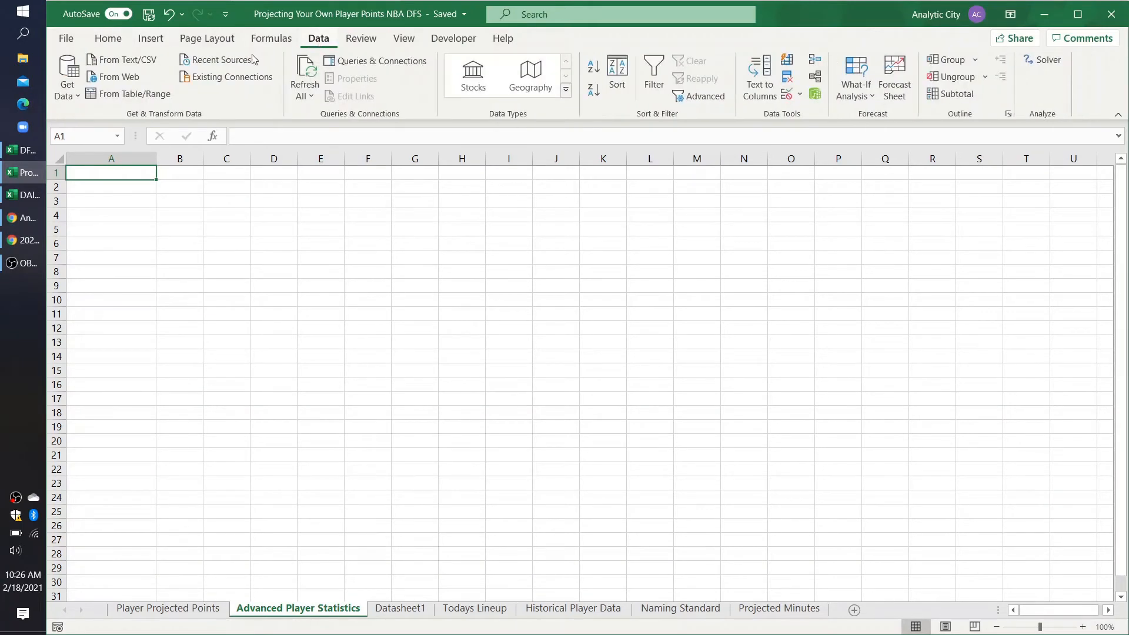
pyautogui.click(73, 97)
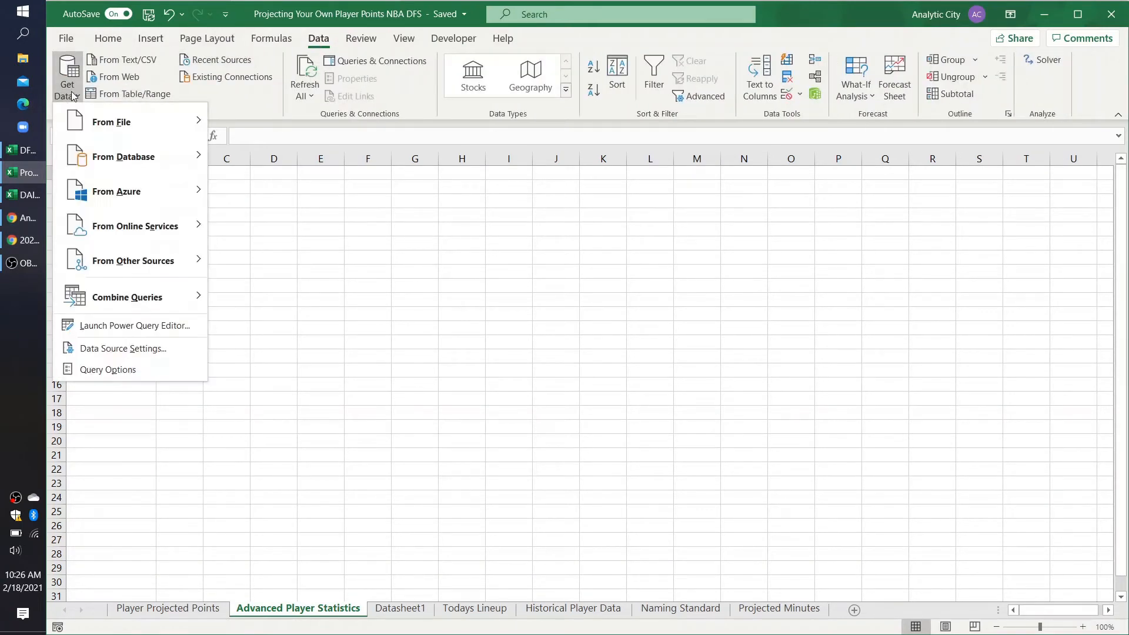
pyautogui.click(118, 76)
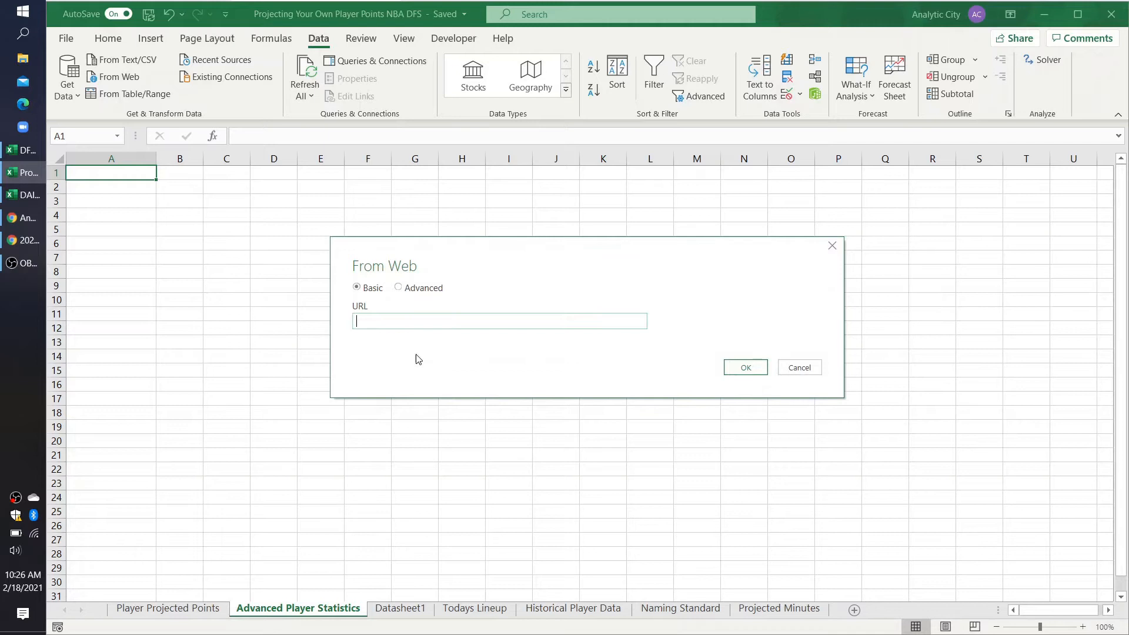
pyautogui.hotkey('ctrl', 'v')
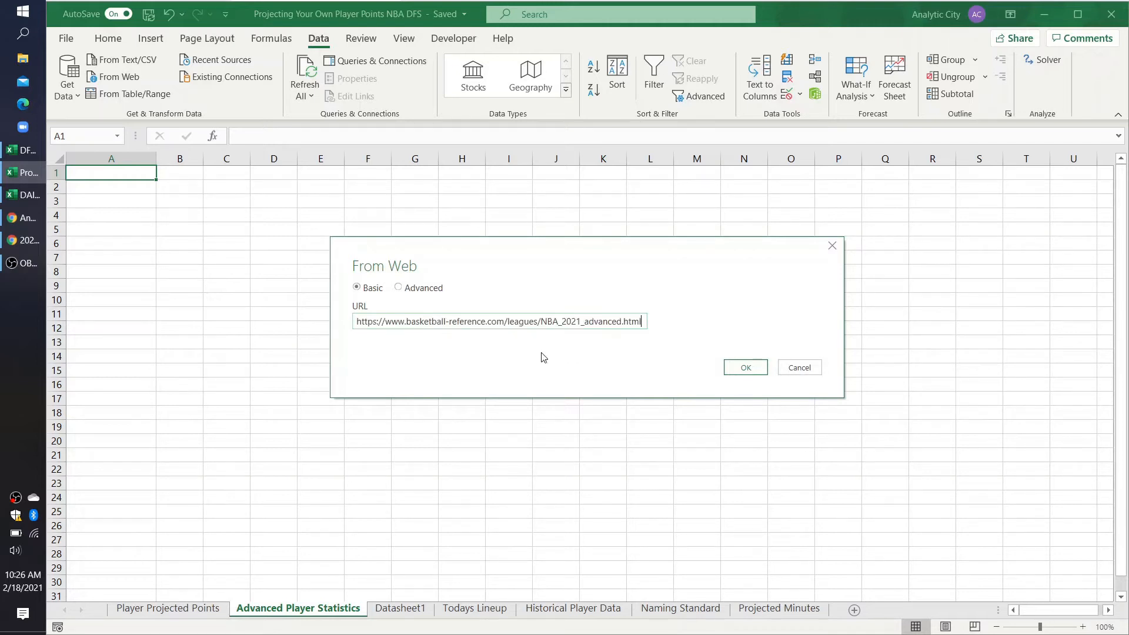
pyautogui.click(746, 369)
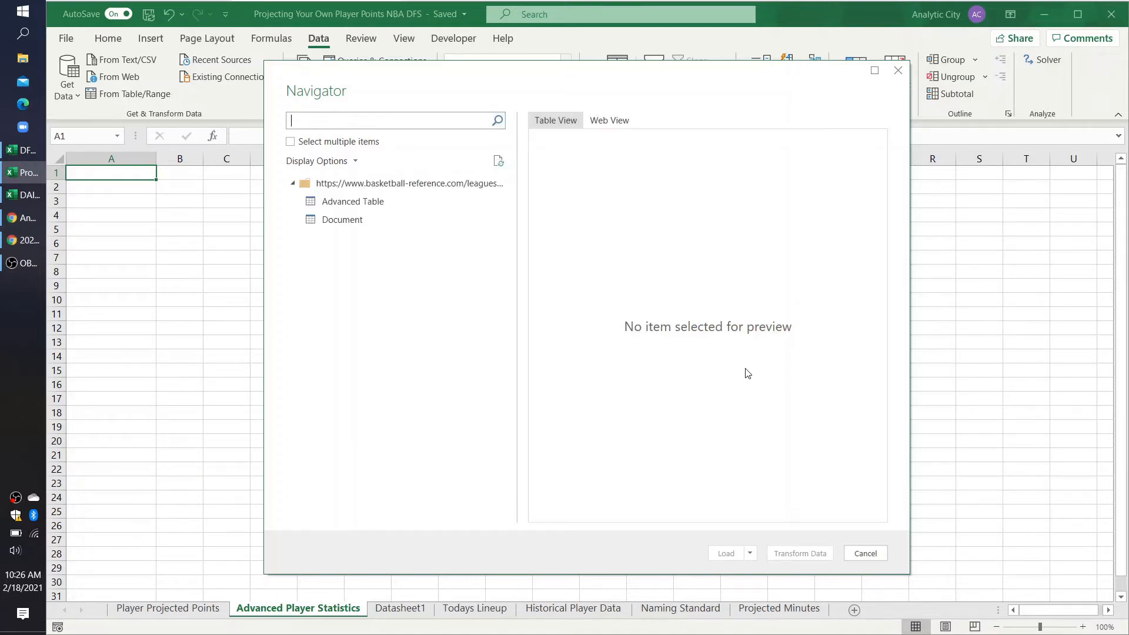
pyautogui.click(338, 201)
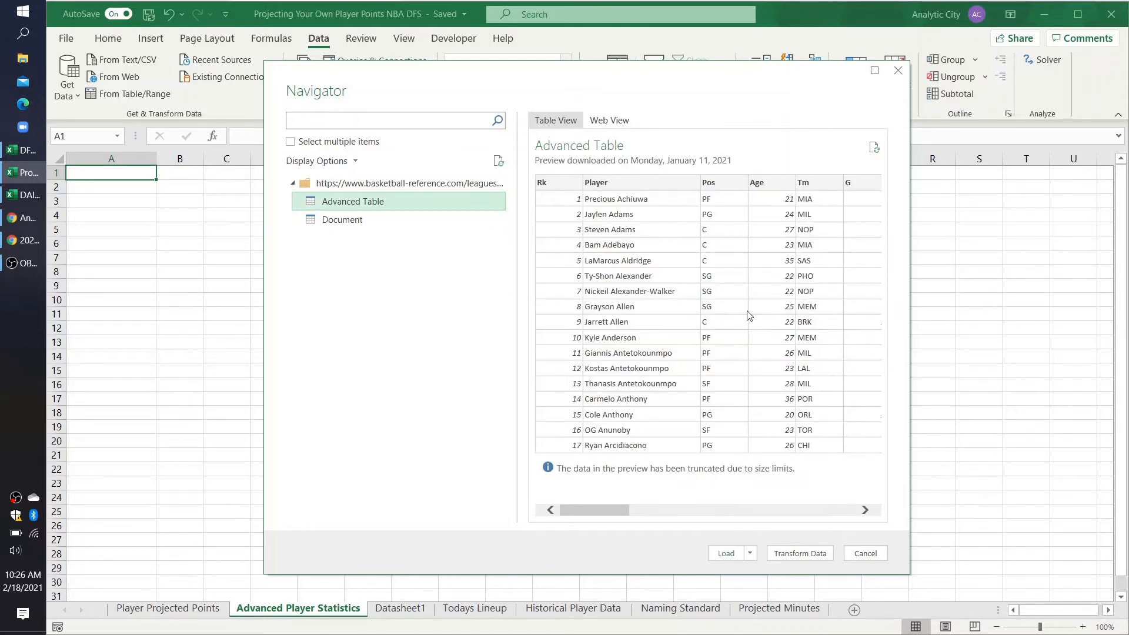
pyautogui.hscroll(15, 748, 315)
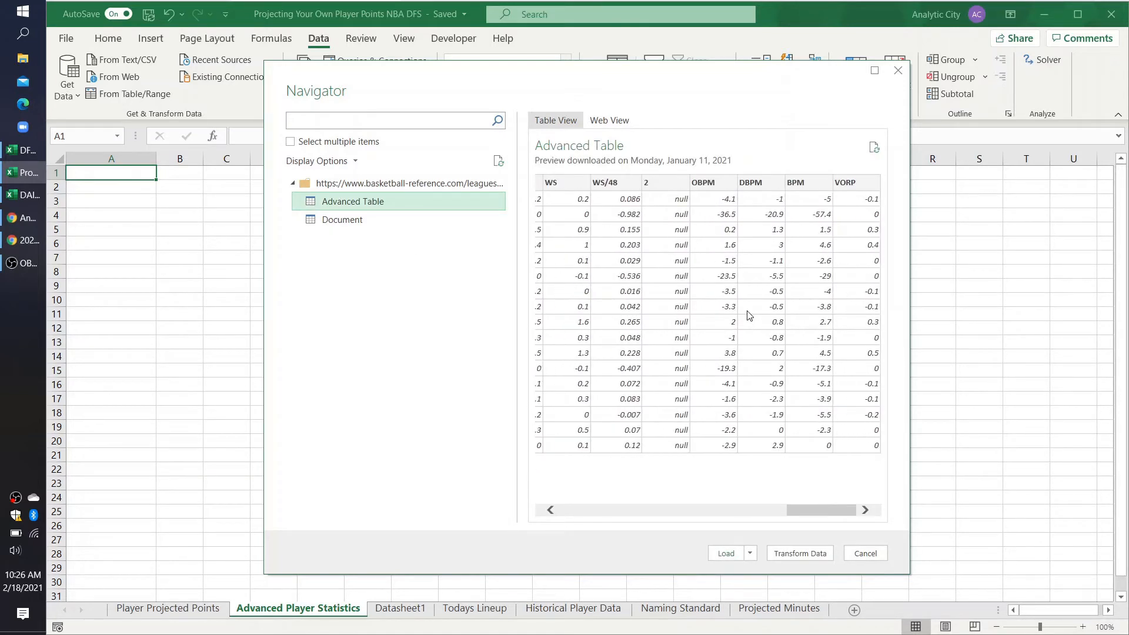
# Step: Review the statistic columns in the Advanced Table preview, including USG%, and open the table in Power Query Editor for transforming
pyautogui.hscroll(-15, 749, 315)
pyautogui.hscroll(15, 749, 315)
pyautogui.hscroll(-3, 798, 308)
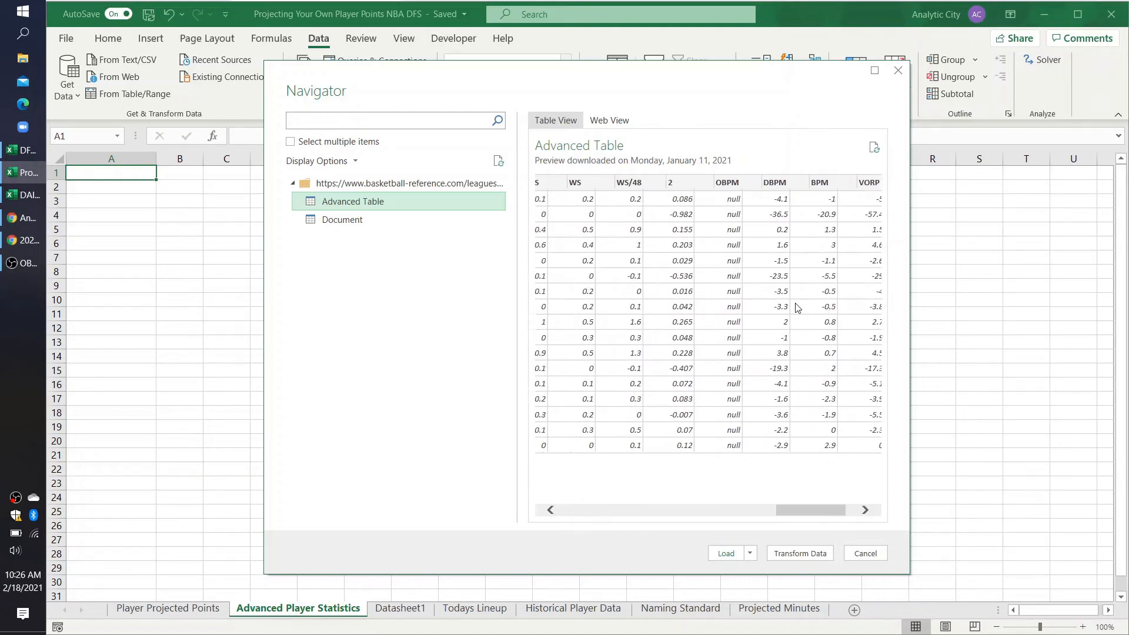
pyautogui.hscroll(-6, 798, 307)
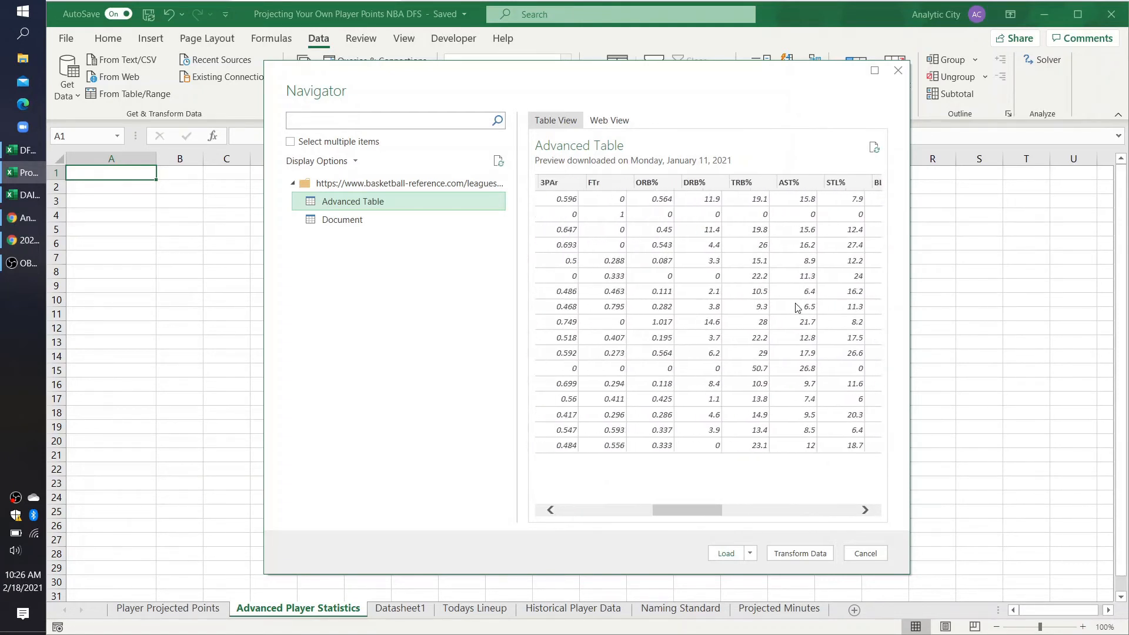
pyautogui.hscroll(5, 797, 308)
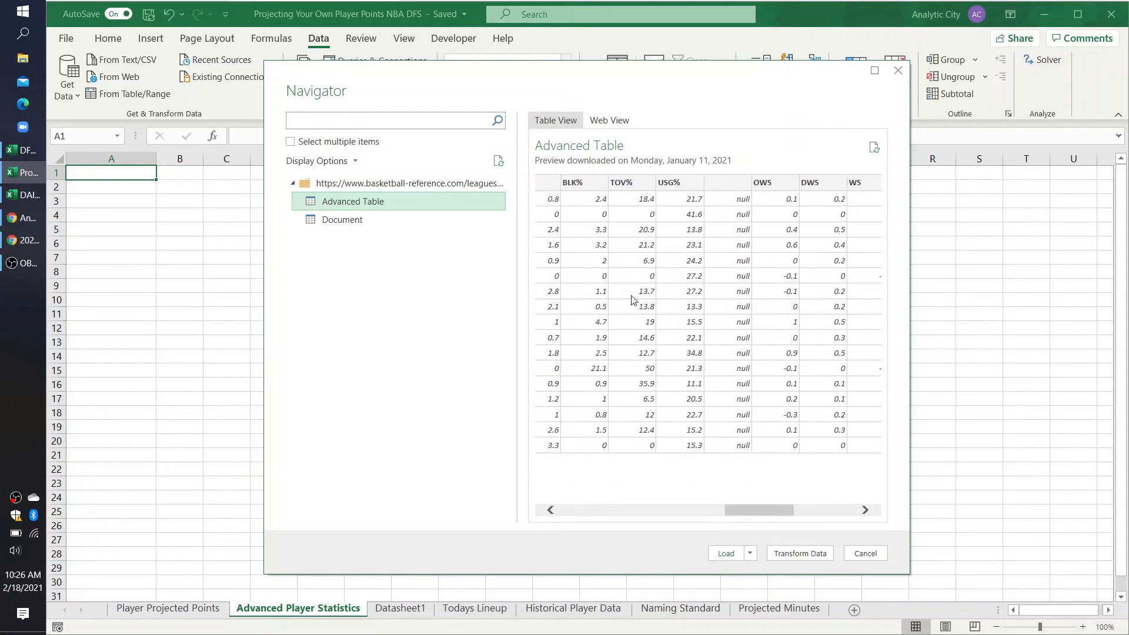
pyautogui.hscroll(2, 705, 296)
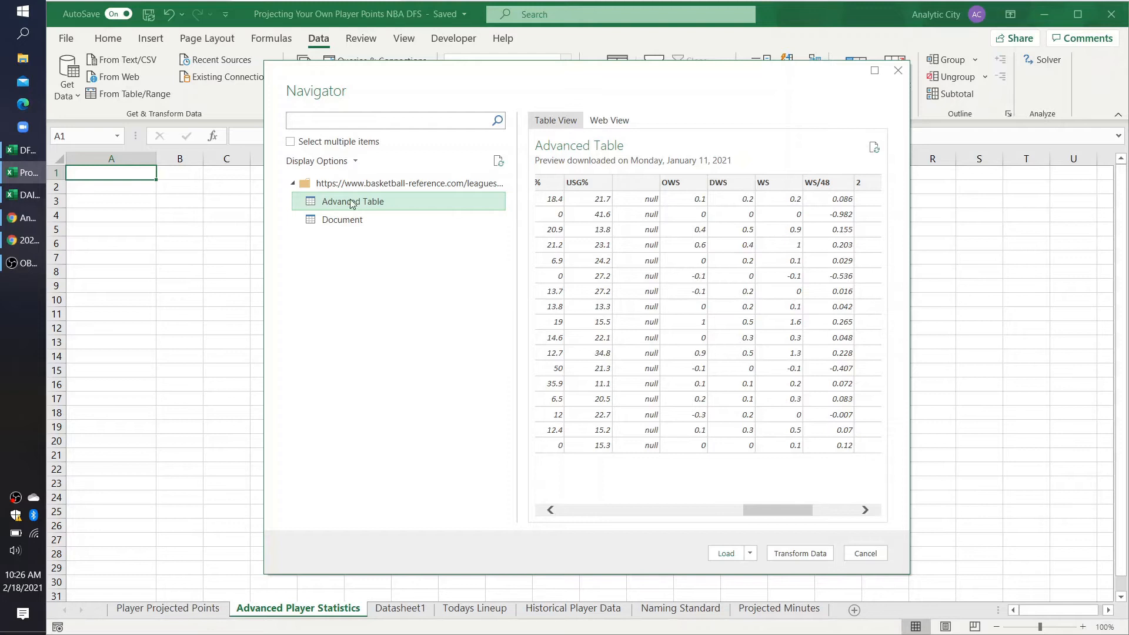
pyautogui.click(798, 554)
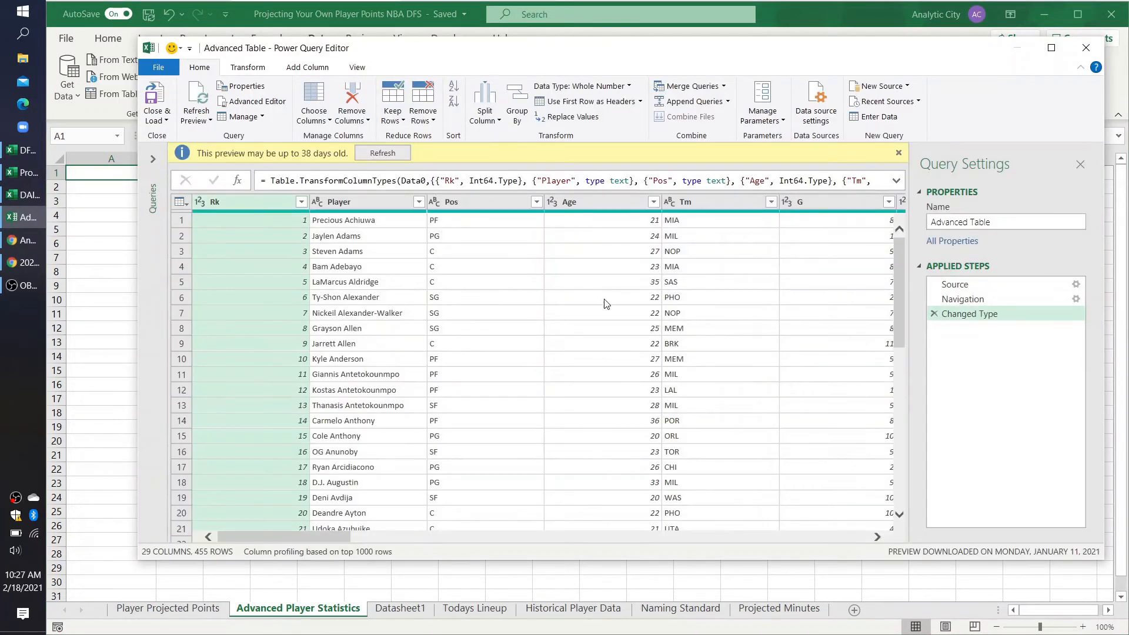
pyautogui.hotkey('alt', 'Tab')
pyautogui.hotkey('alt', 'Tab')
pyautogui.hotkey('alt', 'Tab')
pyautogui.hotkey('alt', 'Tab')
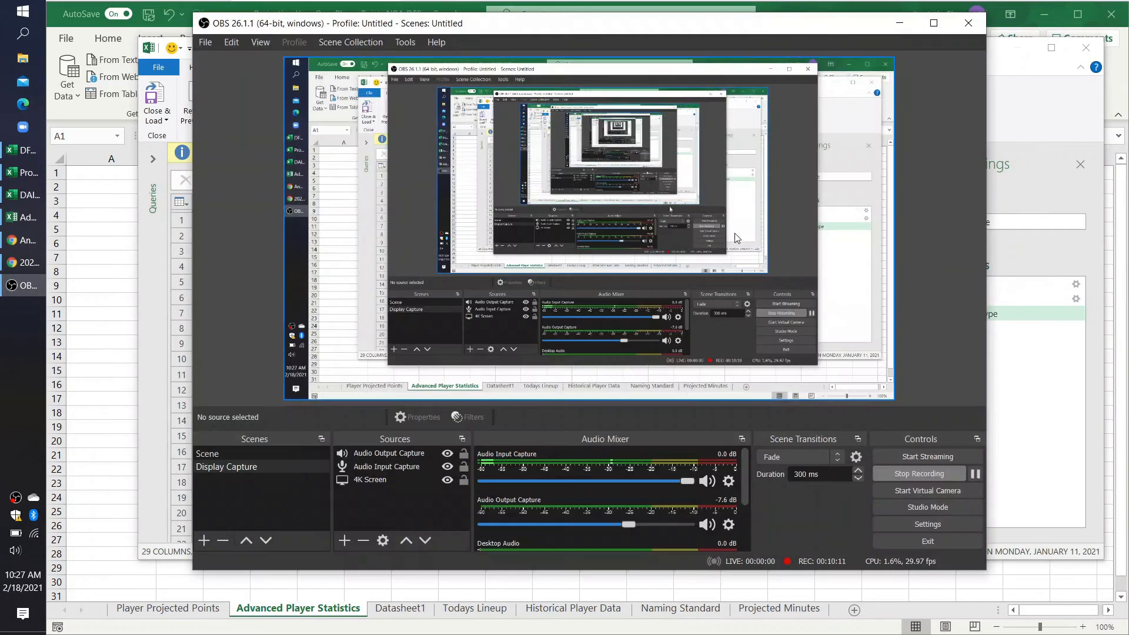
pyautogui.click(899, 24)
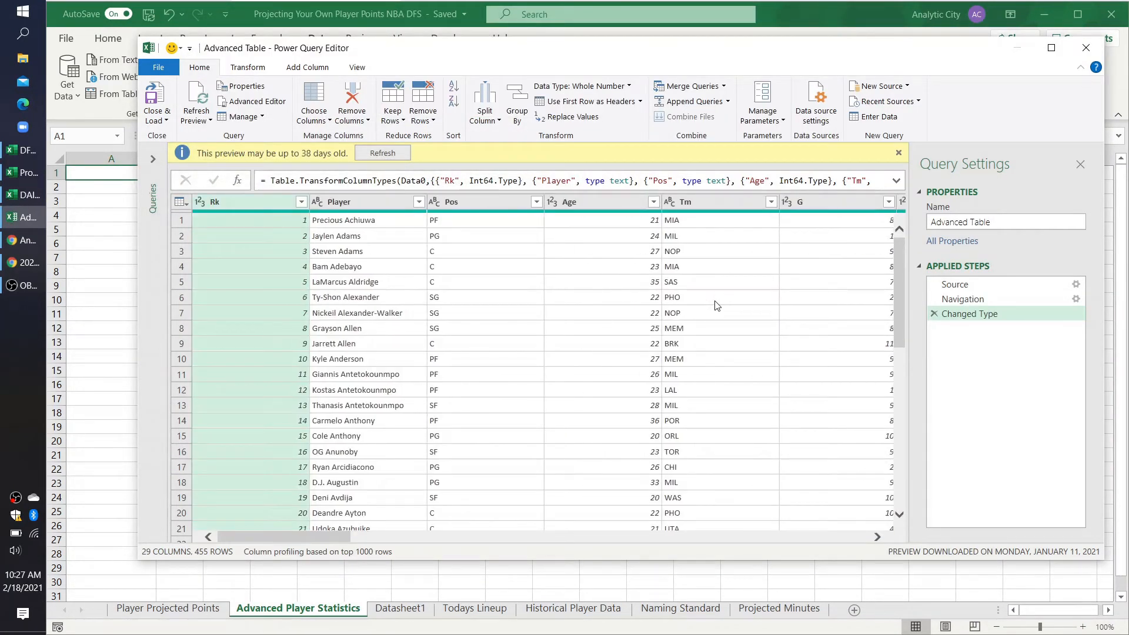
# Step: Load the Advanced Table query into a worksheet, look across its statistic columns, and dismiss the Queries & Connections list
pyautogui.click(162, 125)
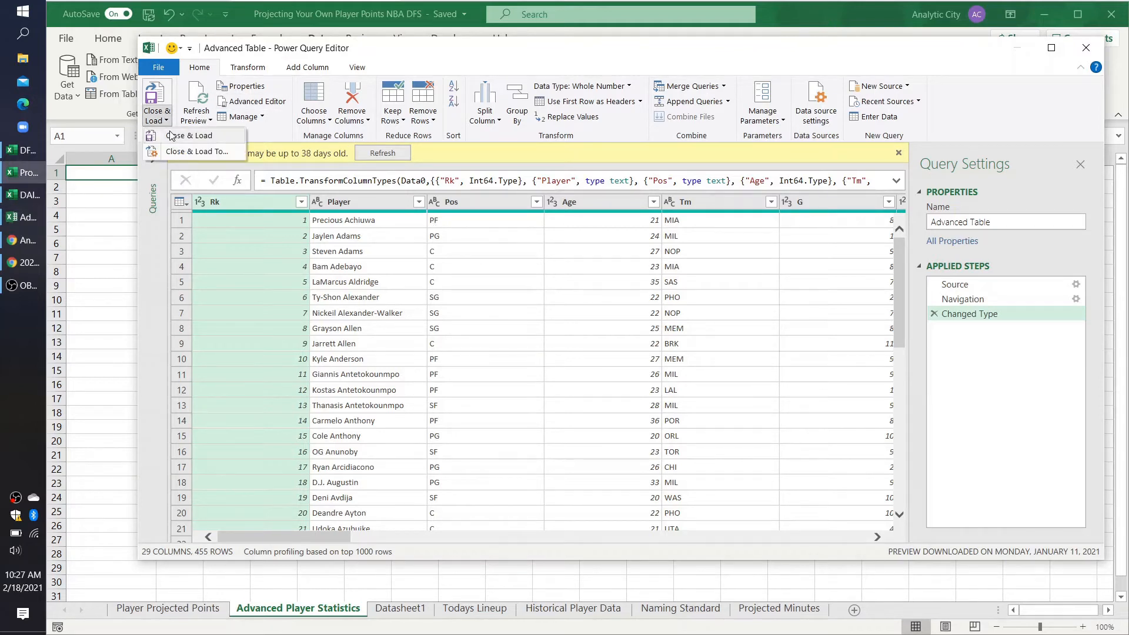
pyautogui.click(177, 137)
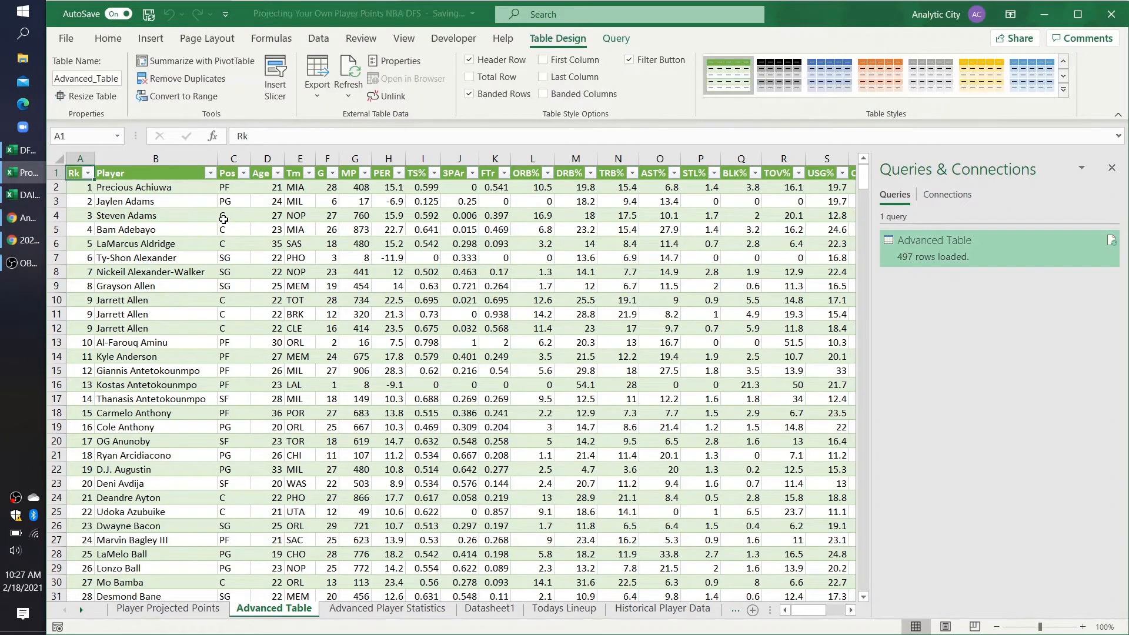
pyautogui.click(409, 274)
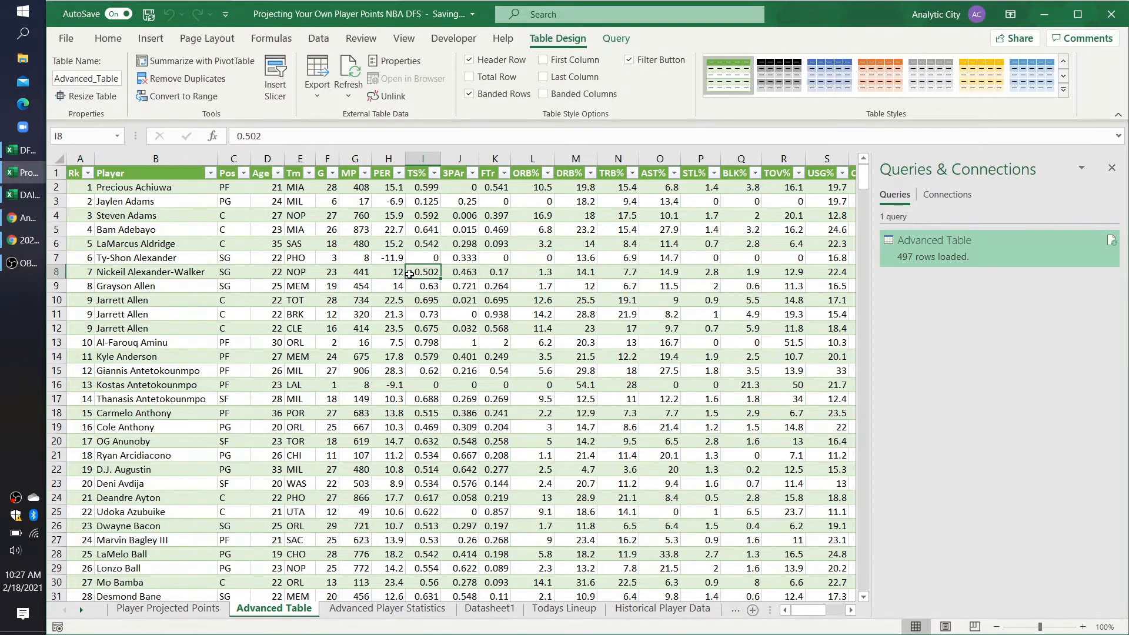
pyautogui.hscroll(5, 346, 302)
pyautogui.hscroll(5, 345, 301)
pyautogui.hscroll(-2, 346, 301)
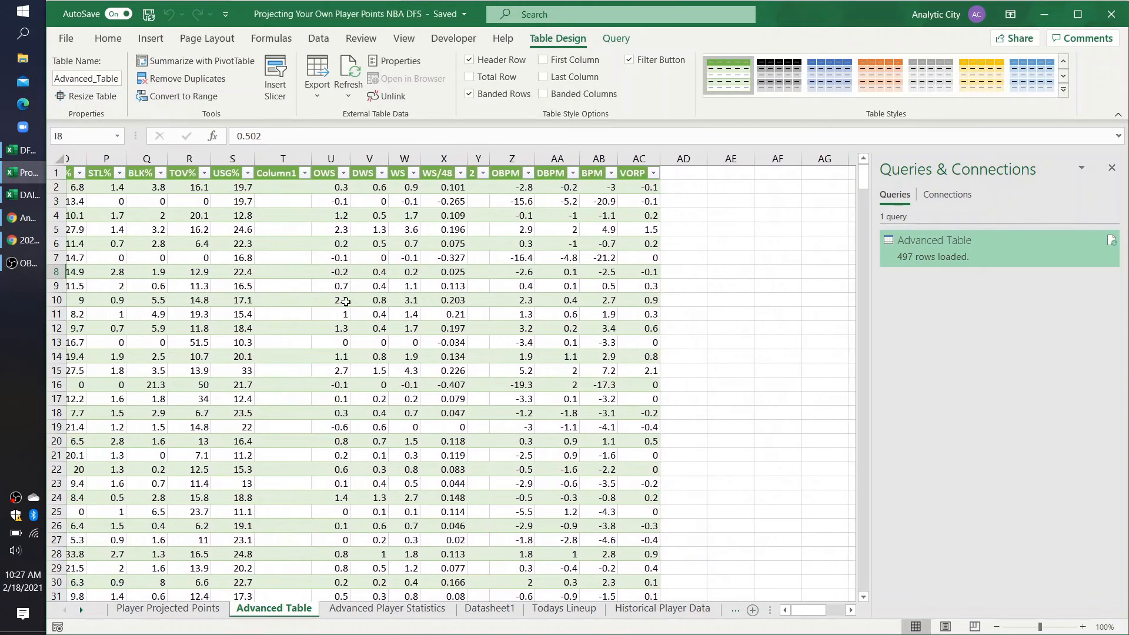
pyautogui.hscroll(-6, 339, 322)
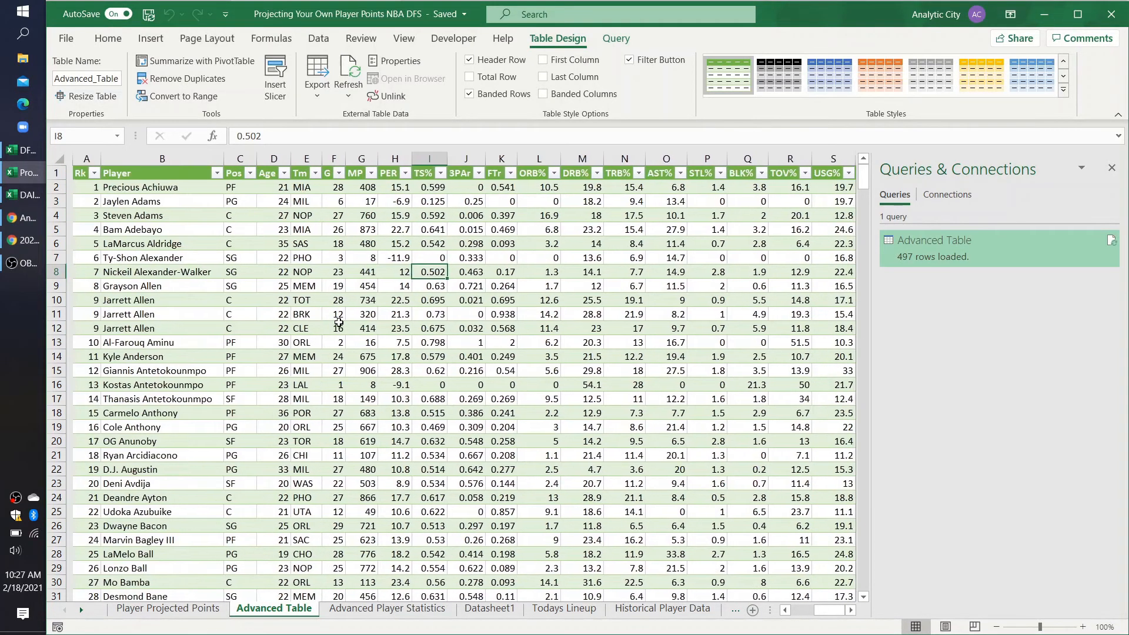
pyautogui.click(1112, 169)
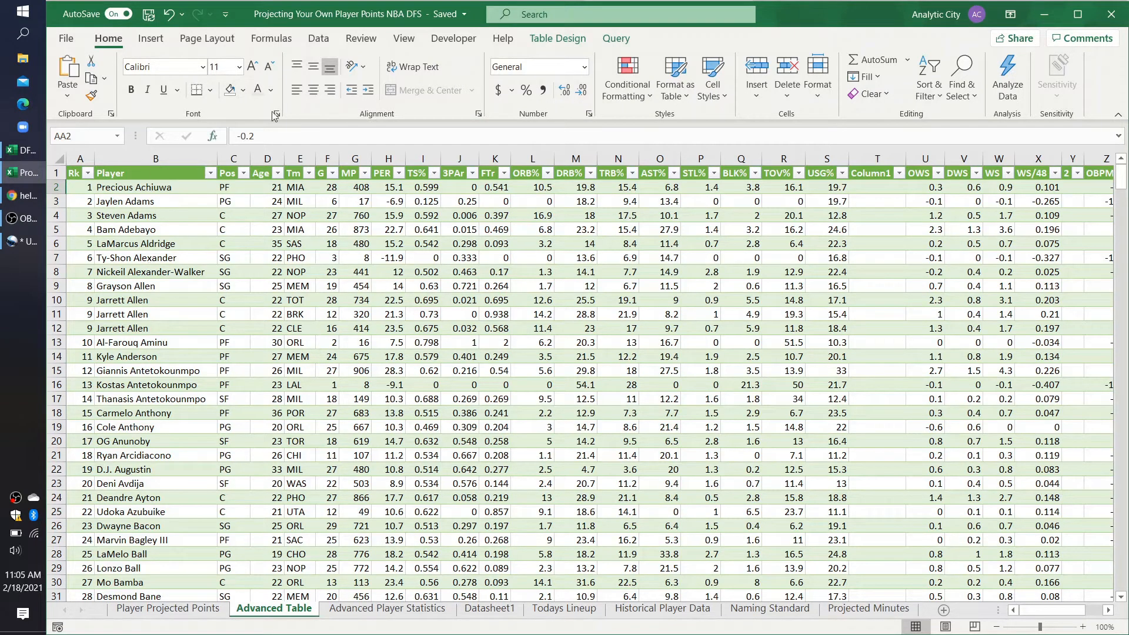
# Step: Refresh all of the workbook's data connections and look across the Advanced Table columns through Standardized Names
pyautogui.click(319, 39)
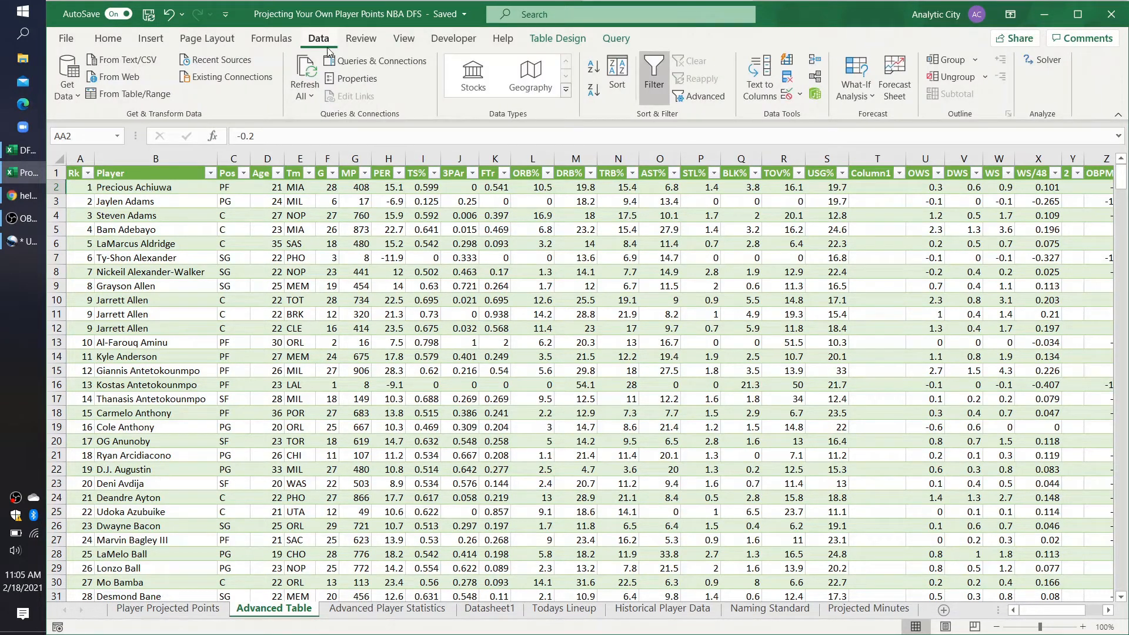
pyautogui.click(304, 101)
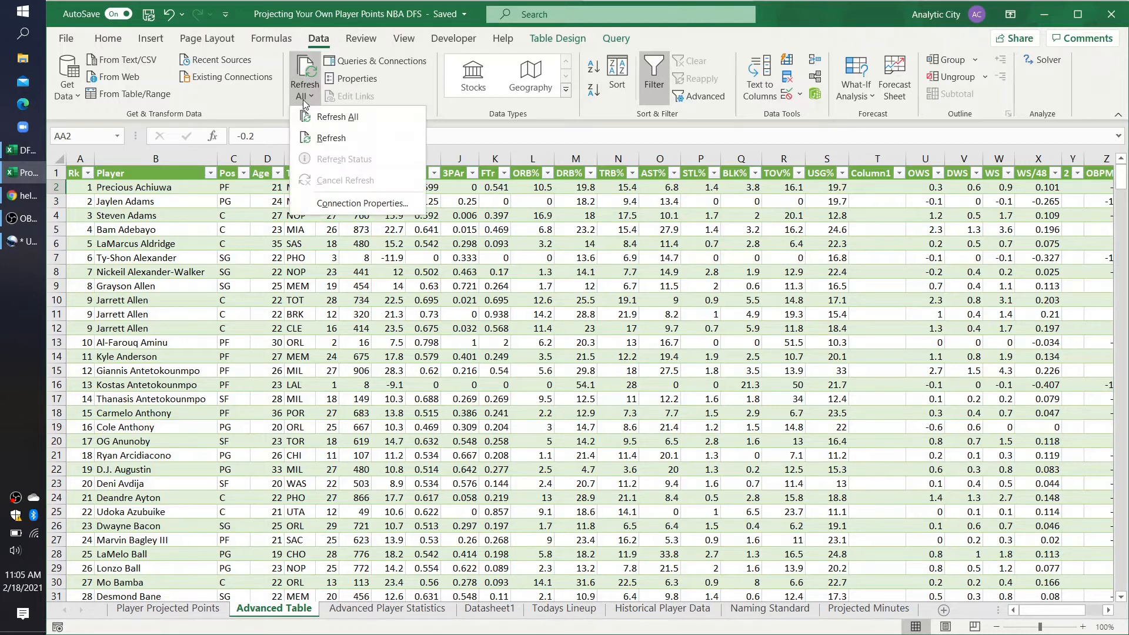
pyautogui.click(328, 117)
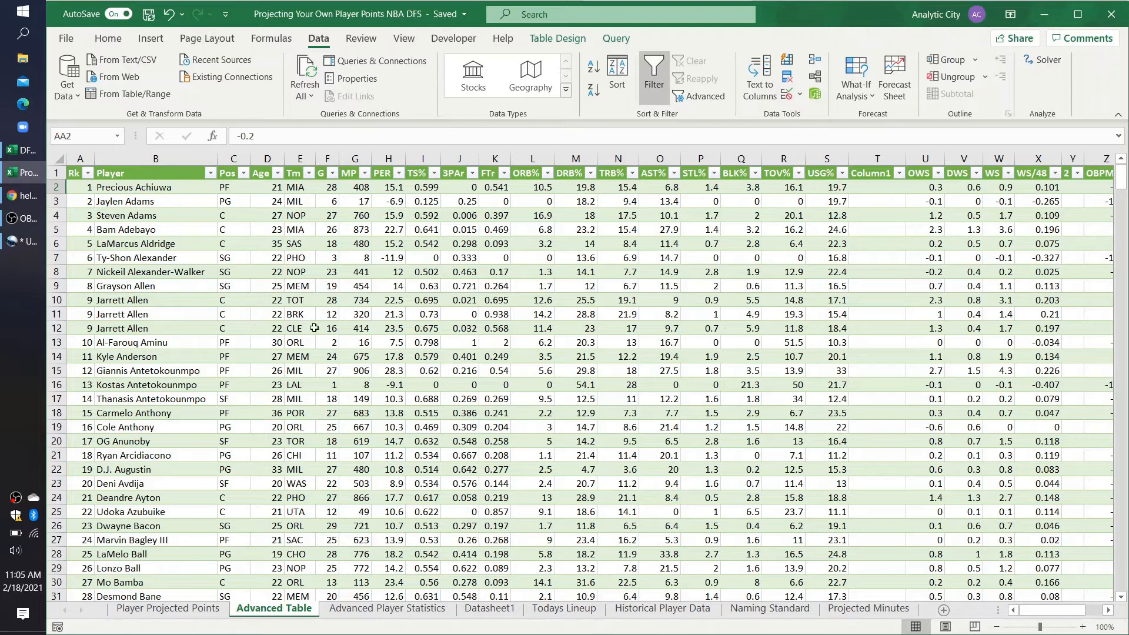
pyautogui.hscroll(3, 458, 360)
pyautogui.hscroll(1, 458, 360)
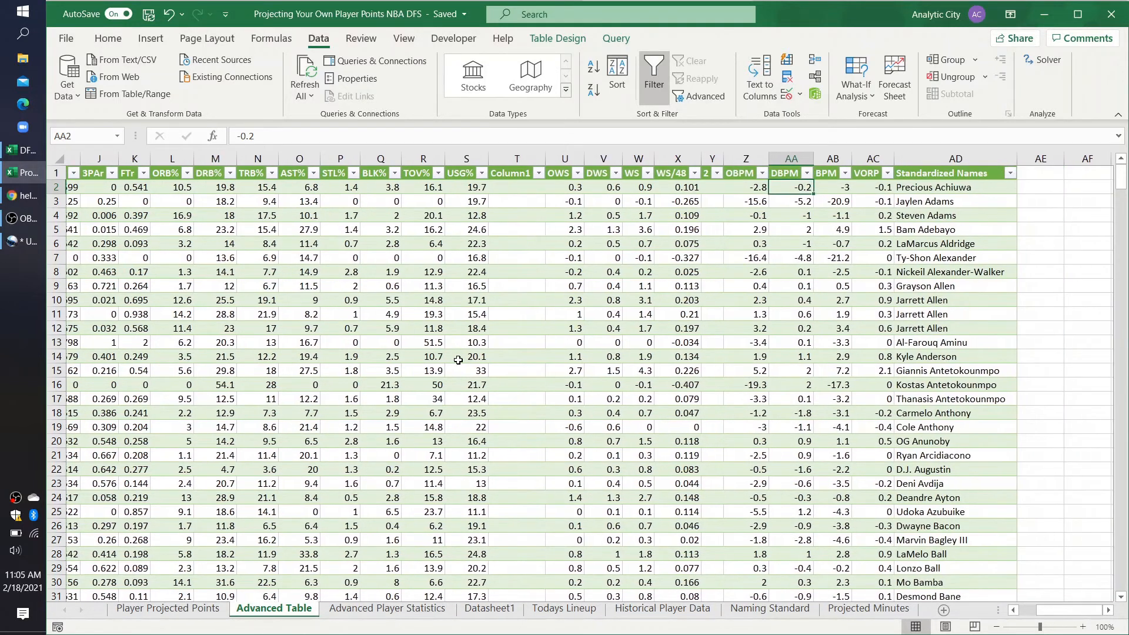
pyautogui.hscroll(-4, 459, 360)
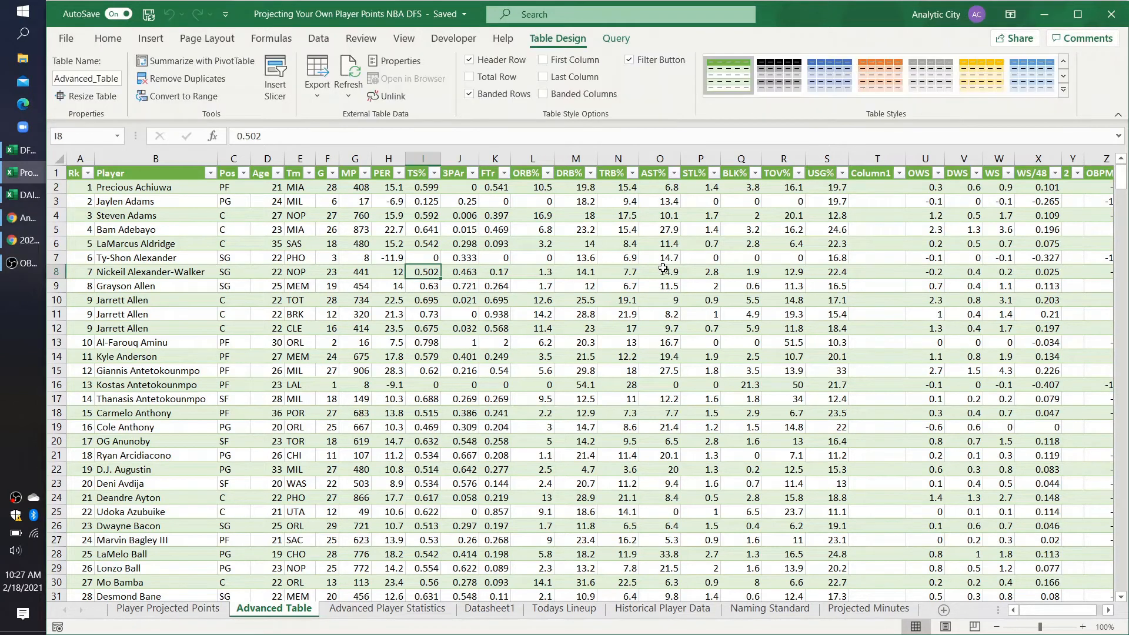
# Step: Examine the Player and USG% columns in Advanced Table and the Injury Indicator column in Todays Lineup
pyautogui.click(821, 191)
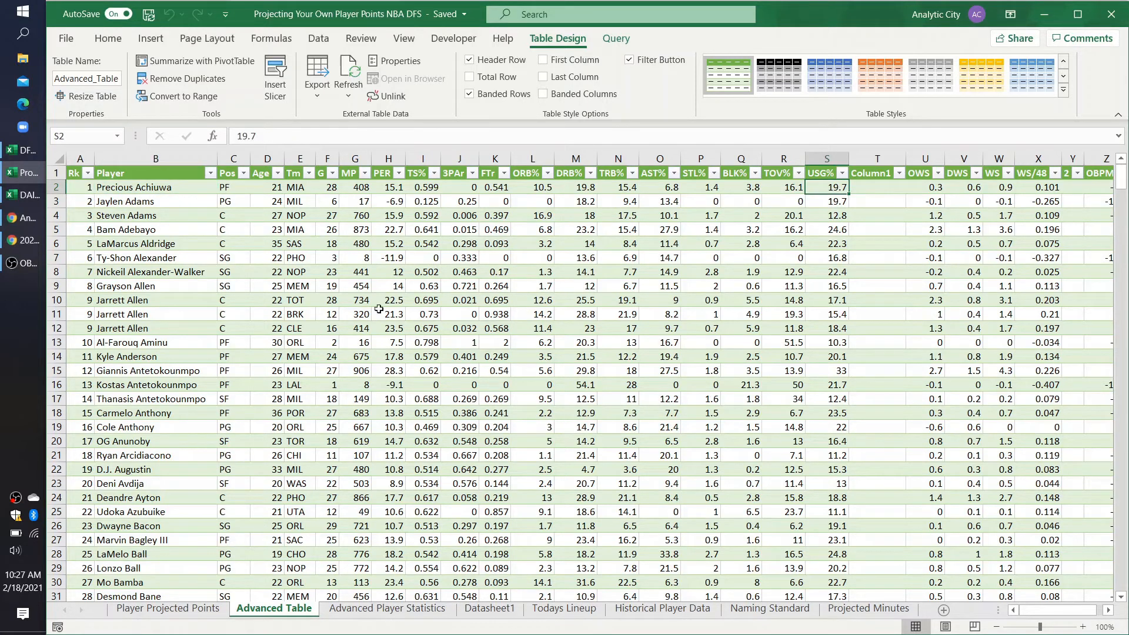
pyautogui.click(171, 191)
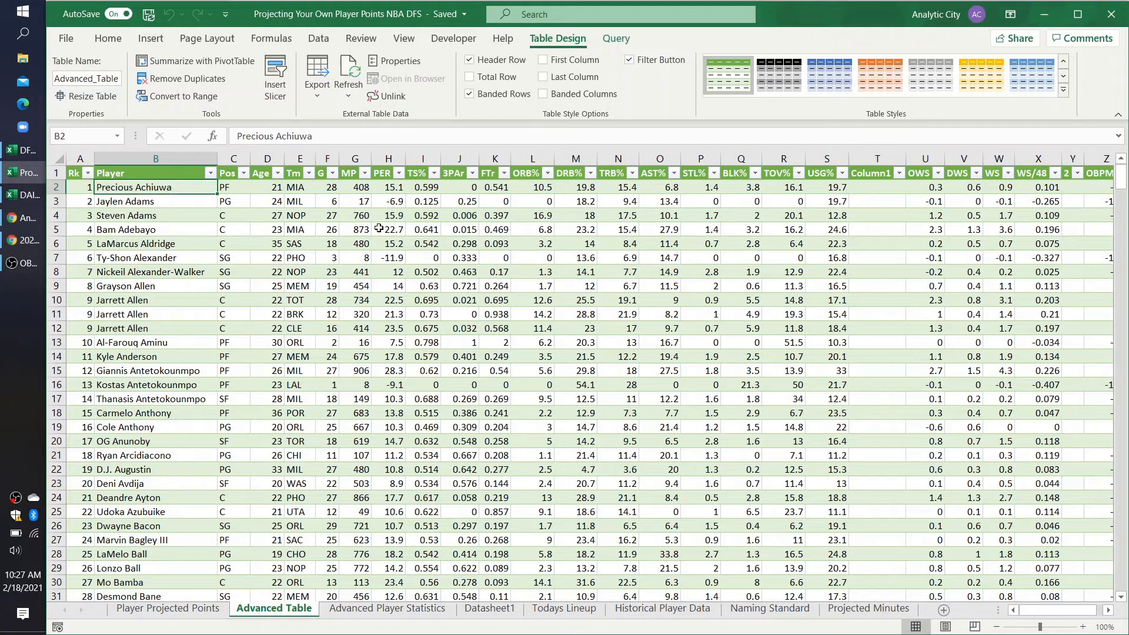
pyautogui.click(831, 188)
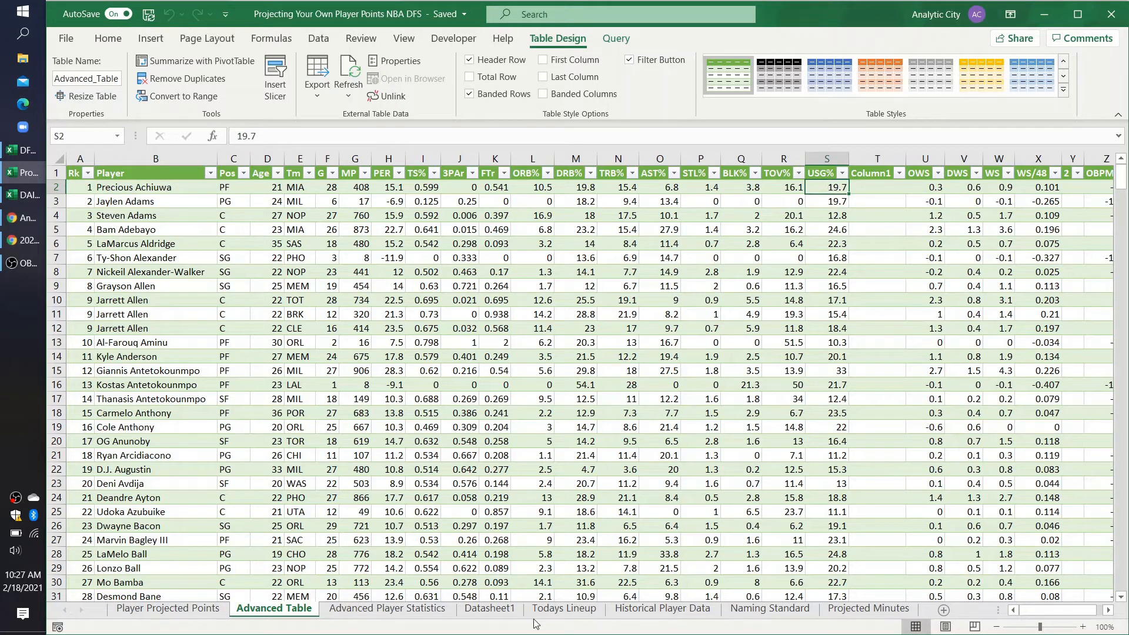
pyautogui.click(563, 609)
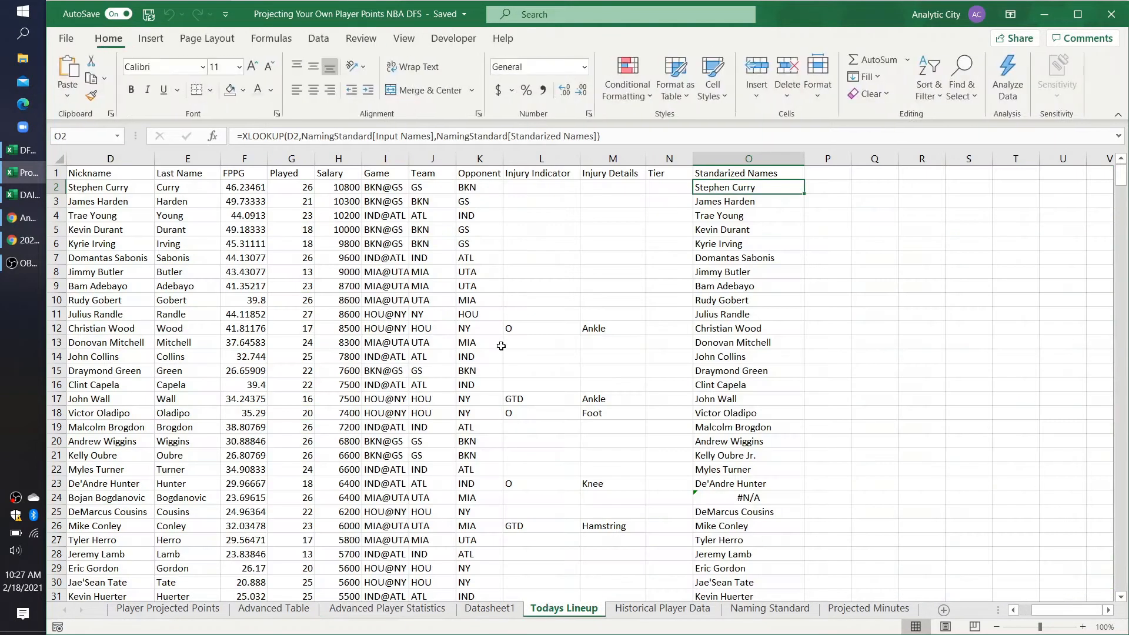
pyautogui.doubleClick(550, 187)
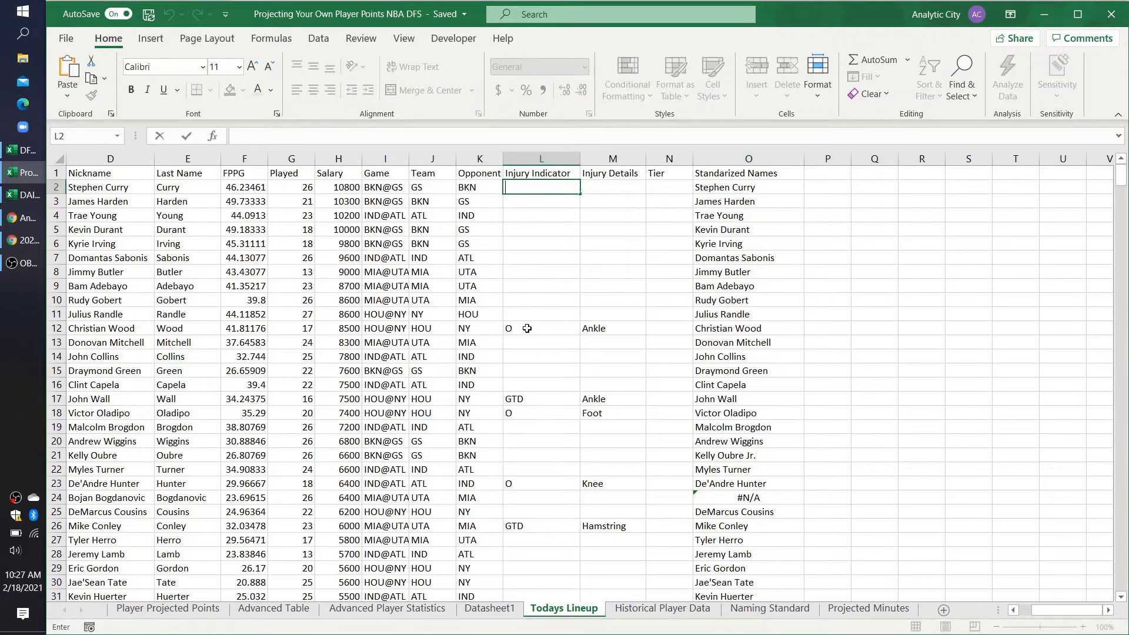
pyautogui.click(274, 609)
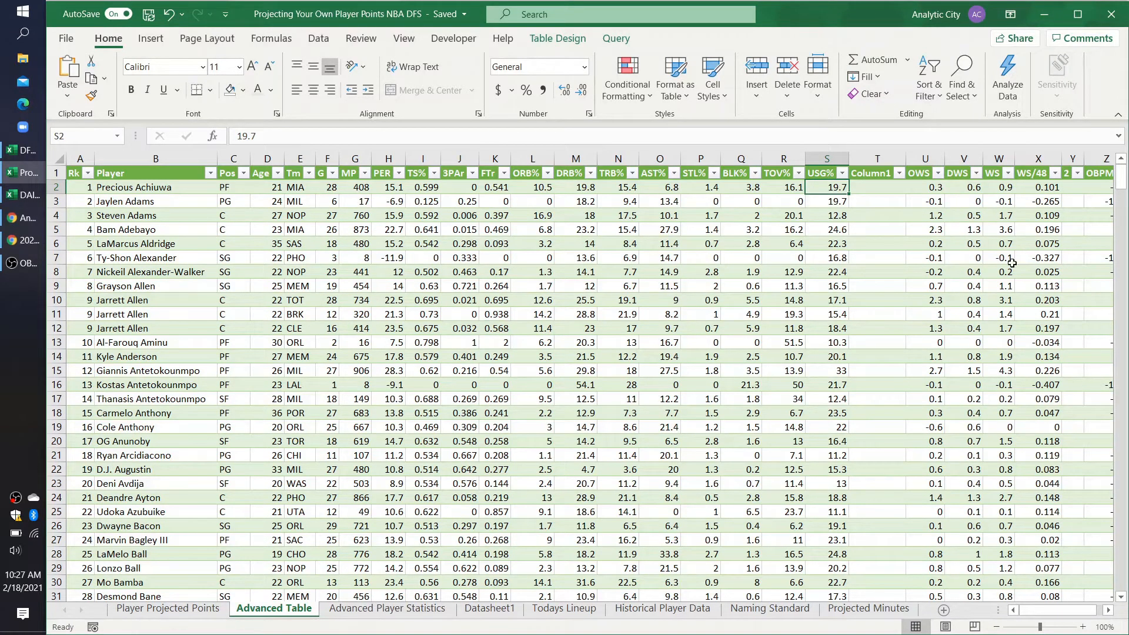
pyautogui.hscroll(4, 1012, 262)
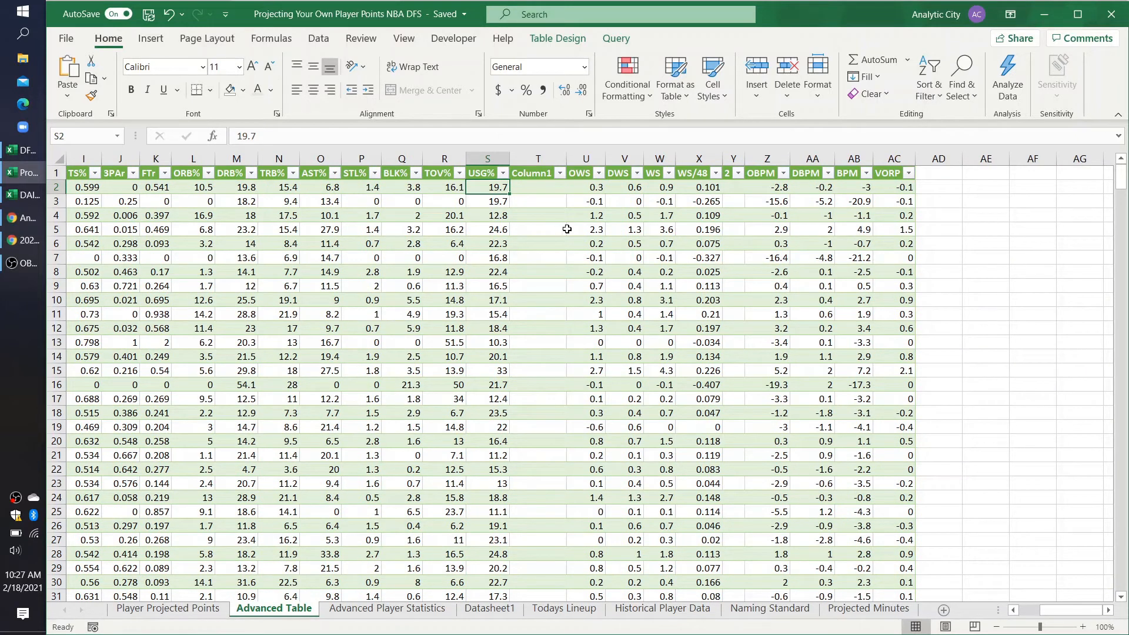
pyautogui.hscroll(-6, 487, 268)
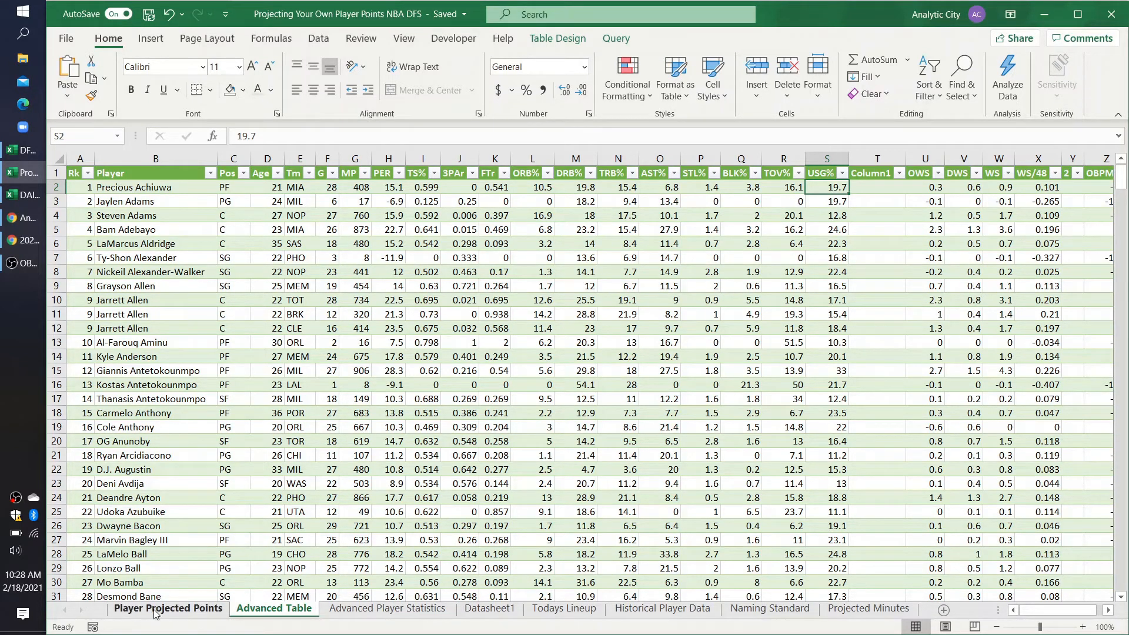
# Step: On Player Projected Points, narrow column I slightly and add the table headers TM in I4 and USG in J4
pyautogui.click(124, 611)
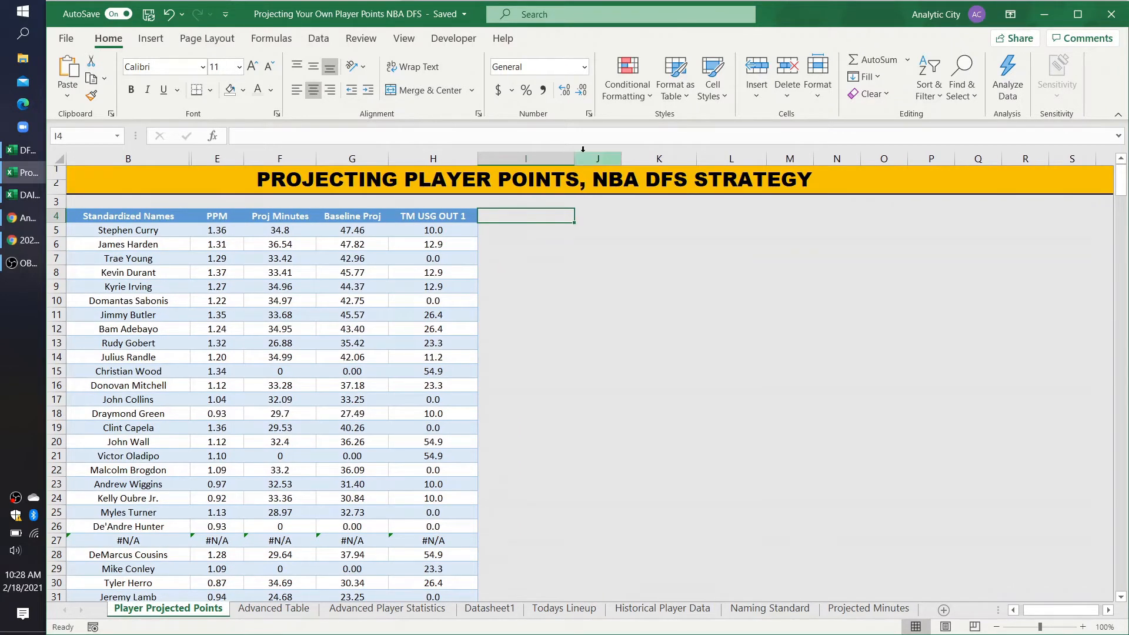
pyautogui.moveTo(574, 157); pyautogui.dragTo(562, 157)
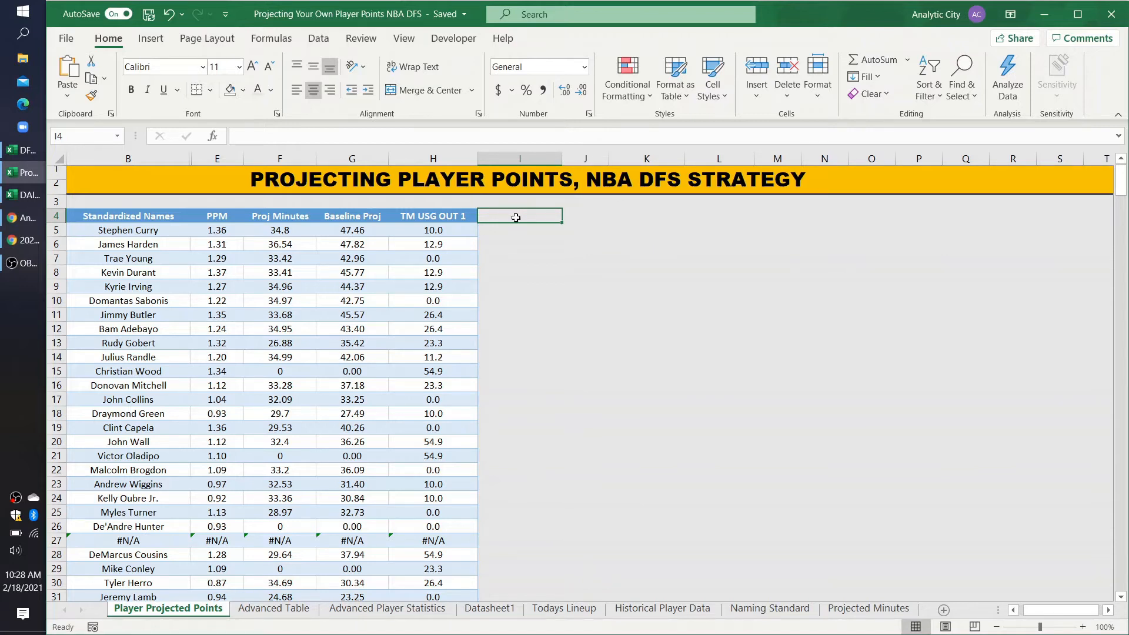
pyautogui.write('TM')
pyautogui.press('Tab')
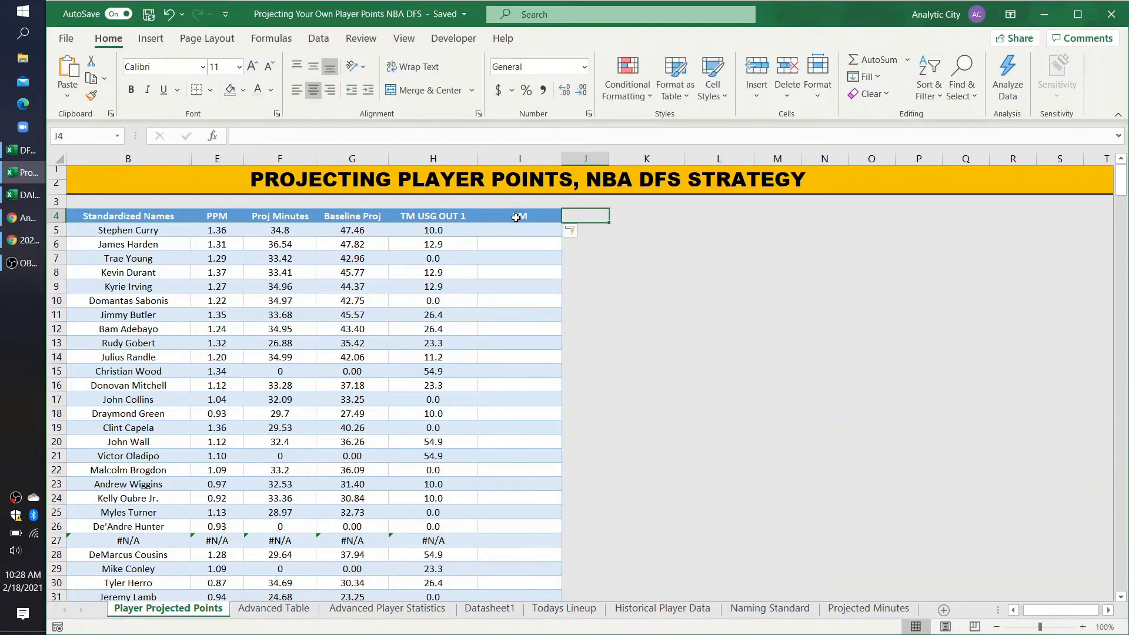
pyautogui.write('USG')
pyautogui.press('Tab')
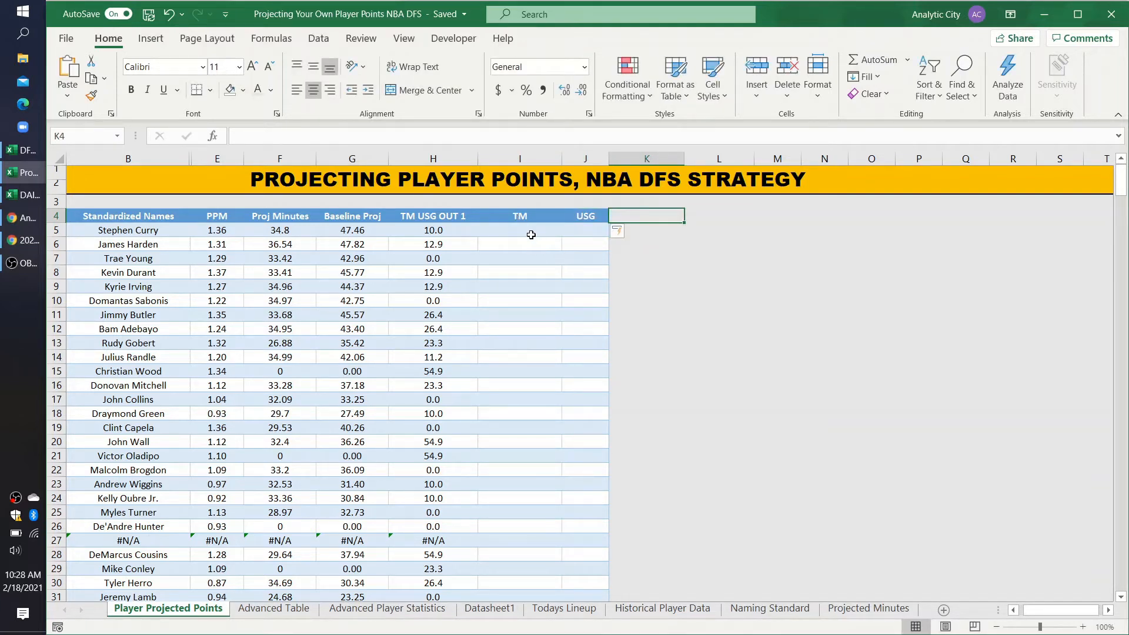
# Step: In I5, enter an XLOOKUP matching the row's Standardized Names against Todays Lineup D2:D400 and returning teams from J2:J400
pyautogui.click(531, 235)
pyautogui.write('=xloo')
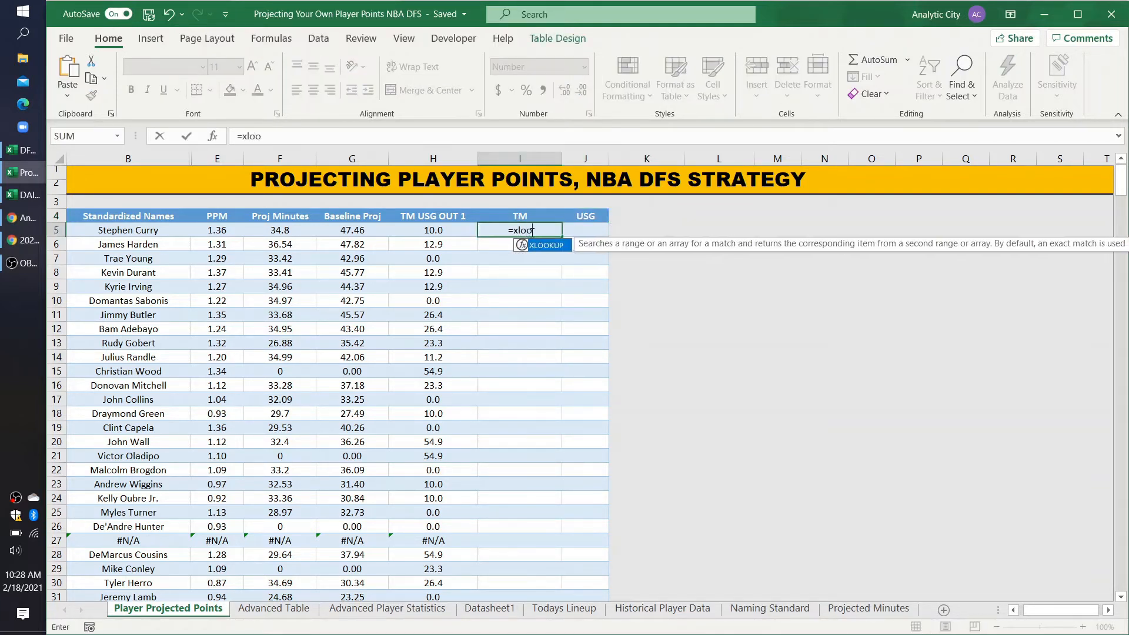
pyautogui.write('kup(')
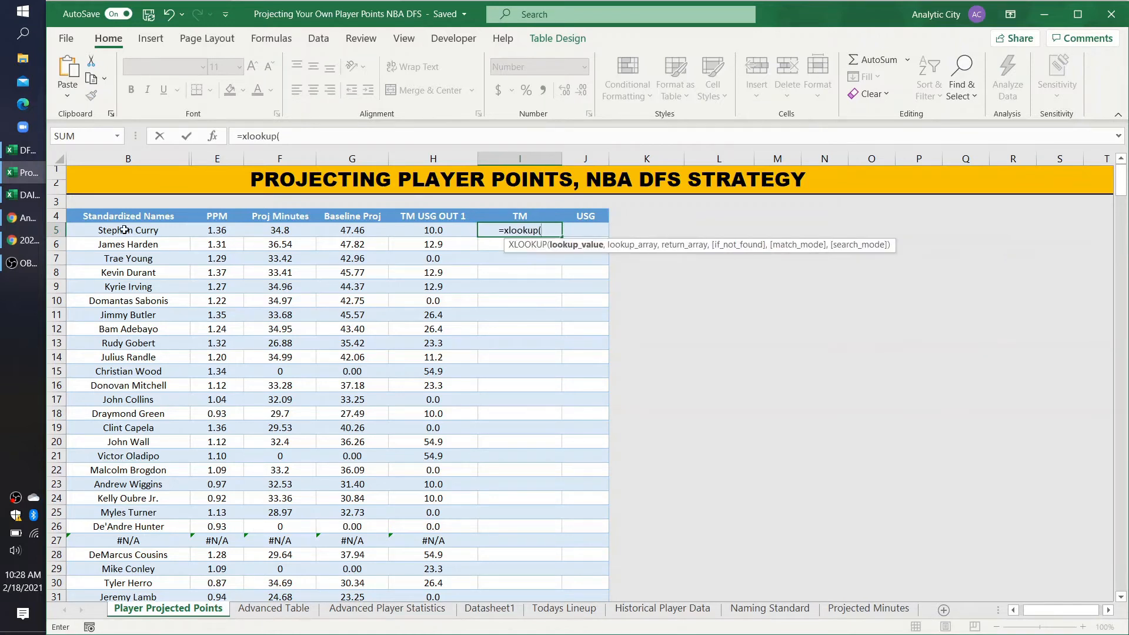
pyautogui.click(127, 234)
pyautogui.write(',')
pyautogui.hotkey('ctrl', 'pagedown')
pyautogui.hotkey('ctrl', 'pagedown')
pyautogui.hotkey('ctrl', 'pagedown')
pyautogui.hotkey('ctrl', 'pagedown')
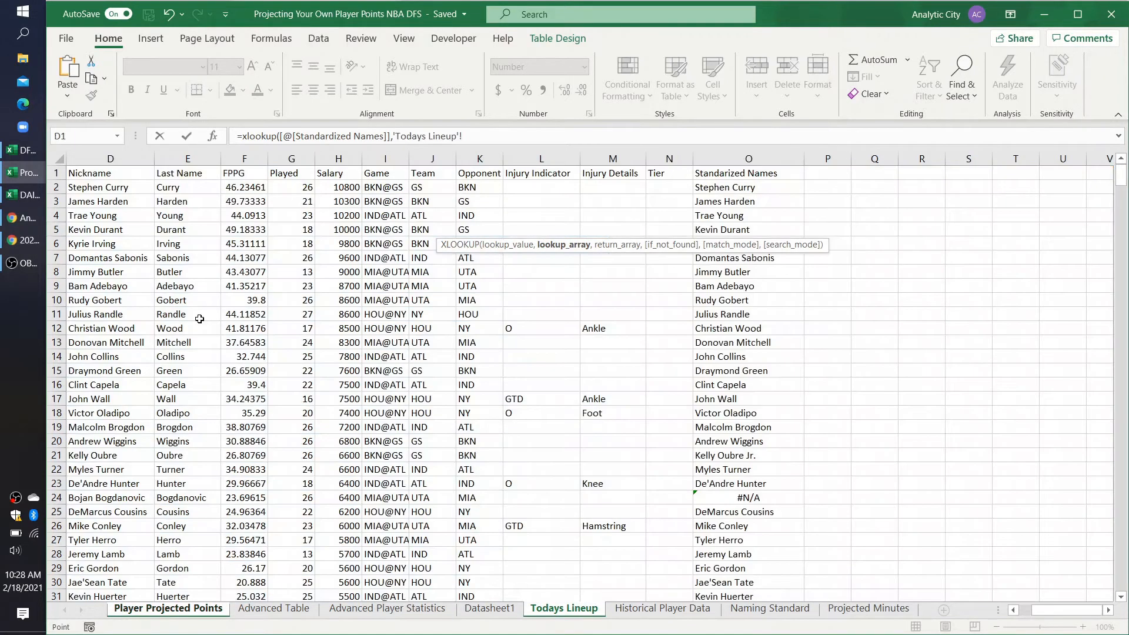
pyautogui.click(118, 187)
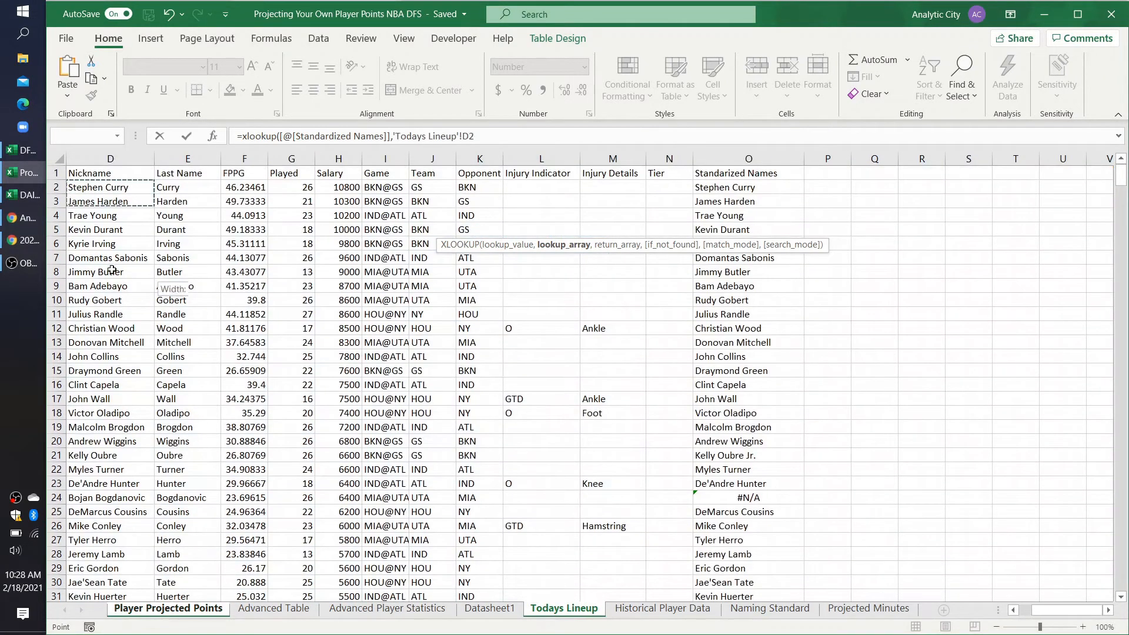
pyautogui.write(':D400,')
pyautogui.moveTo(426, 186); pyautogui.dragTo(424, 298)
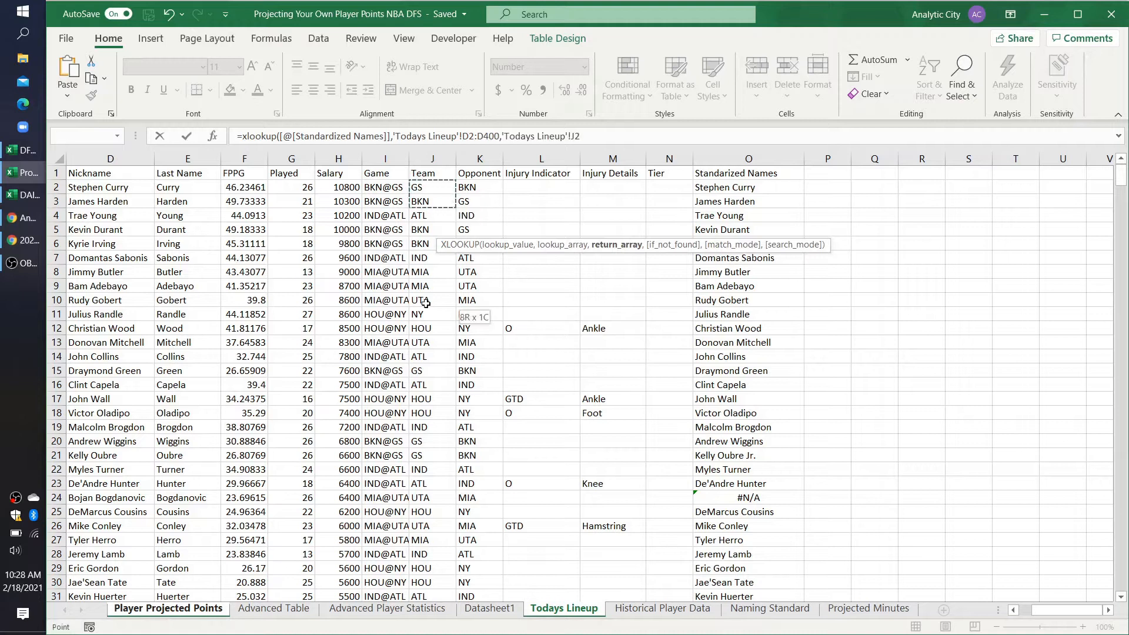
pyautogui.write(':J1')
pyautogui.write('00')
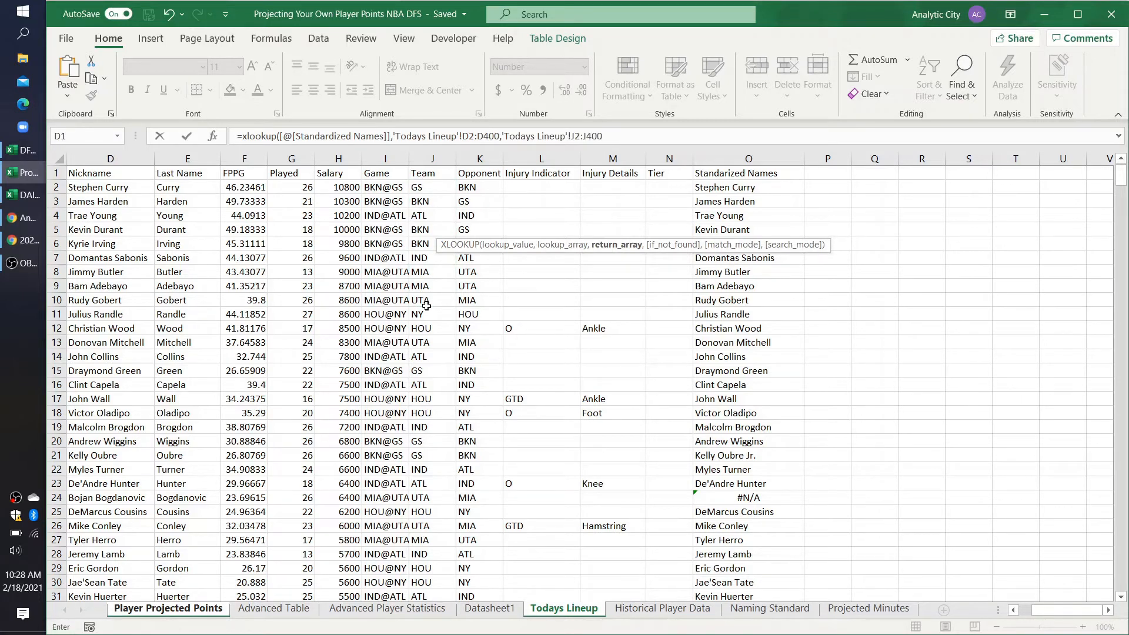
pyautogui.write(')')
pyautogui.press('Return')
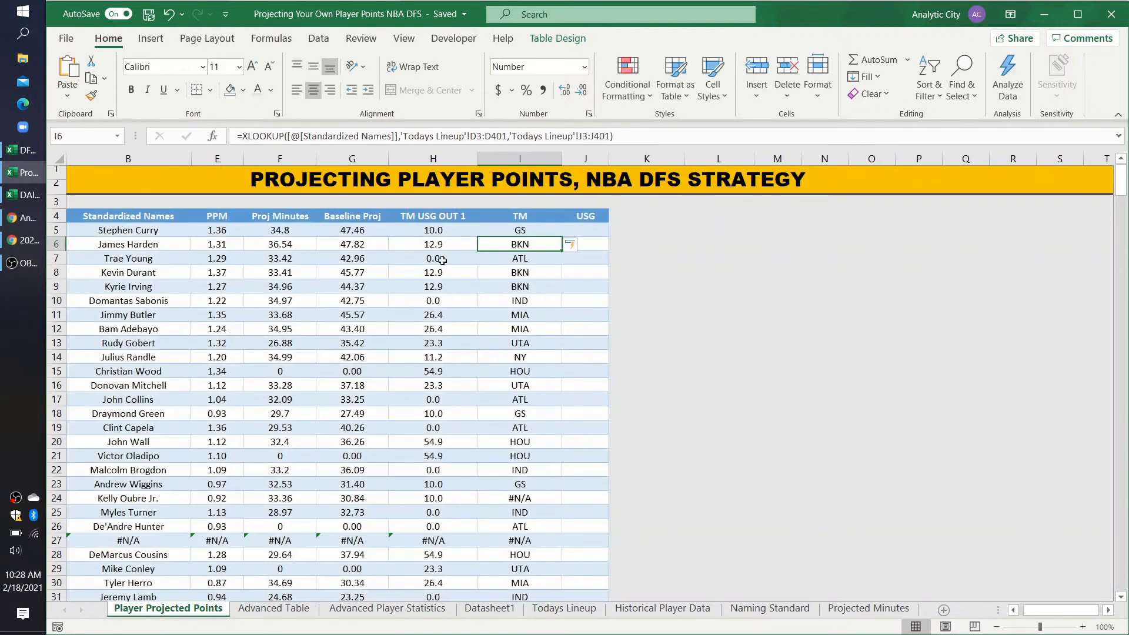
# Step: Make the D2:D400 and J2:J400 references in the TM lookup formula absolute
pyautogui.click(473, 137)
pyautogui.press('F4')
pyautogui.click(507, 136)
pyautogui.press('F4')
pyautogui.click(606, 136)
pyautogui.press('F4')
pyautogui.click(628, 136)
pyautogui.press('F4')
pyautogui.press('Return')
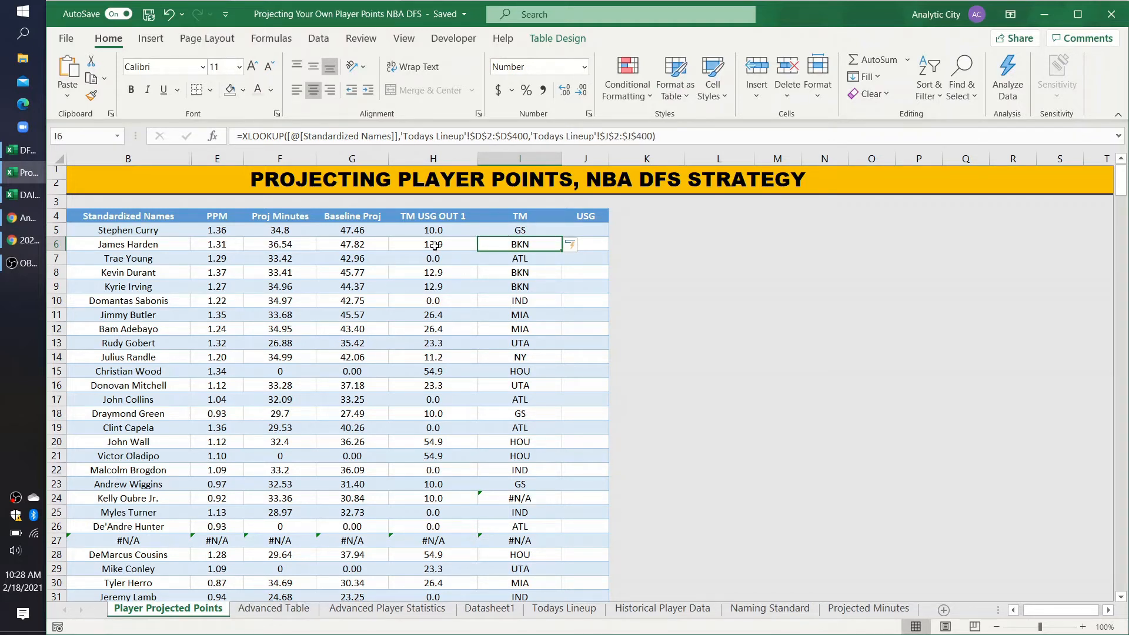
# Step: Review the TM USG OUT 1 formula in H5, its Datasheet1 source and the name columns in Todays Lineup
pyautogui.click(418, 229)
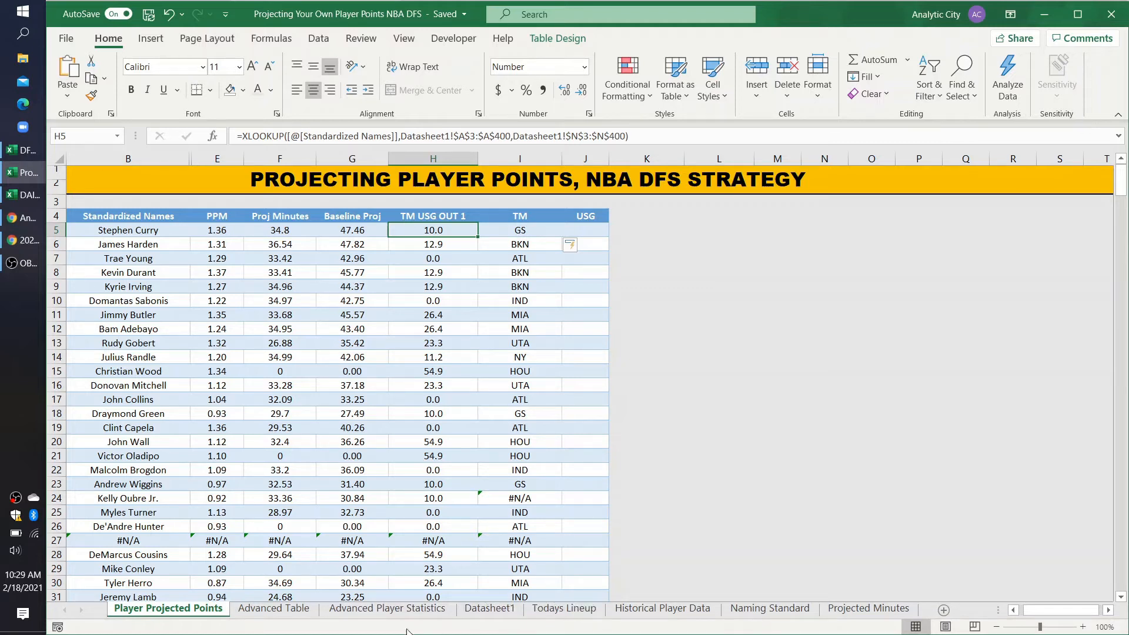
pyautogui.click(489, 609)
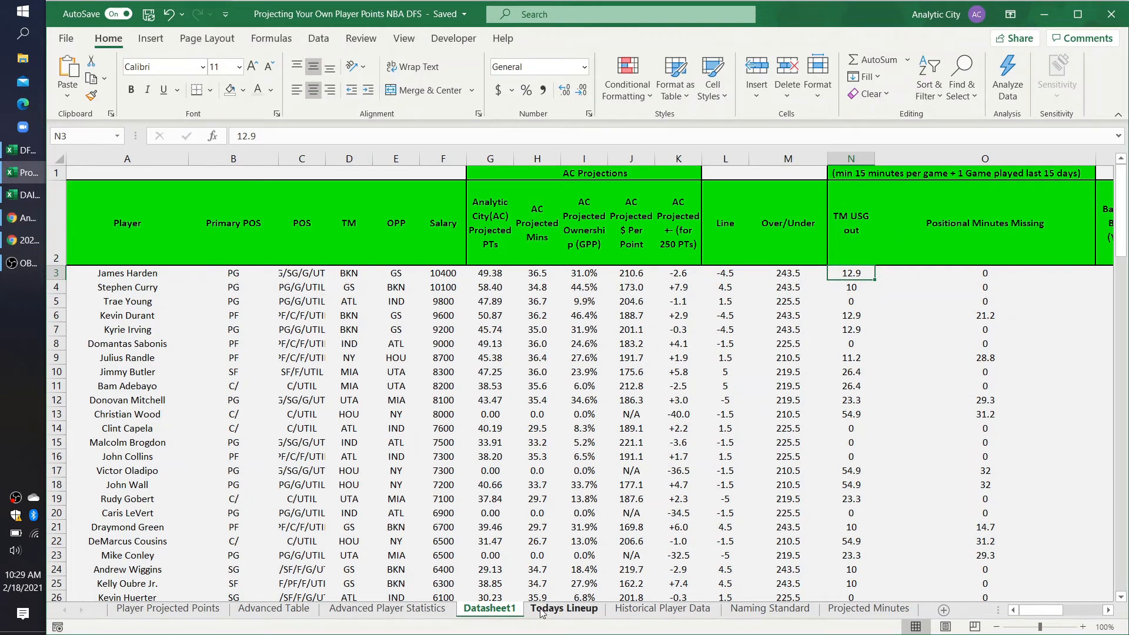
pyautogui.click(563, 609)
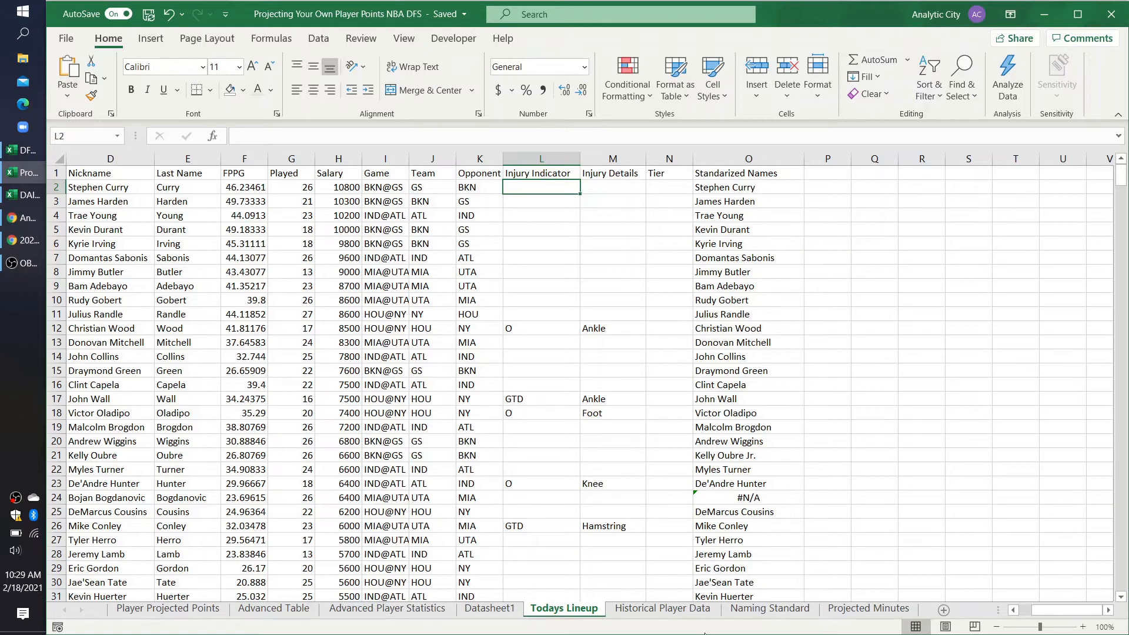
pyautogui.click(208, 615)
# Step: Remove both ranges from the TM formula in I5 and set its lookup array to Todays Lineup O2:O400
pyautogui.click(522, 232)
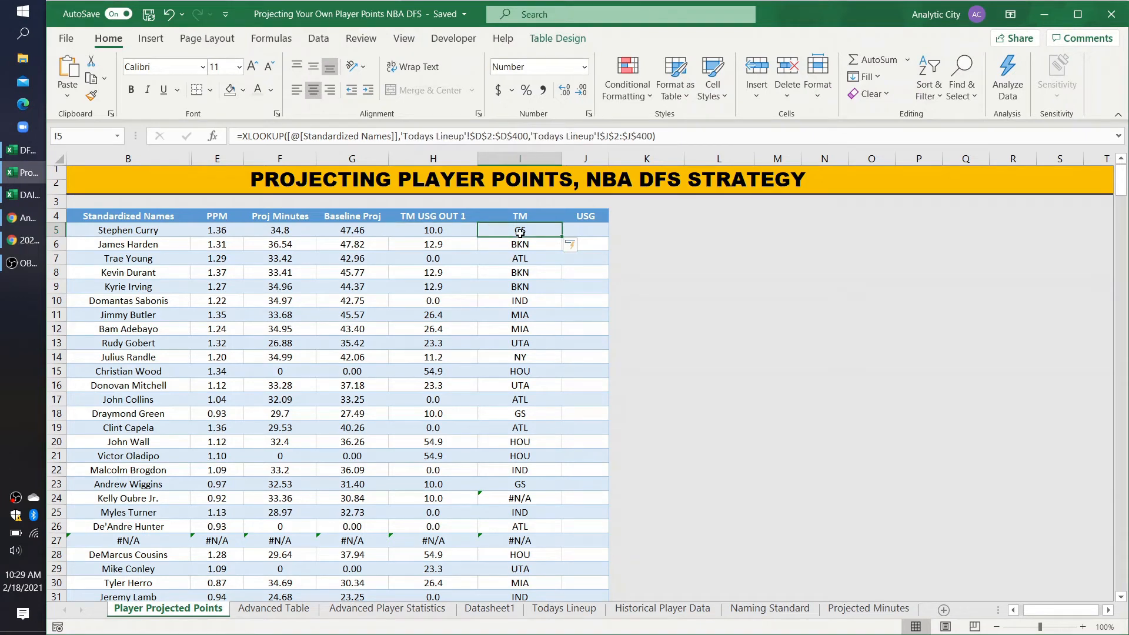
pyautogui.moveTo(401, 137); pyautogui.dragTo(649, 136)
pyautogui.press('BackSpace')
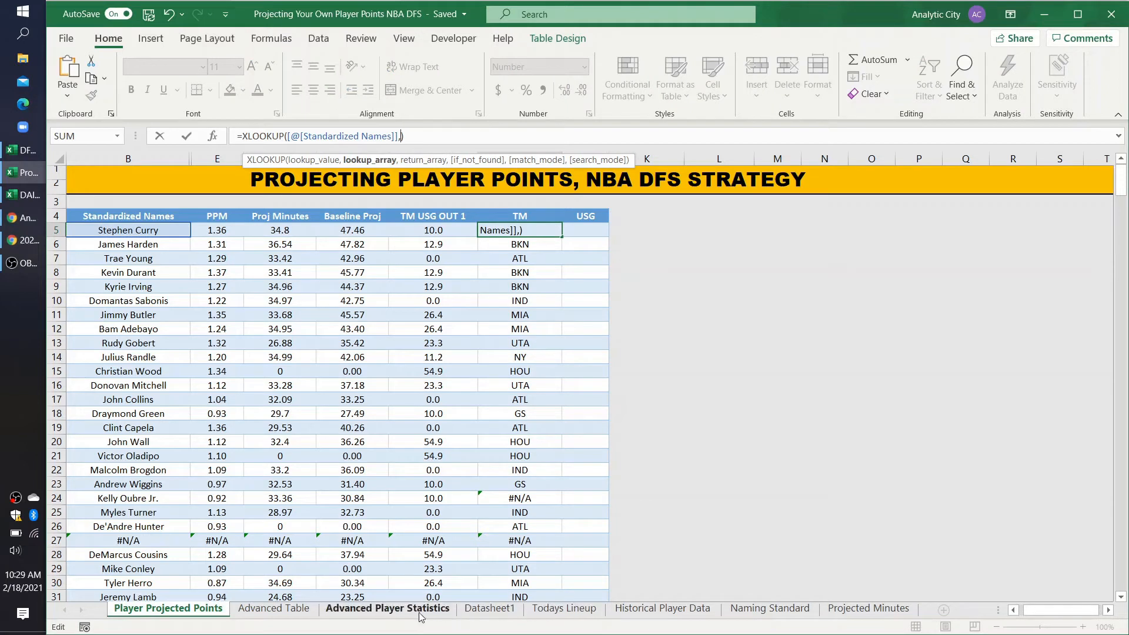
pyautogui.click(564, 609)
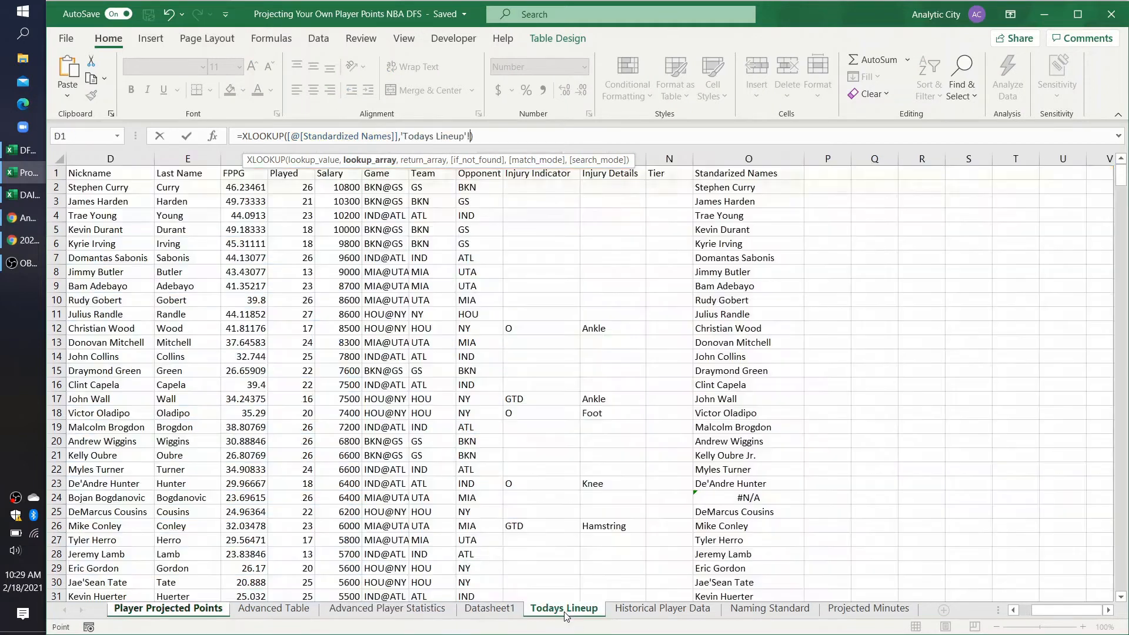
pyautogui.moveTo(722, 189); pyautogui.dragTo(729, 394)
pyautogui.press('BackSpace')
pyautogui.press('BackSpace')
pyautogui.write('400,')
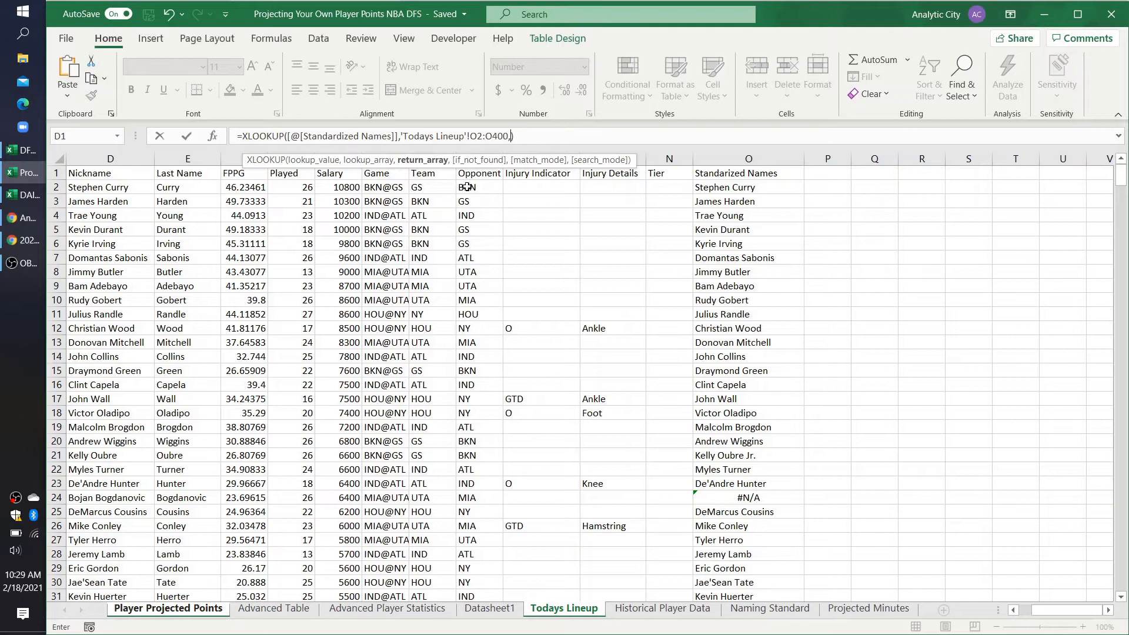
# Step: Set the TM lookup's return array to Todays Lineup J2:J400 and commit the formula
pyautogui.moveTo(445, 187); pyautogui.dragTo(438, 305)
pyautogui.press('BackSpace')
pyautogui.press('BackSpace')
pyautogui.press('Return')
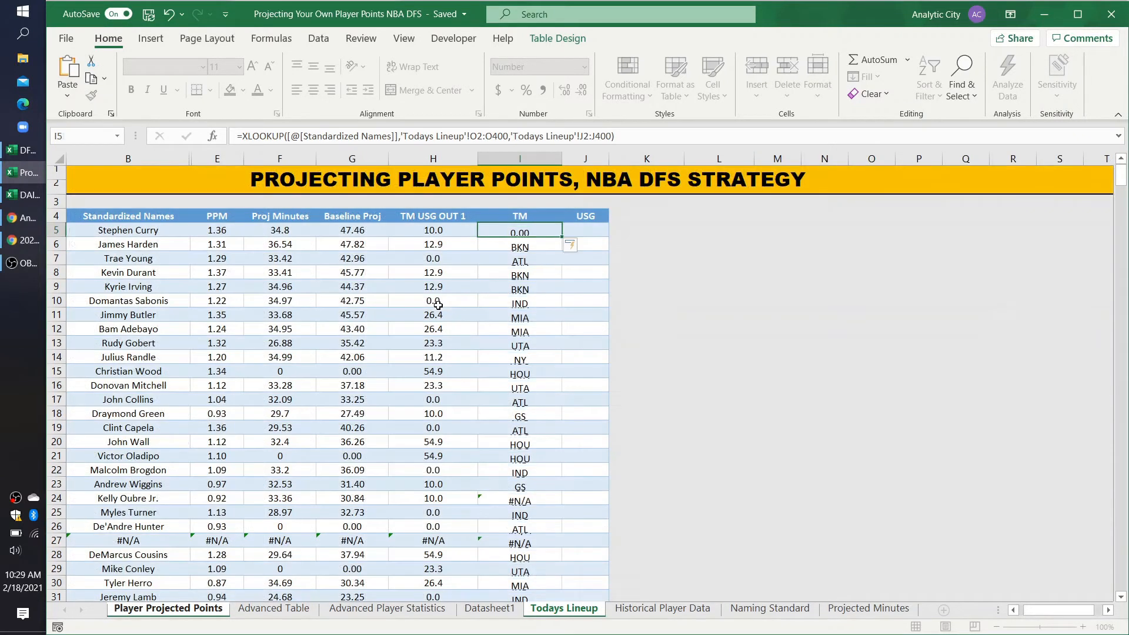
# Step: Make the TM formula's ranges absolute as $O$2:$O$400 and $J$2:$J$400
pyautogui.click(477, 136)
pyautogui.press('F4')
pyautogui.click(506, 137)
pyautogui.press('F4')
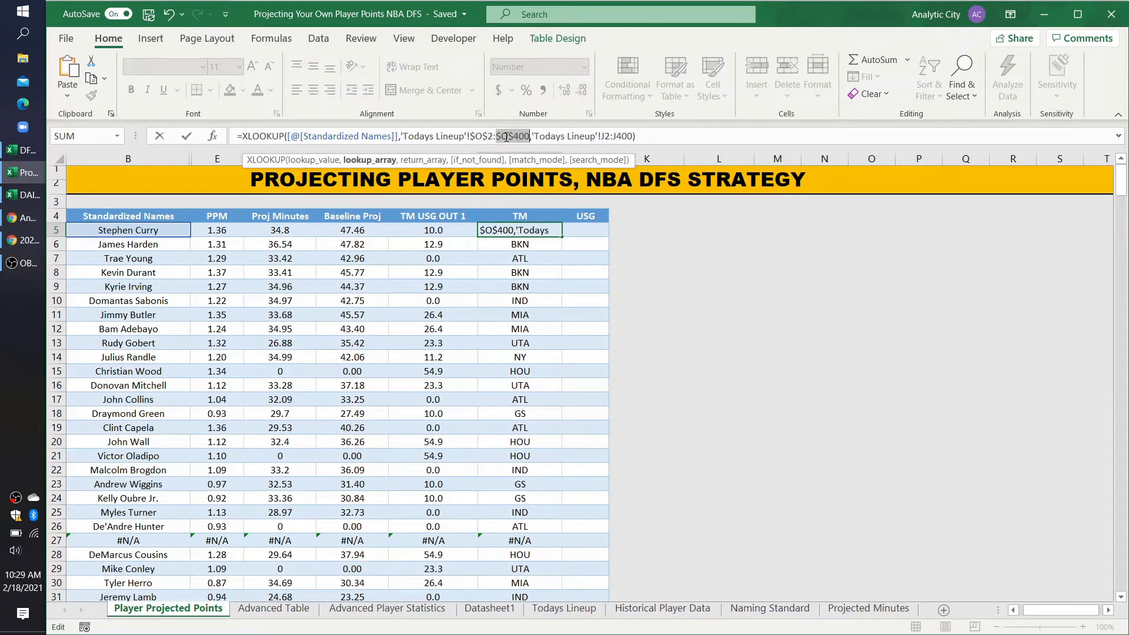
pyautogui.click(600, 136)
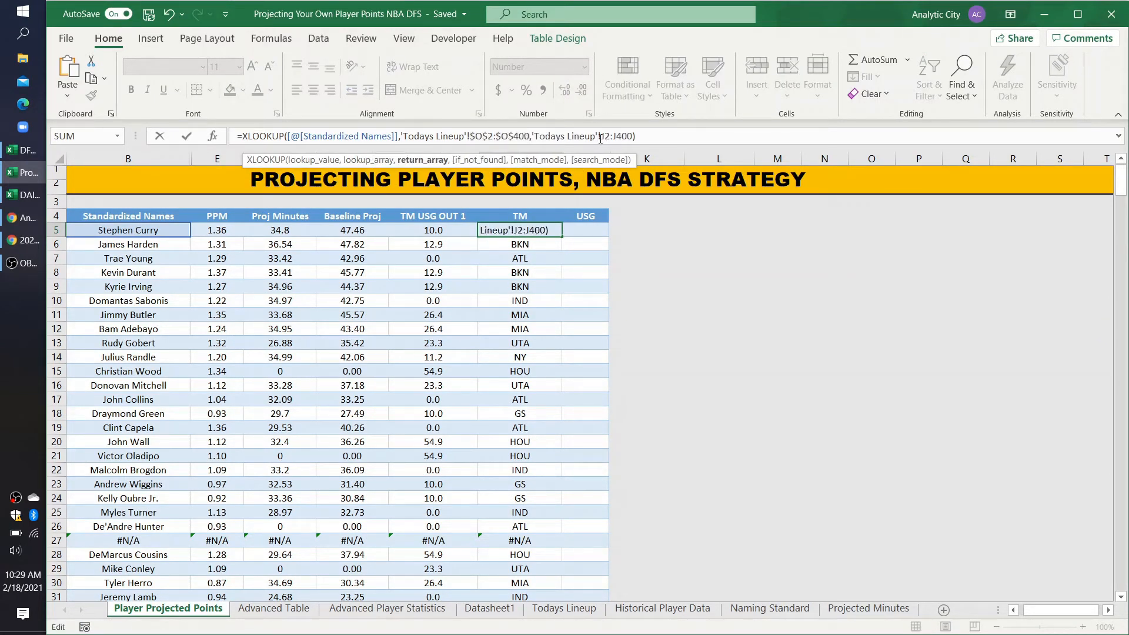
pyautogui.press('F4')
pyautogui.click(632, 136)
pyautogui.press('F4')
pyautogui.press('Return')
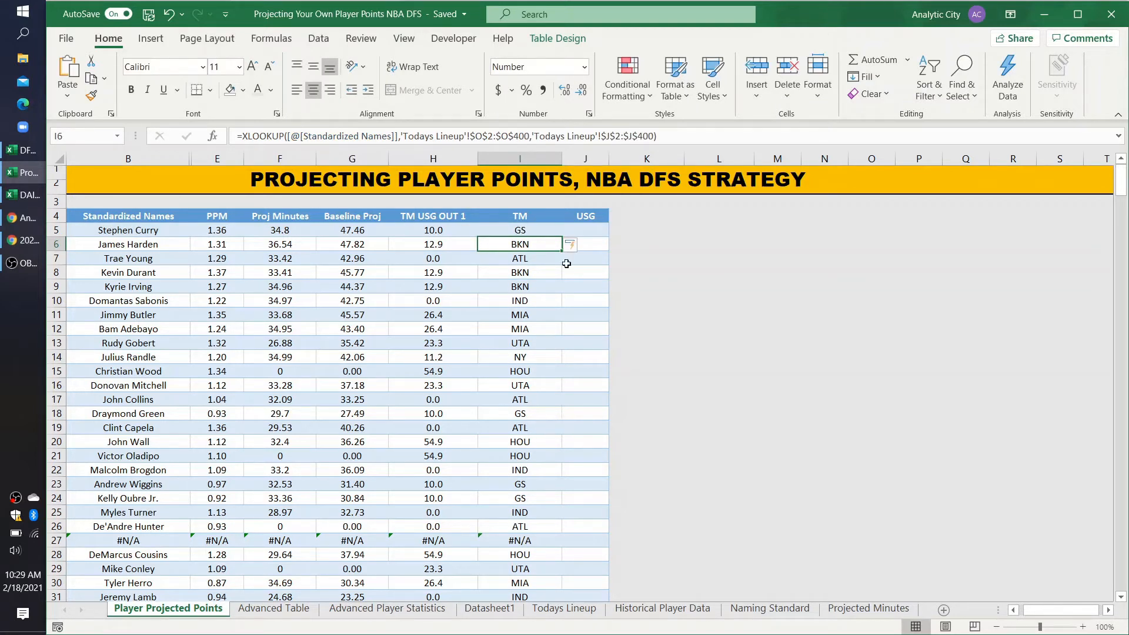
pyautogui.click(590, 231)
pyautogui.write('=xlook')
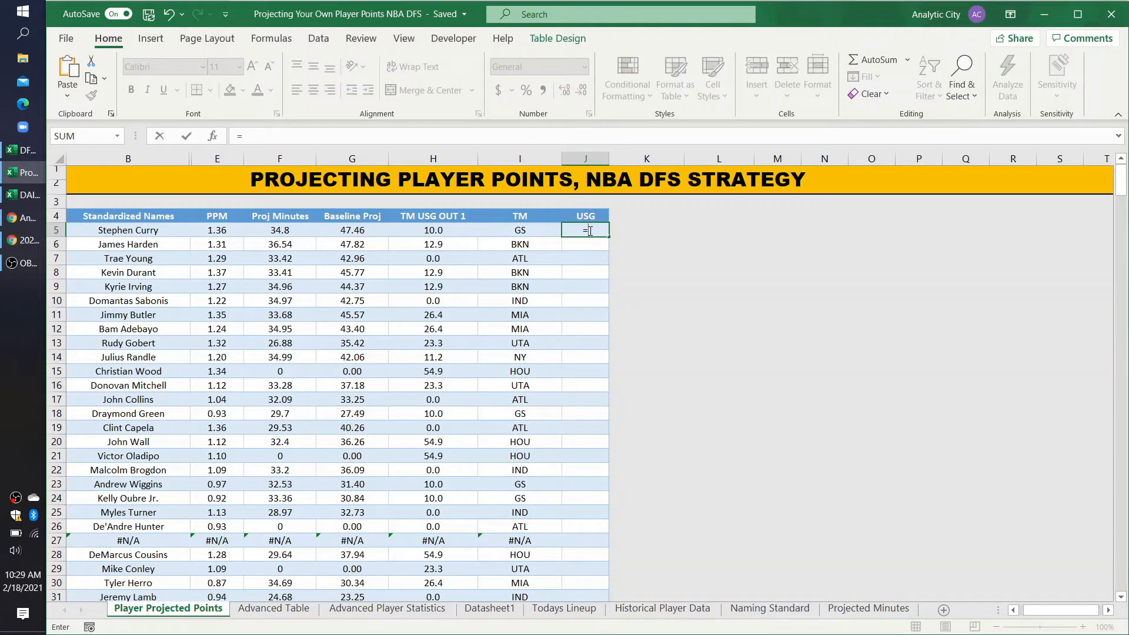
pyautogui.press('BackSpace')
pyautogui.press('BackSpace')
pyautogui.press('BackSpace')
pyautogui.press('BackSpace')
pyautogui.press('BackSpace')
pyautogui.press('BackSpace')
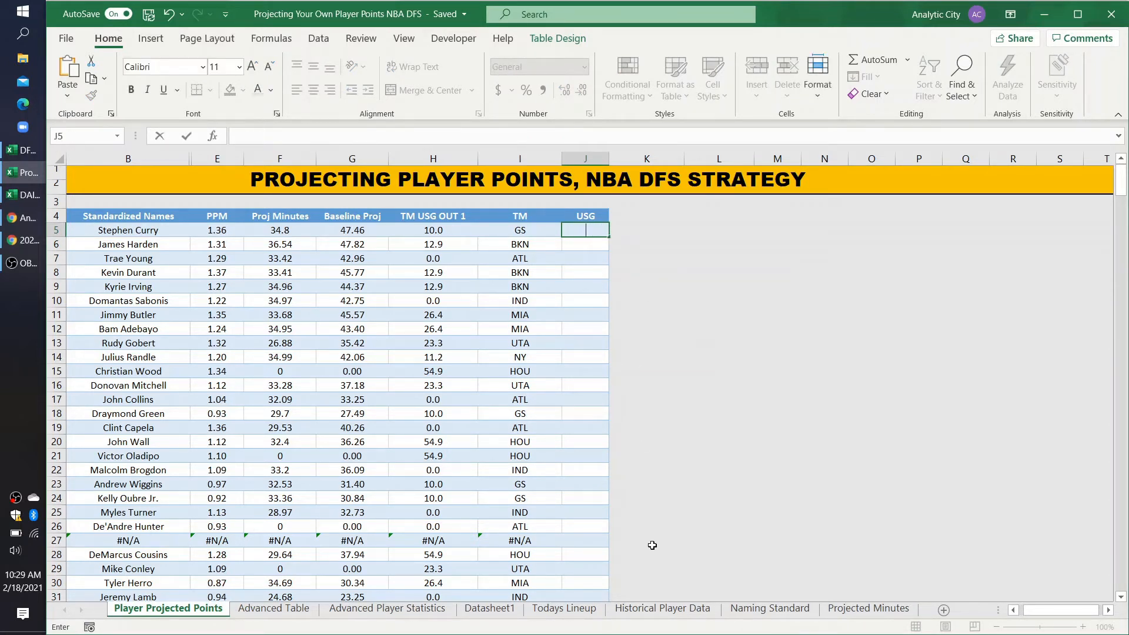
pyautogui.click(653, 541)
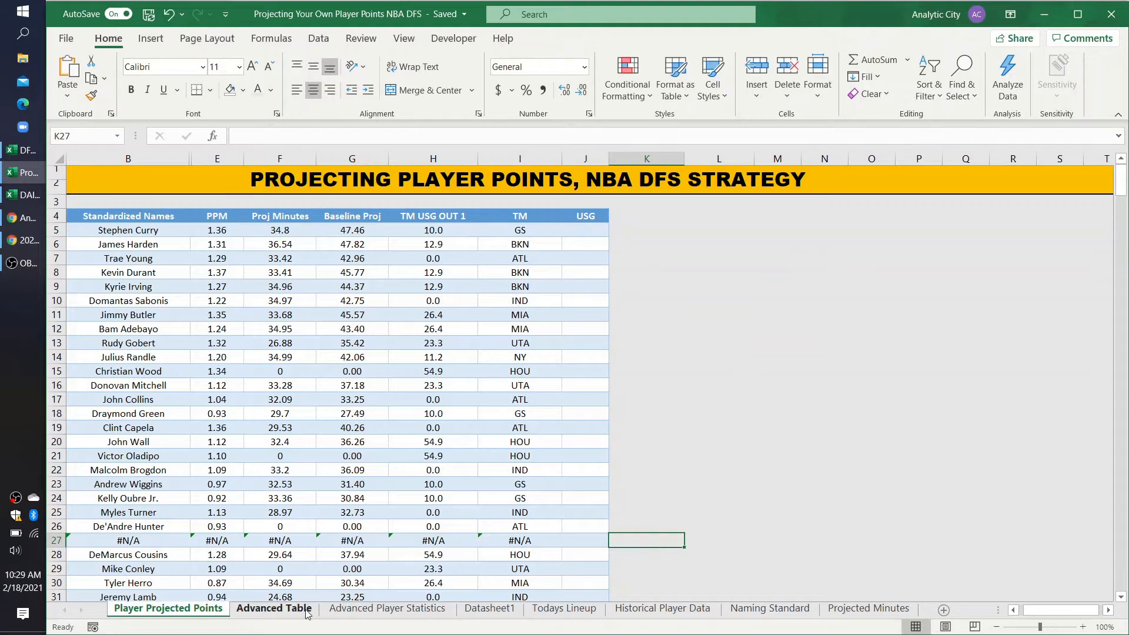
# Step: On Advanced Table, widen column AD and add the header Standardized Names in AD1
pyautogui.click(365, 610)
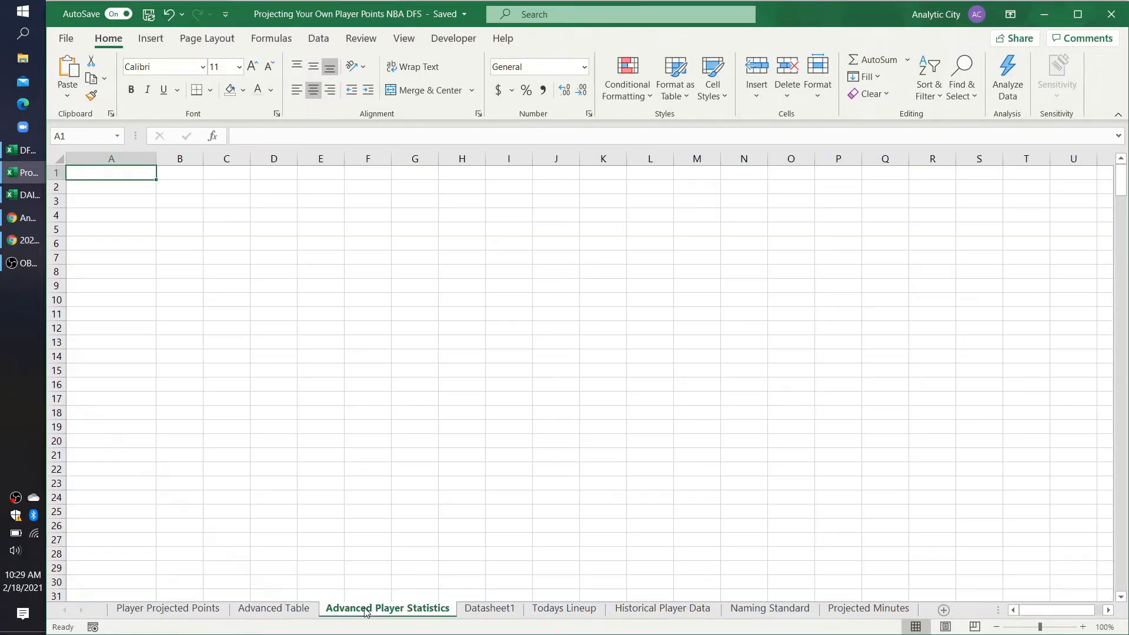
pyautogui.click(288, 614)
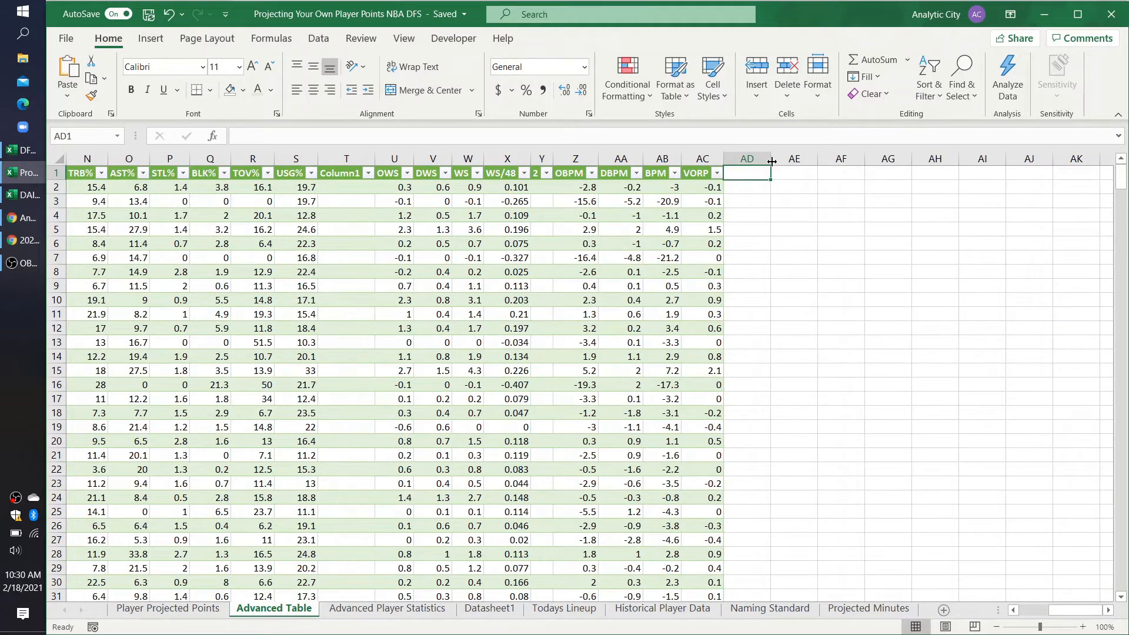
pyautogui.moveTo(771, 162); pyautogui.dragTo(844, 155)
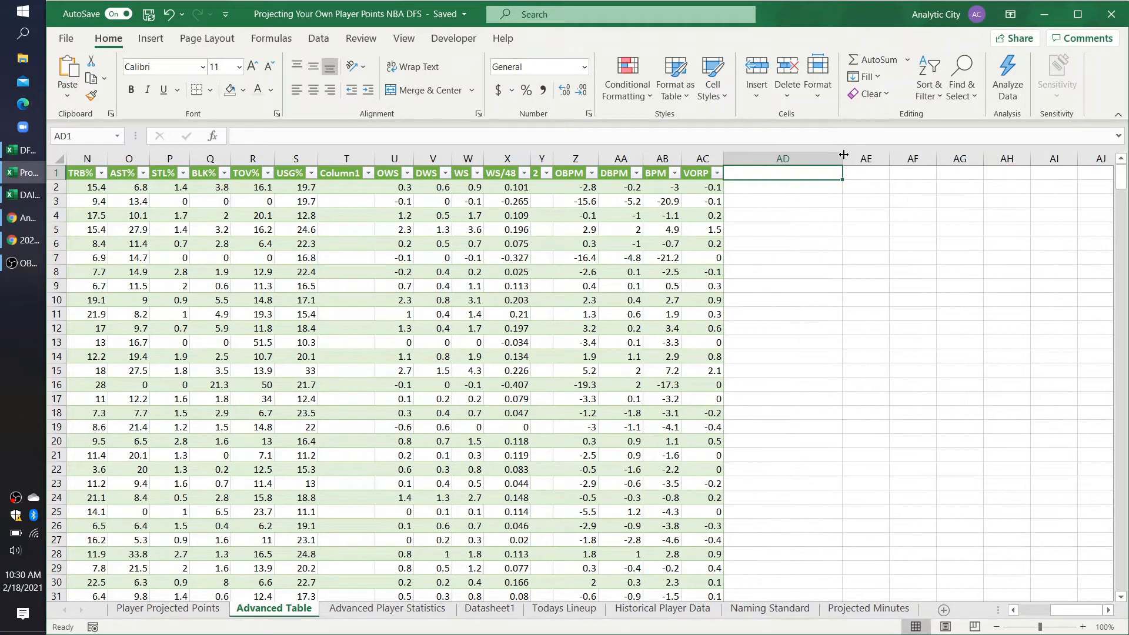
pyautogui.write('Standardo')
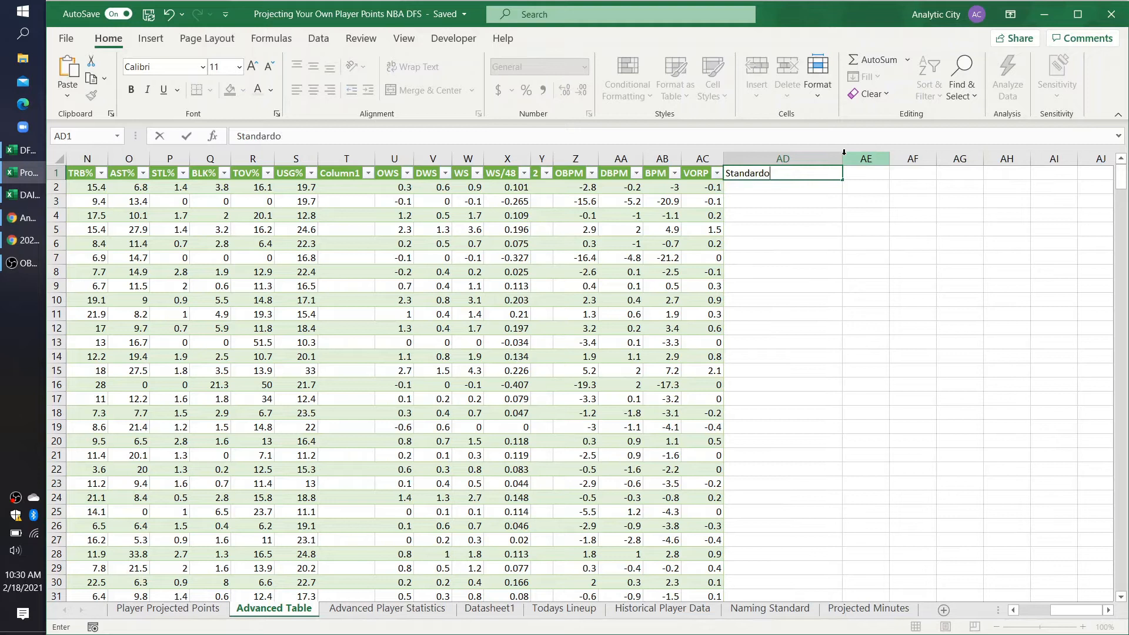
pyautogui.write('ied Names')
pyautogui.press('Return')
# Step: Start an XLOOKUP in AD2 with the row's Player name as the lookup value
pyautogui.write('=')
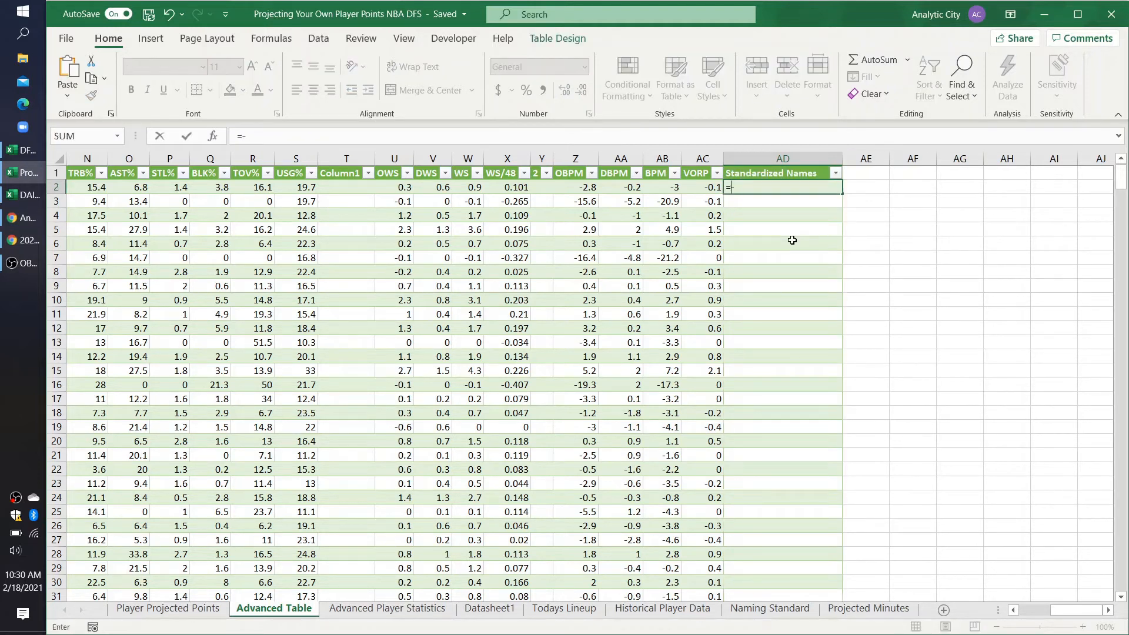
pyautogui.write('xlookup')
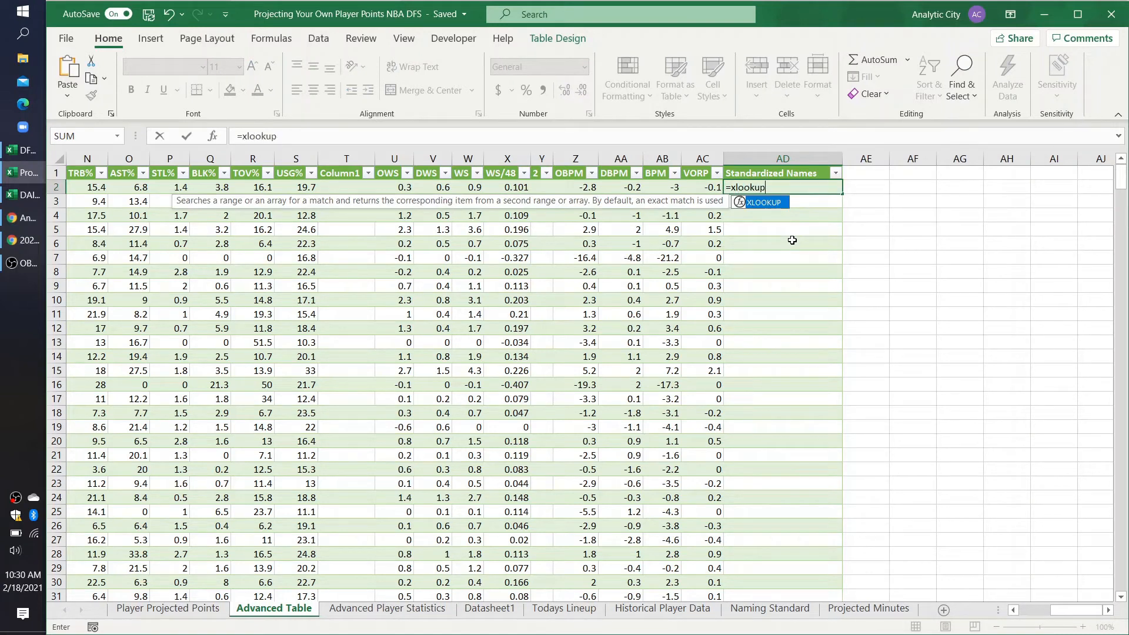
pyautogui.write('(')
pyautogui.hscroll(-5, 350, 259)
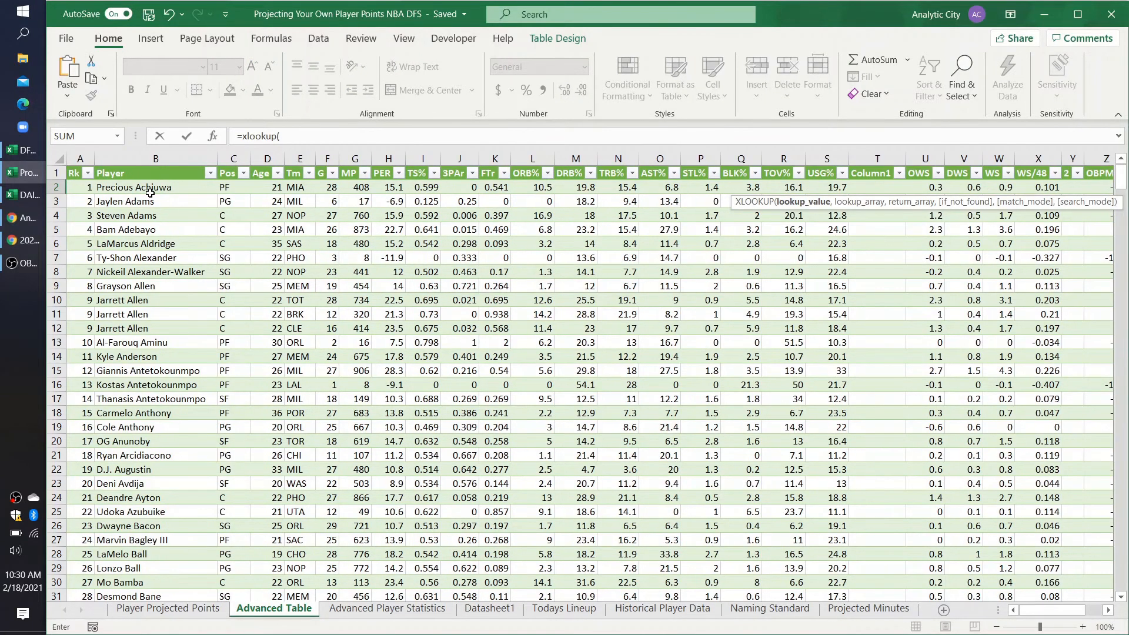
pyautogui.click(150, 192)
pyautogui.write(',')
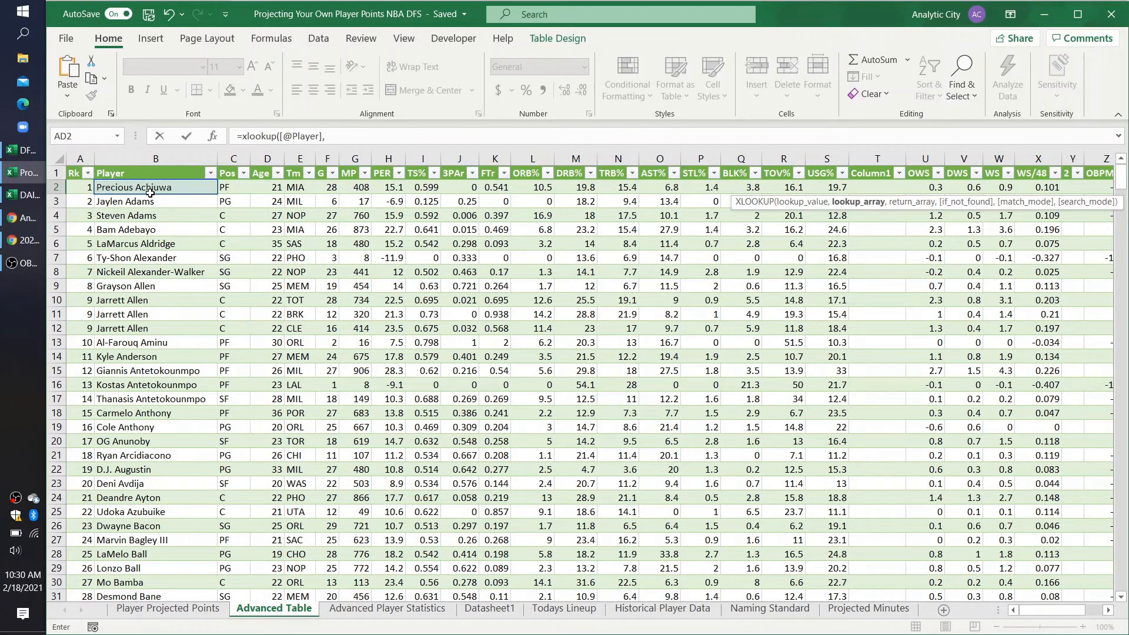
pyautogui.click(732, 612)
pyautogui.moveTo(130, 188); pyautogui.dragTo(115, 356)
pyautogui.press('BackSpace')
pyautogui.press('BackSpace')
pyautogui.write('400,')
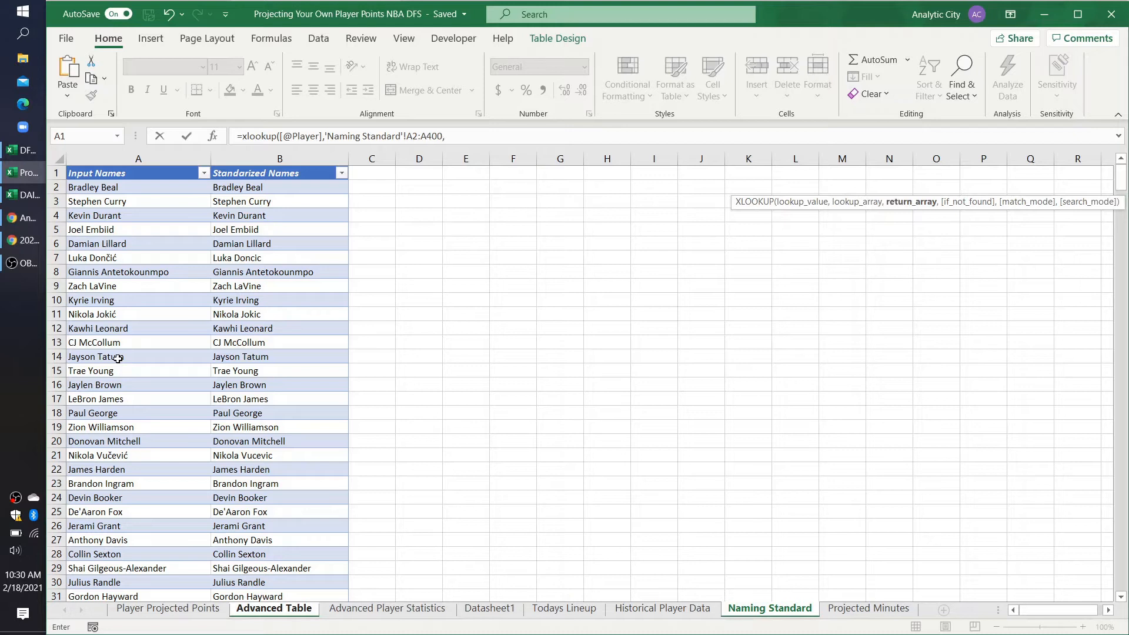
pyautogui.press('BackSpace')
pyautogui.press('BackSpace')
pyautogui.press('BackSpace')
pyautogui.press('BackSpace')
pyautogui.press('BackSpace')
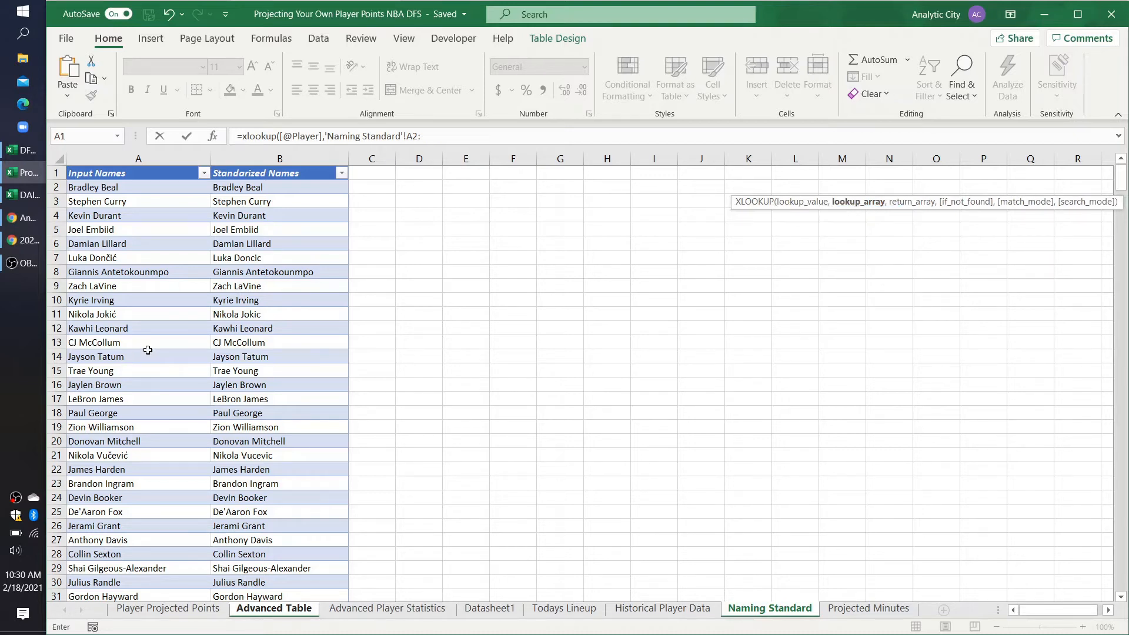
pyautogui.press('BackSpace')
pyautogui.press('BackSpace')
pyautogui.press('BackSpace')
pyautogui.press('BackSpace')
pyautogui.press('BackSpace')
pyautogui.press('BackSpace')
pyautogui.press('BackSpace')
pyautogui.press('BackSpace')
pyautogui.press('BackSpace')
pyautogui.press('BackSpace')
pyautogui.press('BackSpace')
pyautogui.press('BackSpace')
pyautogui.press('BackSpace')
pyautogui.press('BackSpace')
pyautogui.press('BackSpace')
pyautogui.press('BackSpace')
pyautogui.press('BackSpace')
pyautogui.press('BackSpace')
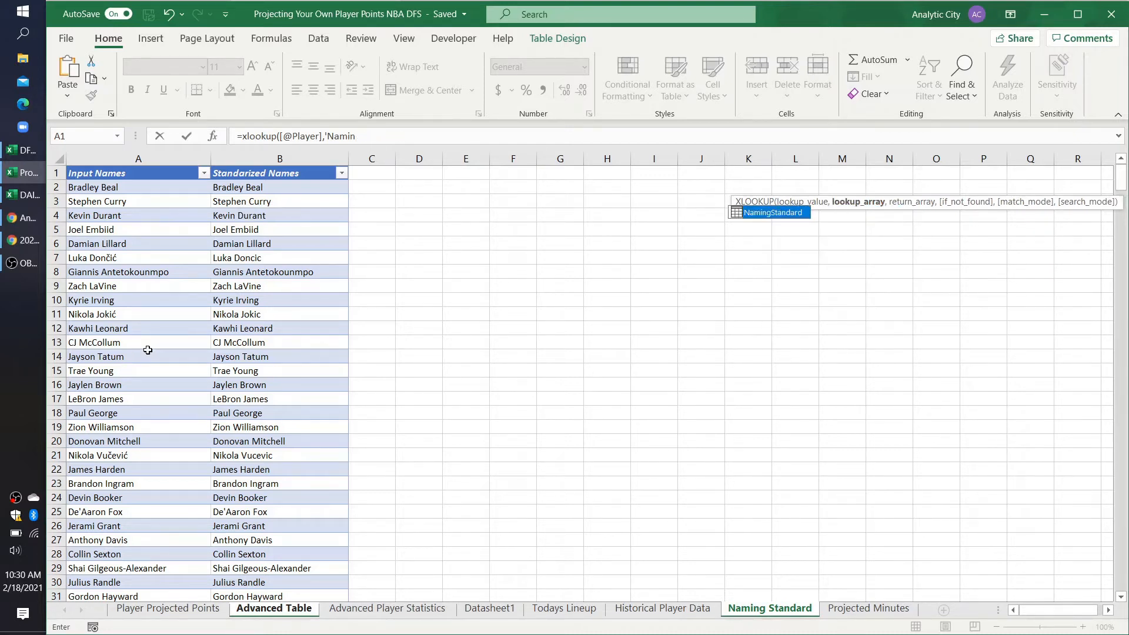
pyautogui.press('BackSpace')
# Step: Set the AD2 formula's lookup array to the Input Names column of the NamingStandard table
pyautogui.write(',Nam')
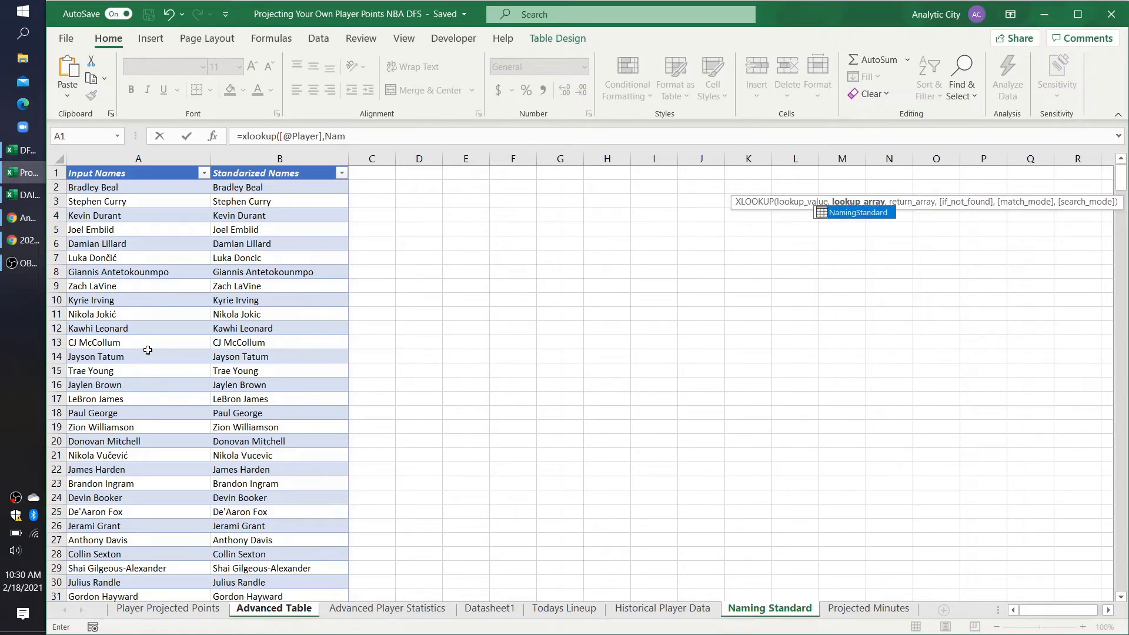
pyautogui.doubleClick(857, 212)
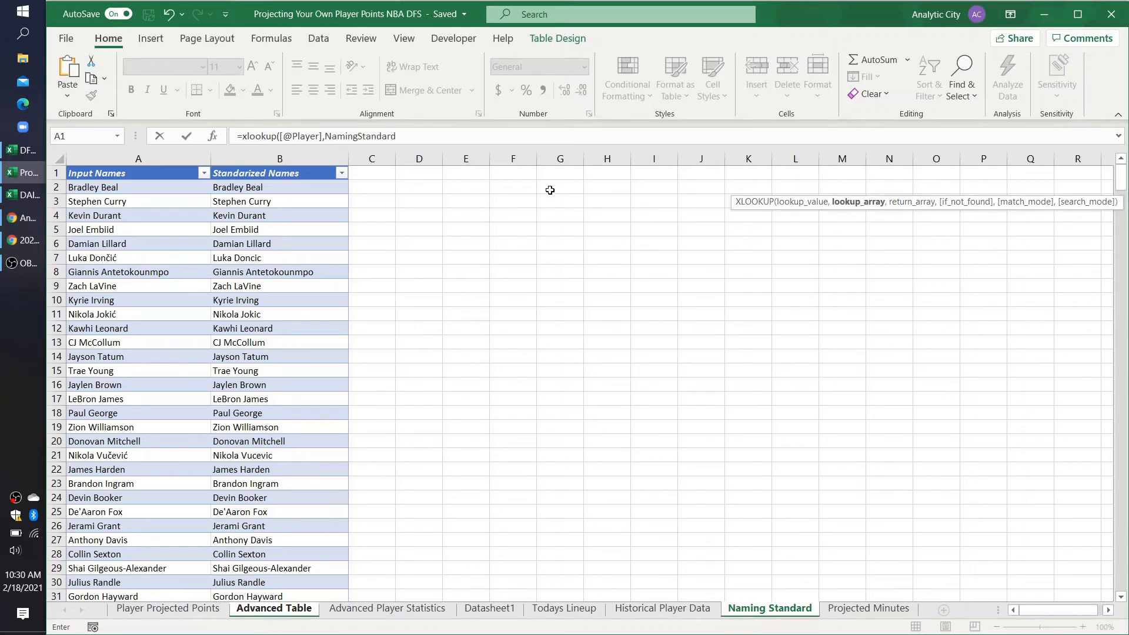
pyautogui.click(416, 133)
pyautogui.write('[')
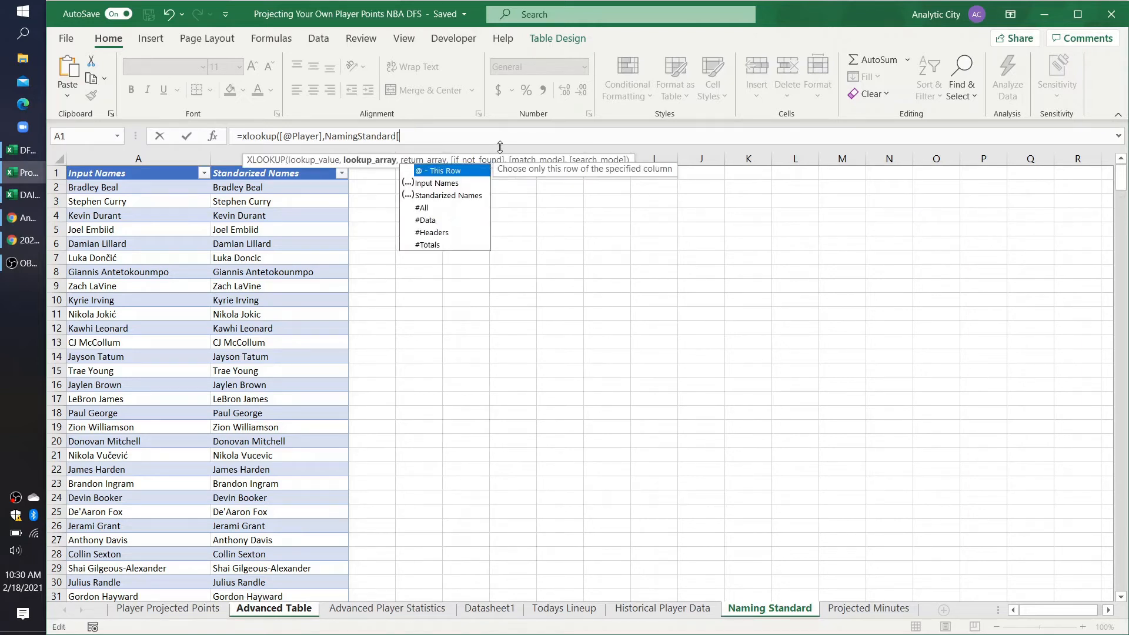
pyautogui.doubleClick(465, 183)
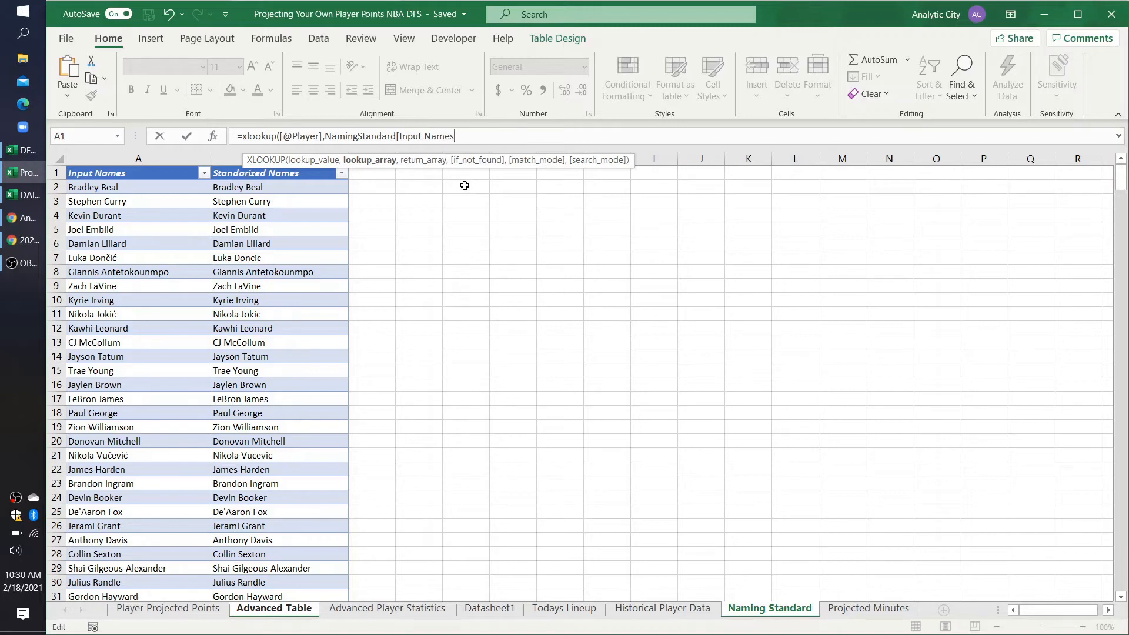
# Step: Set the formula's return array to NamingStandard[Standarized Names] and commit it to fill the Advanced Table column
pyautogui.write(',nam')
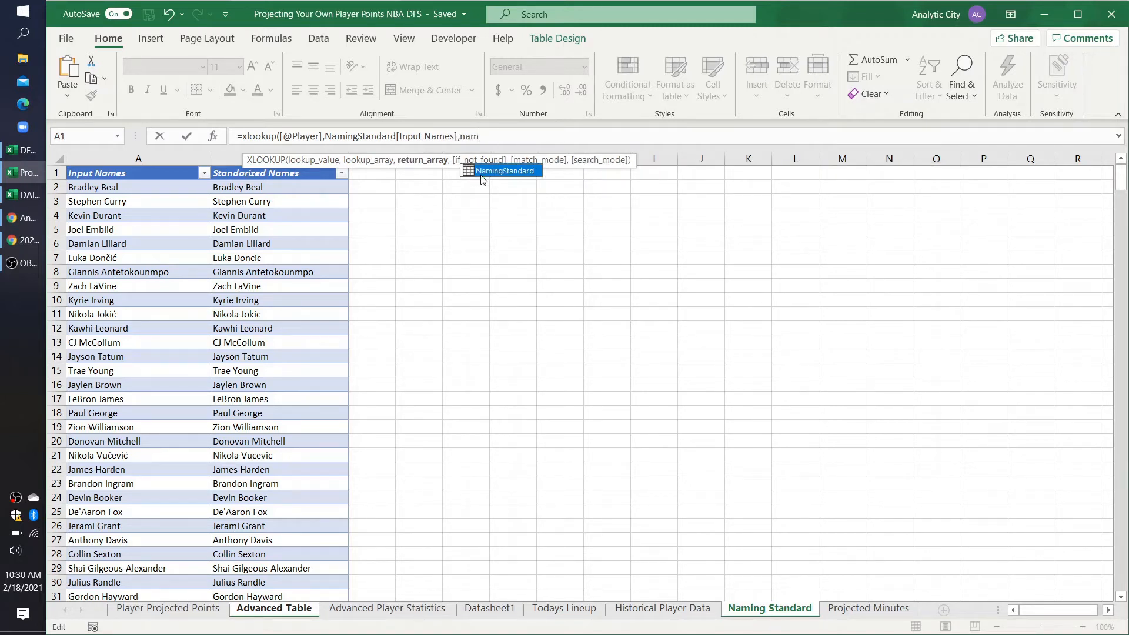
pyautogui.doubleClick(481, 175)
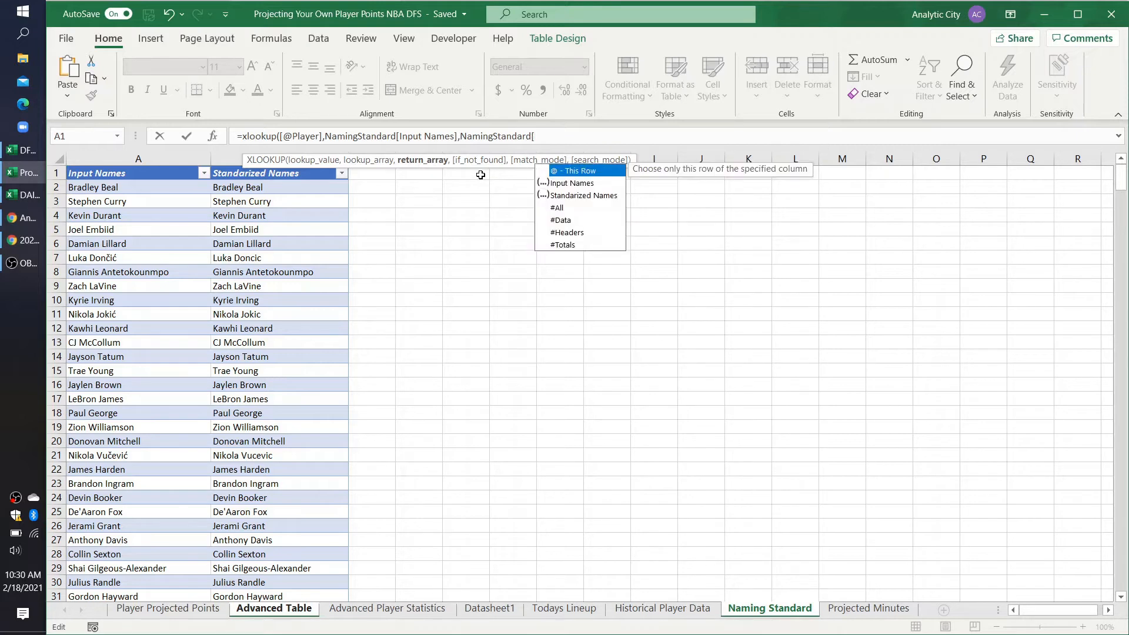
pyautogui.doubleClick(575, 195)
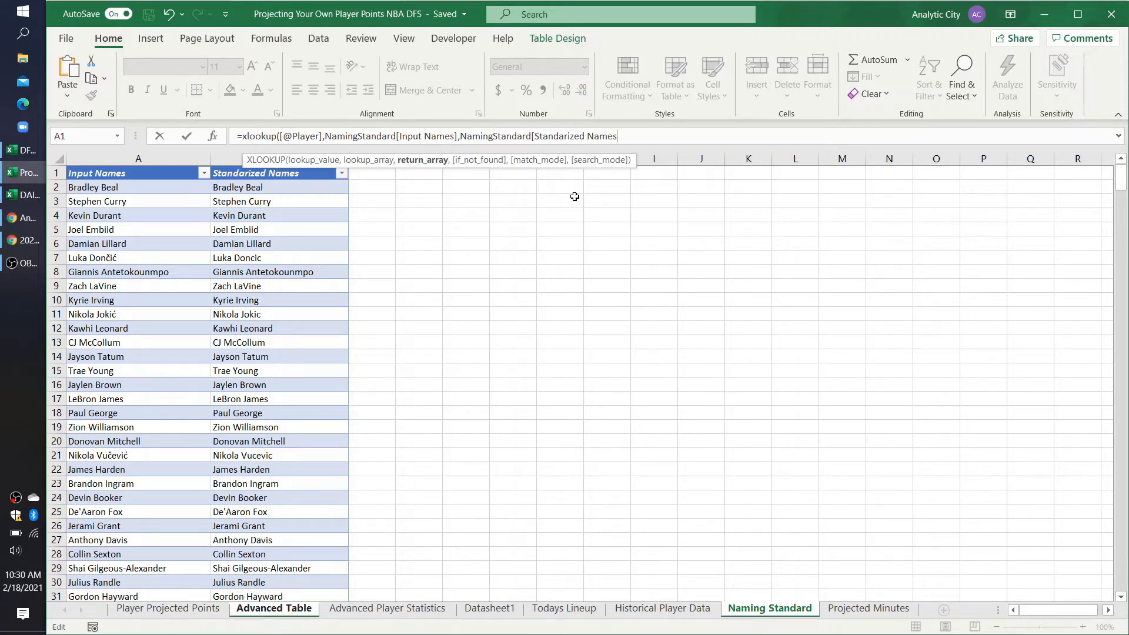
pyautogui.write(')')
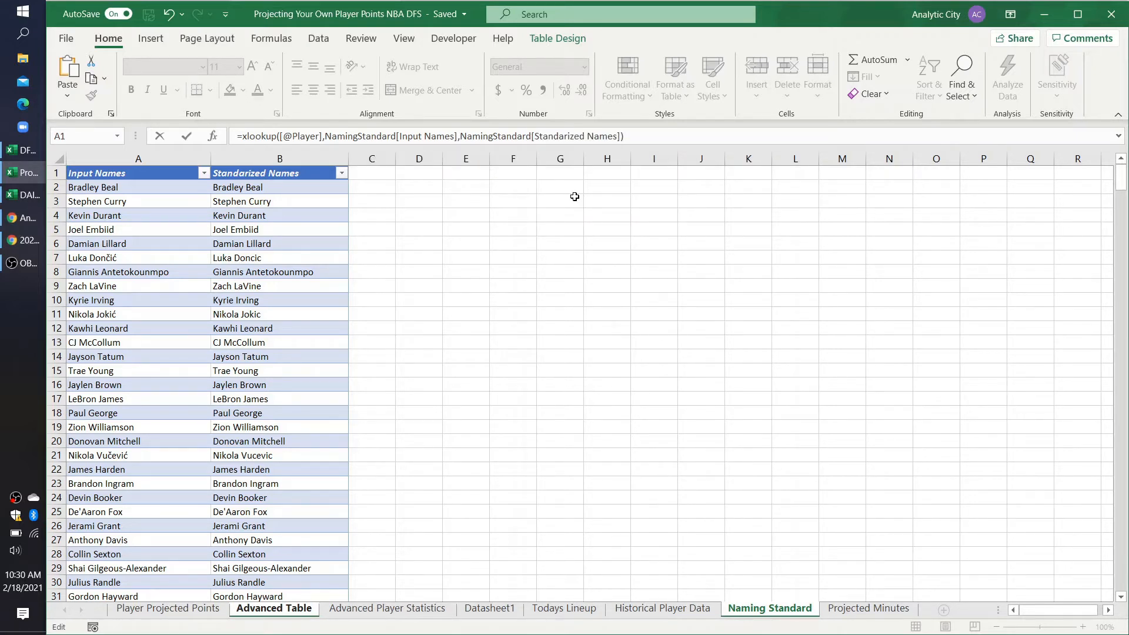
pyautogui.press('Return')
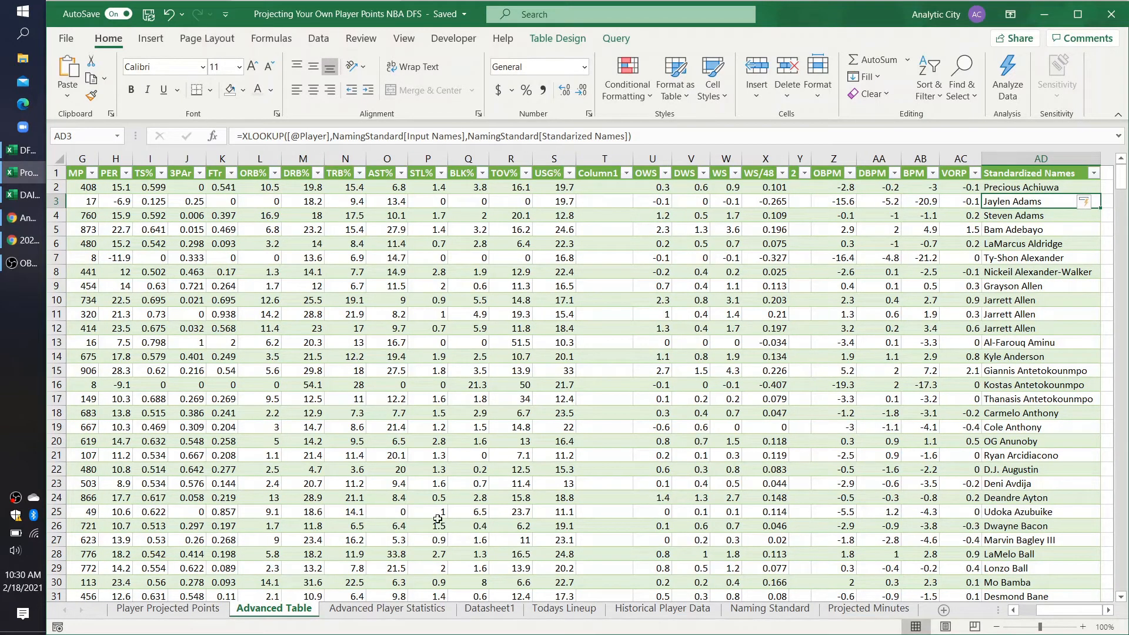
# Step: On Player Projected Points, start an XLOOKUP in USG cell J5 with the row's Standardized Names as the lookup value
pyautogui.click(197, 609)
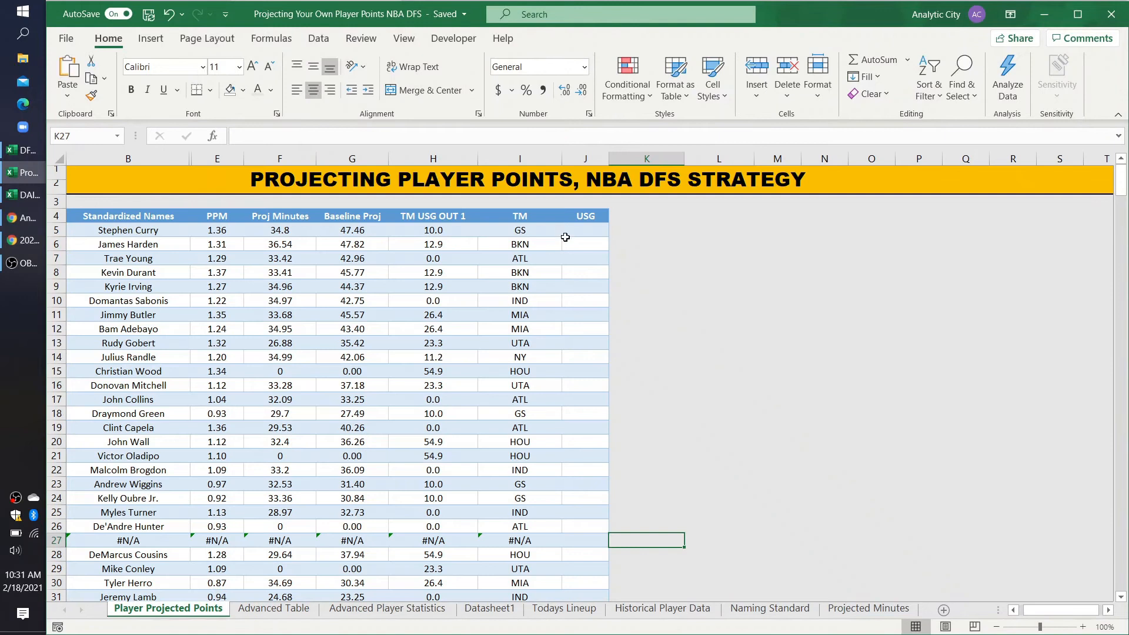
pyautogui.click(574, 233)
pyautogui.write('=xlo')
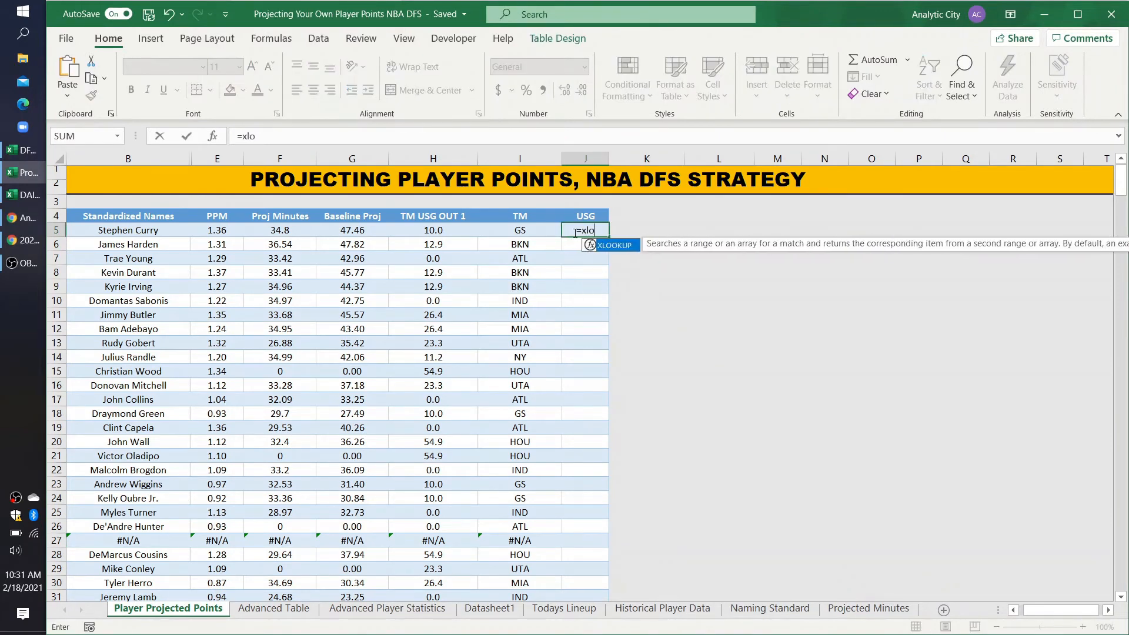
pyautogui.write('okup(')
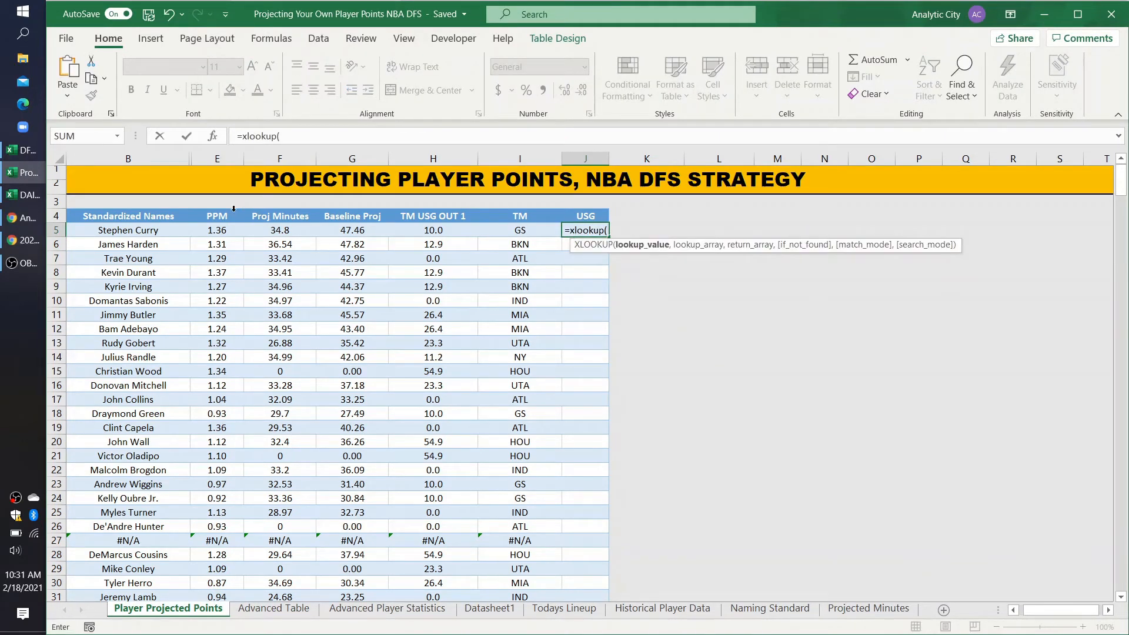
pyautogui.click(148, 233)
pyautogui.write(',')
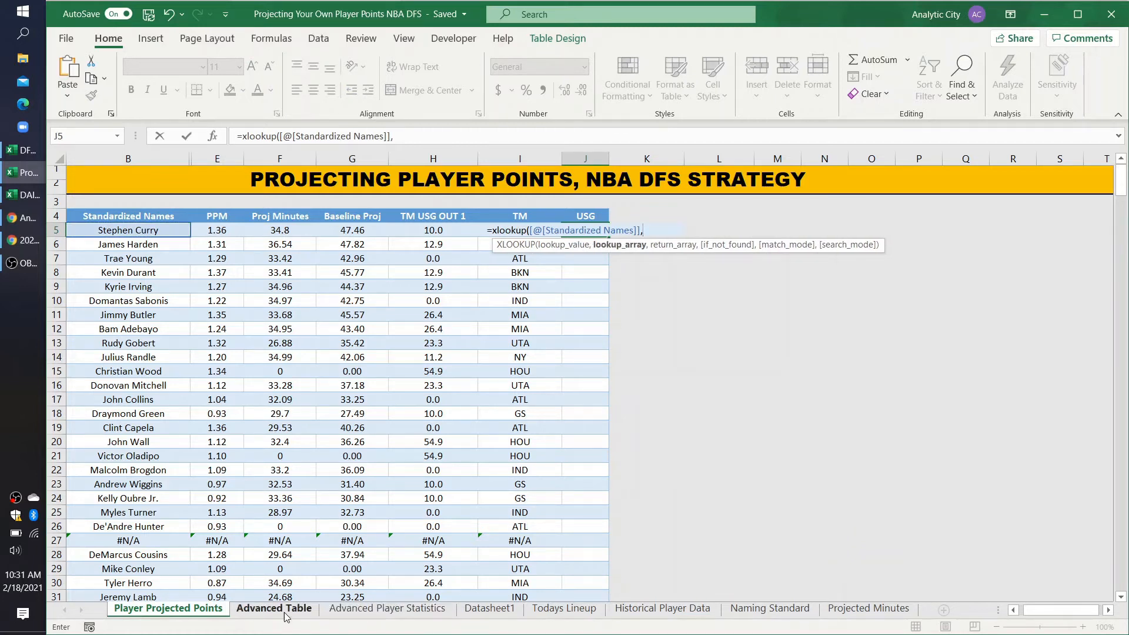
pyautogui.click(371, 613)
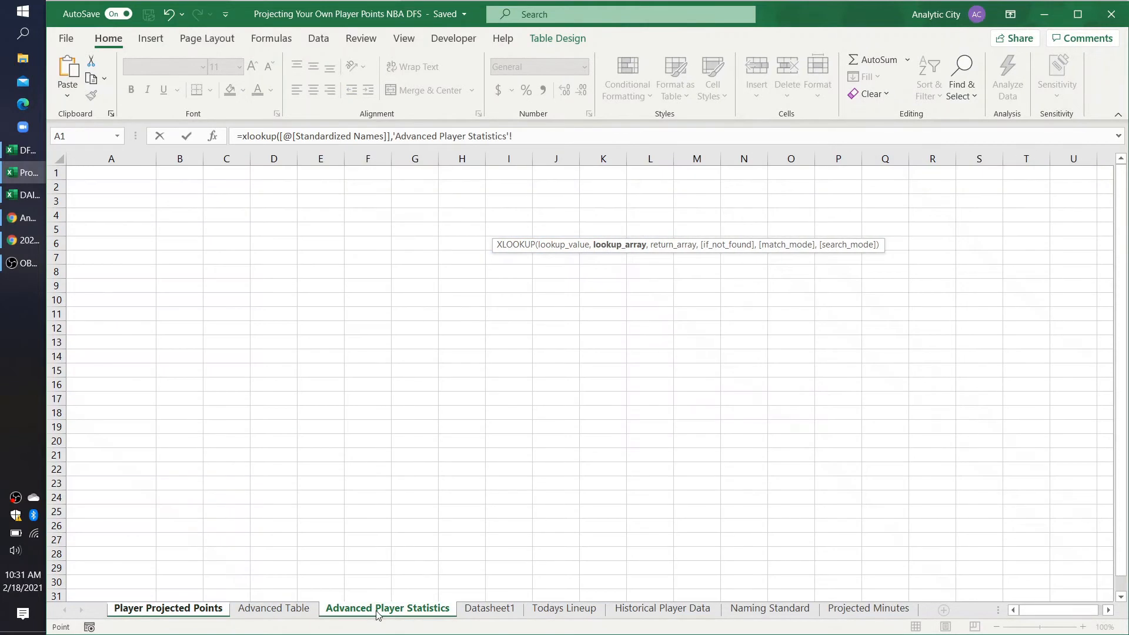
pyautogui.click(295, 615)
pyautogui.moveTo(1011, 186); pyautogui.dragTo(993, 351)
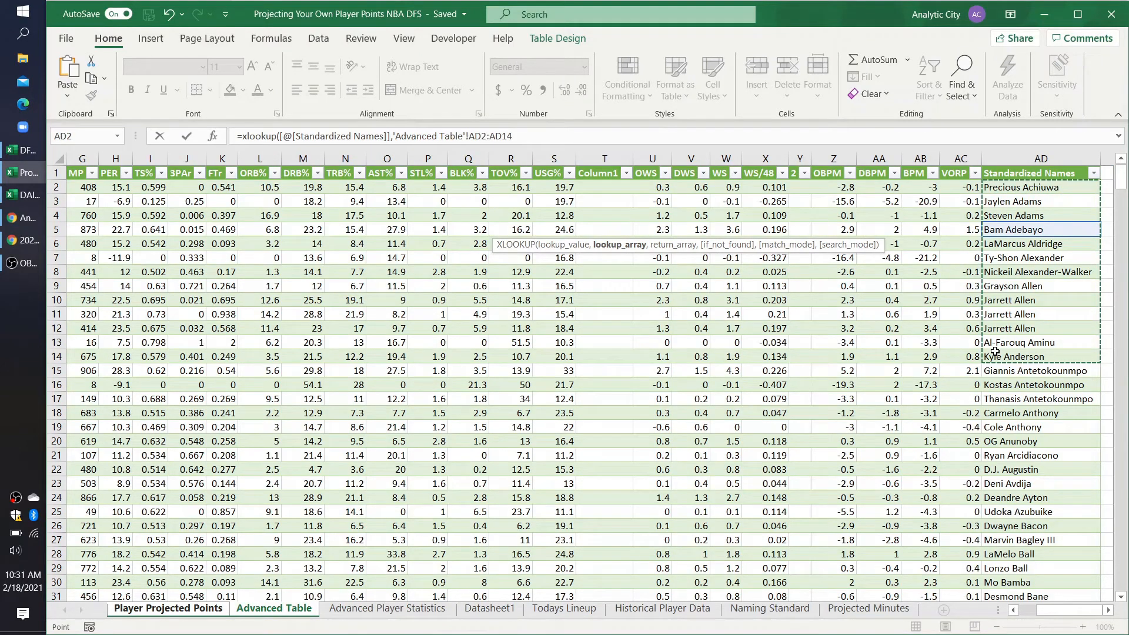
pyautogui.hscroll(2, 1012, 270)
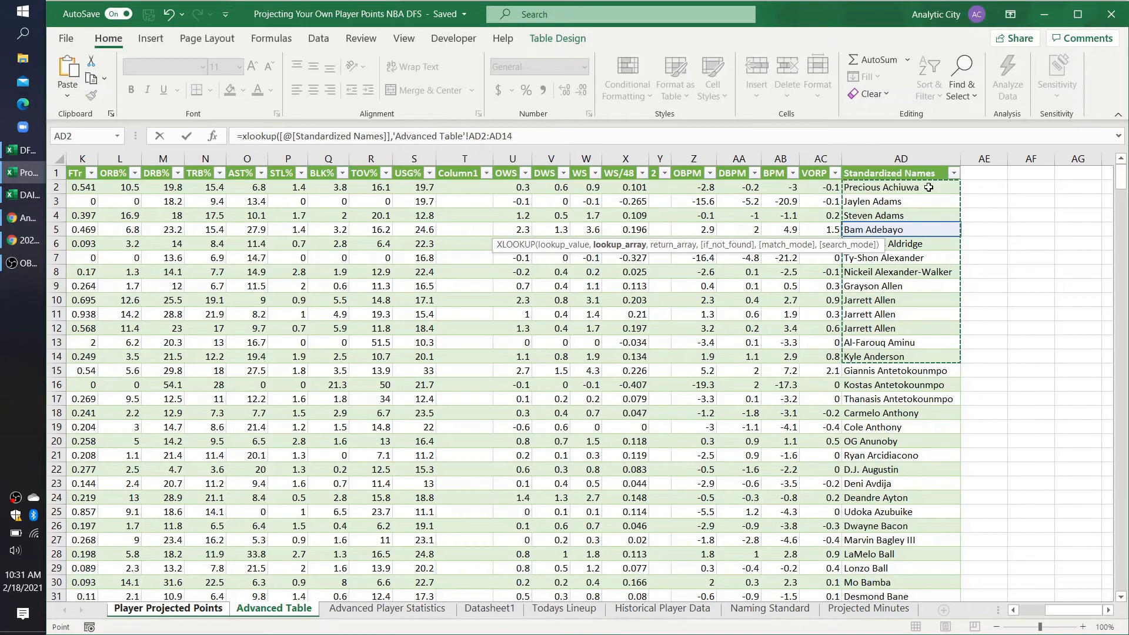
pyautogui.moveTo(513, 136); pyautogui.dragTo(395, 140)
# Step: Set the USG formula's lookup array to Advanced_Table[Standardized Names]
pyautogui.write('tsa')
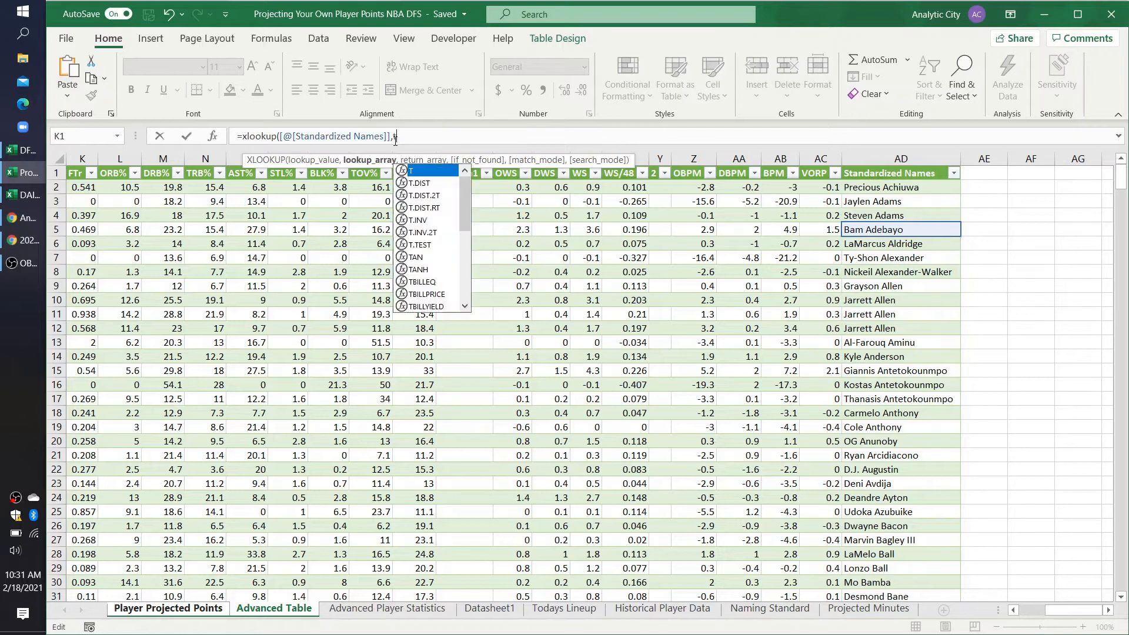
pyautogui.press('BackSpace')
pyautogui.write('ab')
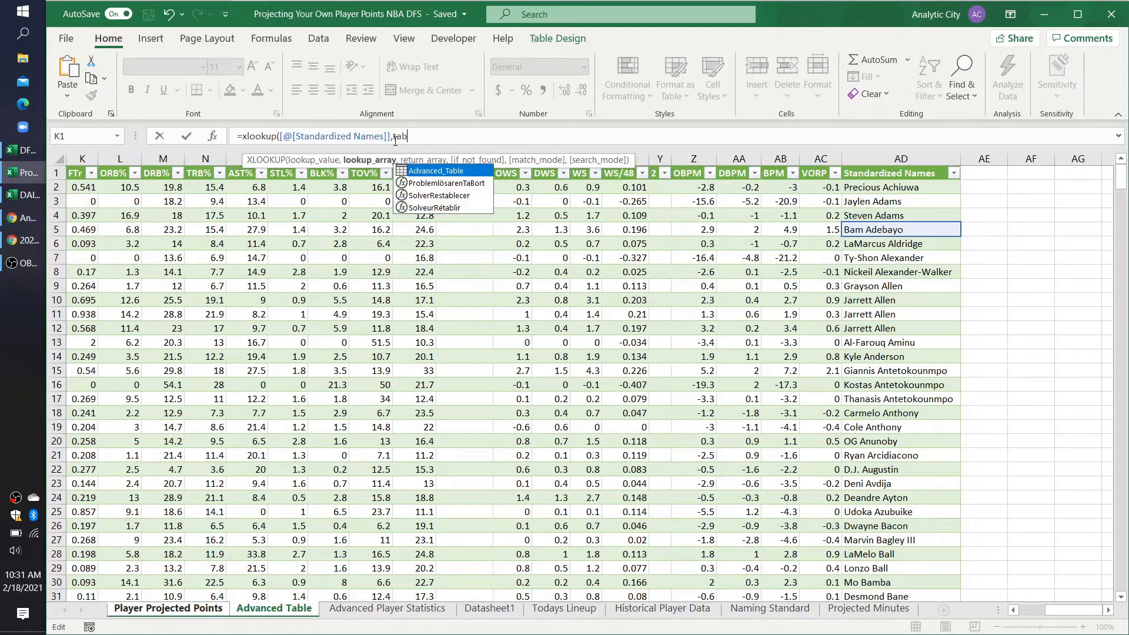
pyautogui.doubleClick(433, 172)
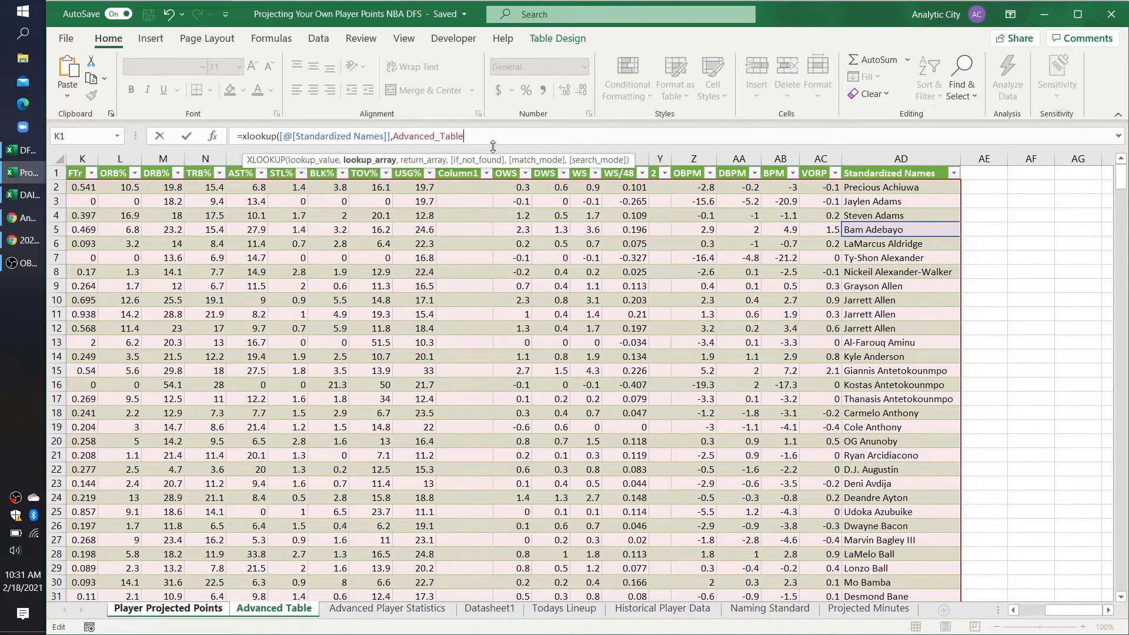
pyautogui.write('[')
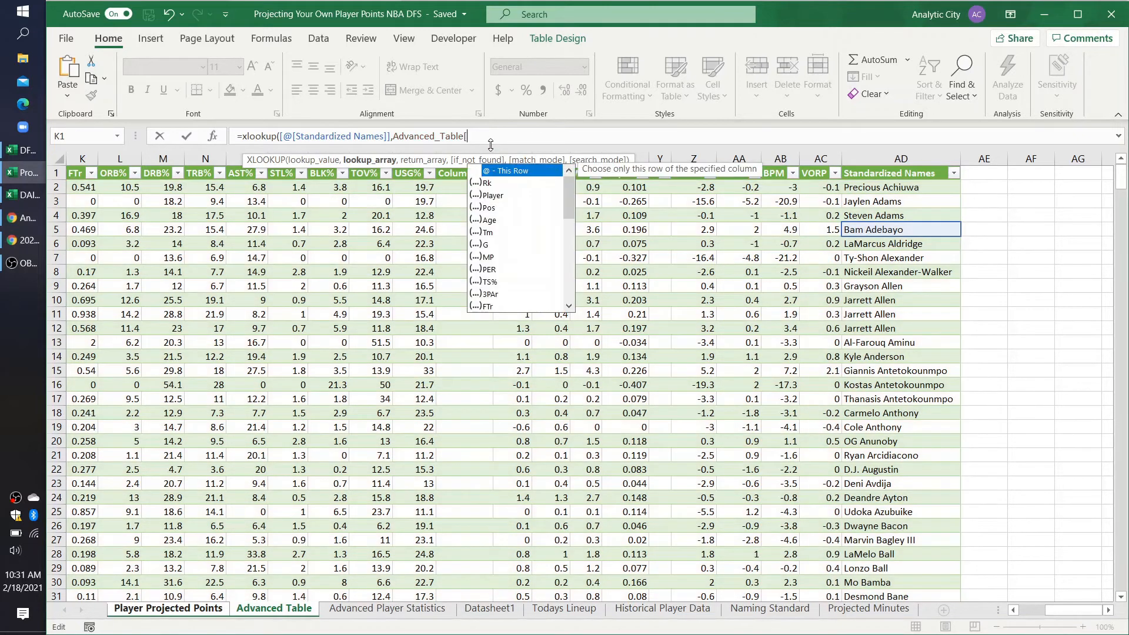
pyautogui.write('sta')
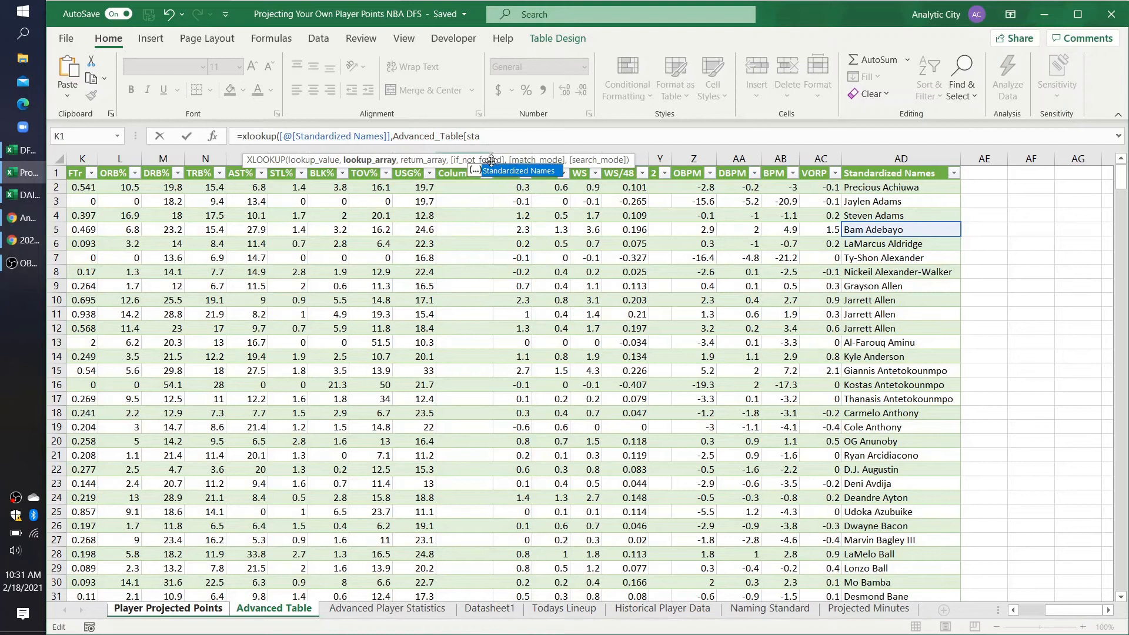
pyautogui.doubleClick(491, 169)
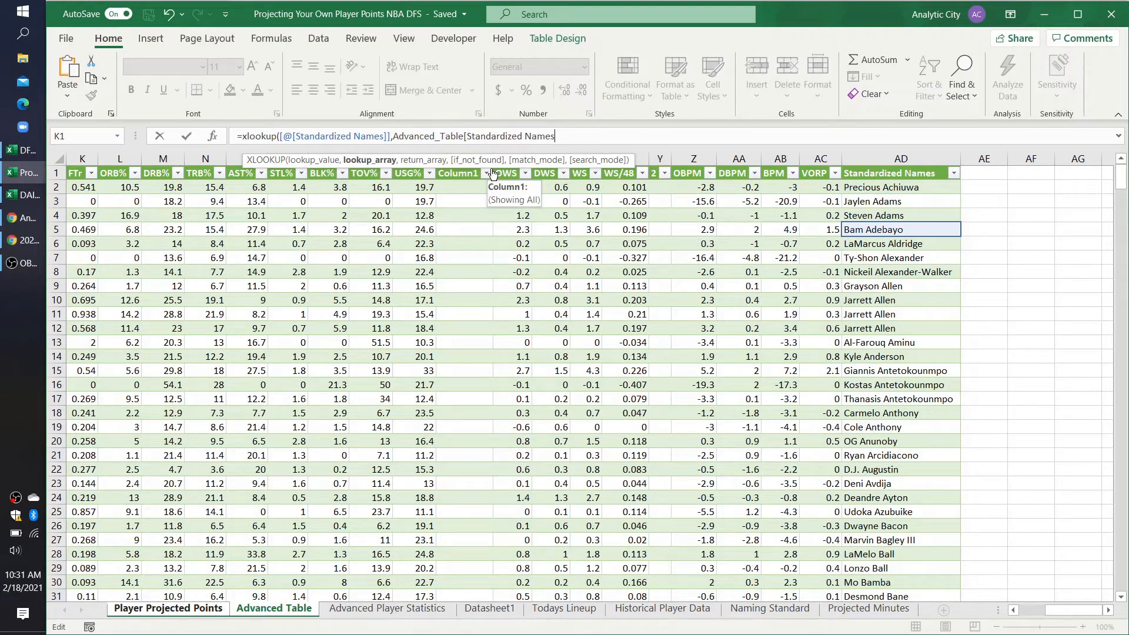
pyautogui.write(']')
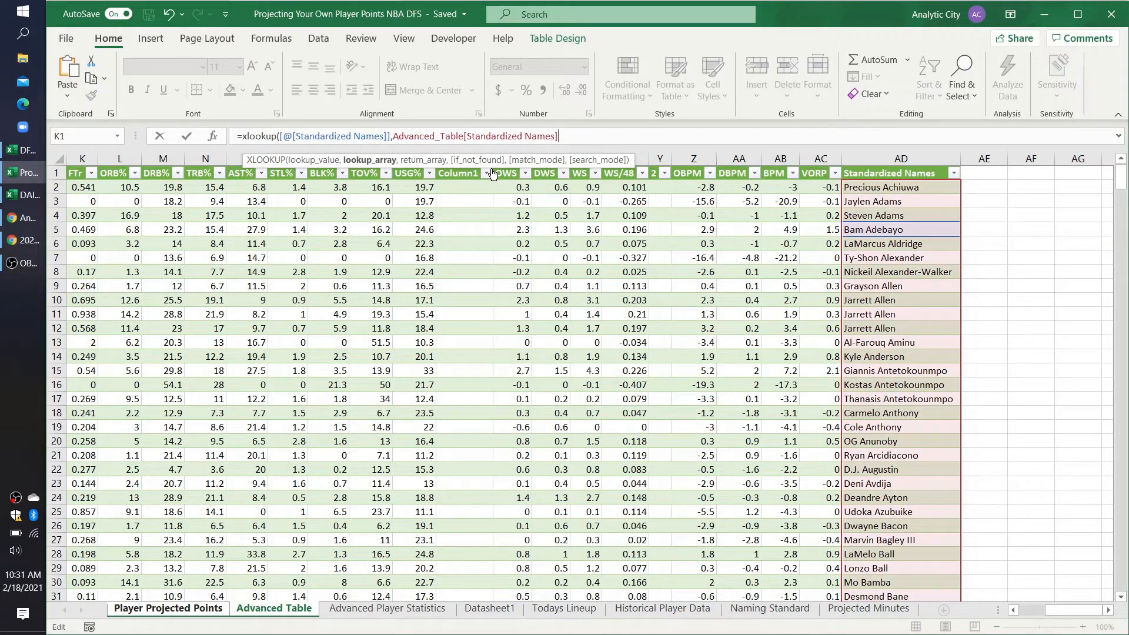
pyautogui.write(',adva')
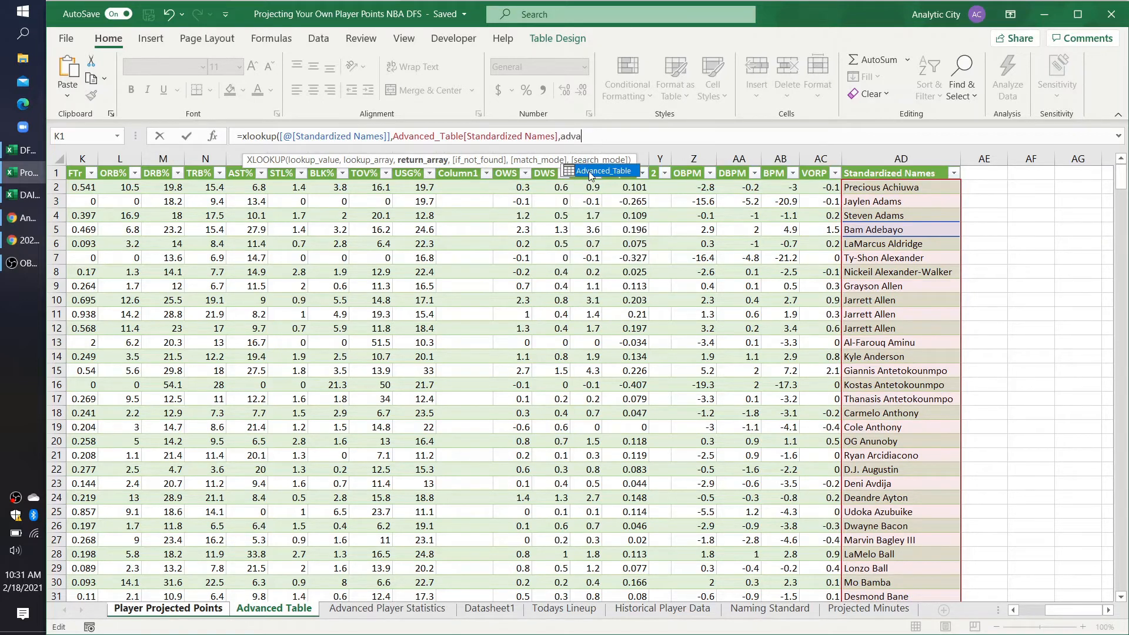
# Step: Set the USG formula's return array to Advanced_Table[USG%] and commit the formula
pyautogui.doubleClick(590, 172)
pyautogui.write('[')
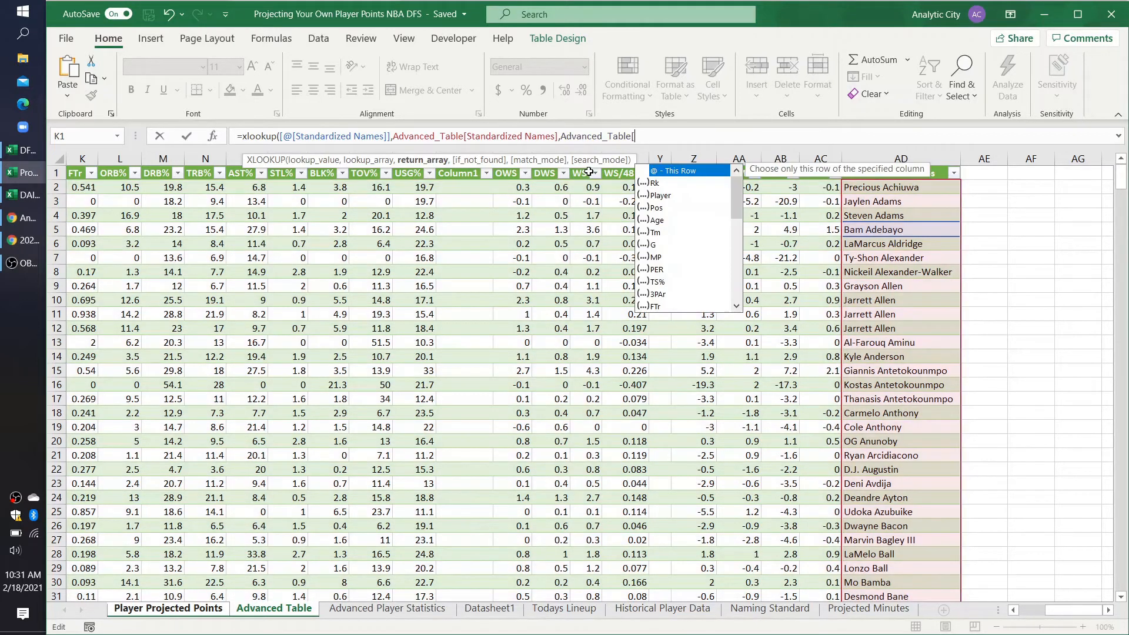
pyautogui.hscroll(-3, 475, 258)
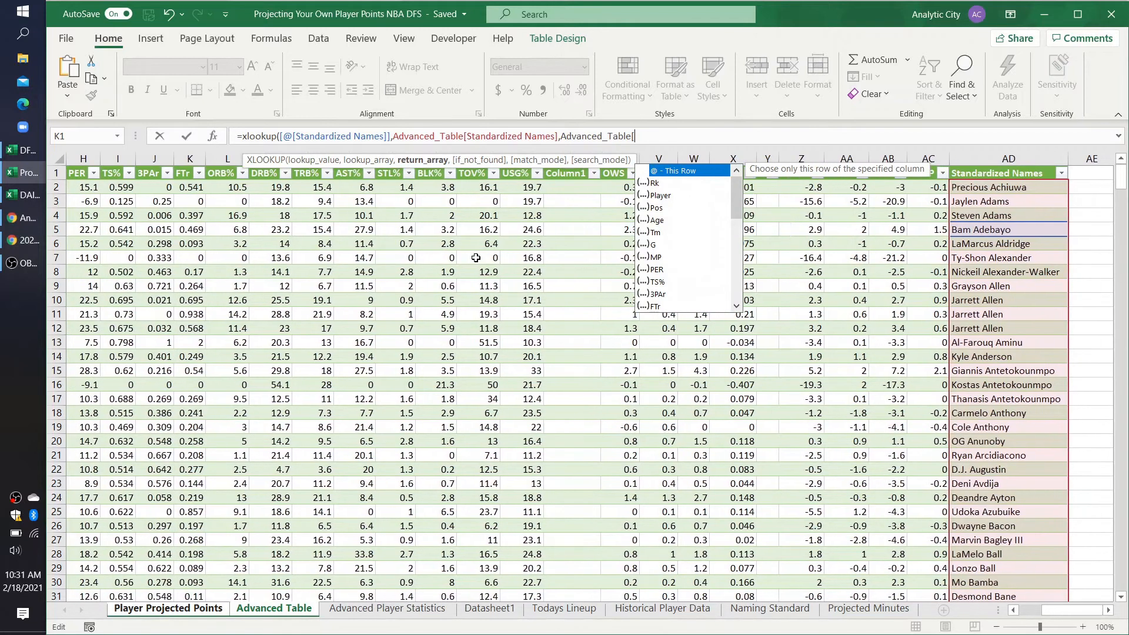
pyautogui.write('USG')
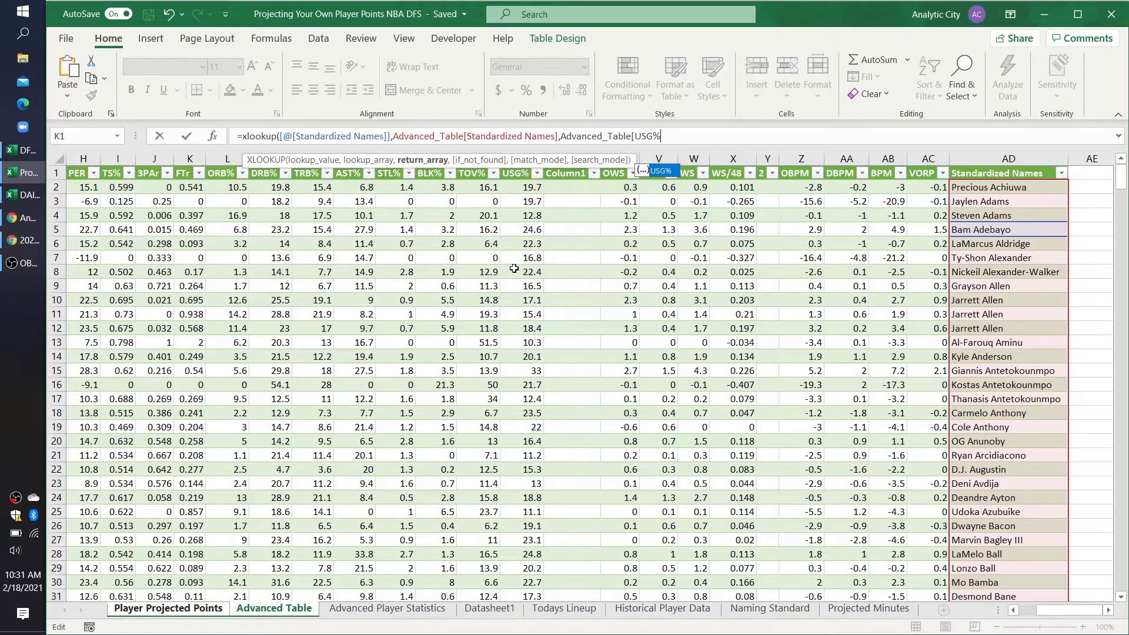
pyautogui.write('%])')
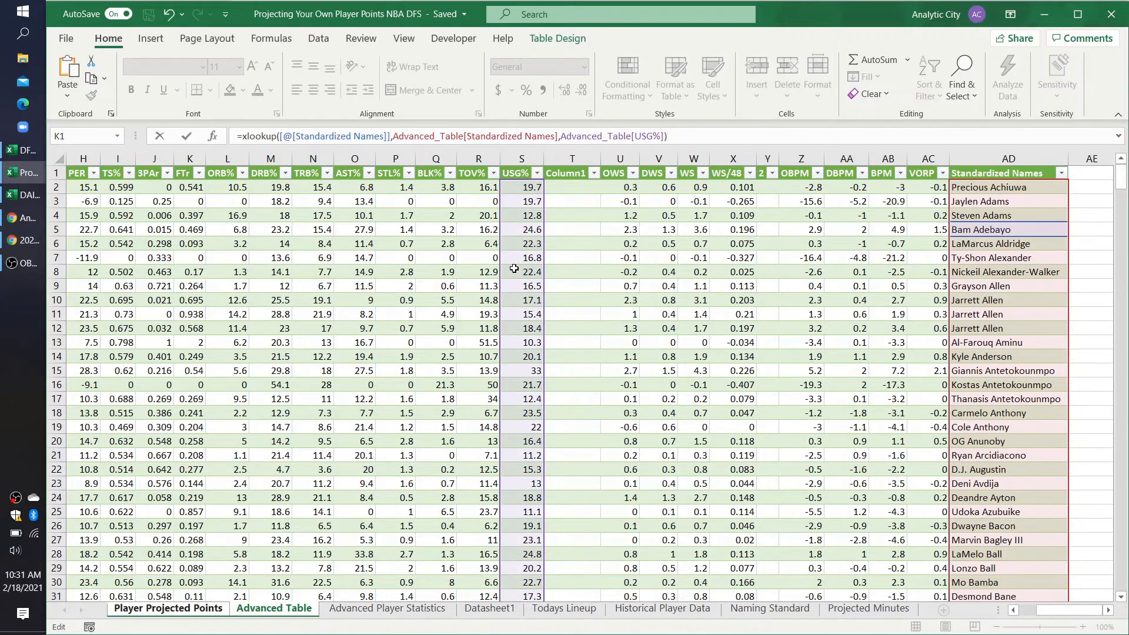
pyautogui.press('Return')
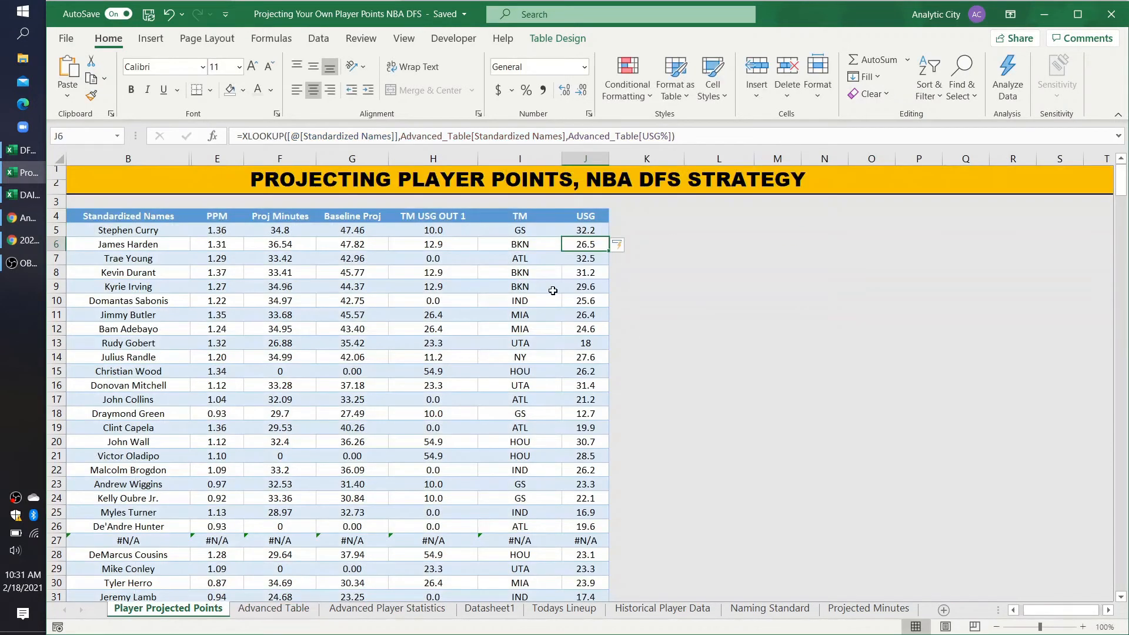
# Step: Add the header Injury Status in K4, next to the USG column
pyautogui.scroll(-3, 586, 324)
pyautogui.scroll(3, 582, 324)
pyautogui.click(614, 217)
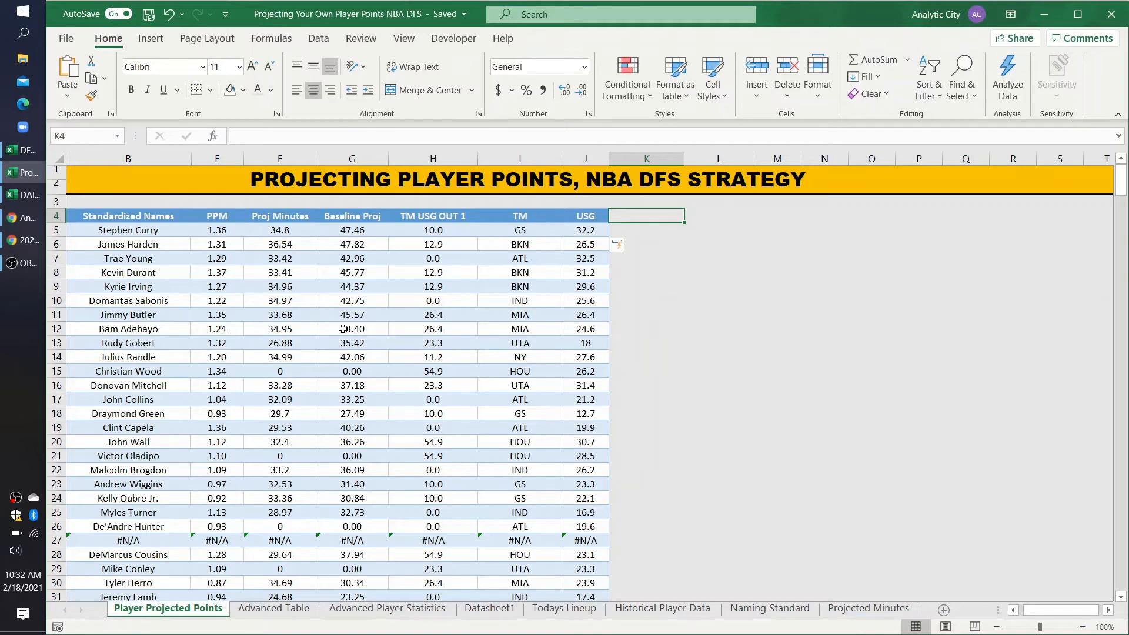
pyautogui.write('Injury Status')
pyautogui.press('Return')
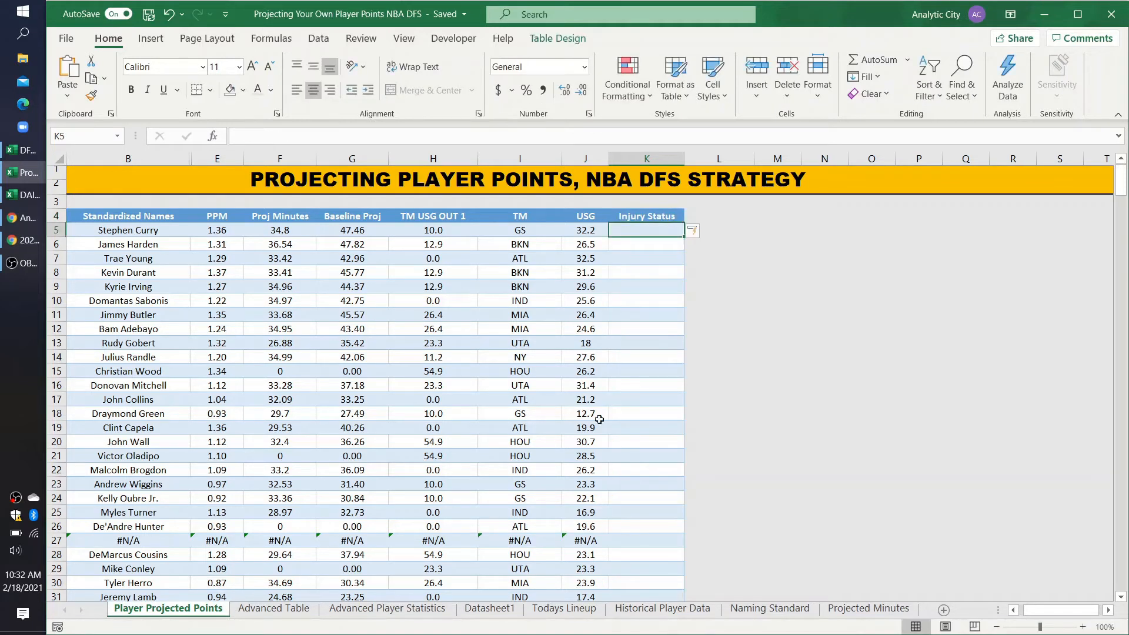
# Step: Start an XLOOKUP in Injury Status cell K5 with the row's Standardized Names as the lookup value
pyautogui.write('=xlookup')
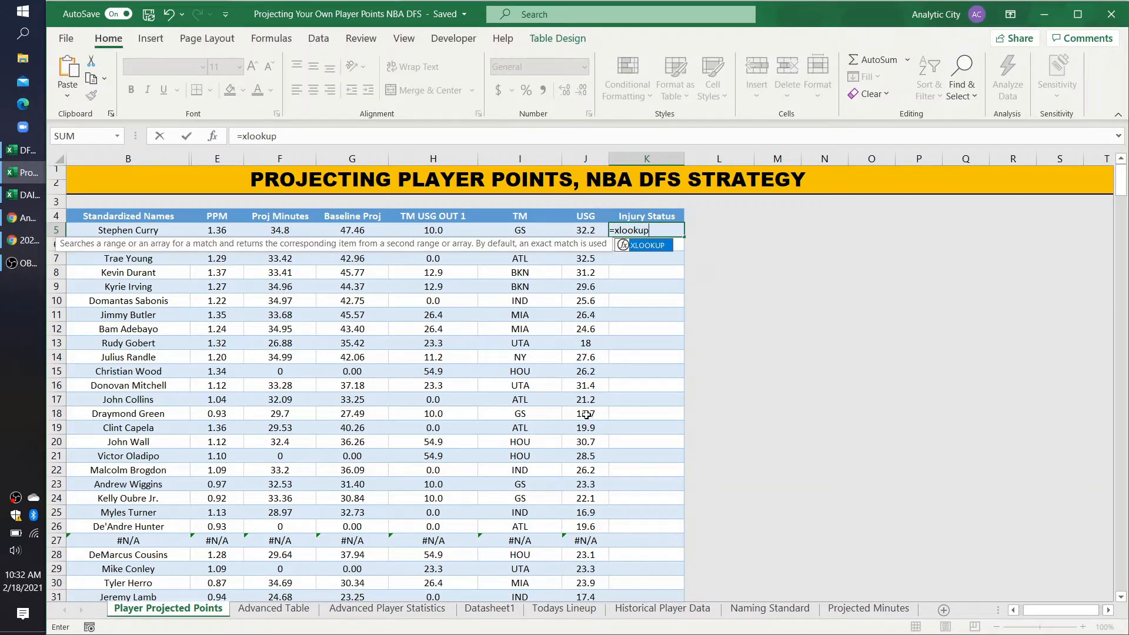
pyautogui.click(154, 231)
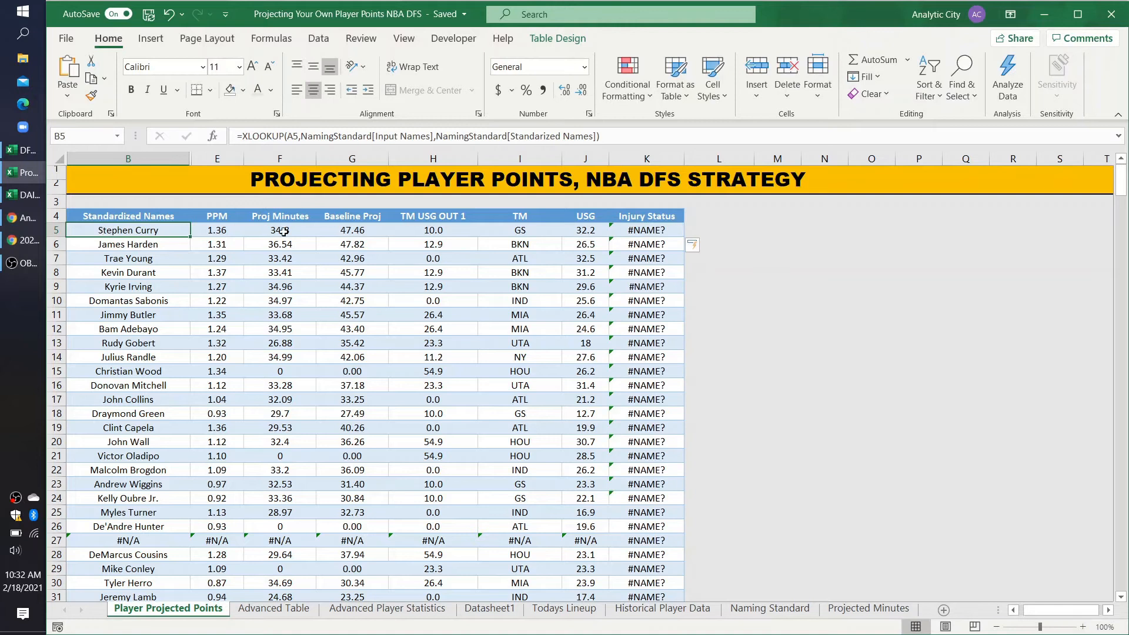
pyautogui.click(651, 234)
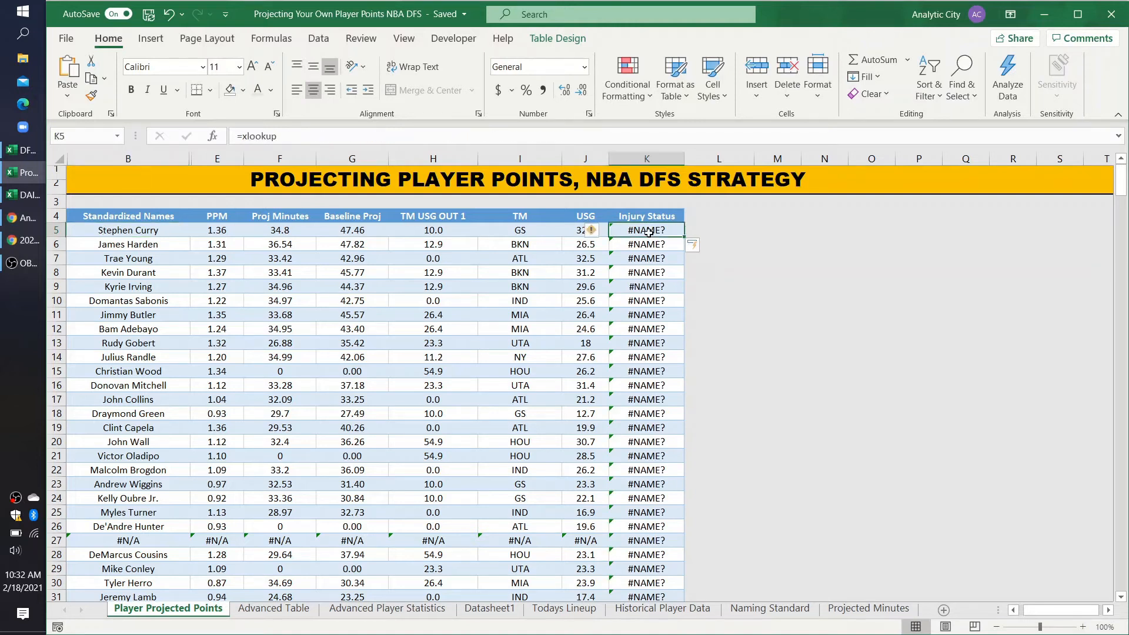
pyautogui.click(298, 139)
pyautogui.write('(')
pyautogui.click(142, 231)
pyautogui.write(',')
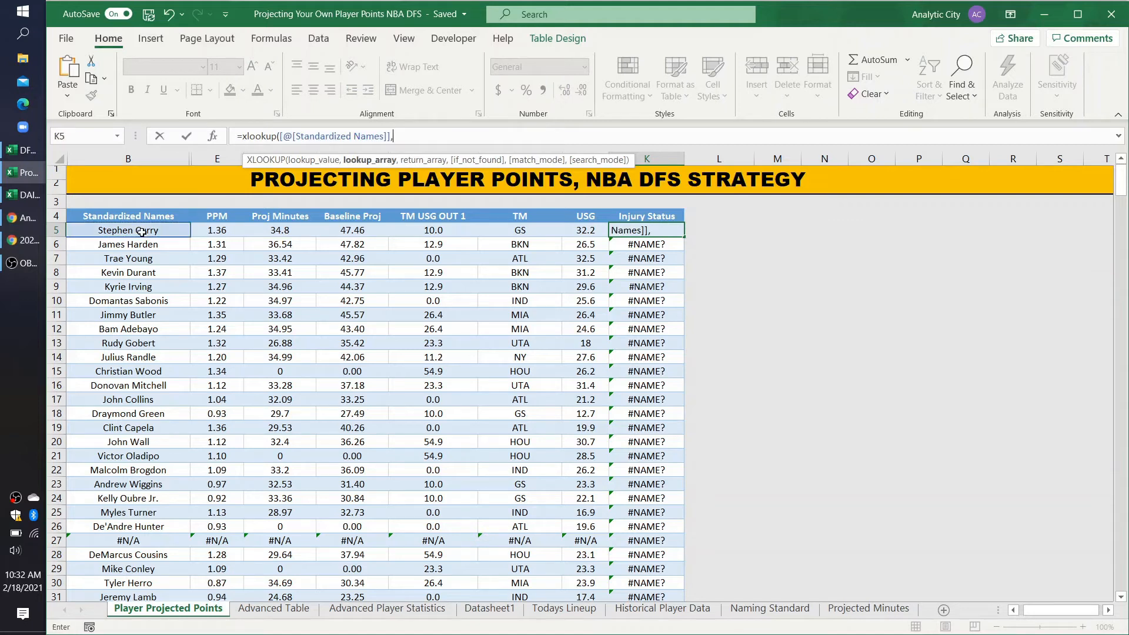
# Step: Set the Injury Status formula's lookup array to O2:O400 on the Todays Lineup sheet
pyautogui.click(557, 612)
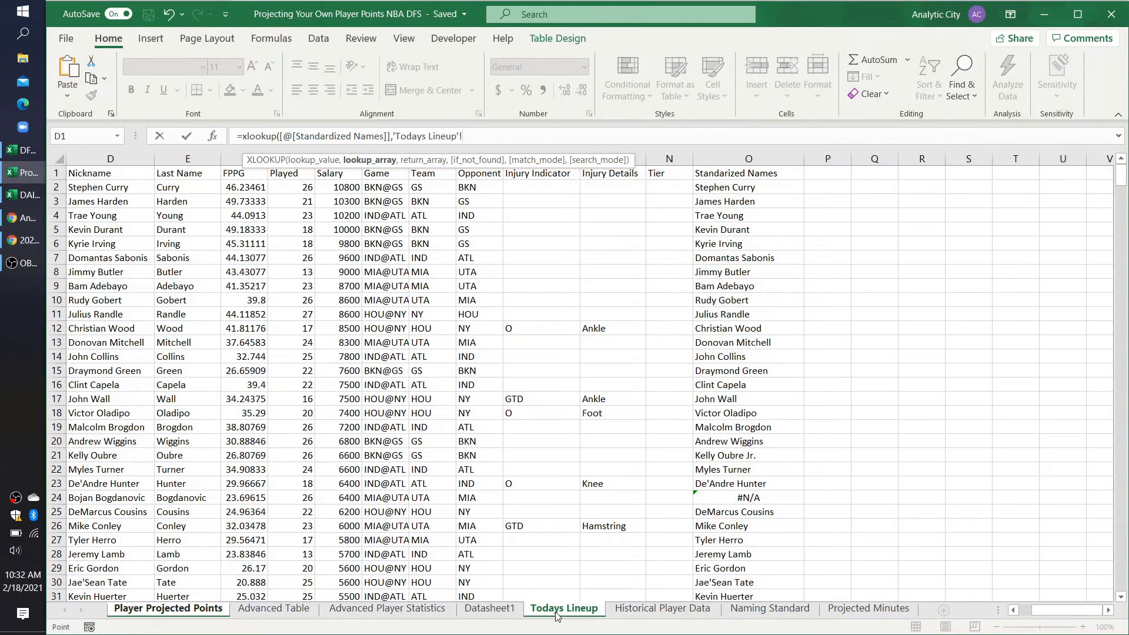
pyautogui.moveTo(706, 189); pyautogui.dragTo(694, 429)
pyautogui.press('BackSpace')
pyautogui.press('BackSpace')
pyautogui.write('400,')
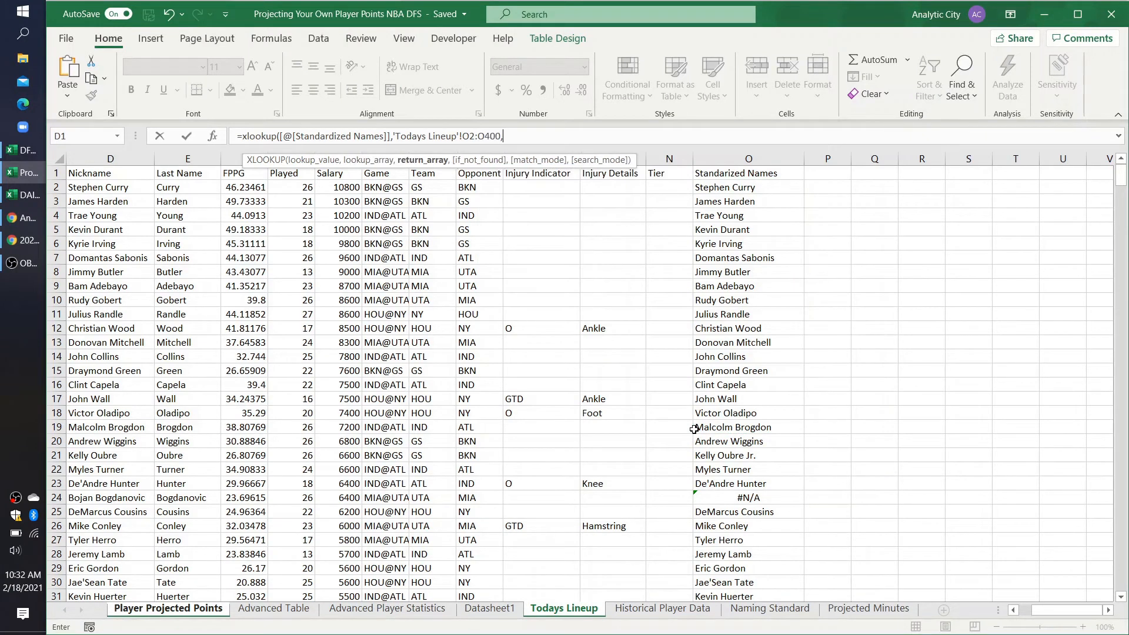
# Step: Set the Injury Status formula's return array to the Injury Indicator range L2:L400 on Todays Lineup and commit the formula
pyautogui.moveTo(536, 187); pyautogui.dragTo(547, 385)
pyautogui.press('BackSpace')
pyautogui.press('BackSpace')
pyautogui.write('400')
pyautogui.press('Return')
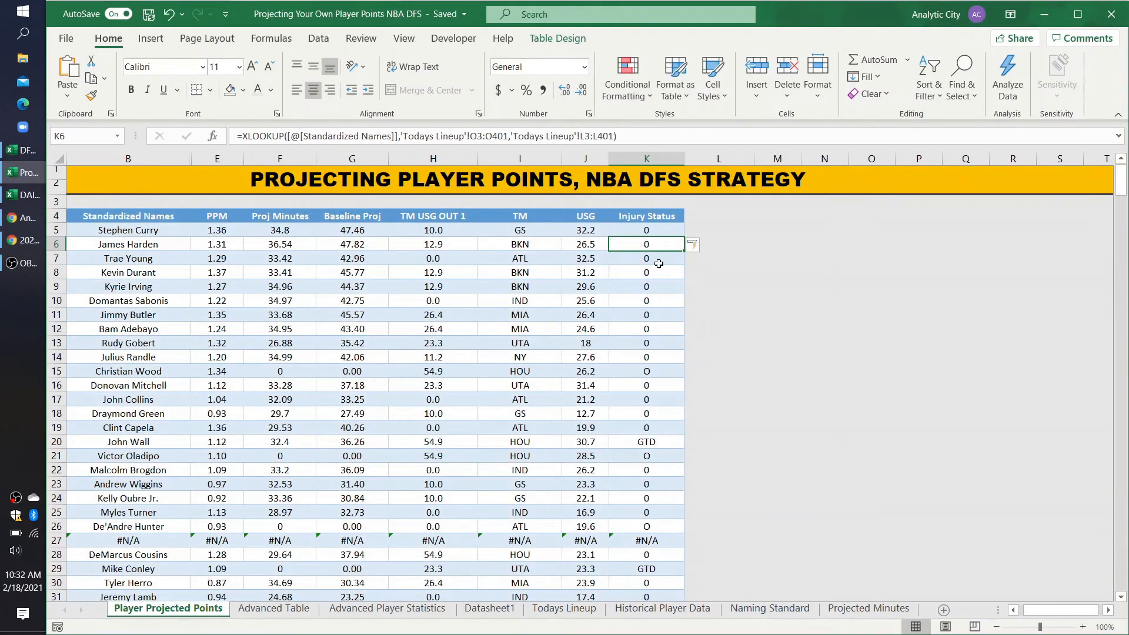
# Step: Make the K5 formula's ranges absolute as $O$2:$O$400 and $L$2:$L$400
pyautogui.click(647, 229)
pyautogui.click(584, 136)
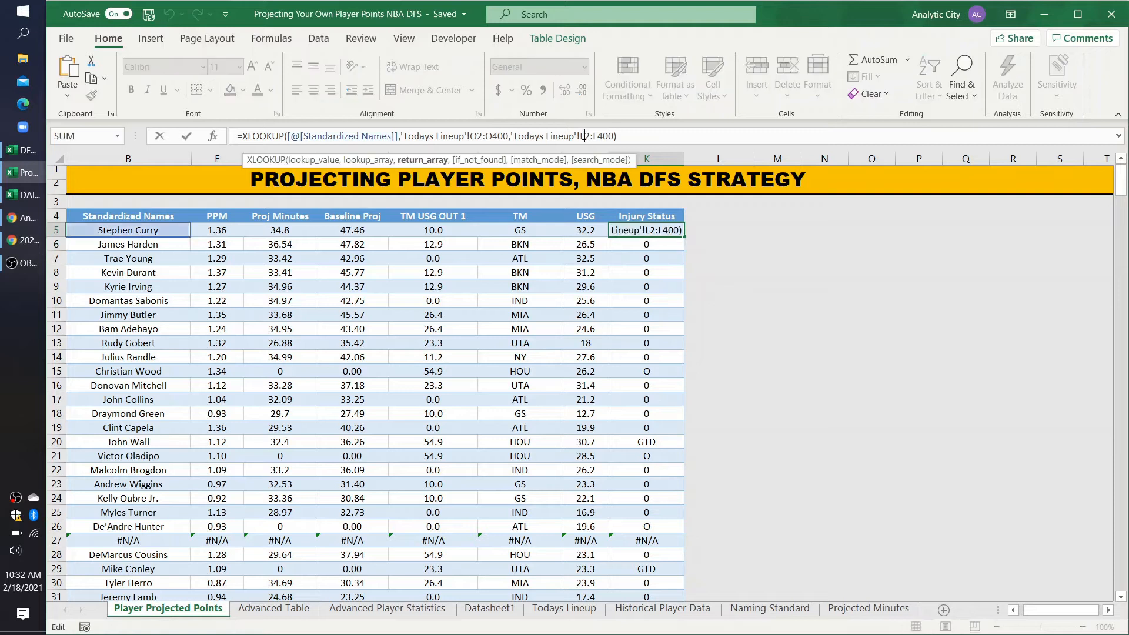
pyautogui.press('F4')
pyautogui.click(610, 135)
pyautogui.press('F4')
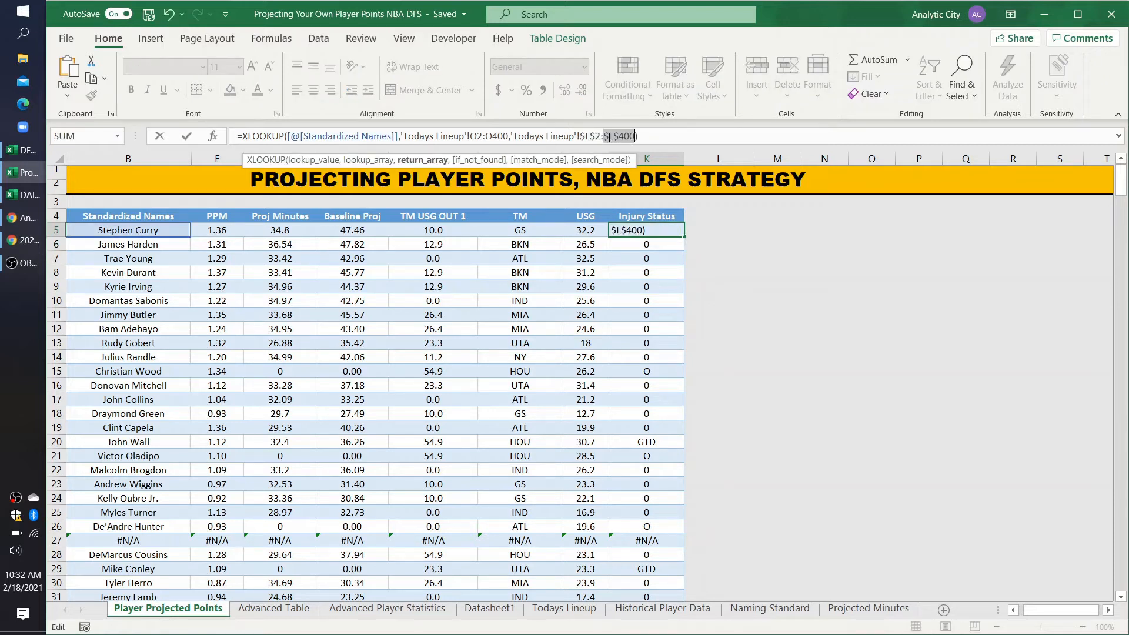
pyautogui.click(483, 135)
pyautogui.press('F4')
pyautogui.click(511, 136)
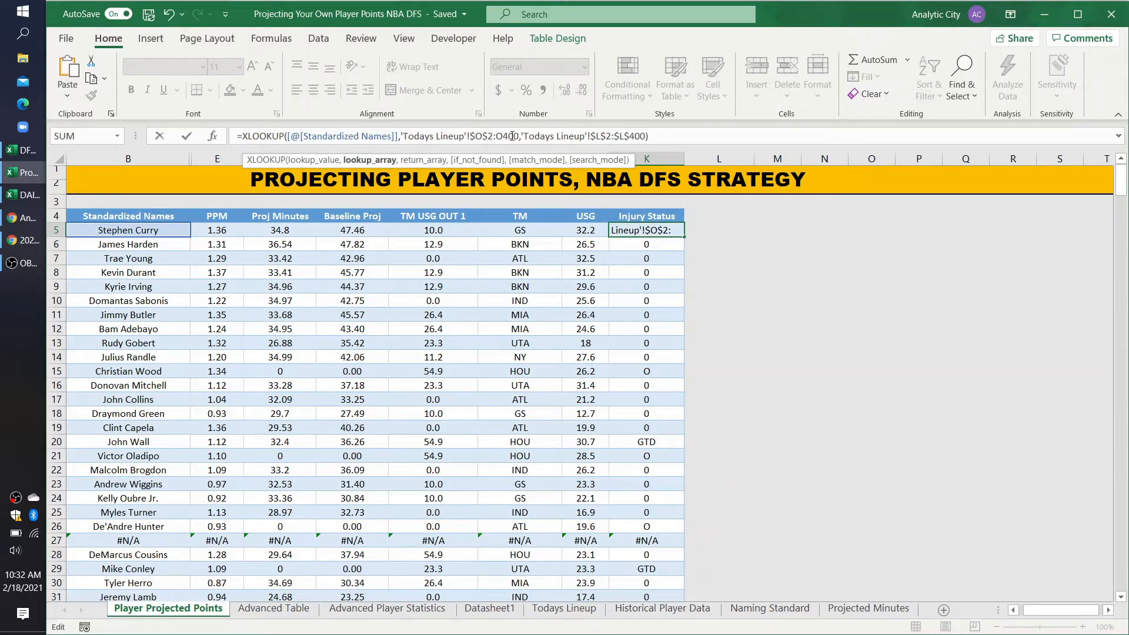
pyautogui.press('F4')
pyautogui.press('Return')
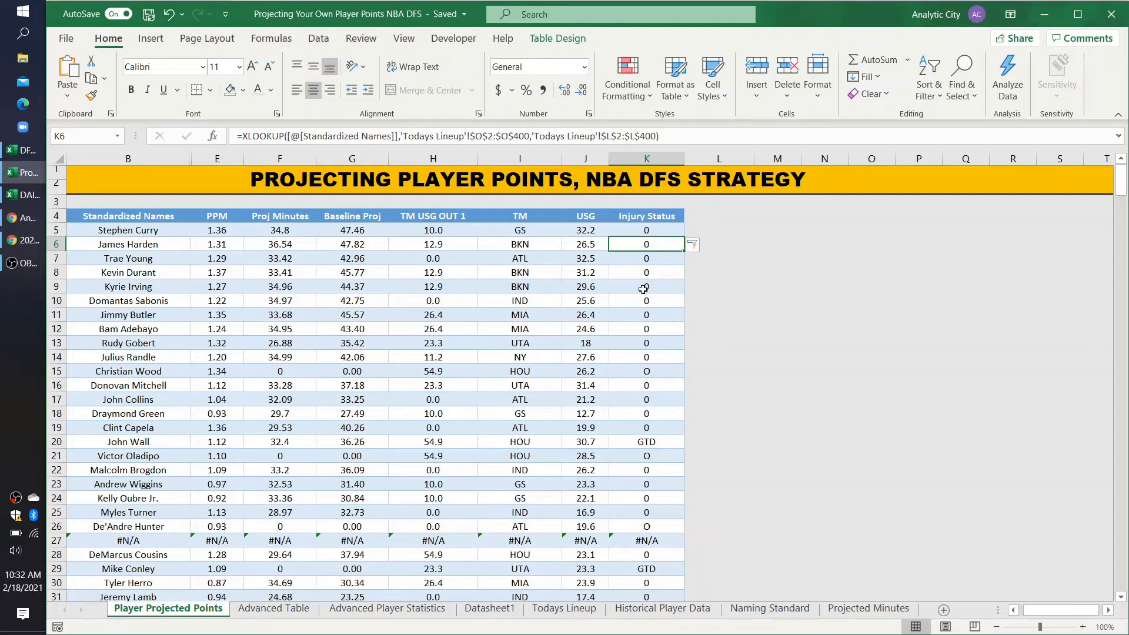
# Step: Add the header USG MISSING in L4, next to the Injury Status column
pyautogui.click(691, 219)
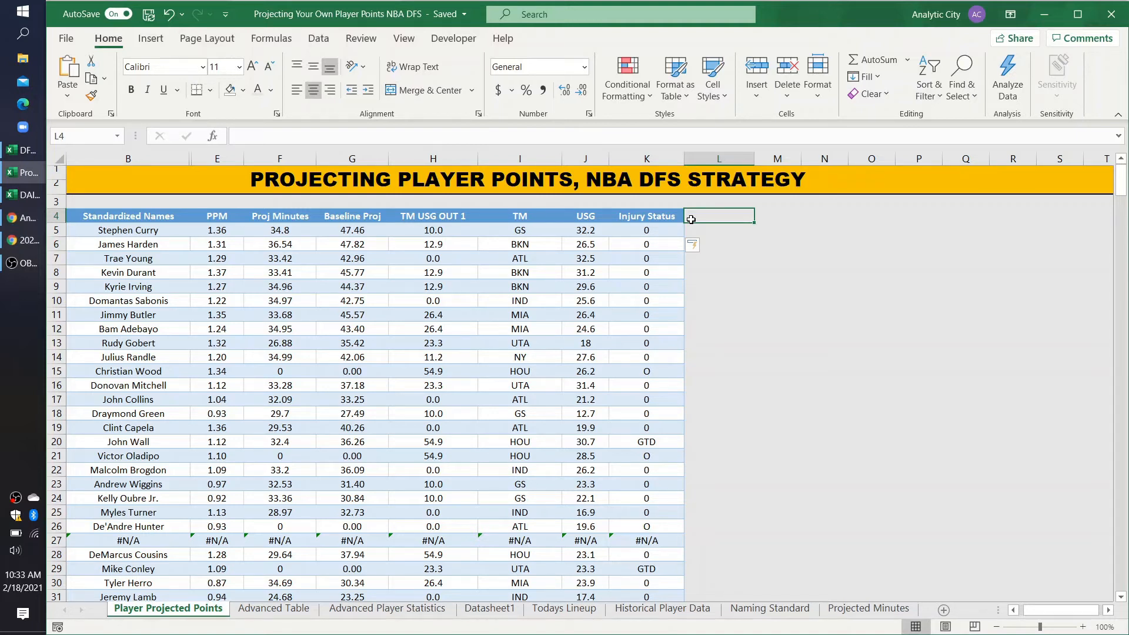
pyautogui.write('USG')
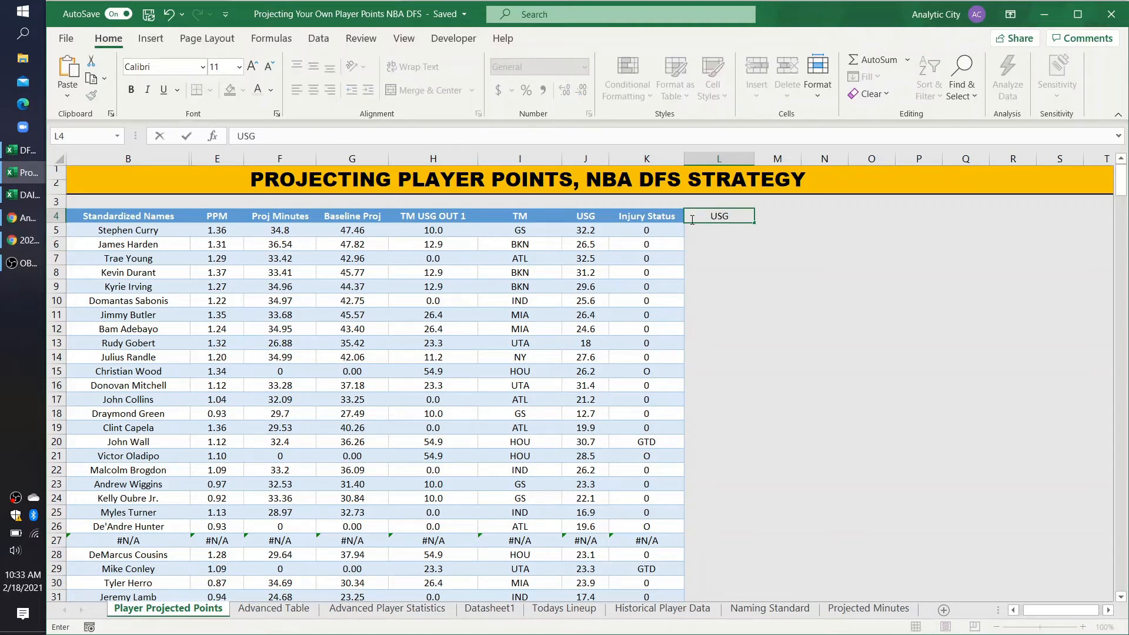
pyautogui.write(' MISSING')
pyautogui.press('Return')
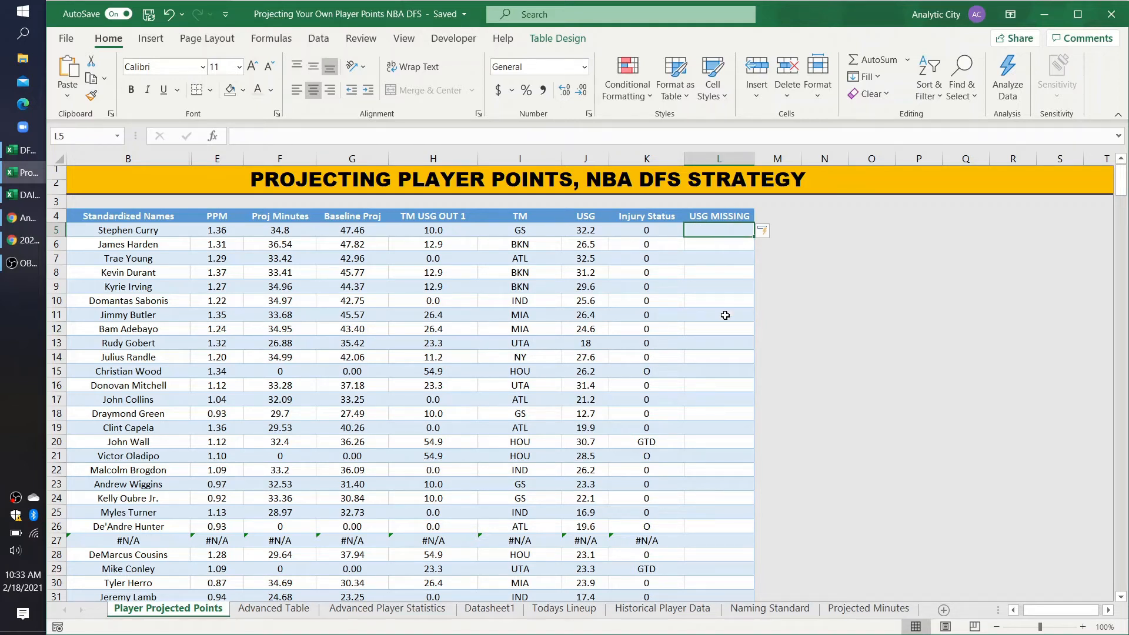
# Step: Enter an IF formula in L5 that returns the row's USG when Injury Status equals "O" and 0 otherwise
pyautogui.write('=if(')
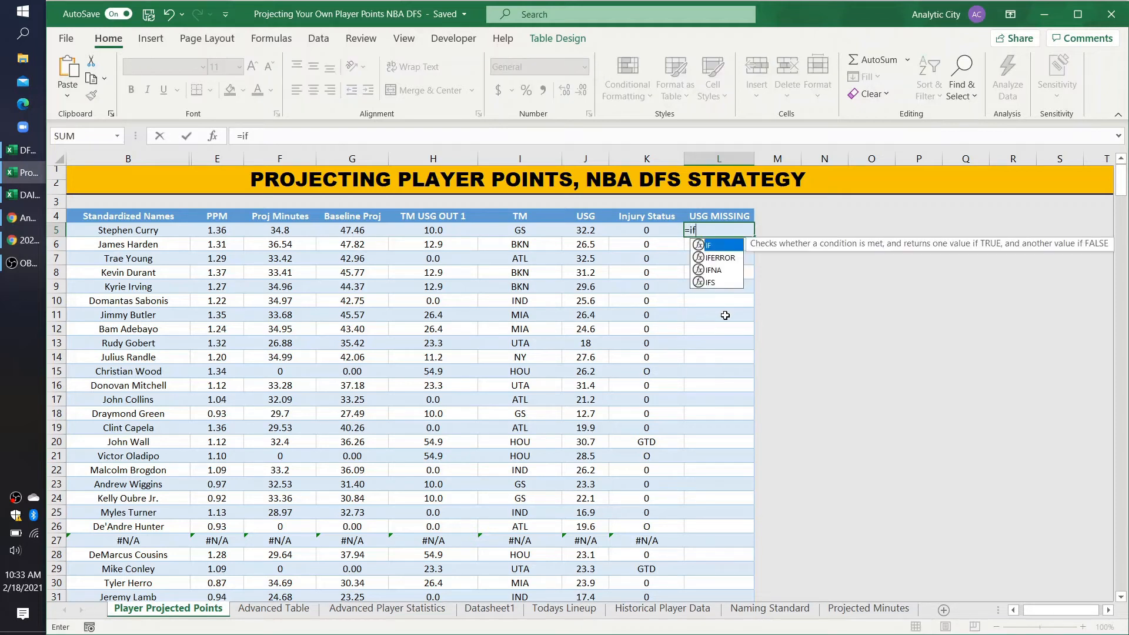
pyautogui.click(636, 235)
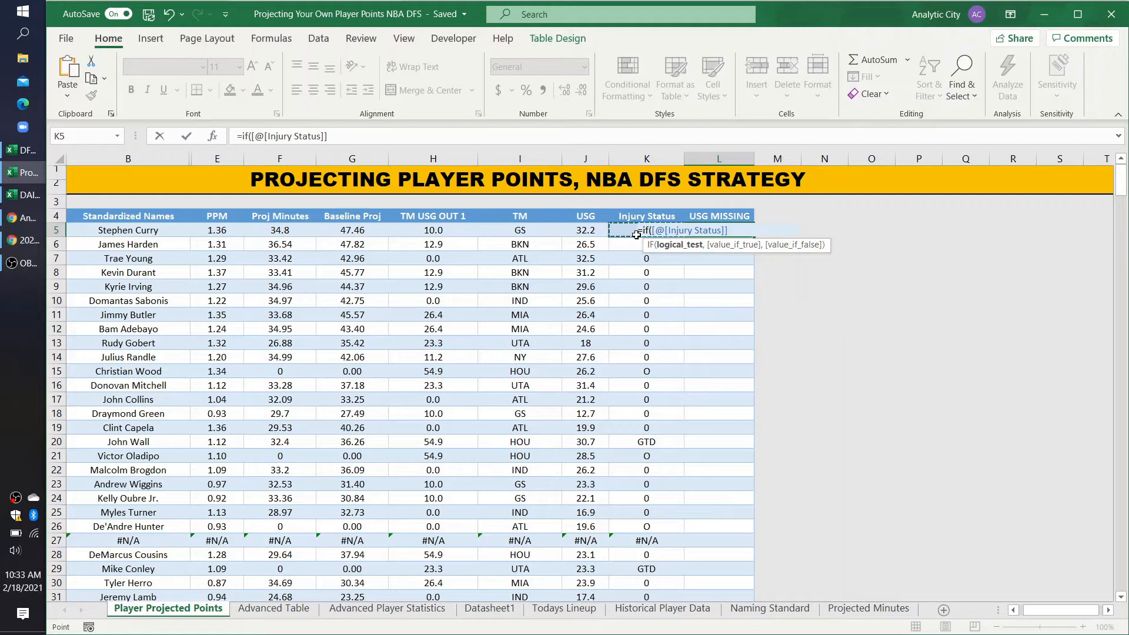
pyautogui.write('="O"')
pyautogui.click(350, 135)
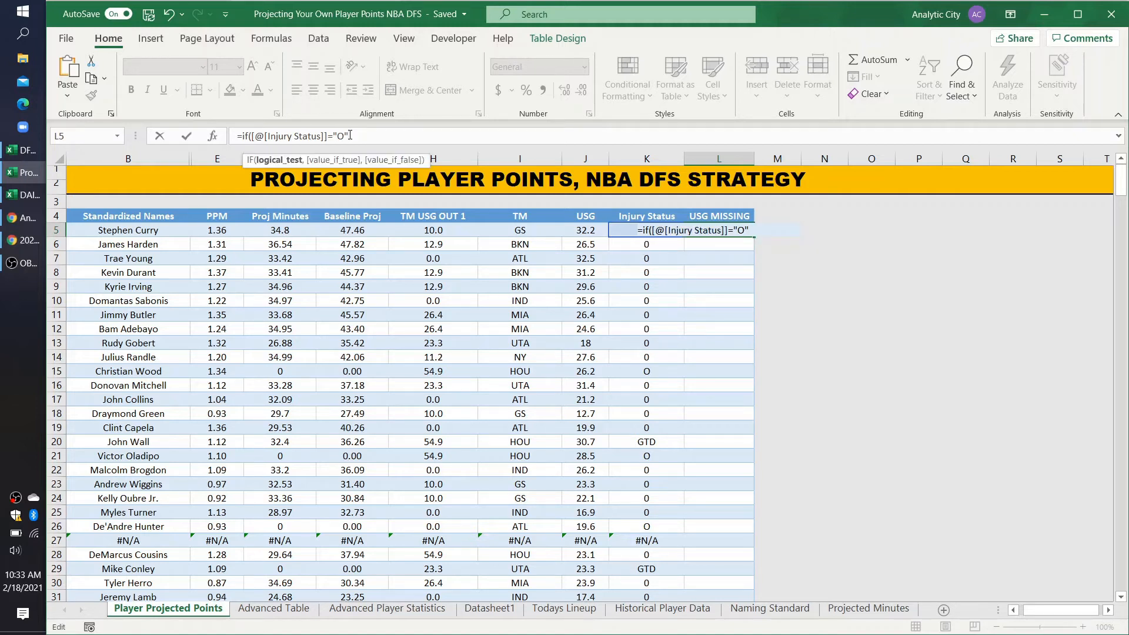
pyautogui.write(',')
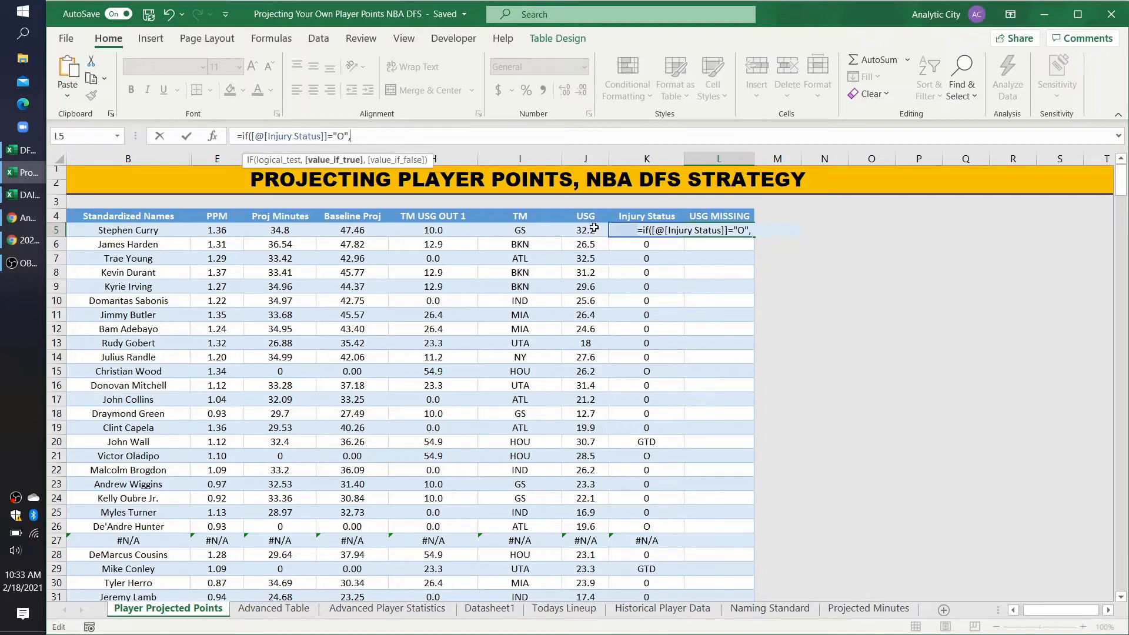
pyautogui.click(594, 228)
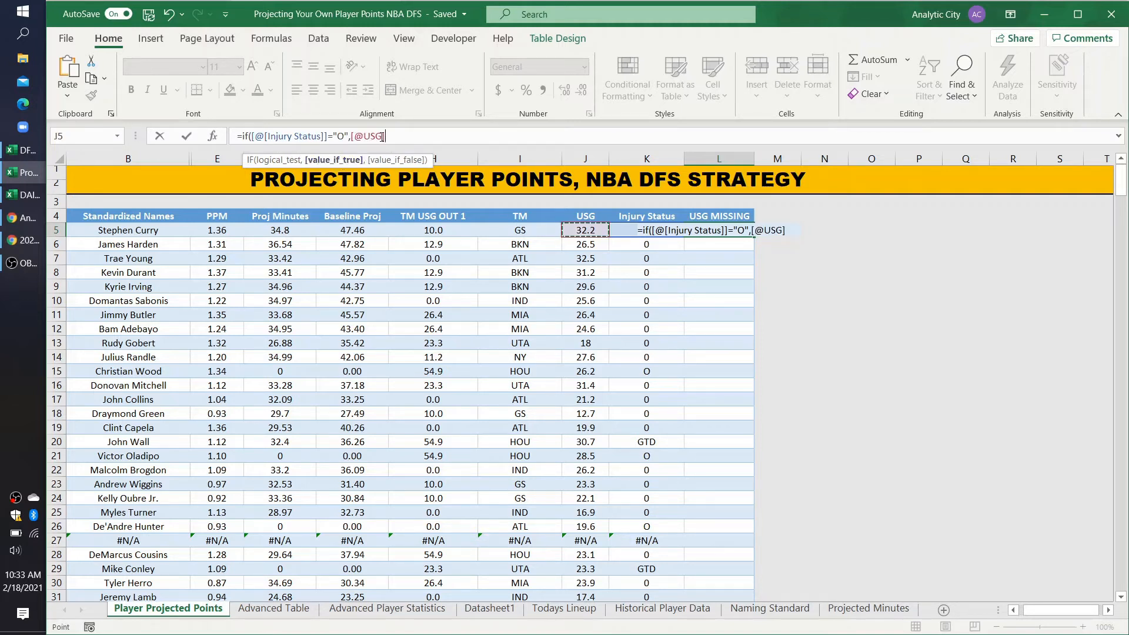
pyautogui.write(',')
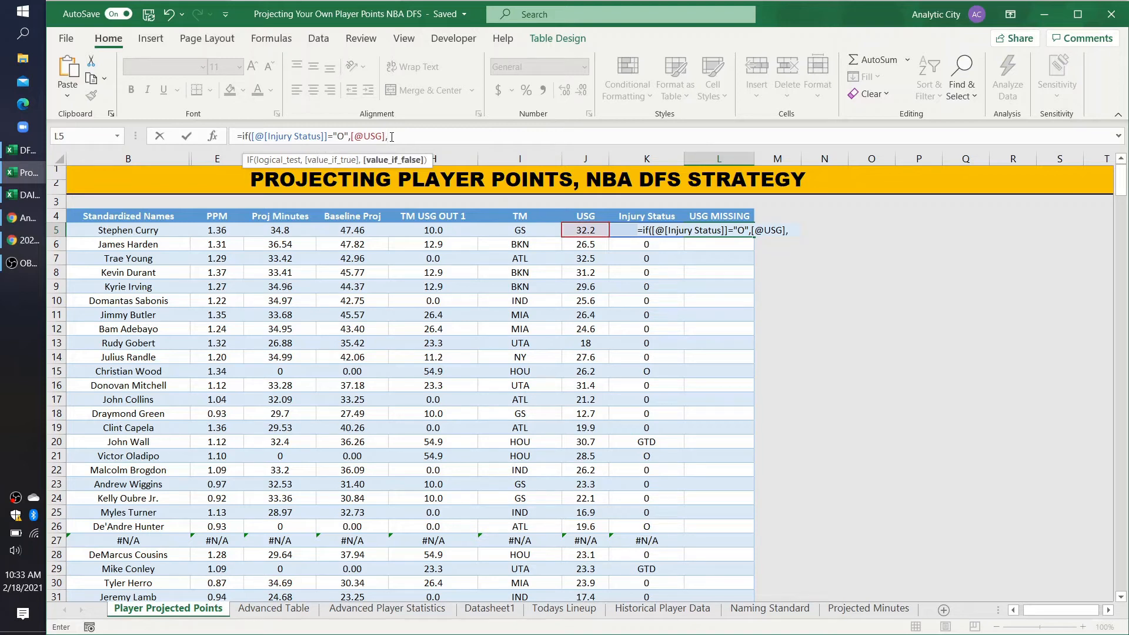
pyautogui.write('0)')
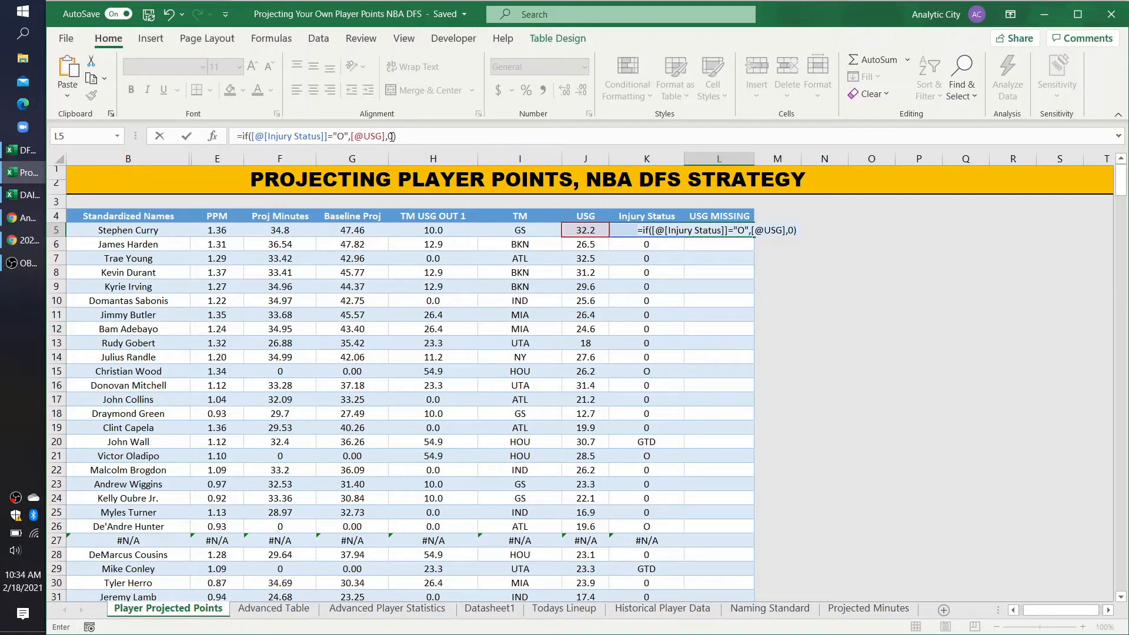
pyautogui.press('Return')
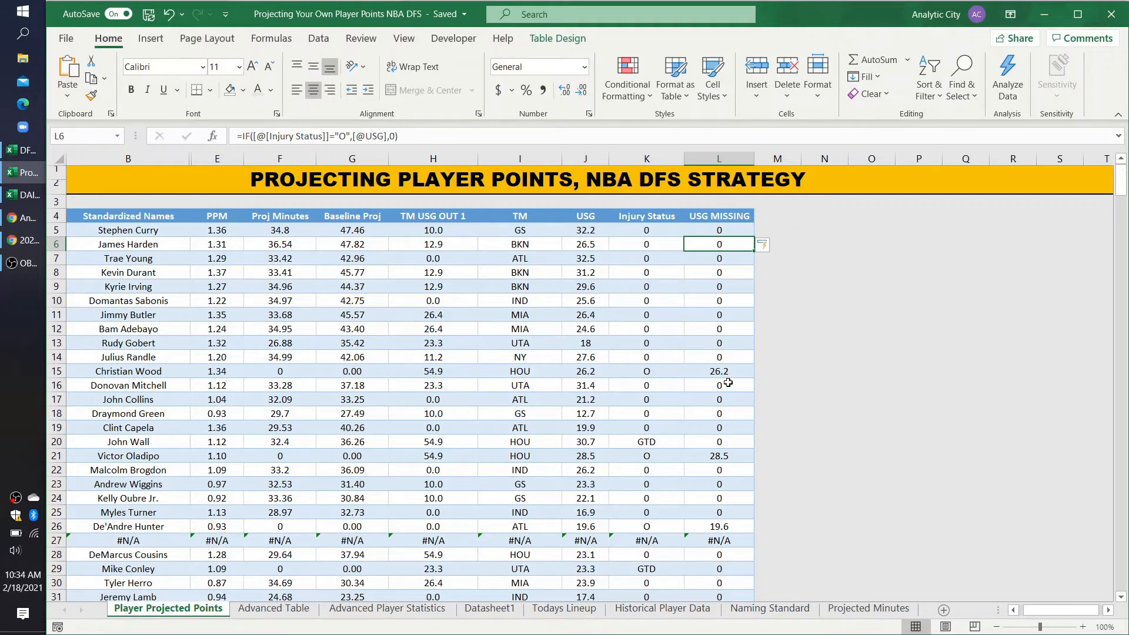
# Step: Examine the injury-flagged rows in the projections table and the source data on Advanced Table, Datasheet1 and Historical Player Data
pyautogui.click(665, 369)
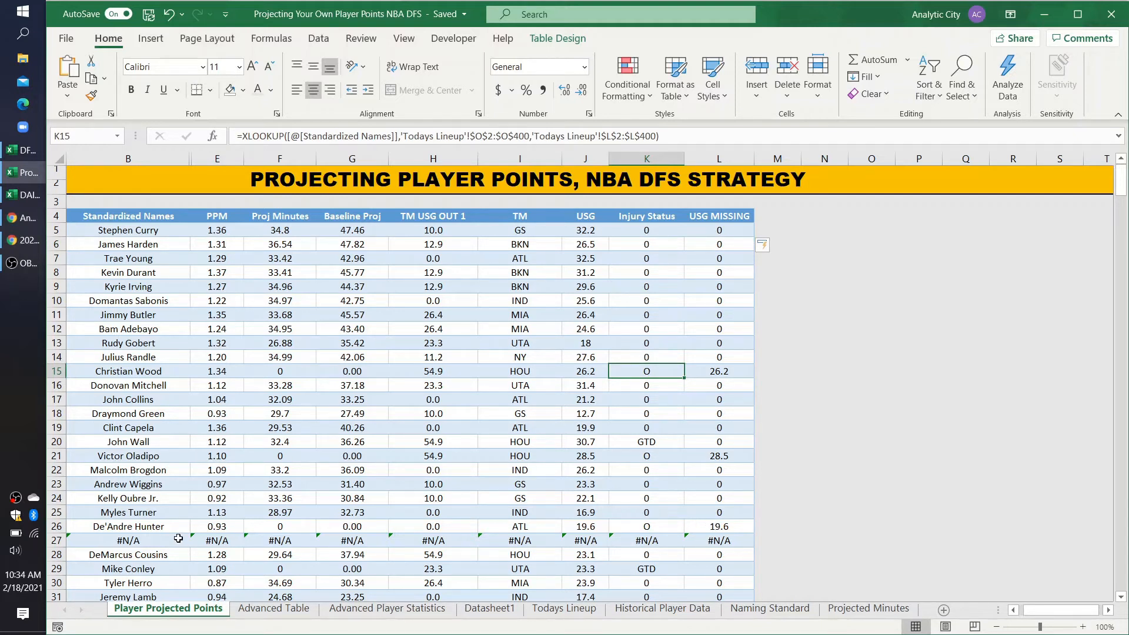
pyautogui.scroll(1, 609, 512)
pyautogui.scroll(-1, 612, 458)
pyautogui.click(290, 609)
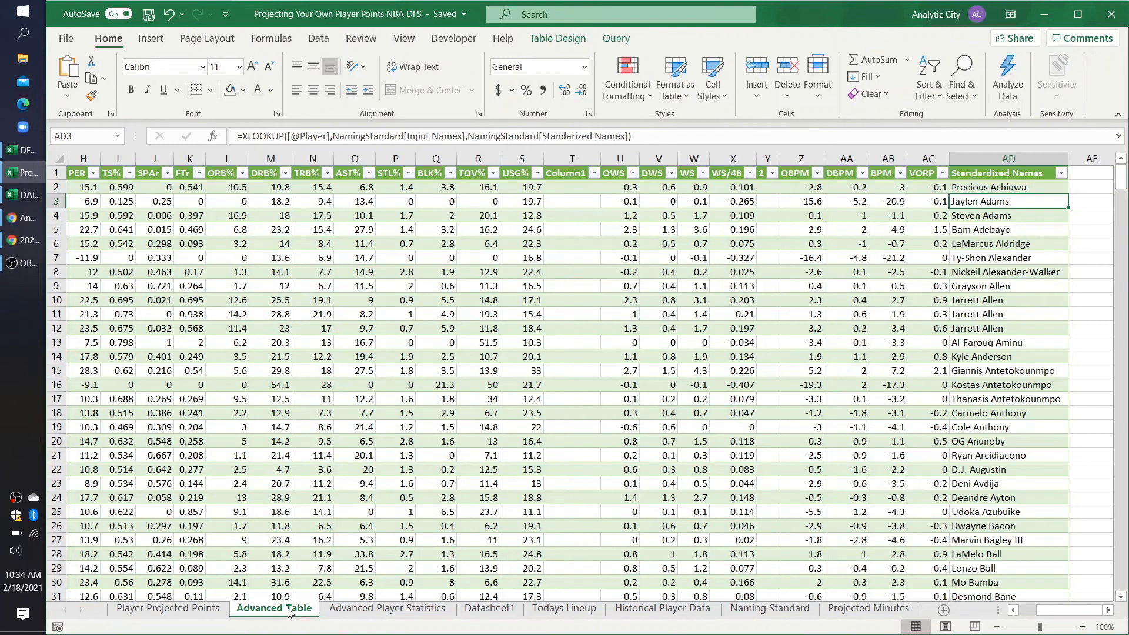
pyautogui.click(490, 609)
pyautogui.hscroll(2, 634, 239)
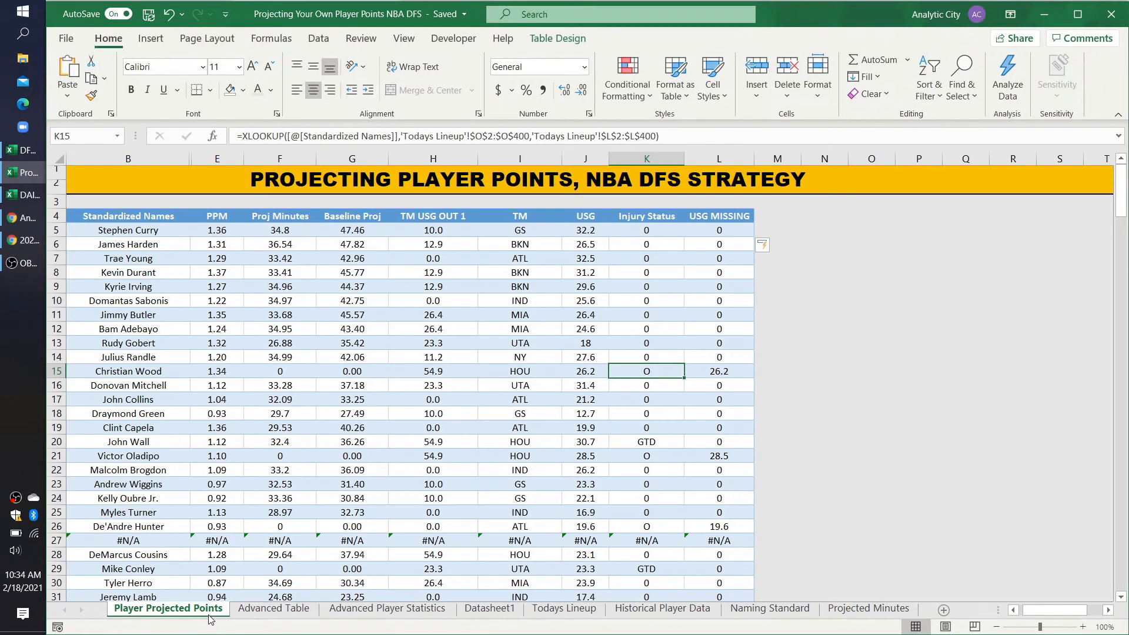
pyautogui.click(168, 609)
pyautogui.click(701, 611)
pyautogui.scroll(20, 485, 444)
pyautogui.scroll(20, 486, 446)
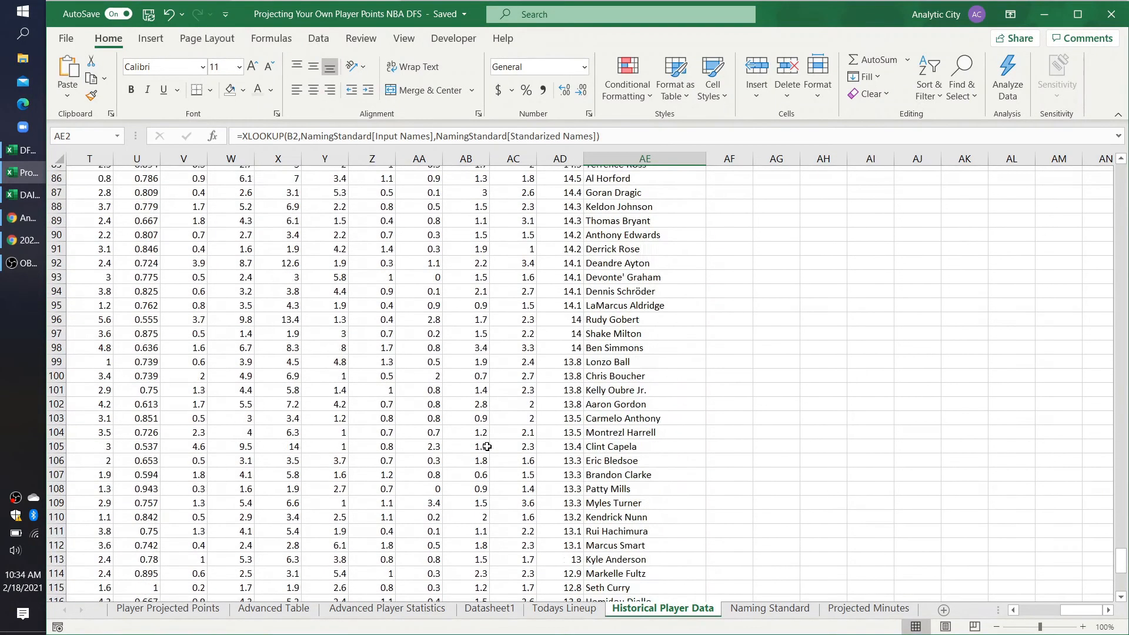
pyautogui.hscroll(-10, 358, 573)
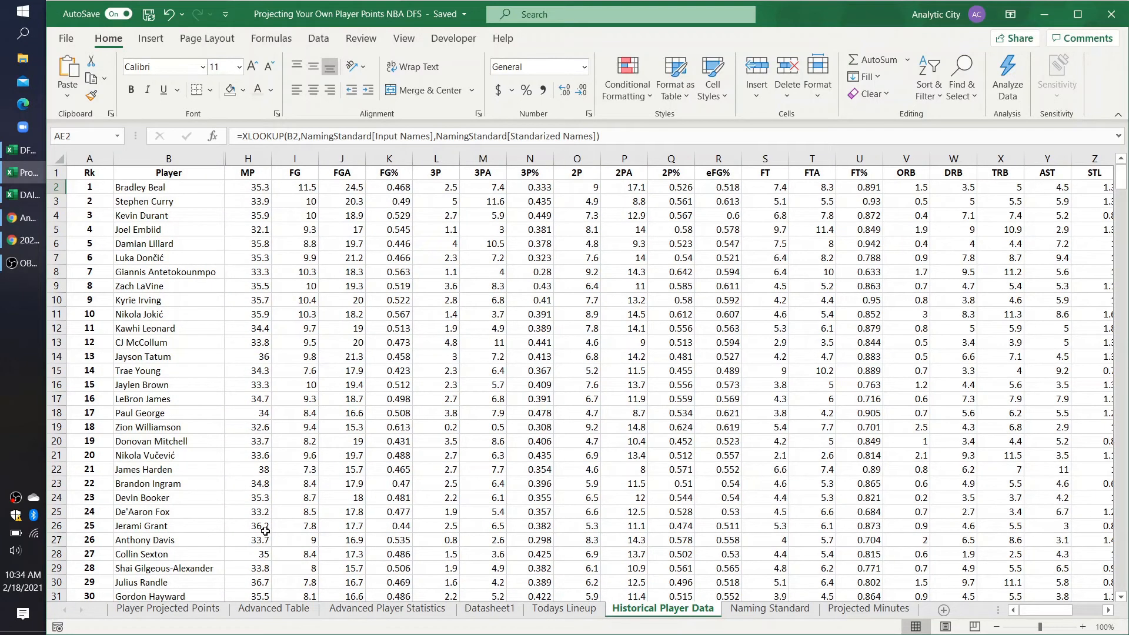
pyautogui.click(168, 609)
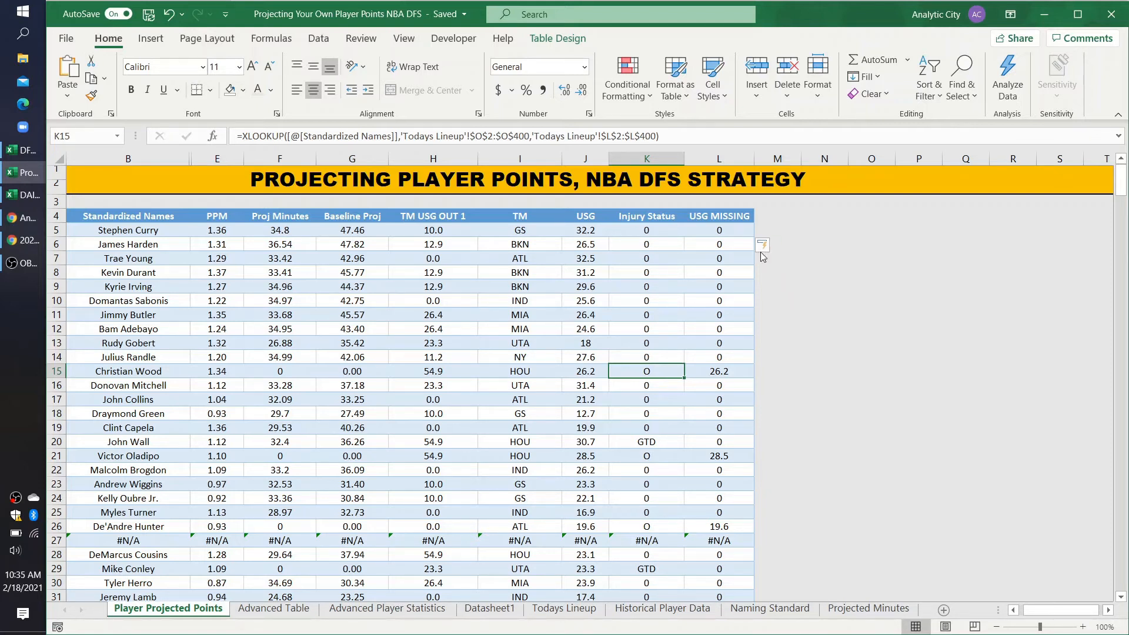
# Step: Add the header USG OUT in M4 and widen column M
pyautogui.click(762, 216)
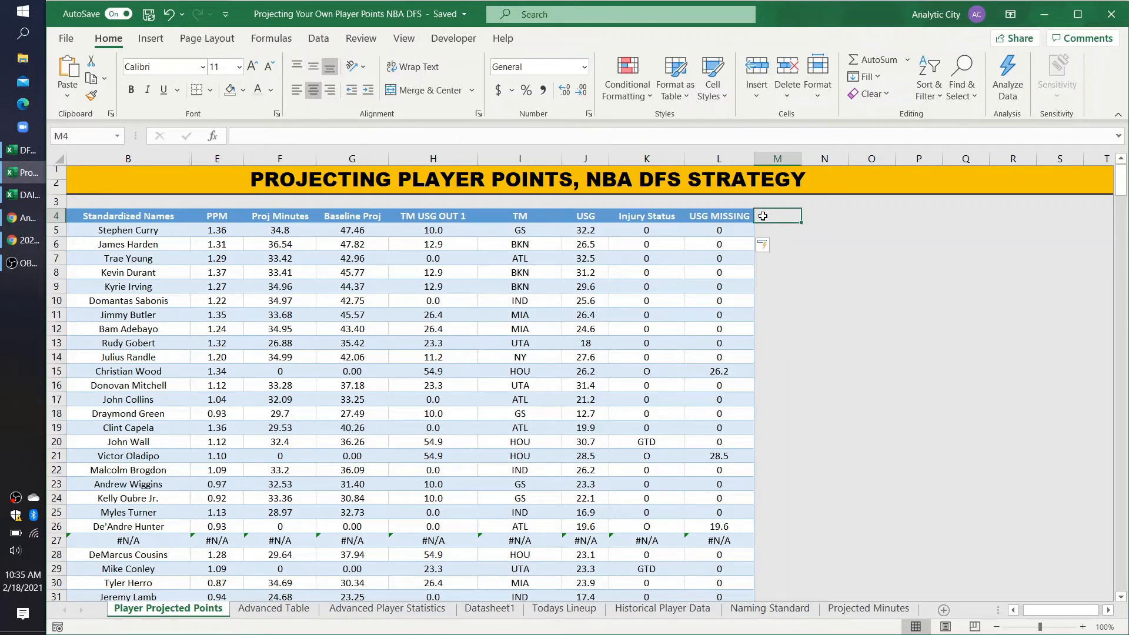
pyautogui.write('USG OUT')
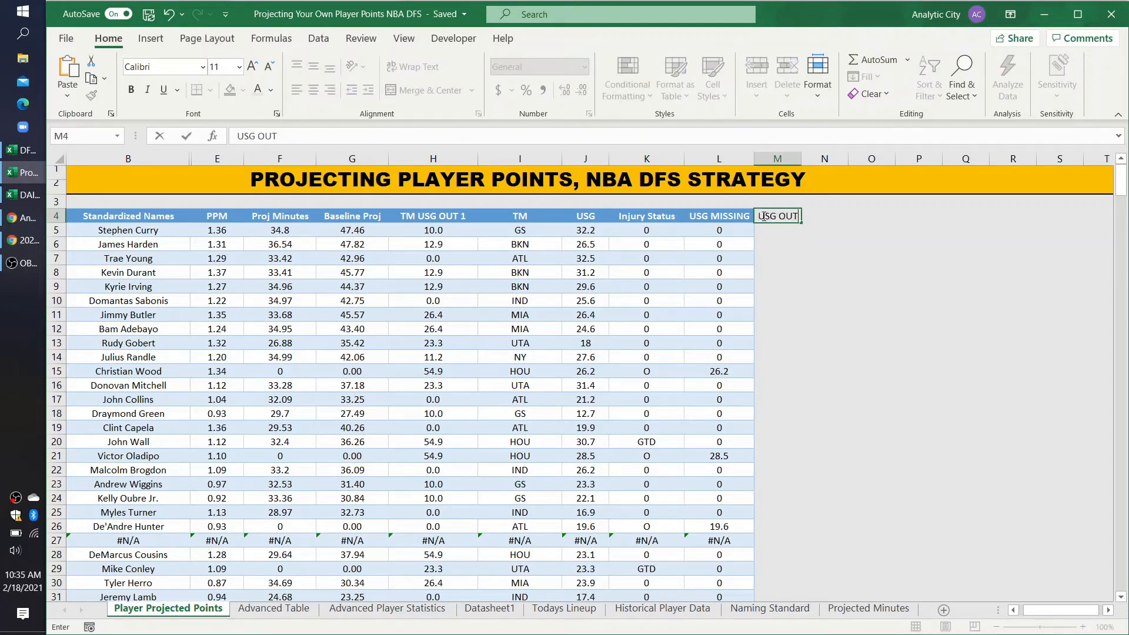
pyautogui.press('Return')
pyautogui.moveTo(801, 159); pyautogui.dragTo(834, 159)
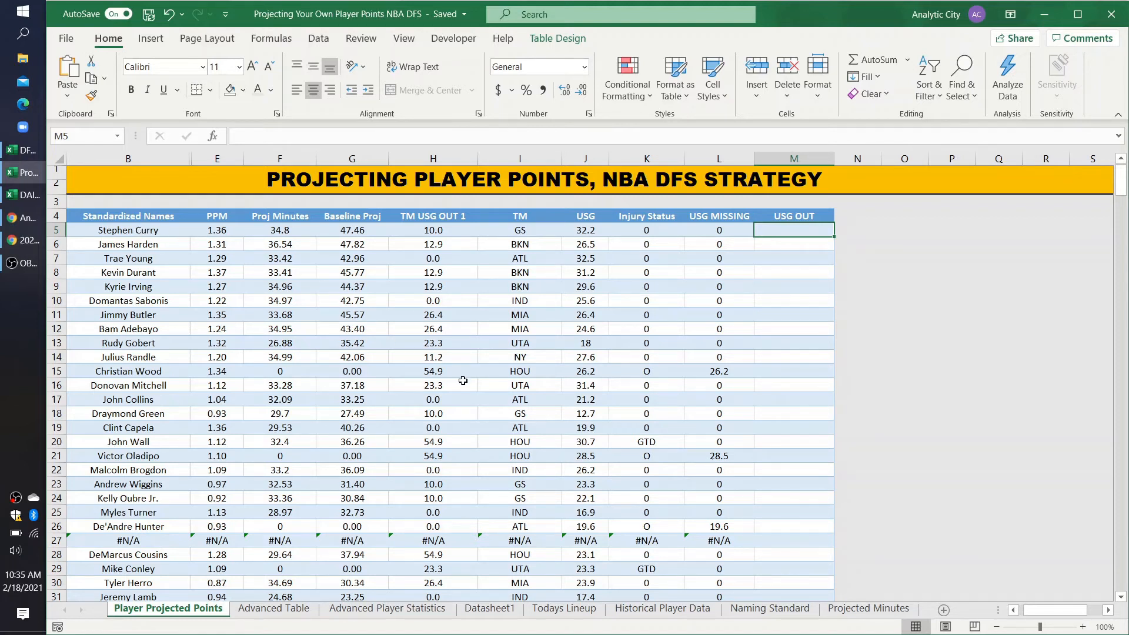
pyautogui.write('SUMIFS(')
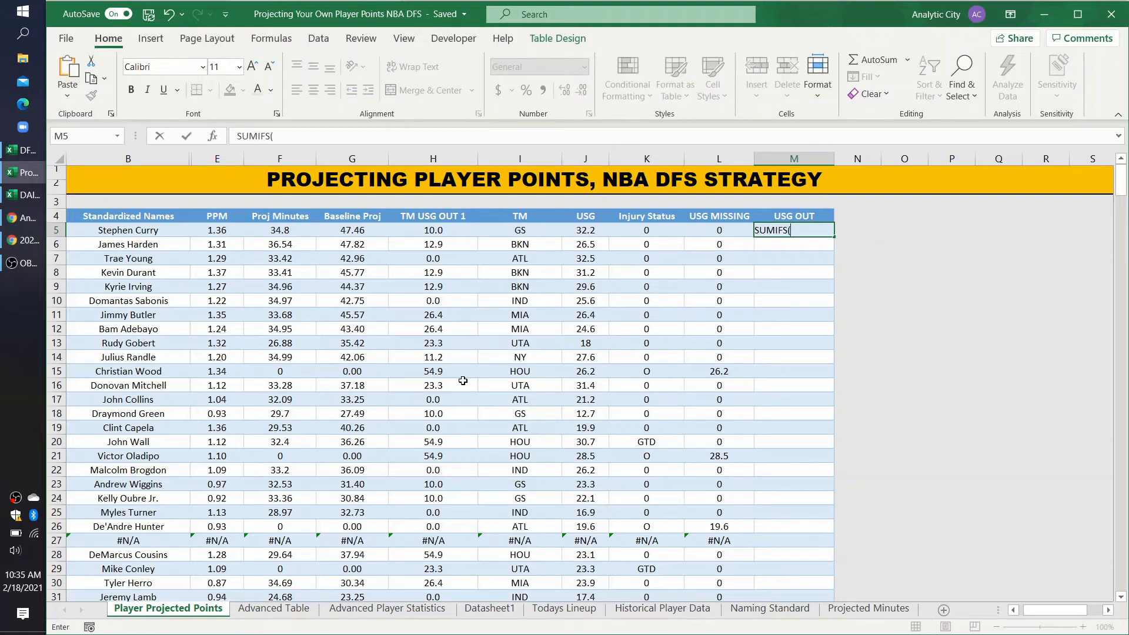
pyautogui.click(291, 132)
pyautogui.press('BackSpace')
pyautogui.press('BackSpace')
pyautogui.press('BackSpace')
pyautogui.press('BackSpace')
pyautogui.press('BackSpace')
pyautogui.press('BackSpace')
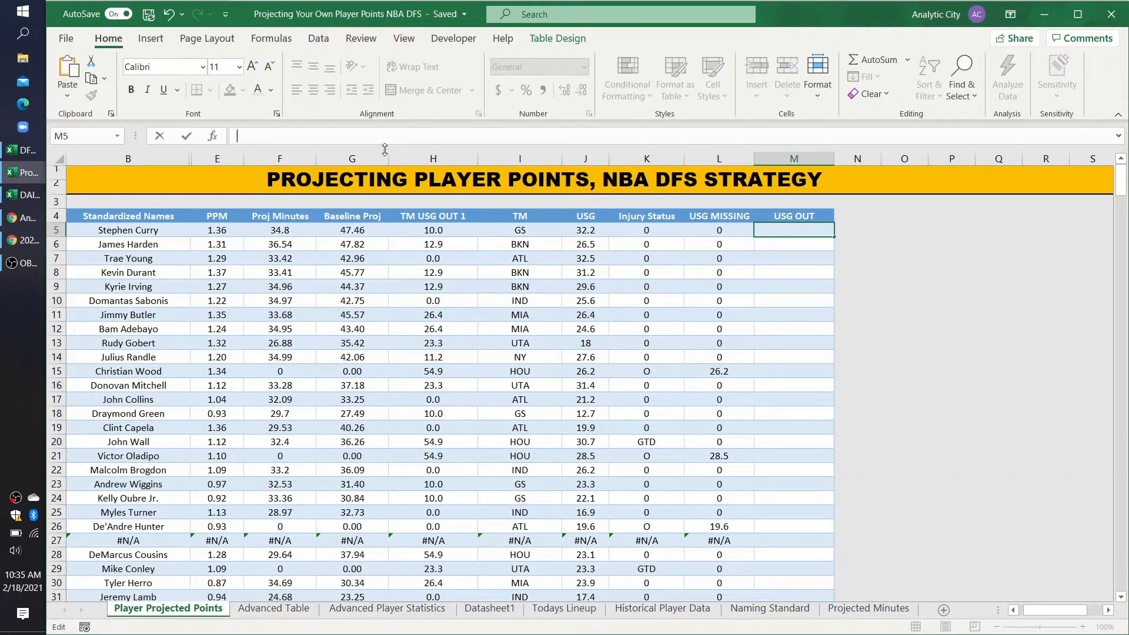
# Step: Start a SUMIFS in USG OUT cell M5 with the whole column ProjectedPoints[USG MISSING] as the sum range
pyautogui.write('=sumif')
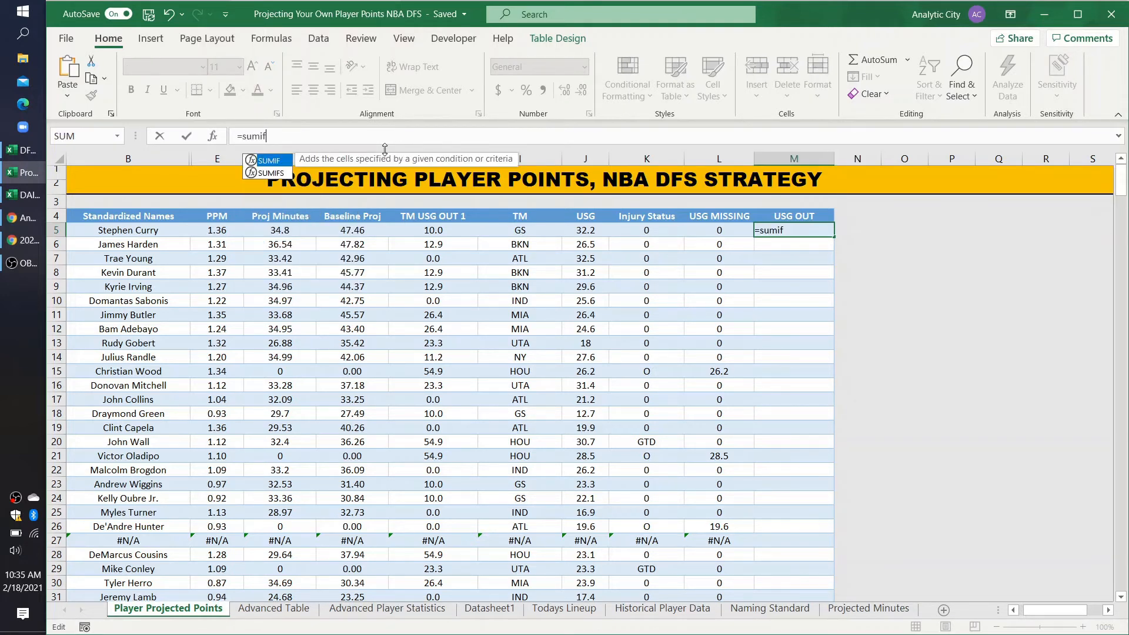
pyautogui.write('s(')
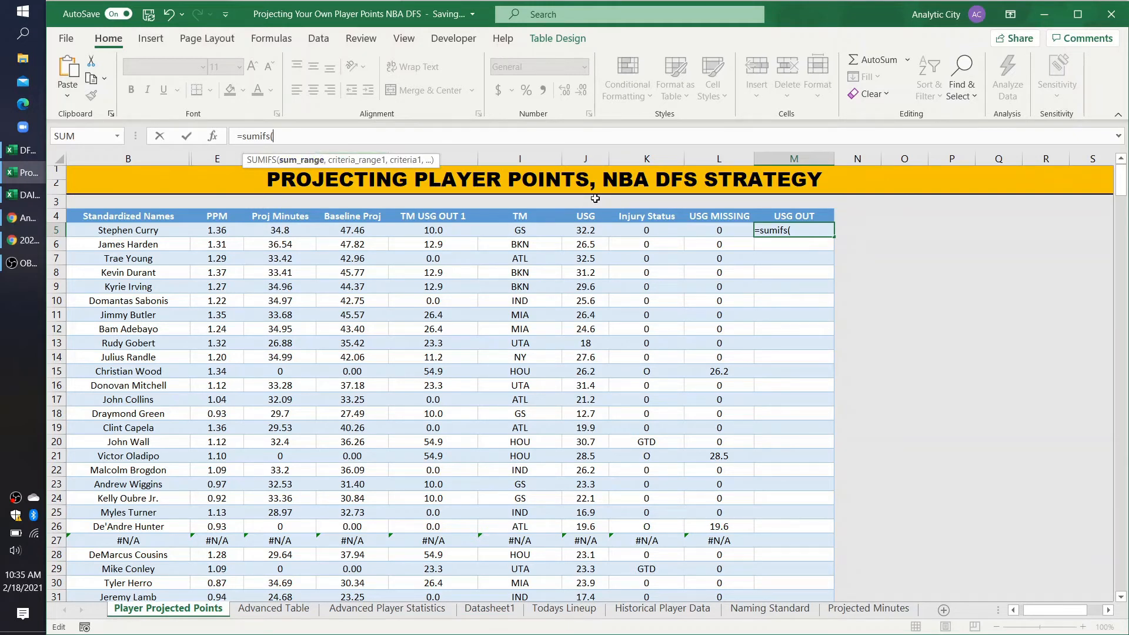
pyautogui.moveTo(719, 231)
pyautogui.mouseDown()
pyautogui.moveTo(713, 324)
pyautogui.moveTo(729, 280)
pyautogui.moveTo(710, 202)
pyautogui.moveTo(718, 233)
pyautogui.mouseUp()
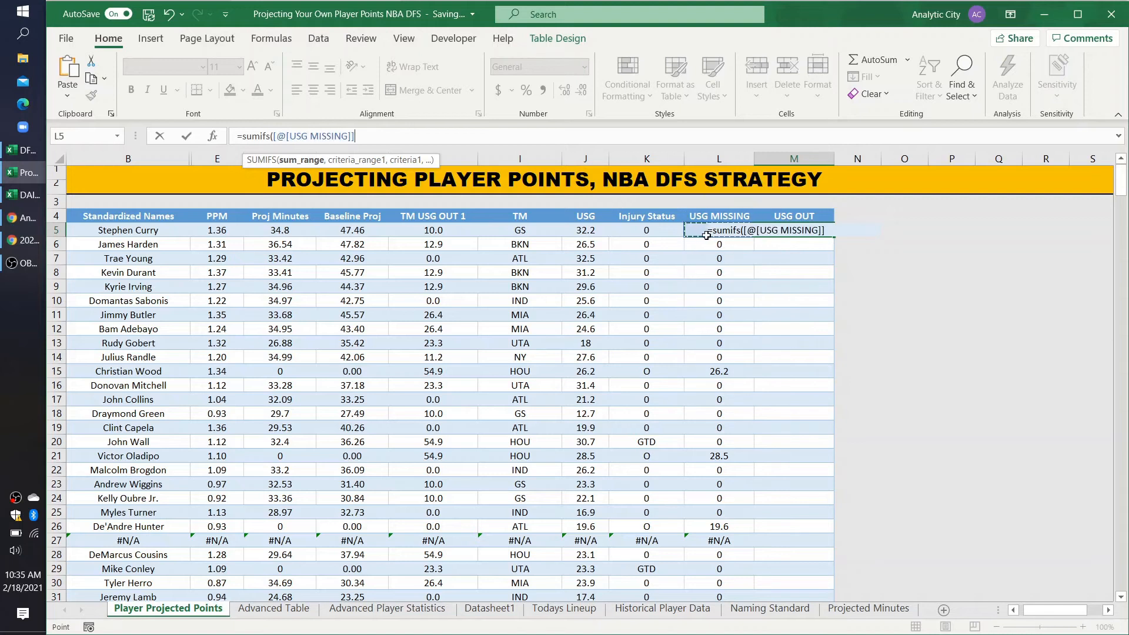
pyautogui.moveTo(354, 136); pyautogui.dragTo(323, 140)
pyautogui.click(287, 136)
pyautogui.press('BackSpace')
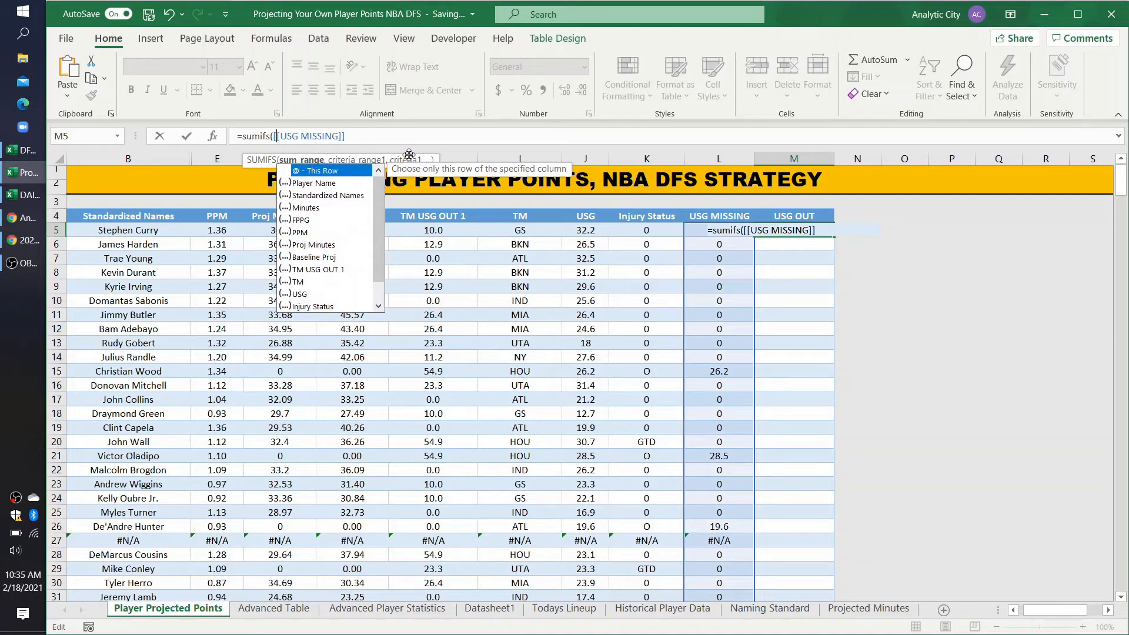
pyautogui.press('BackSpace')
pyautogui.write('proje')
pyautogui.doubleClick(325, 170)
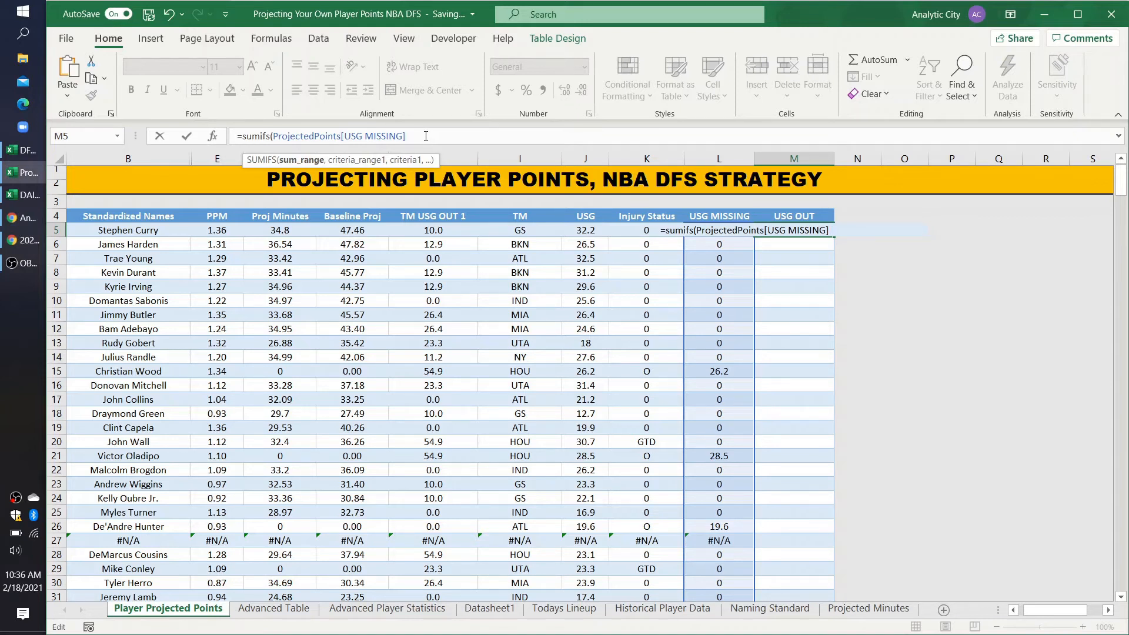
pyautogui.write(',')
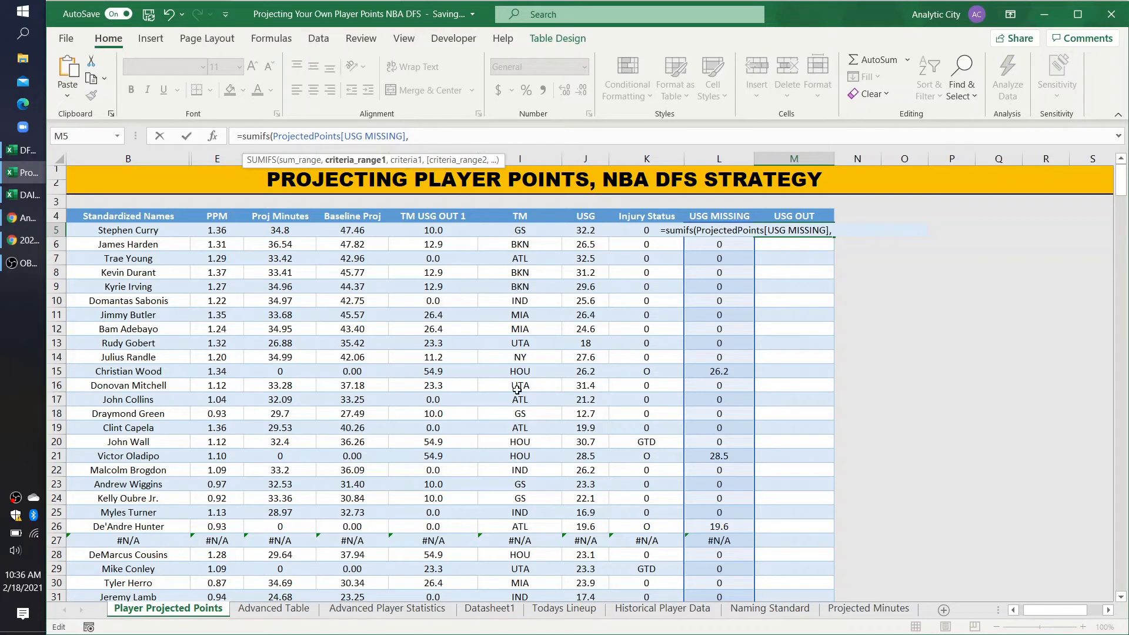
pyautogui.write('projec')
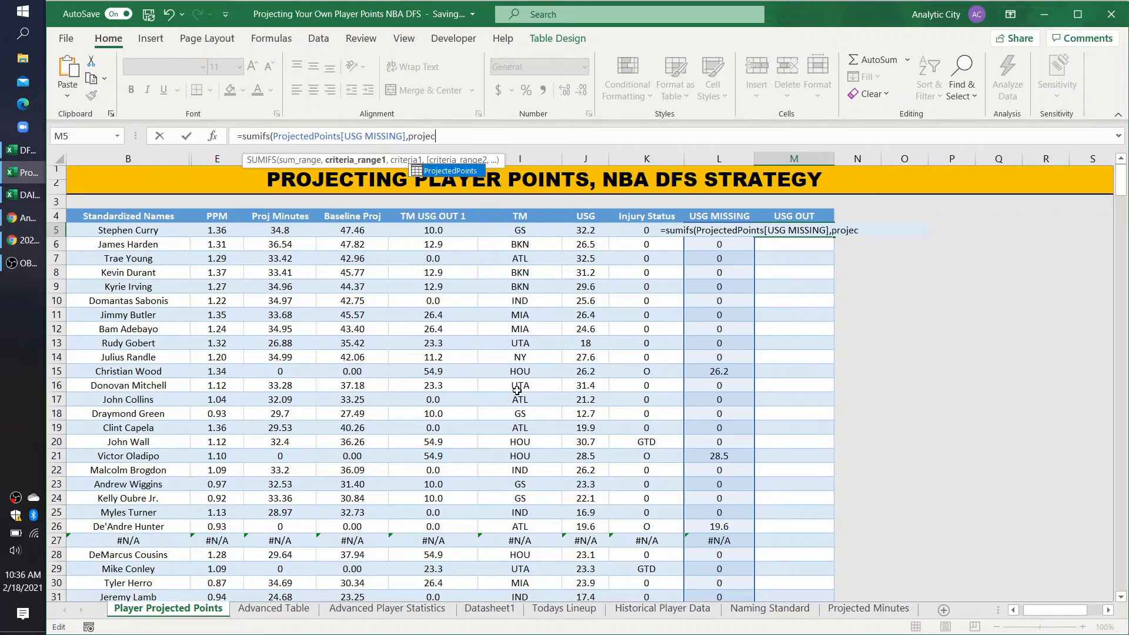
pyautogui.doubleClick(464, 171)
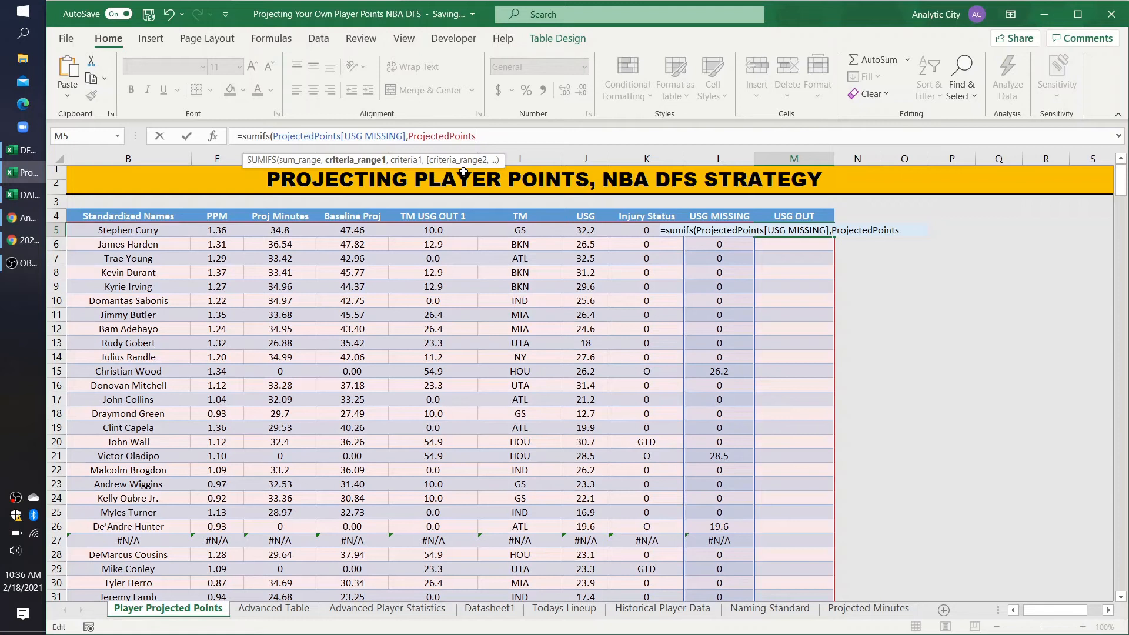
pyautogui.write('[TM]')
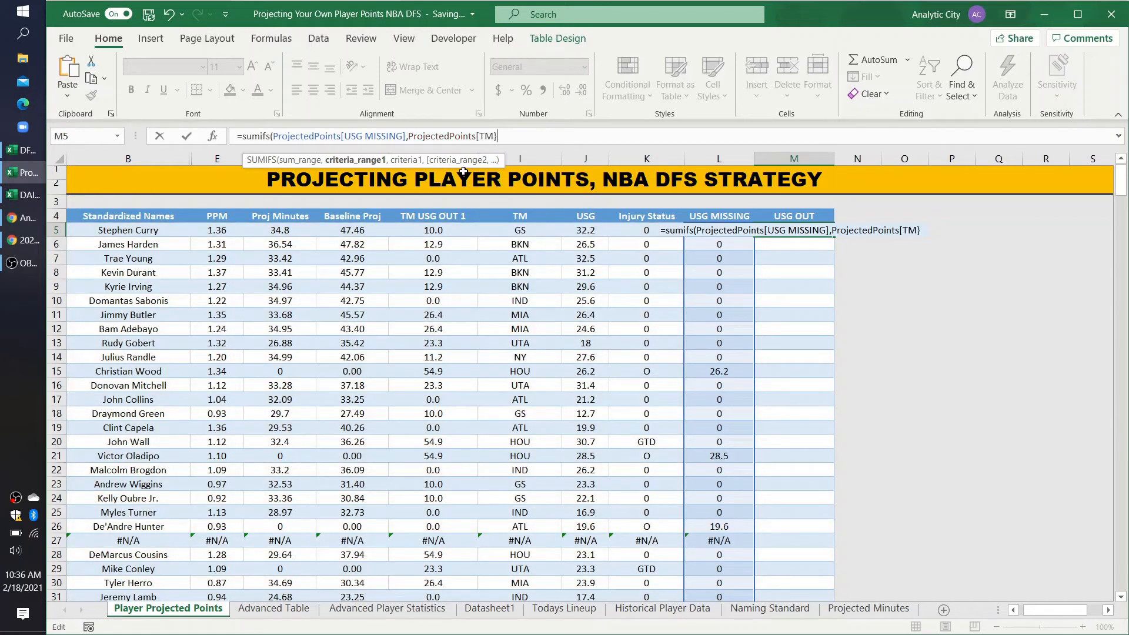
pyautogui.press('BackSpace')
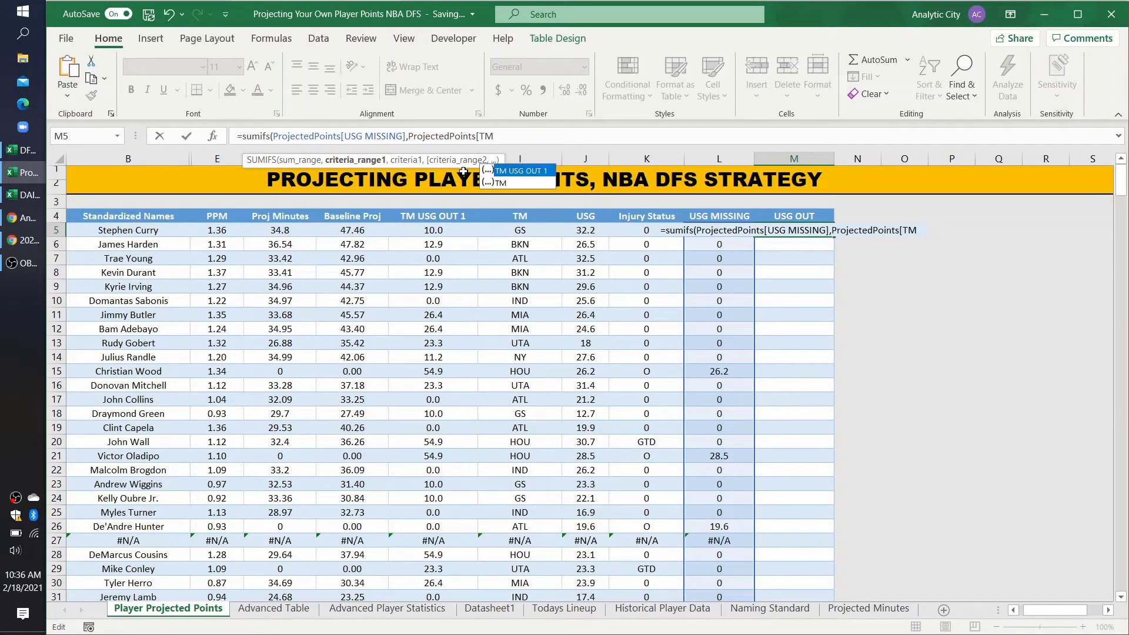
pyautogui.write('],')
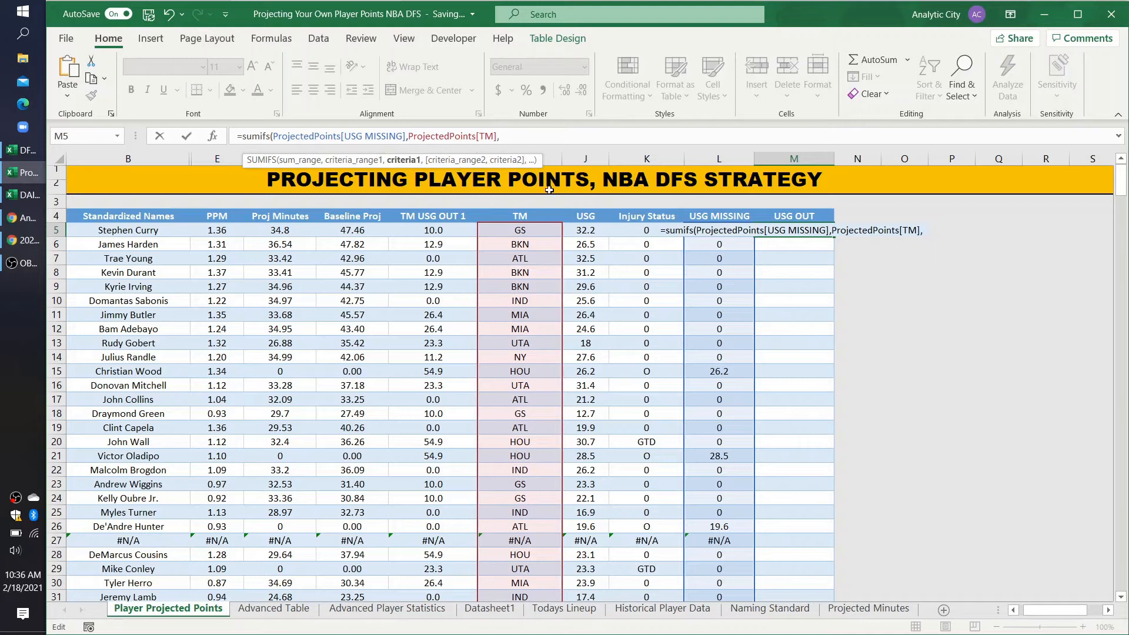
pyautogui.click(540, 230)
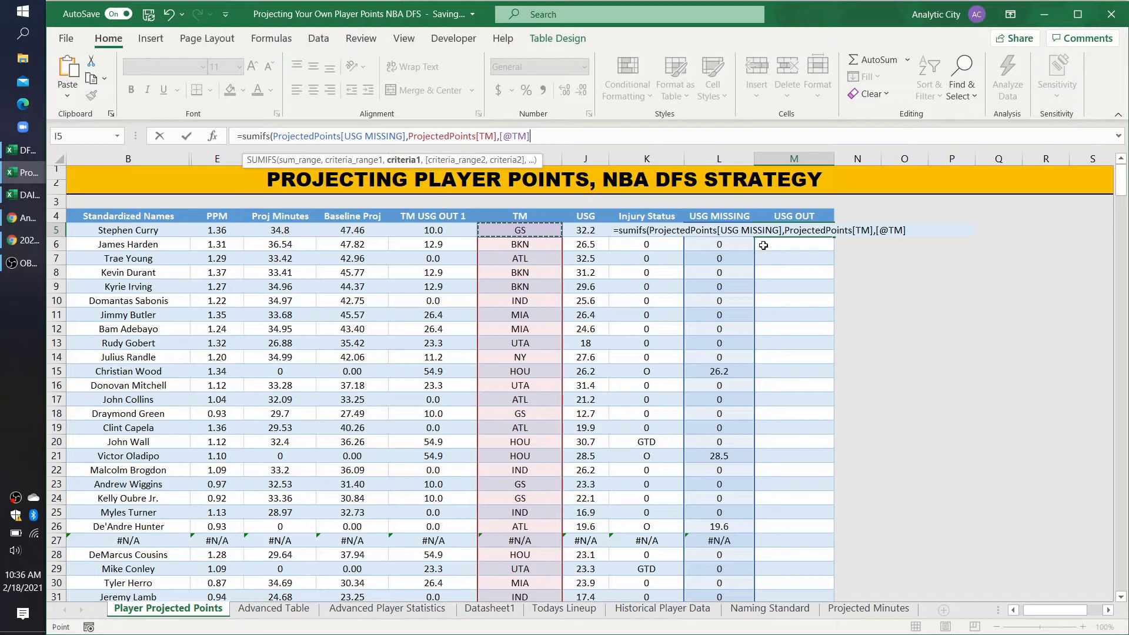
pyautogui.write(')')
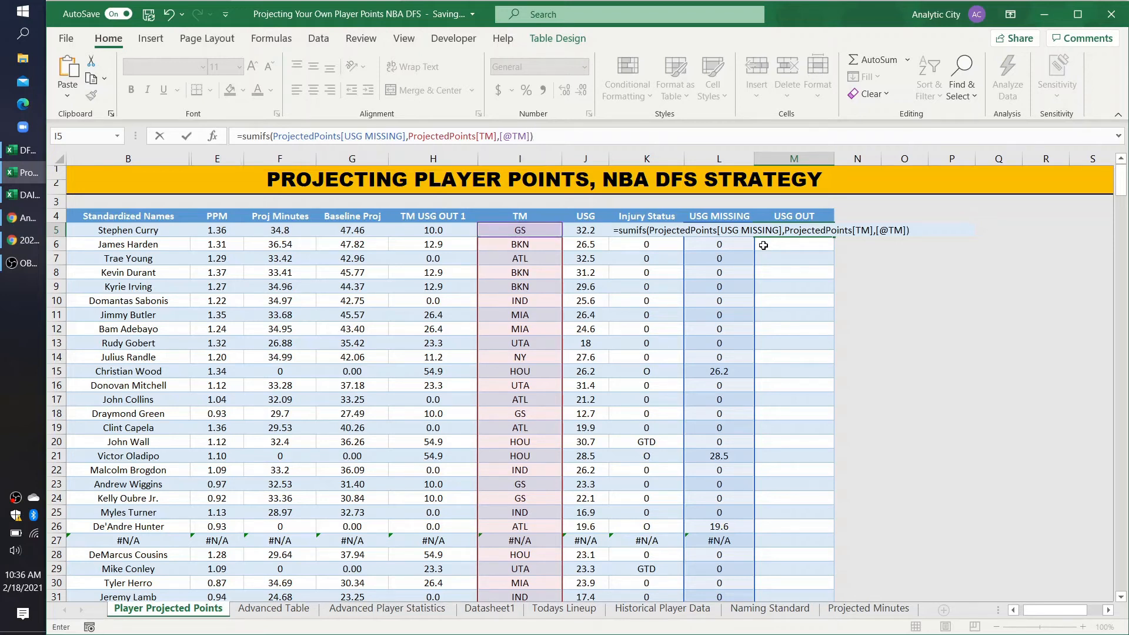
pyautogui.press('Return')
# Step: Review the USG OUT formula and compare its results with TM USG out and the minimum-minutes note on Datasheet1
pyautogui.click(805, 228)
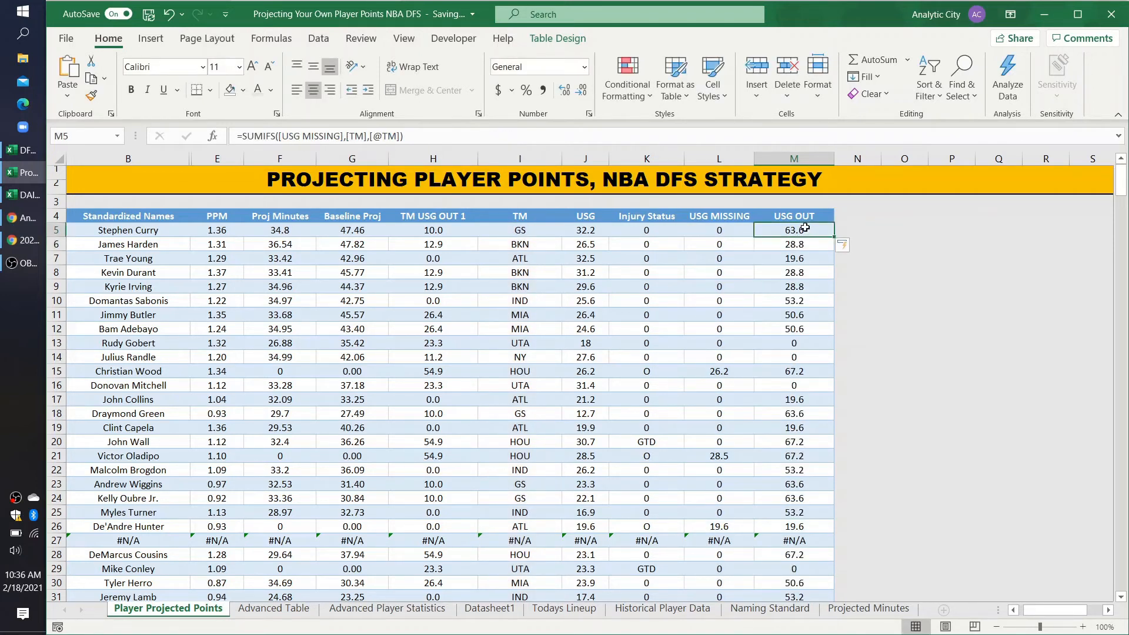
pyautogui.click(345, 137)
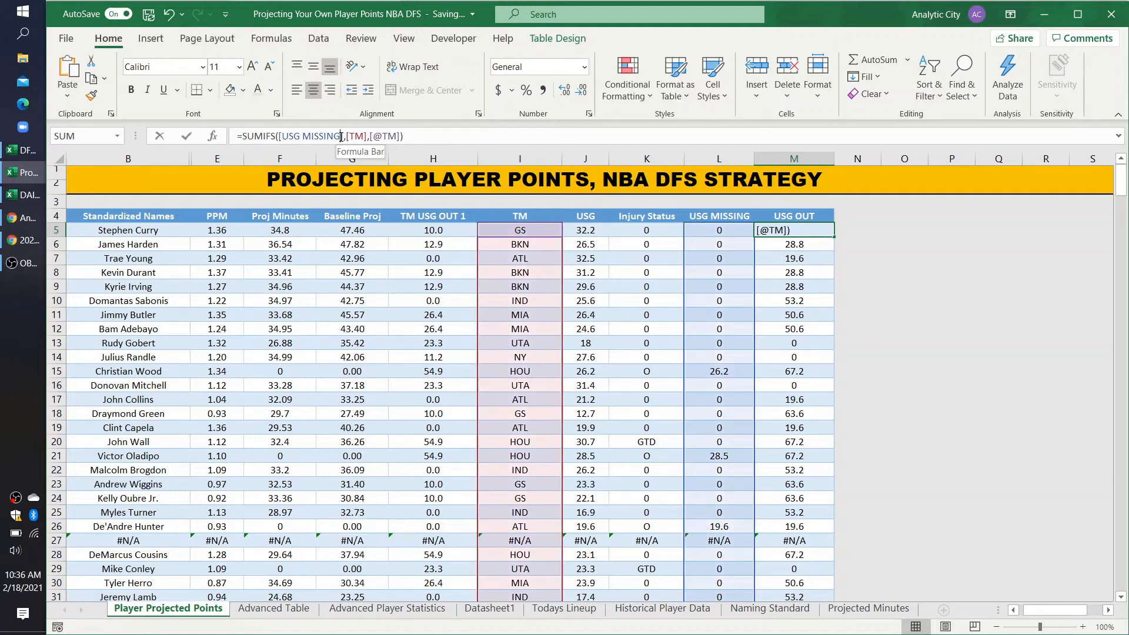
pyautogui.press('Return')
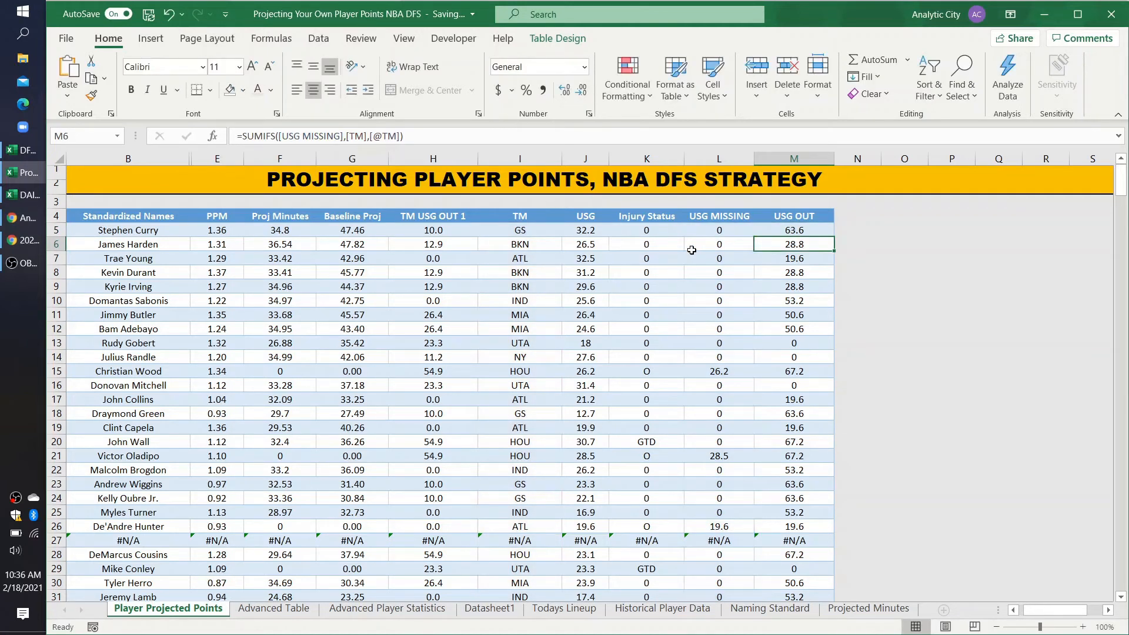
pyautogui.scroll(-12, 759, 334)
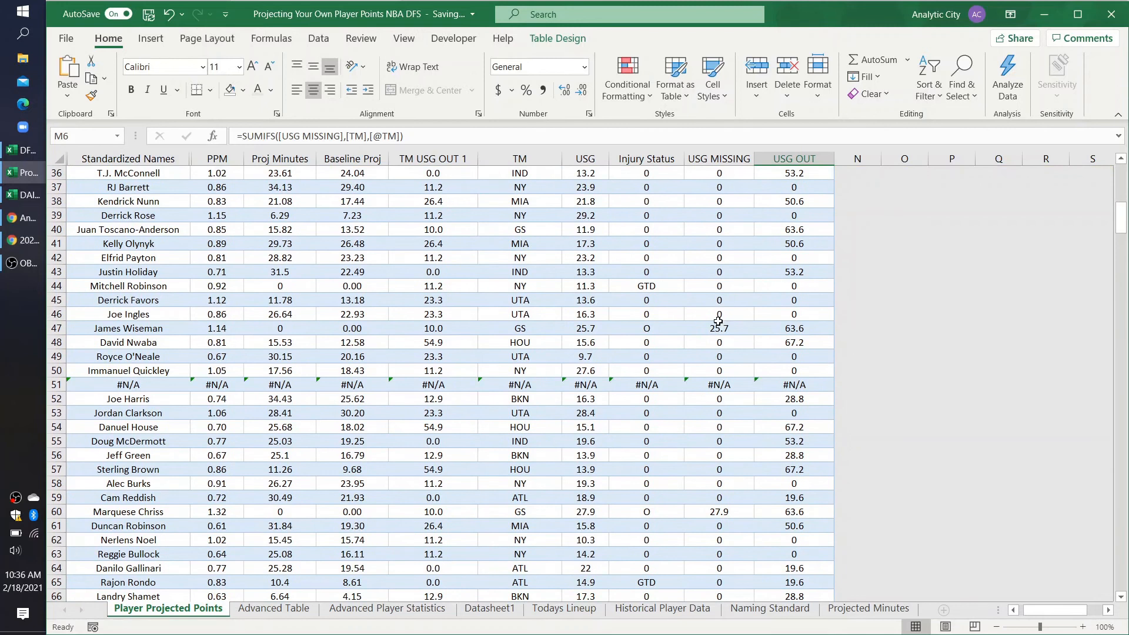
pyautogui.click(718, 323)
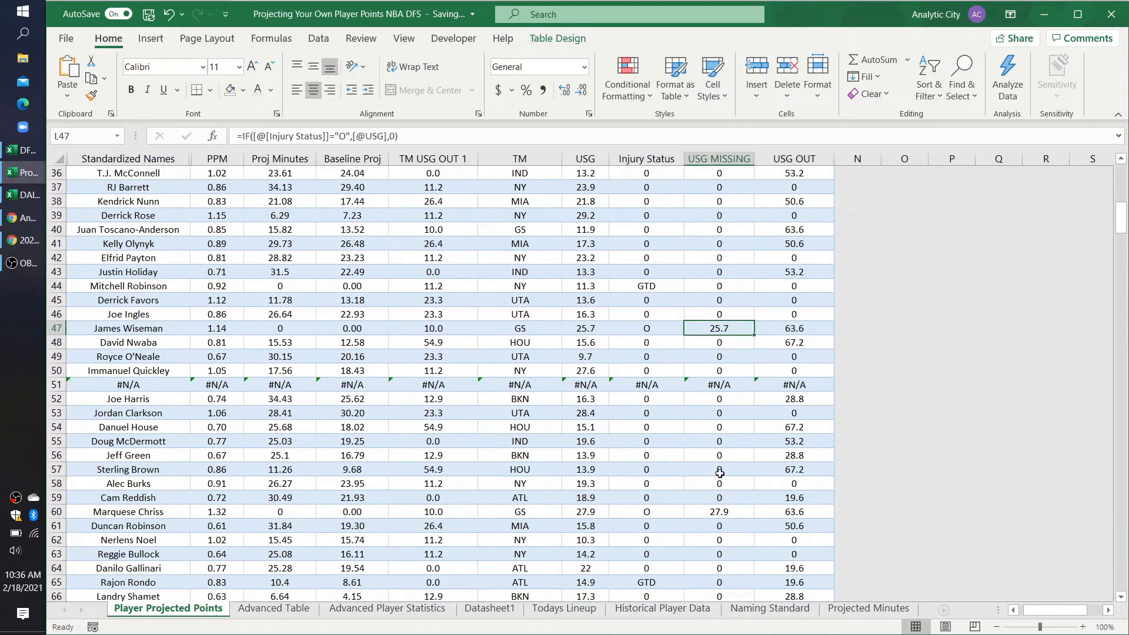
pyautogui.scroll(12, 760, 294)
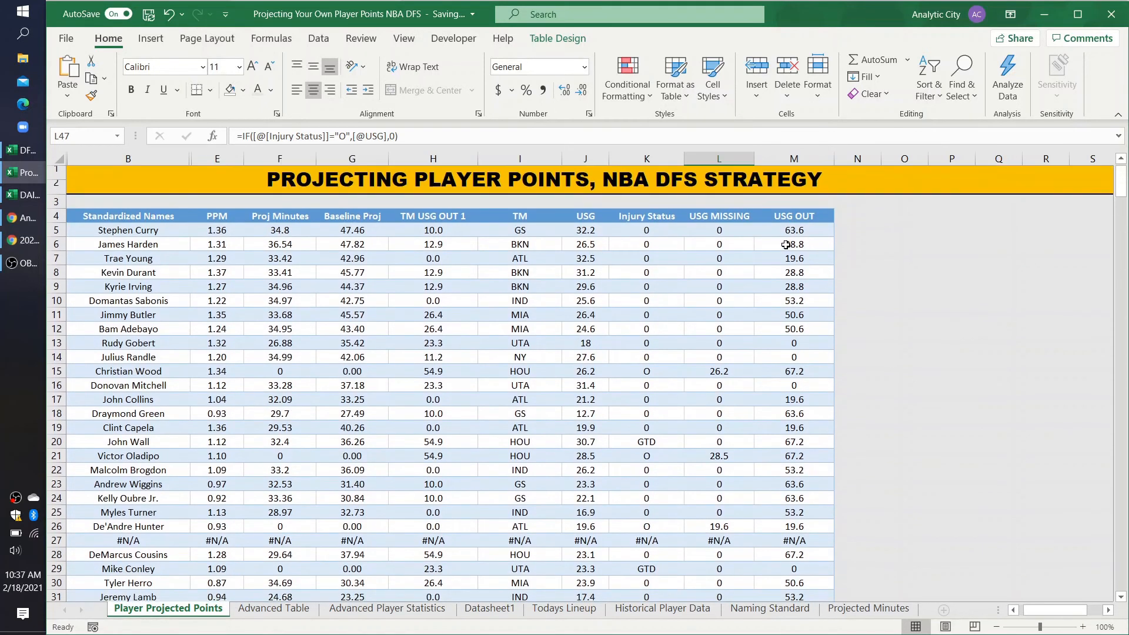
pyautogui.click(792, 231)
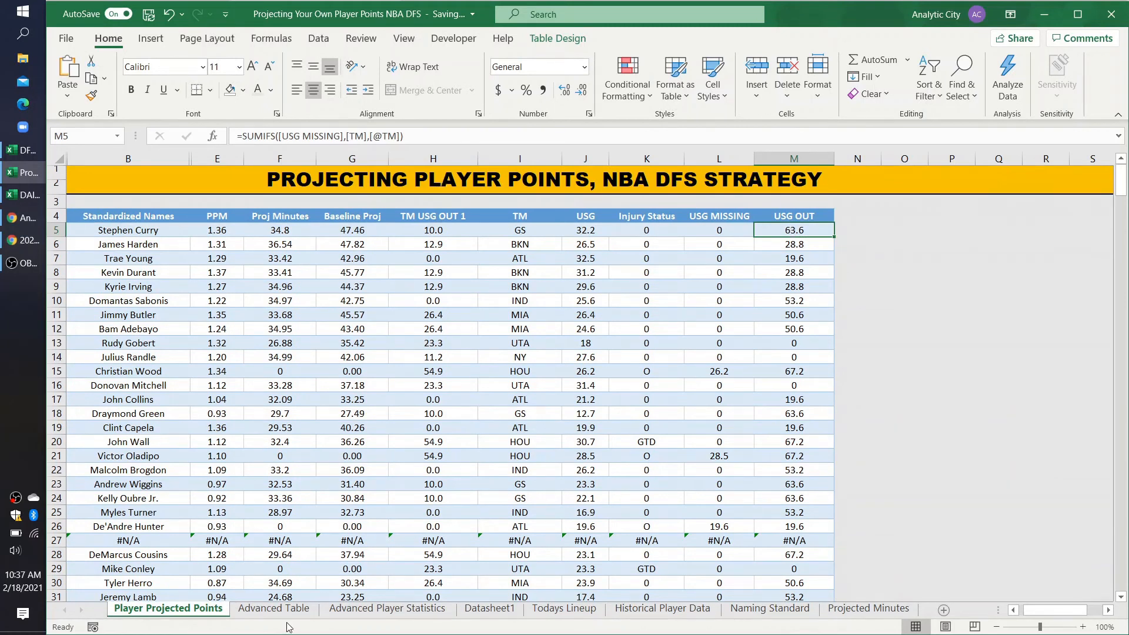
pyautogui.click(488, 612)
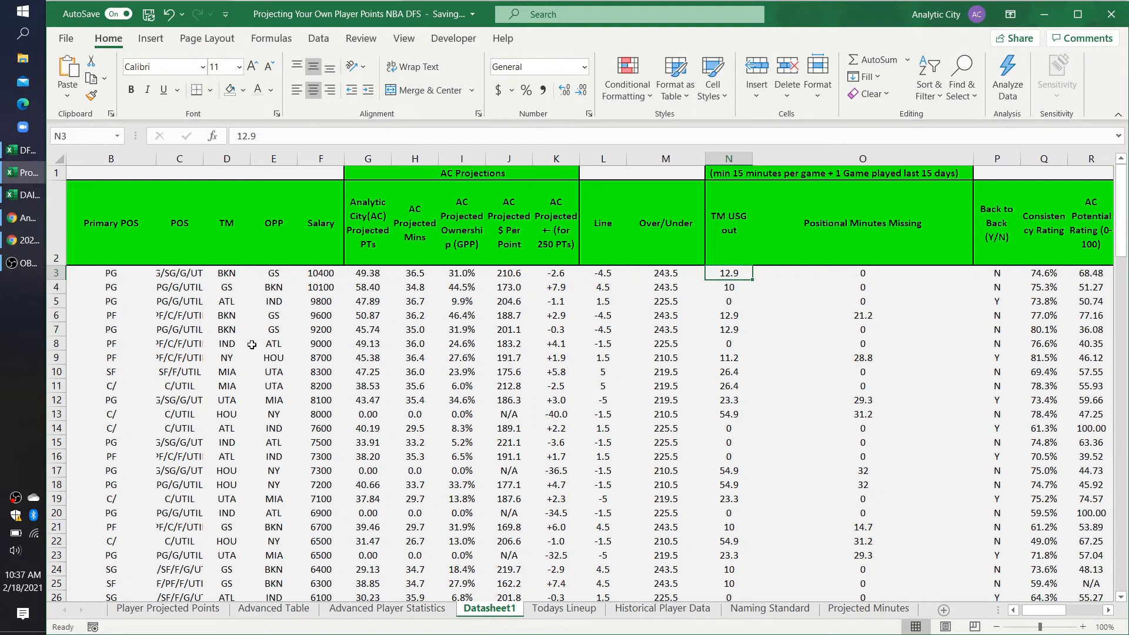
pyautogui.hscroll(-2, 252, 345)
pyautogui.click(850, 288)
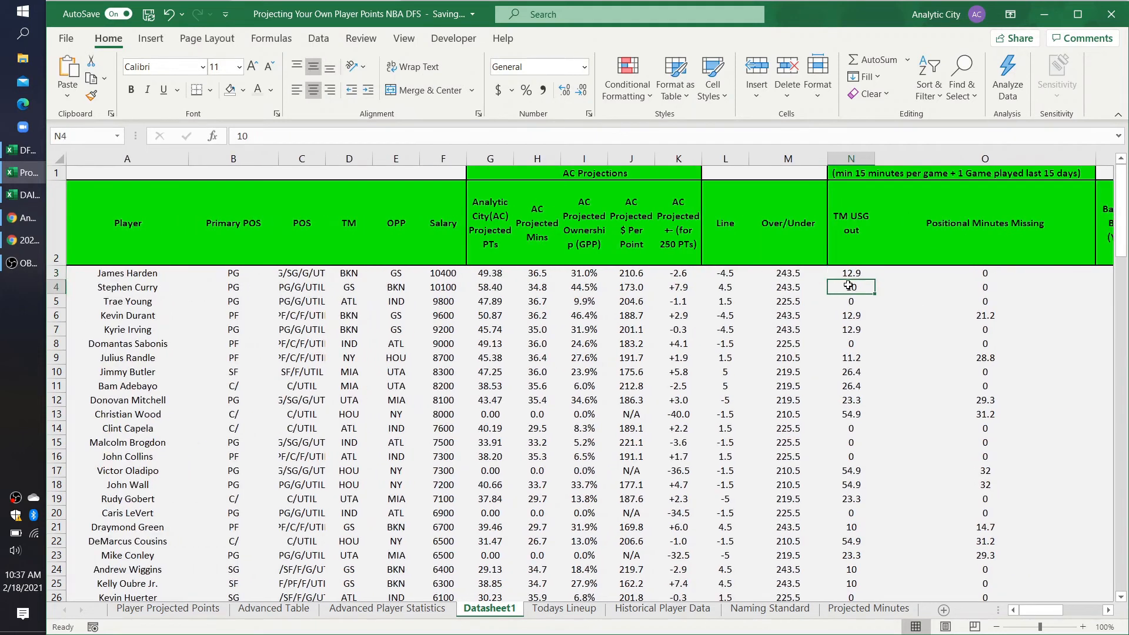
pyautogui.moveTo(849, 170); pyautogui.dragTo(1052, 168)
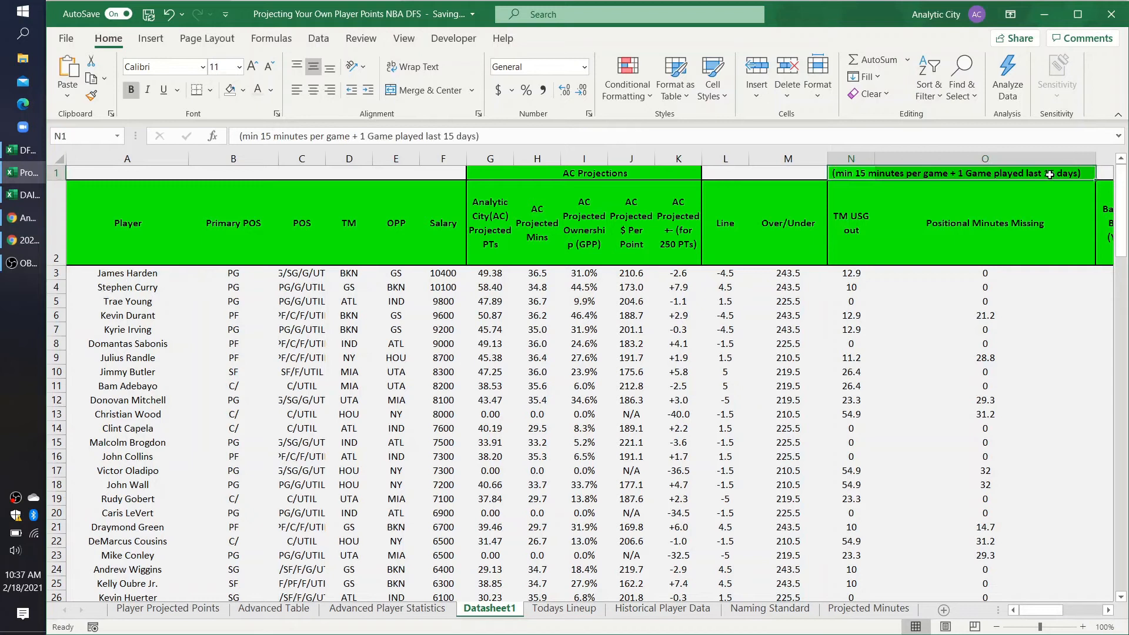
pyautogui.click(196, 612)
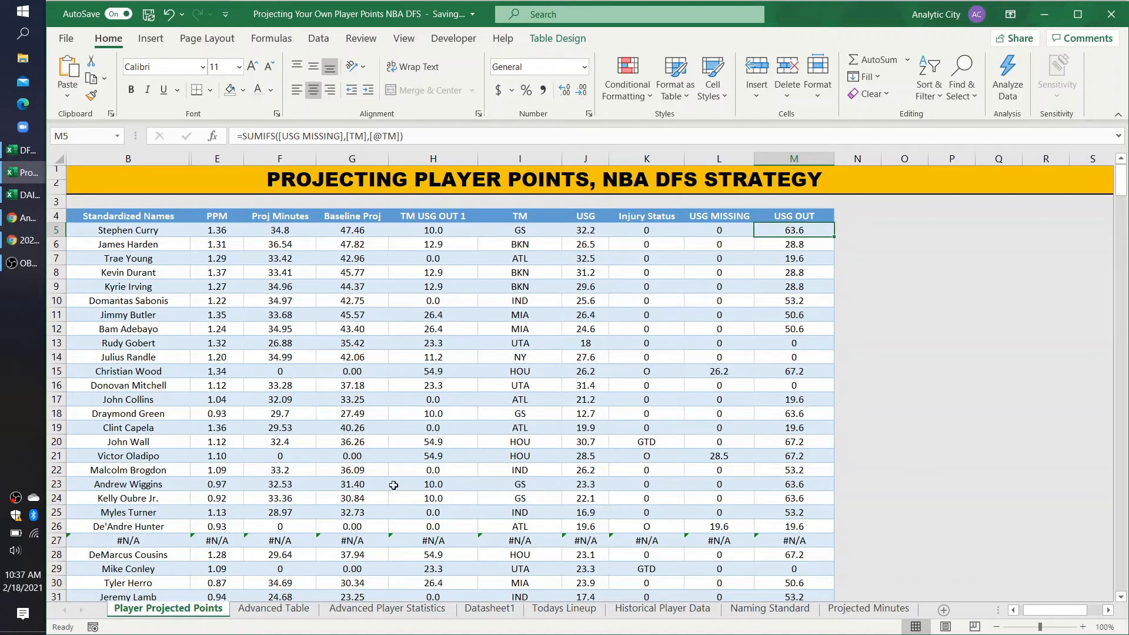
# Step: Check the USG MISSING values of the GS players marked O in rows 47, 60 and 67 against USG OUT in M5
pyautogui.scroll(-1, 393, 485)
pyautogui.scroll(-3, 602, 478)
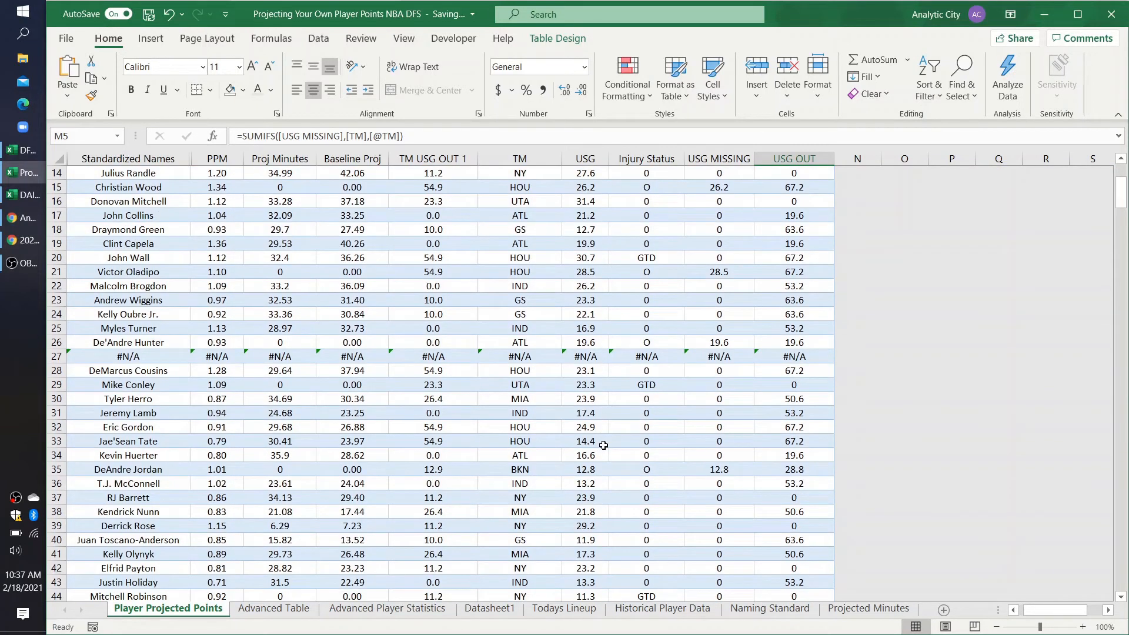
pyautogui.scroll(-2, 434, 490)
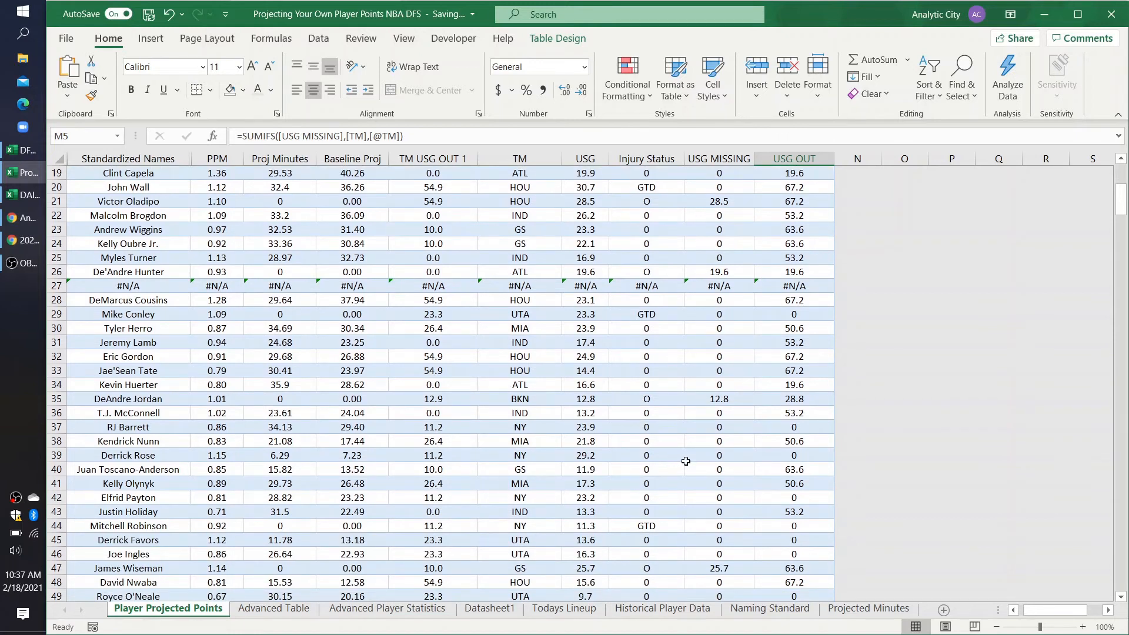
pyautogui.scroll(-1, 616, 530)
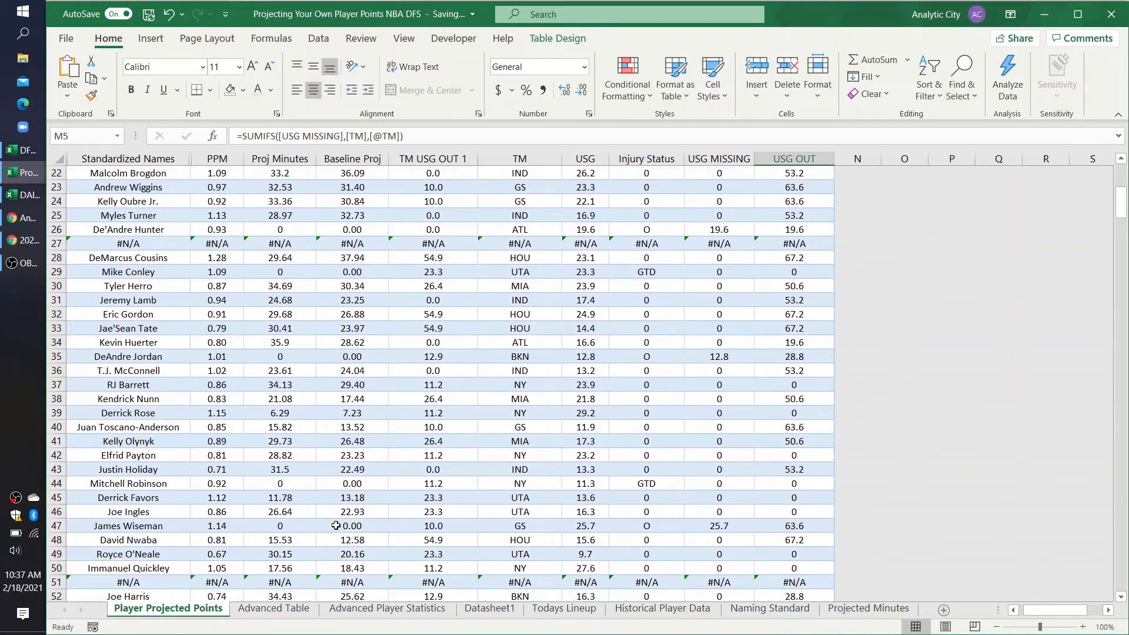
pyautogui.click(723, 529)
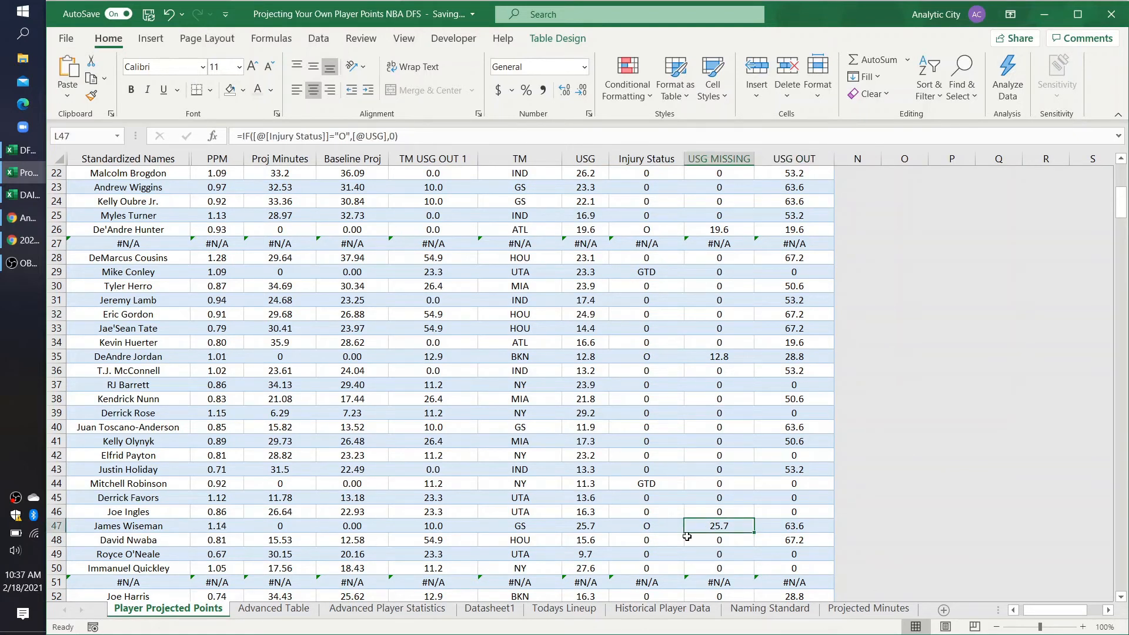
pyautogui.scroll(-8, 680, 526)
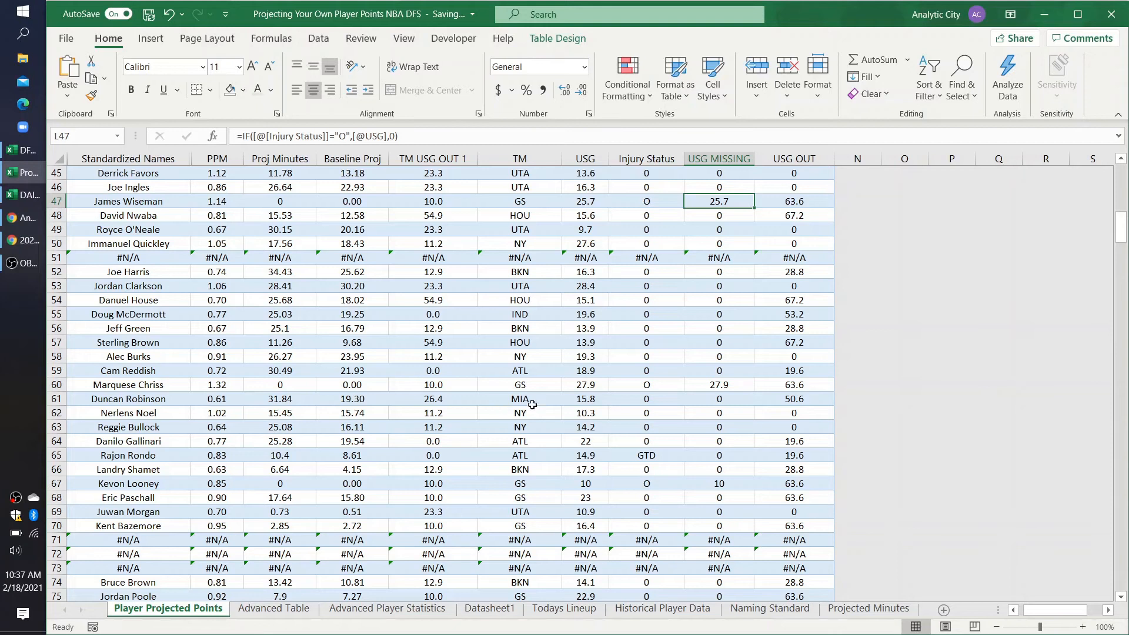
pyautogui.click(719, 385)
pyautogui.scroll(-3, 719, 385)
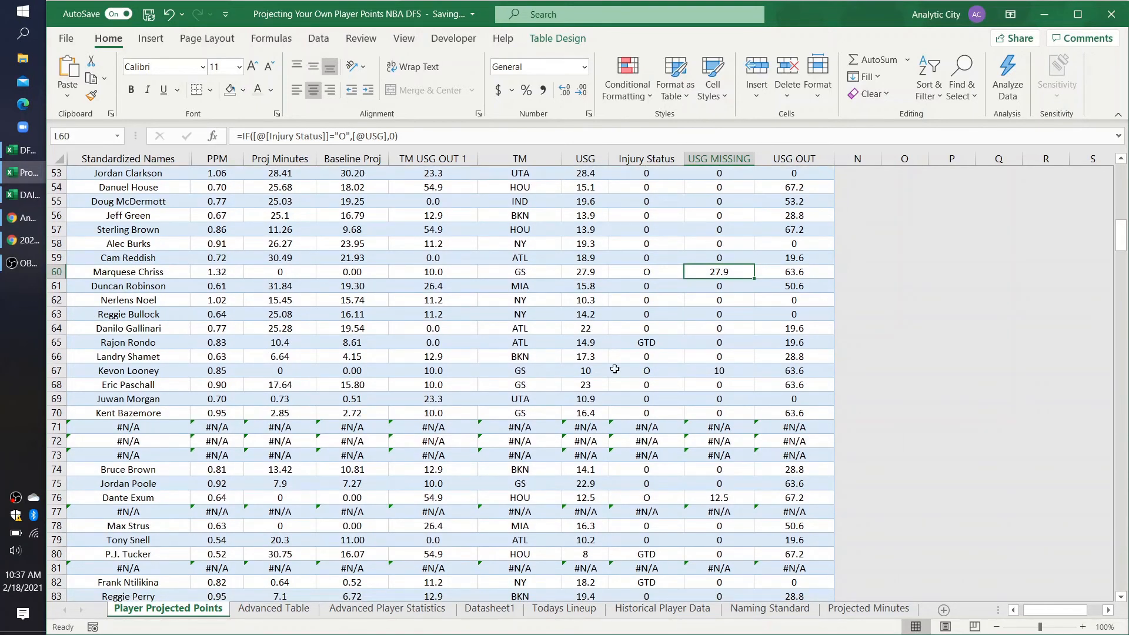
pyautogui.click(691, 369)
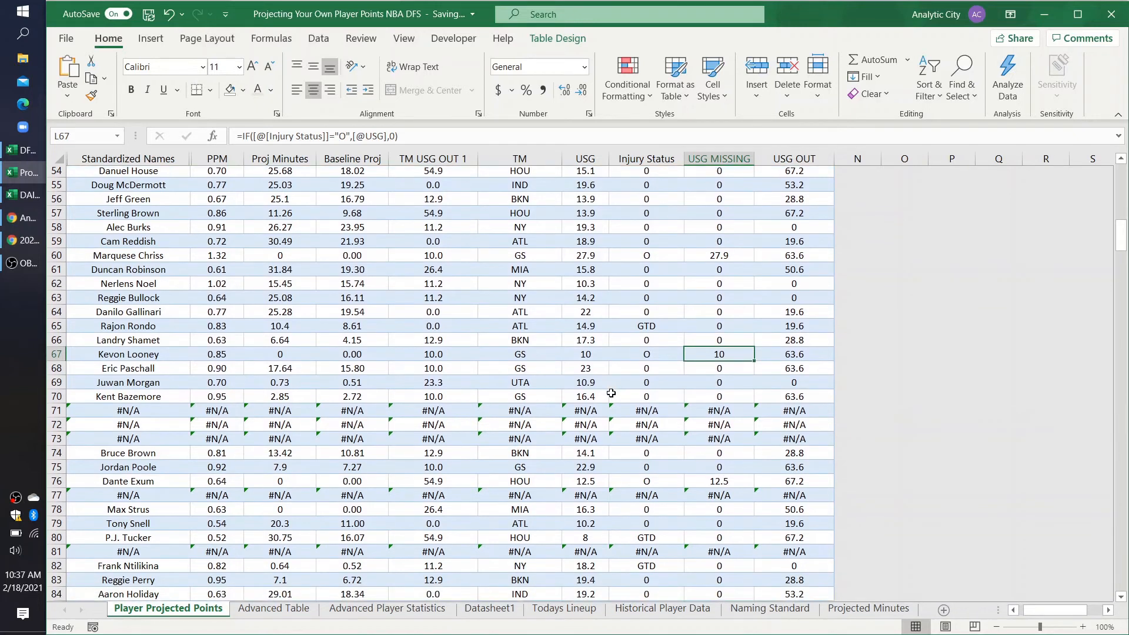
pyautogui.scroll(8, 617, 376)
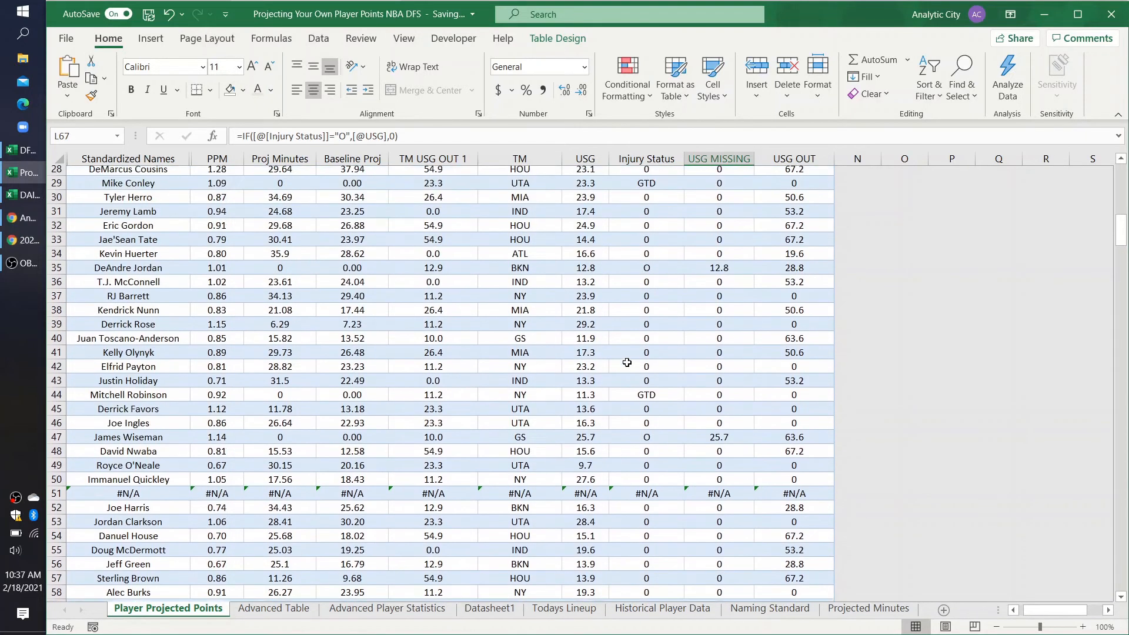
pyautogui.scroll(9, 627, 363)
pyautogui.click(800, 216)
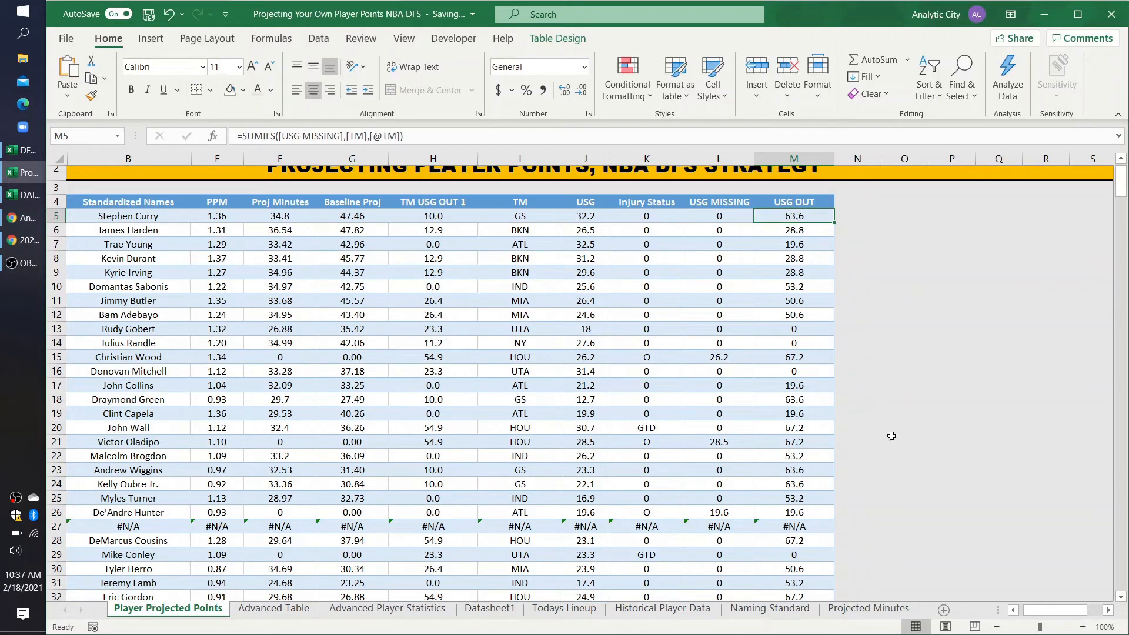
# Step: Re-examine USG MISSING in L47 and L60, and scan the lower table rows for other players marked O
pyautogui.scroll(-3, 891, 436)
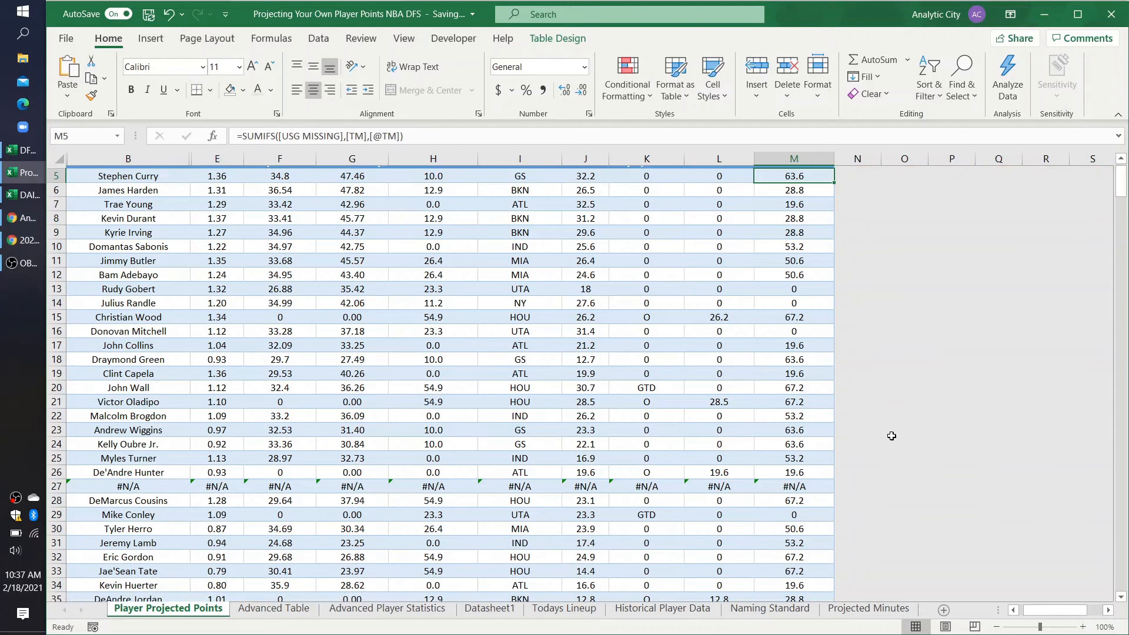
pyautogui.scroll(-2, 734, 443)
pyautogui.scroll(-1, 734, 444)
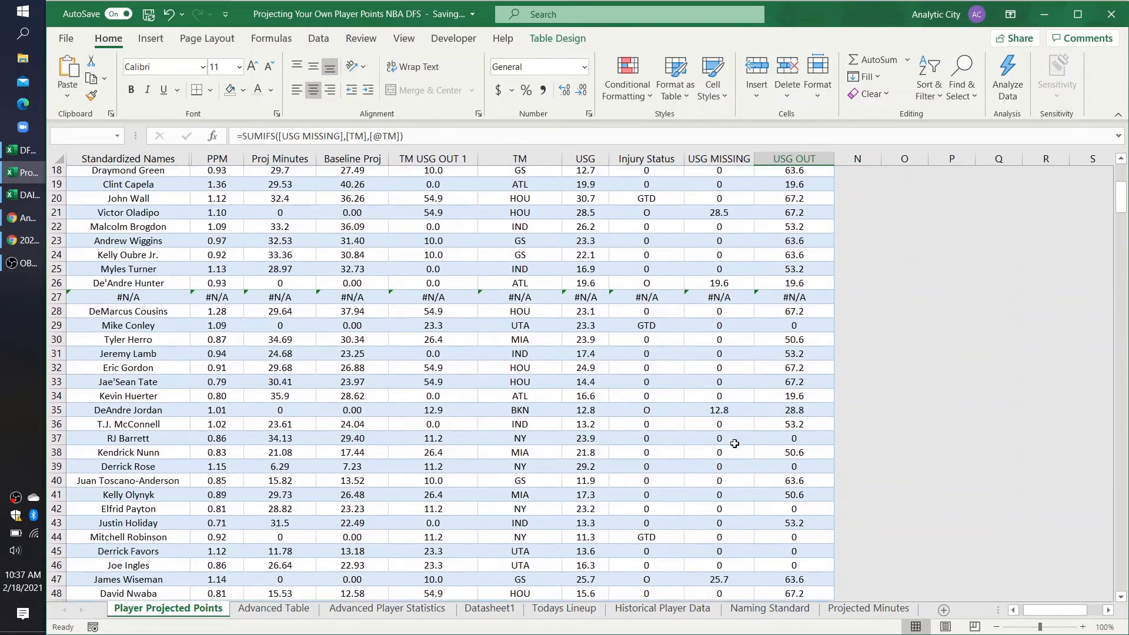
pyautogui.click(707, 579)
pyautogui.scroll(-1, 707, 578)
pyautogui.scroll(-1, 707, 578)
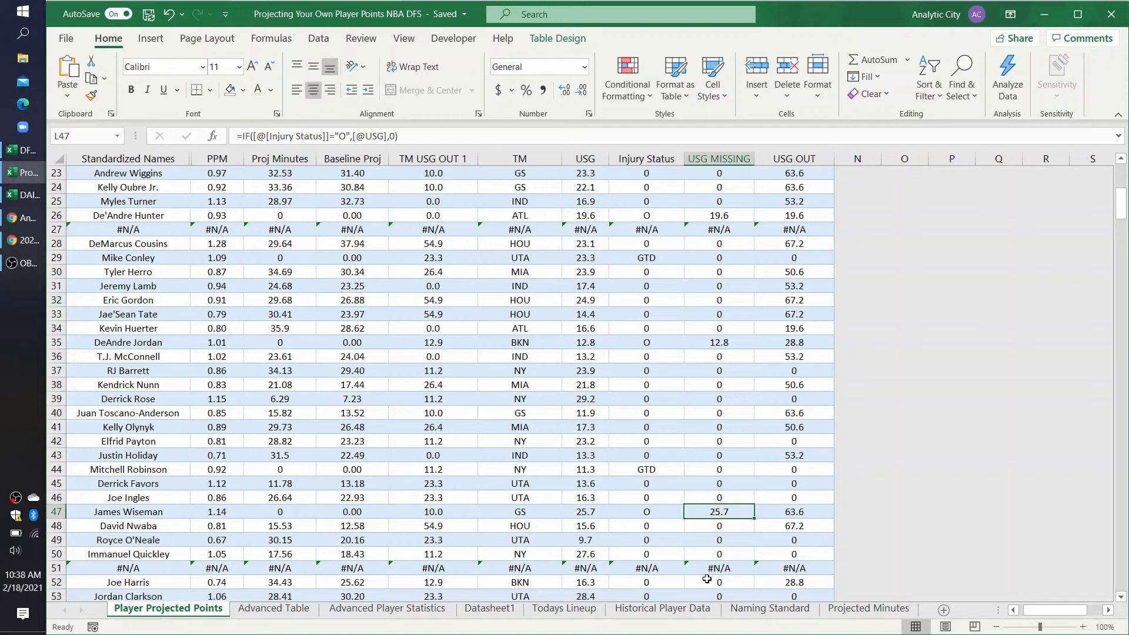
pyautogui.scroll(-6, 706, 579)
pyautogui.click(712, 441)
pyautogui.click(710, 454)
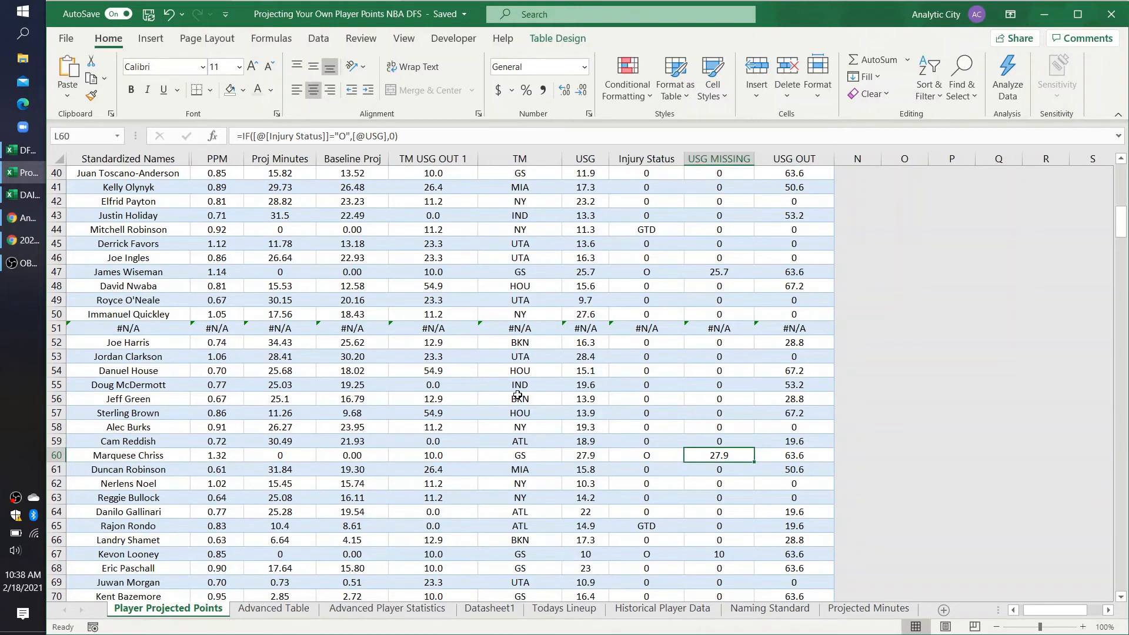
pyautogui.click(717, 471)
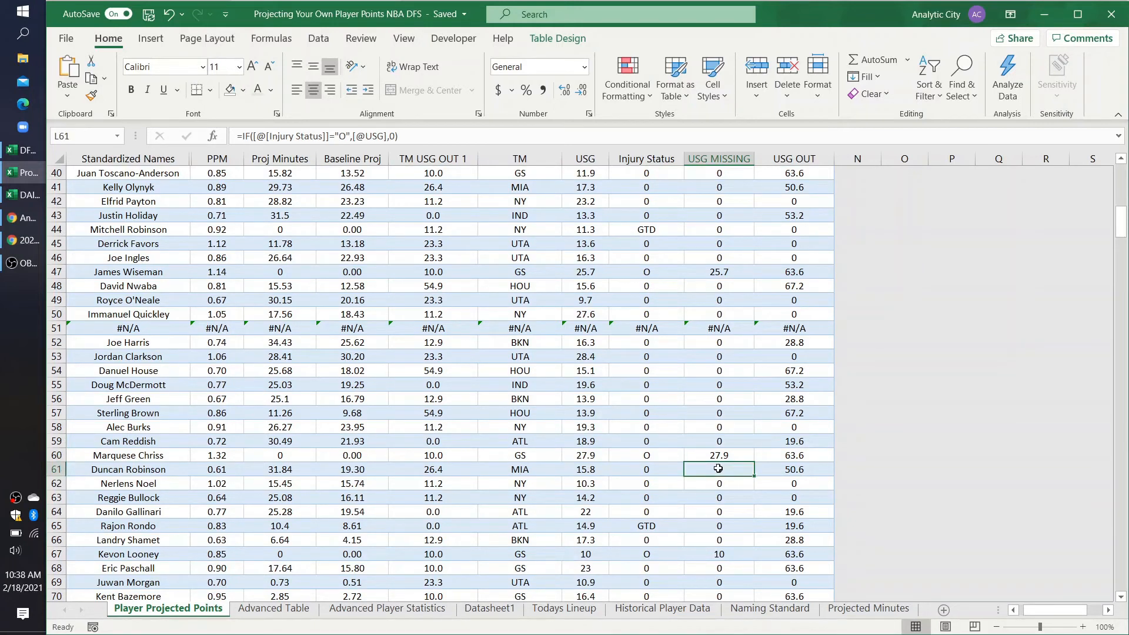
pyautogui.click(730, 455)
pyautogui.scroll(-1, 730, 454)
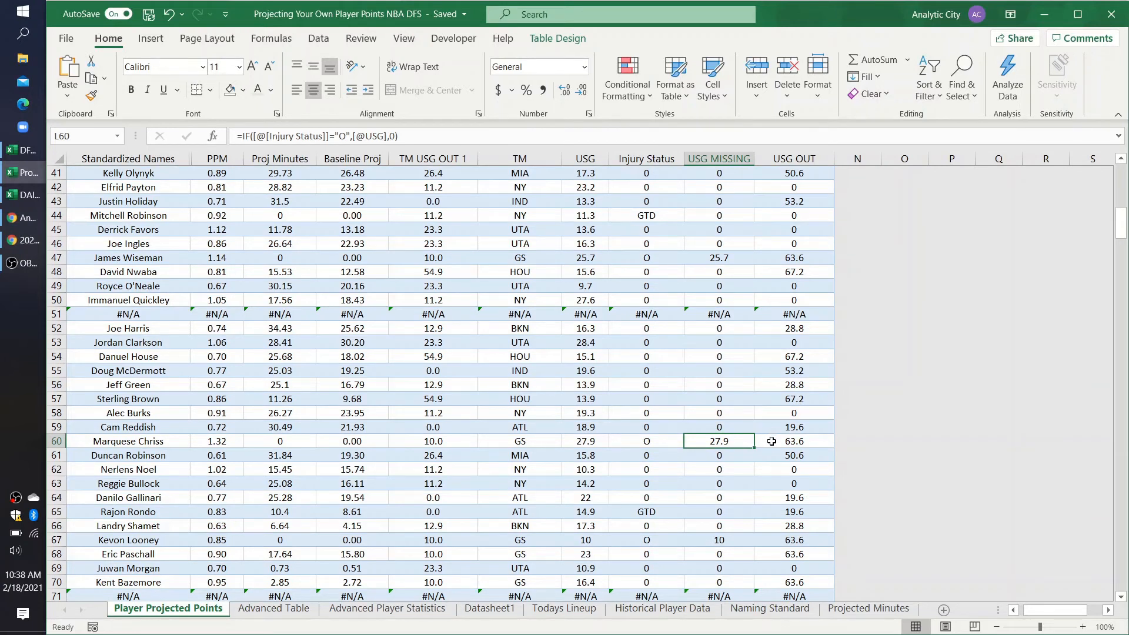
pyautogui.scroll(13, 772, 441)
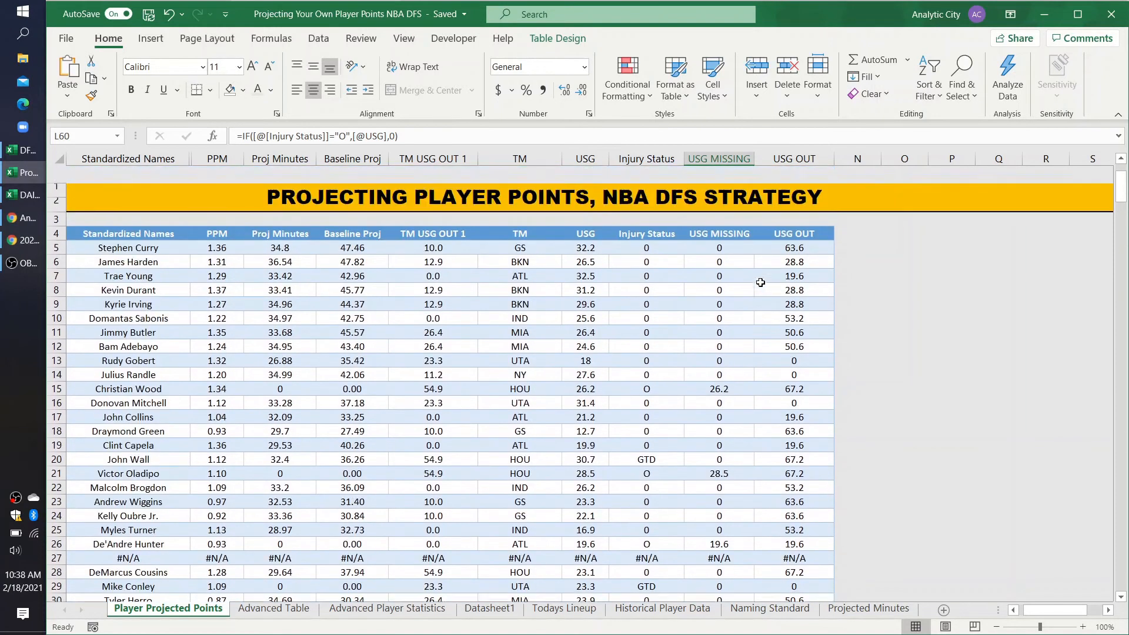
pyautogui.scroll(-9, 725, 398)
pyautogui.scroll(-6, 725, 397)
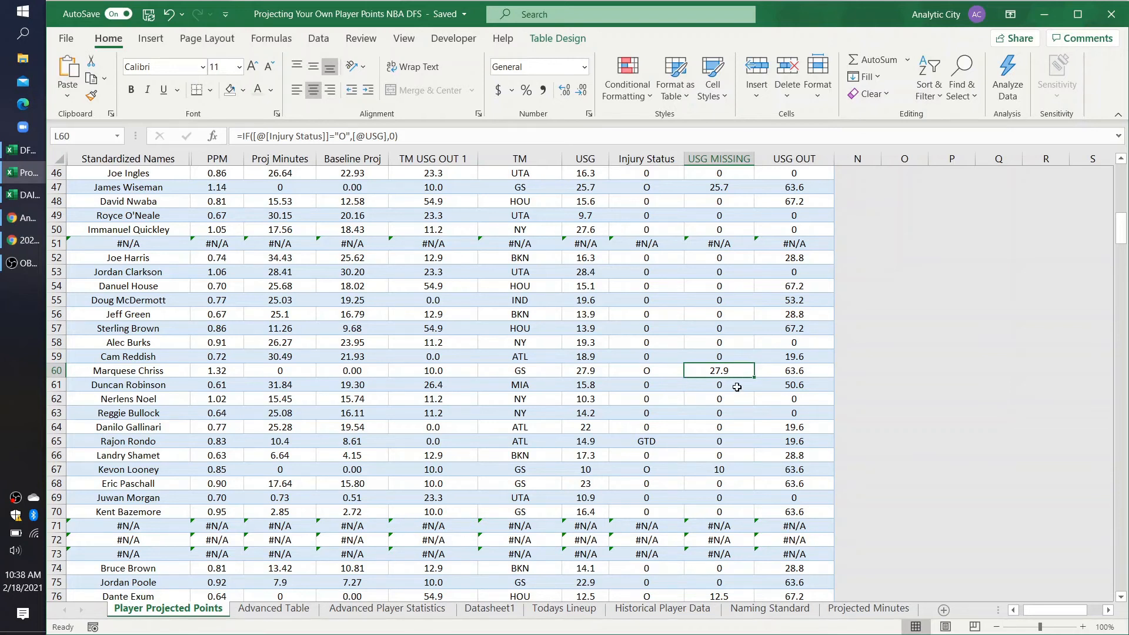
pyautogui.scroll(-11, 737, 387)
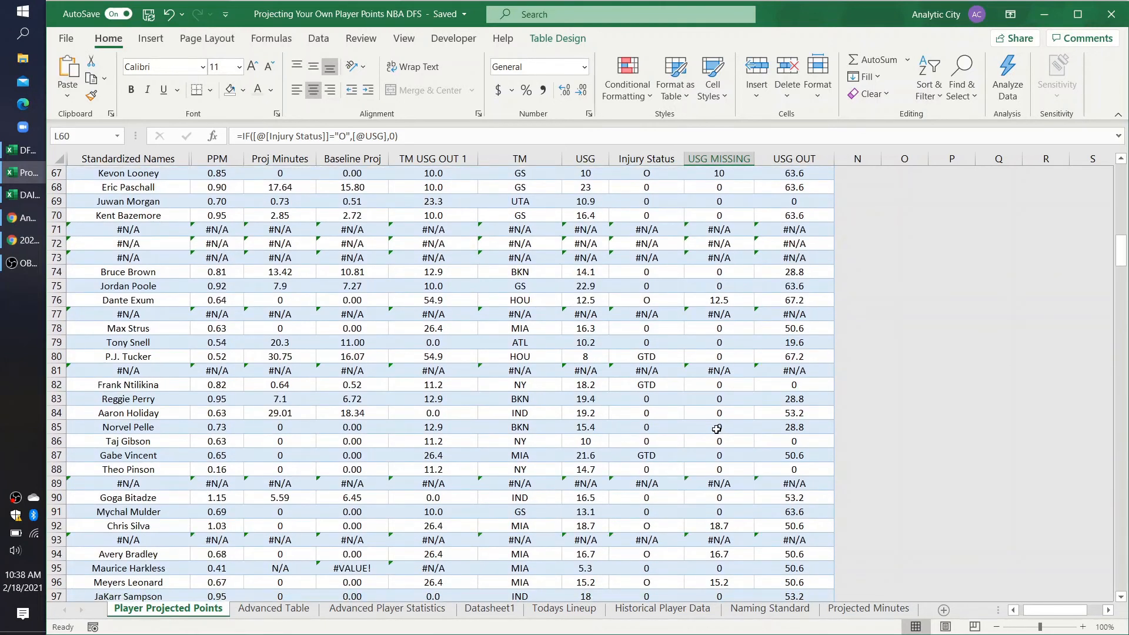
pyautogui.scroll(-1, 713, 416)
pyautogui.scroll(4, 718, 342)
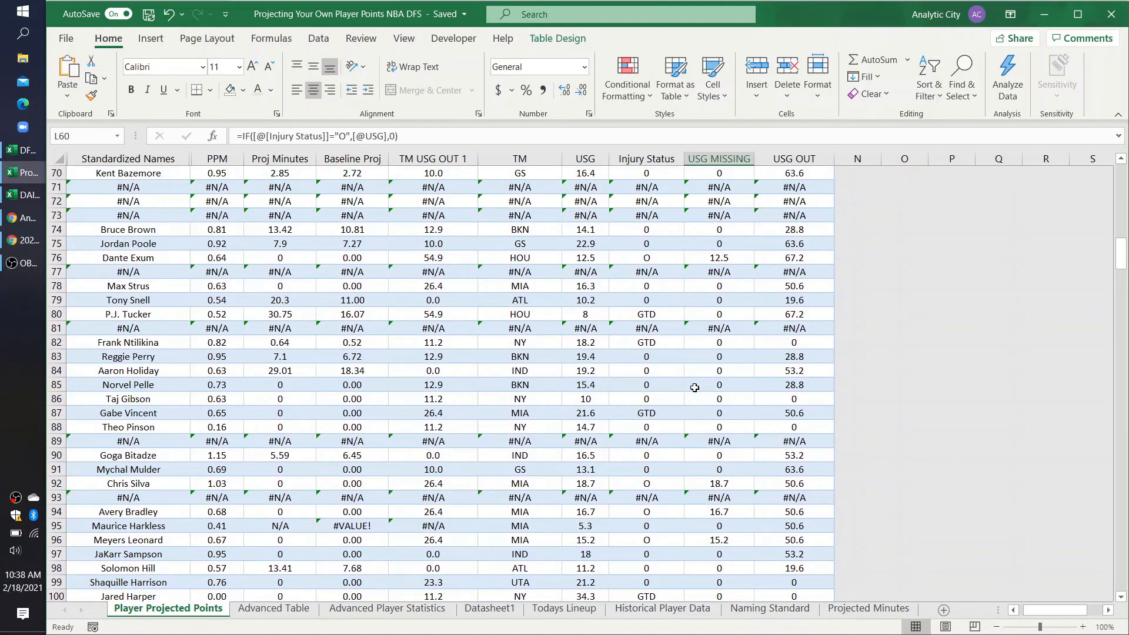
# Step: Select N4 beside the USG OUT header and widen the empty column N to more than twice its width
pyautogui.scroll(-1, 697, 385)
pyautogui.scroll(20, 697, 385)
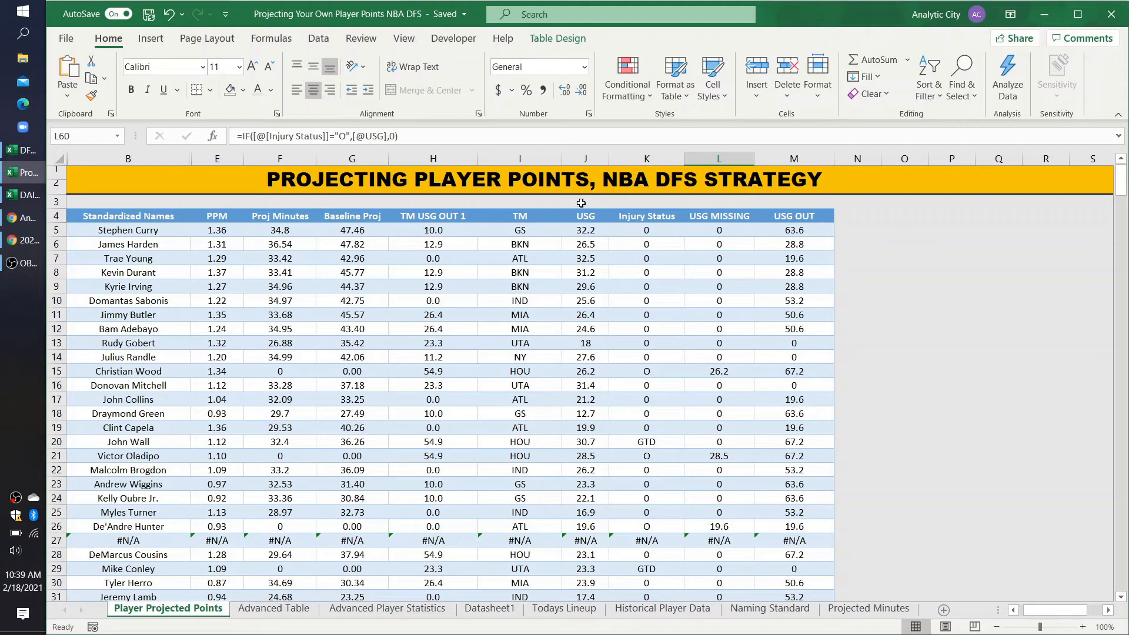
pyautogui.click(848, 216)
pyautogui.moveTo(882, 163); pyautogui.dragTo(948, 160)
pyautogui.hscroll(2, 884, 281)
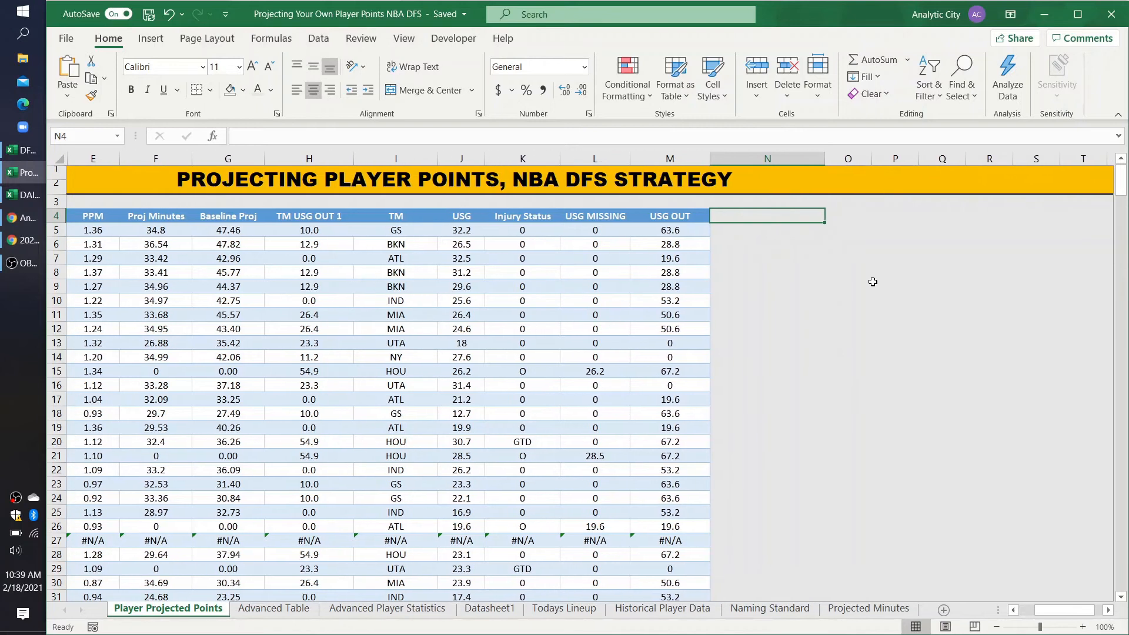
# Step: Add a table column headed "USG OUT ADJ." in N4 and save the workbook
pyautogui.write('Adj')
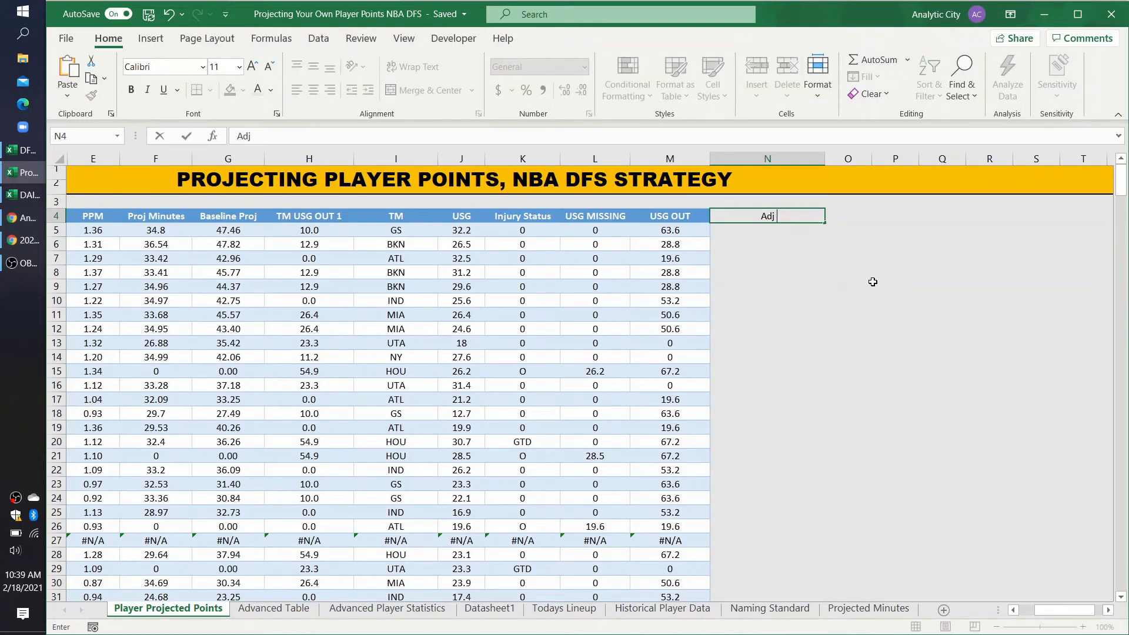
pyautogui.press('BackSpace')
pyautogui.press('BackSpace')
pyautogui.press('BackSpace')
pyautogui.press('BackSpace')
pyautogui.write('USG OUT ADJ')
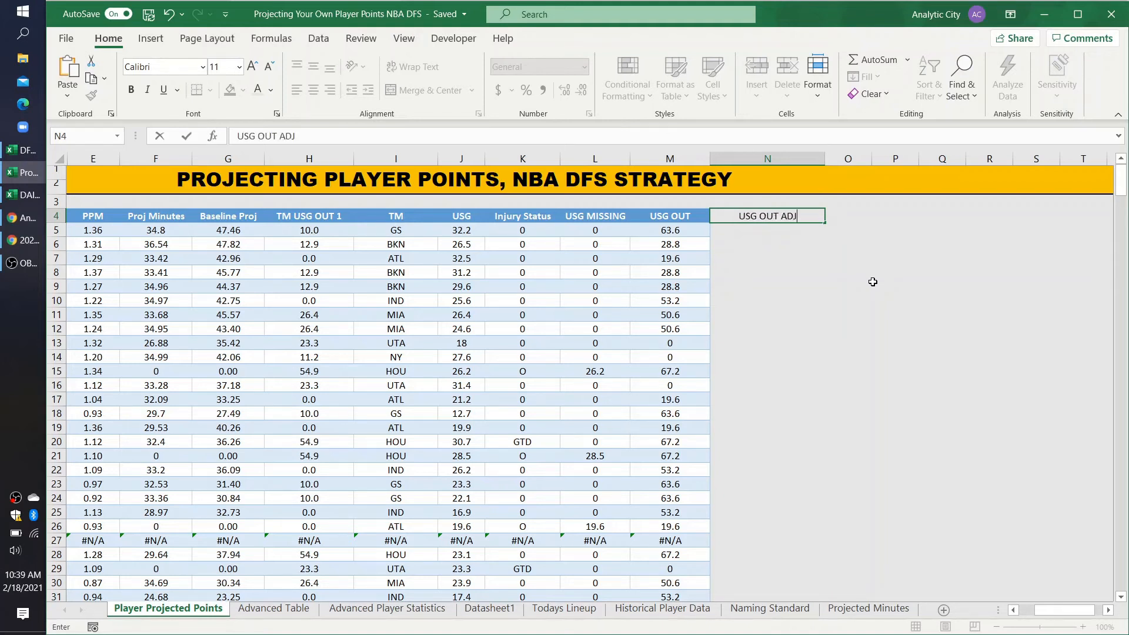
pyautogui.write('.')
pyautogui.press('Return')
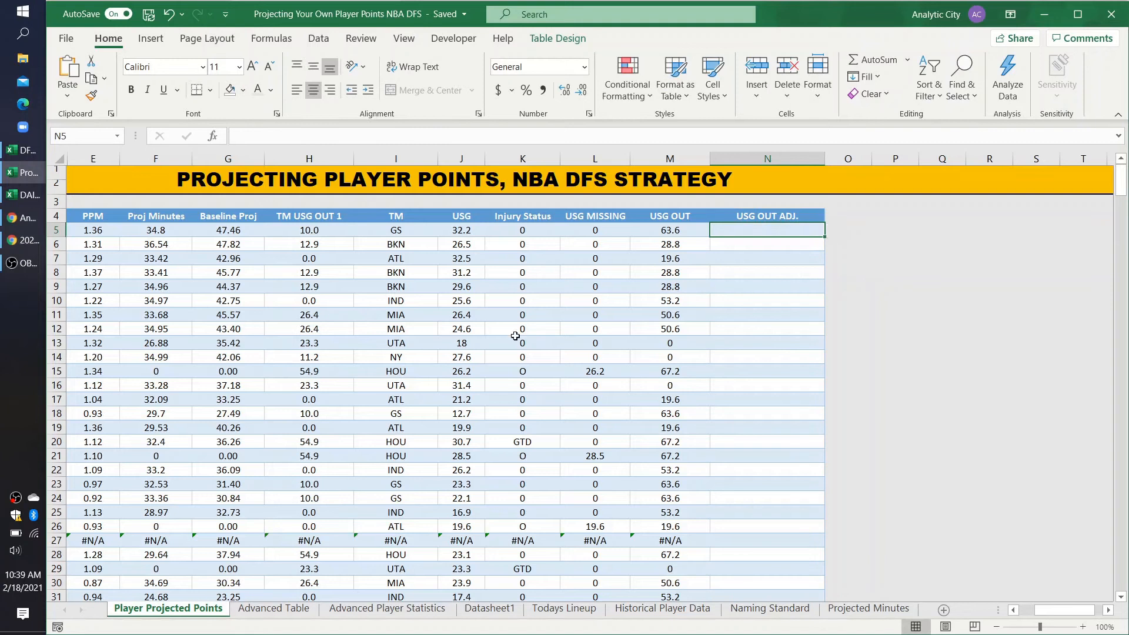
pyautogui.hscroll(-1, 515, 335)
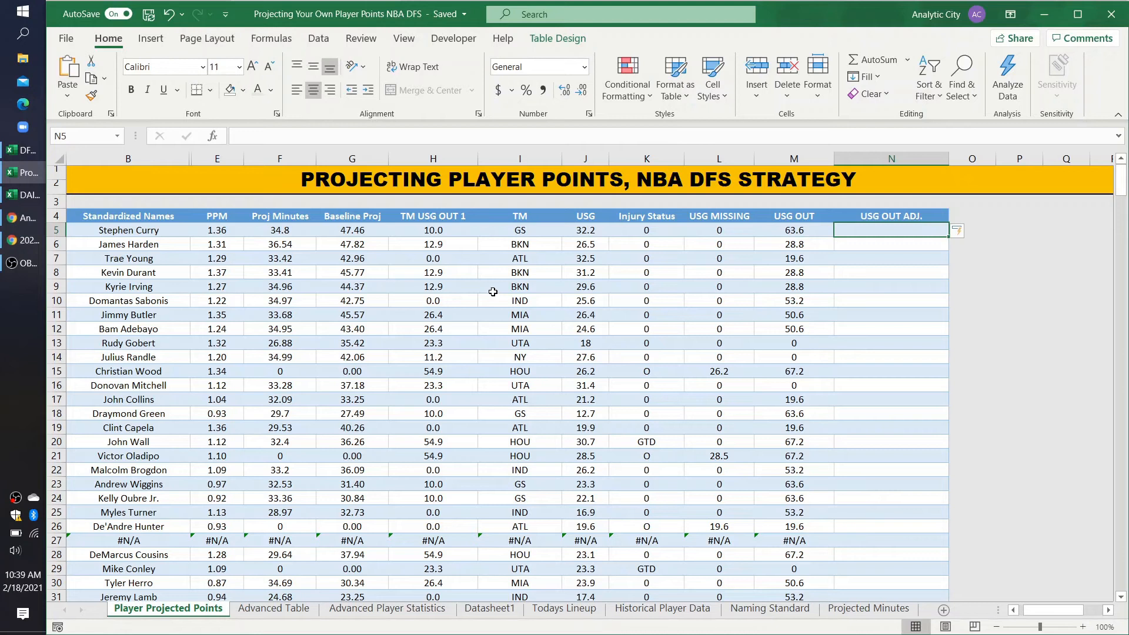
pyautogui.hotkey('ctrl', 's')
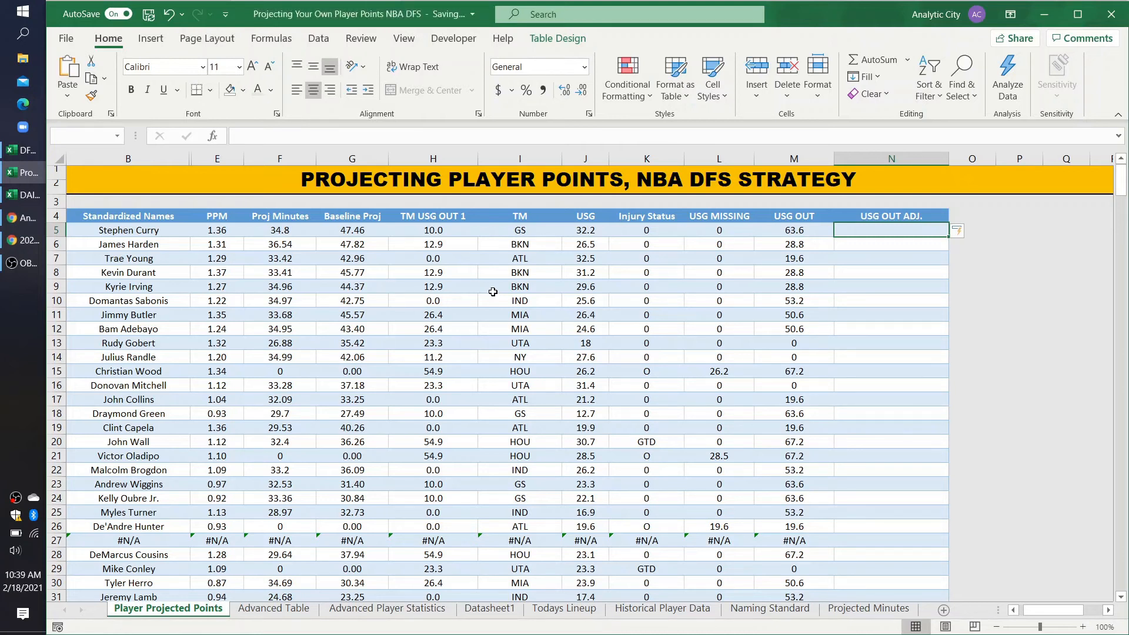
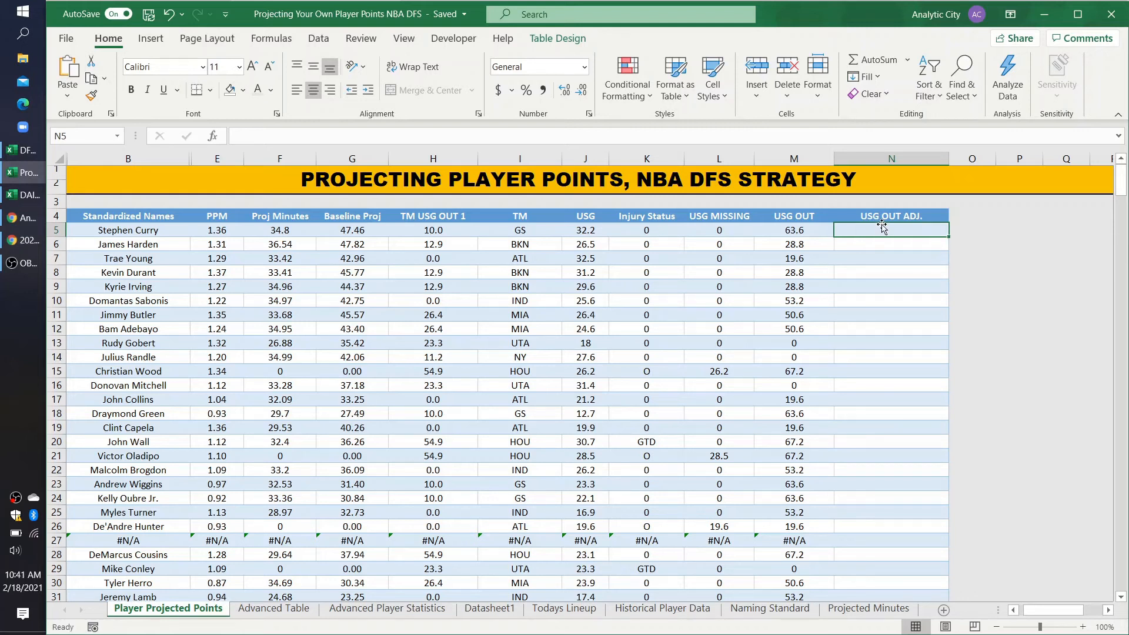
# Step: Fill the USG OUT ADJ. column with the formula =[@[TM USG OUT 1]]/25 and check the result in N20
pyautogui.write('=')
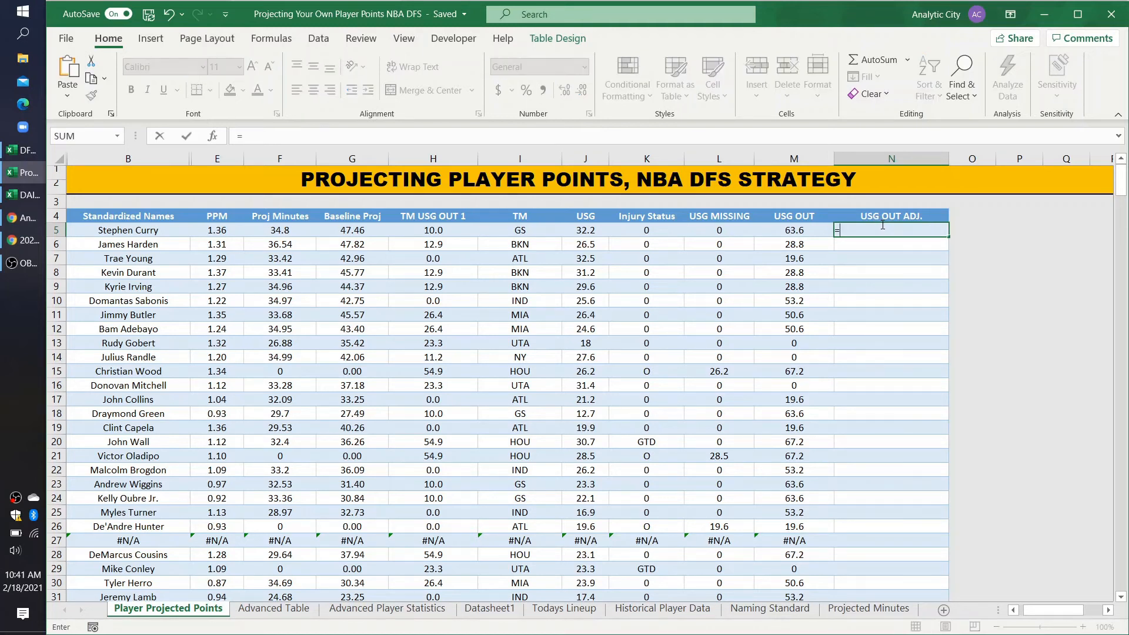
pyautogui.click(415, 230)
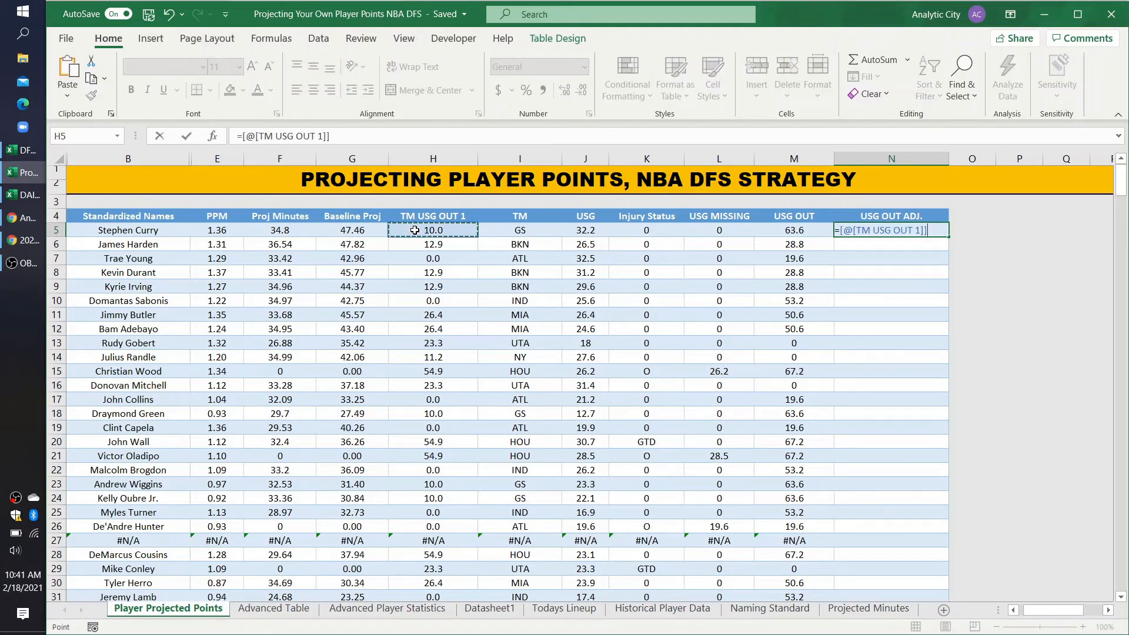
pyautogui.write('/25')
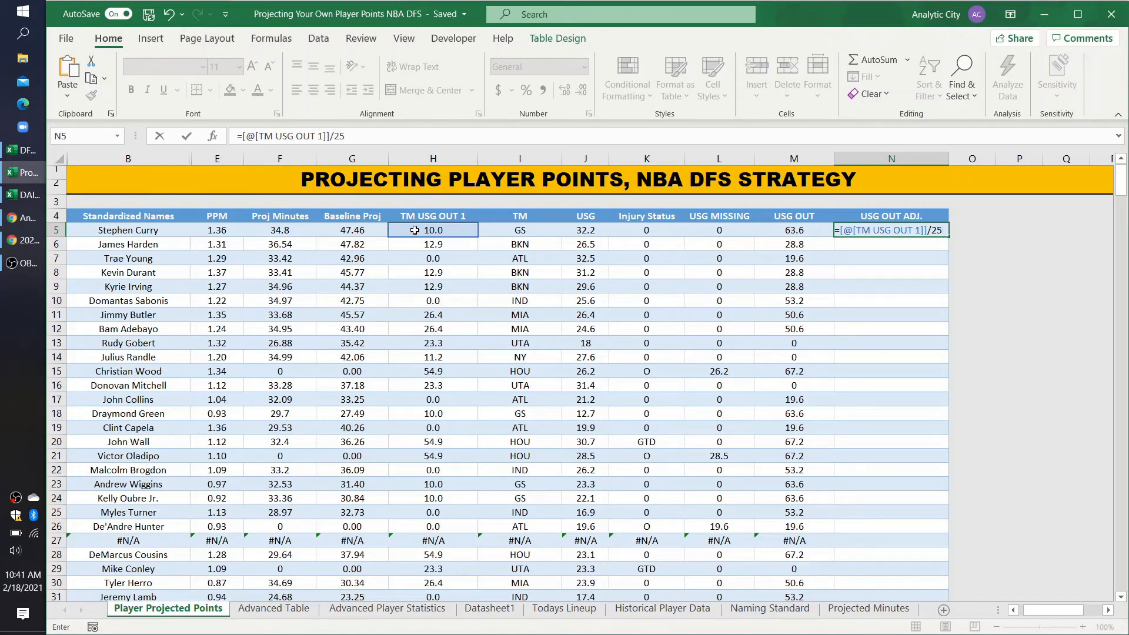
pyautogui.press('Return')
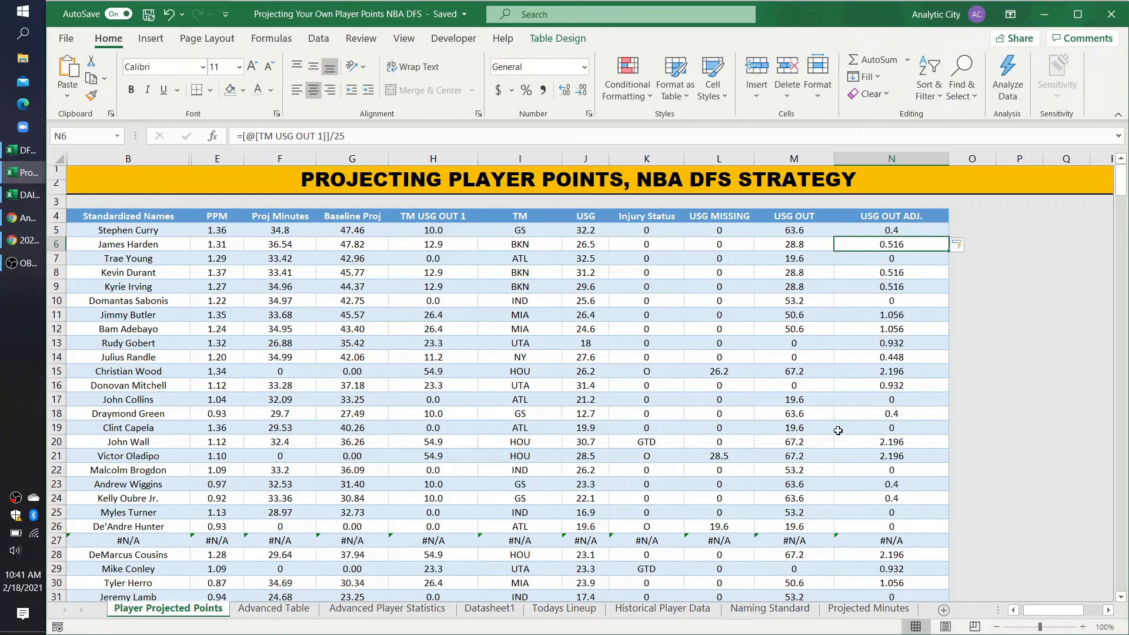
pyautogui.click(872, 440)
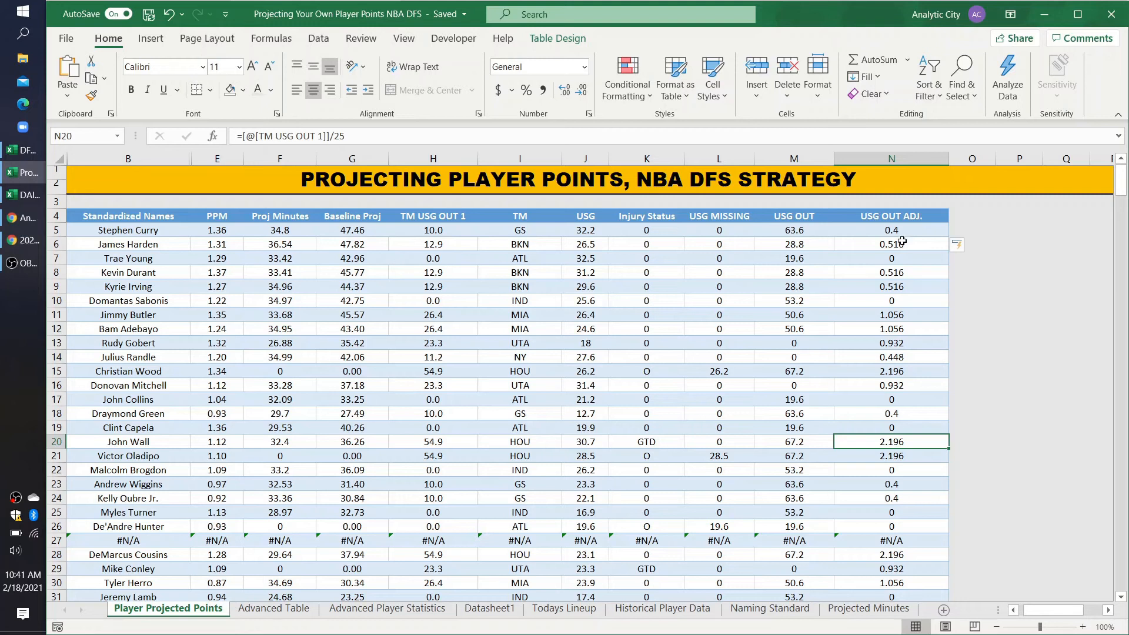
# Step: Widen empty column O to more than twice its width and add a table column headed "Final Proj Points" in O4
pyautogui.click(978, 215)
pyautogui.moveTo(994, 154); pyautogui.dragTo(1063, 156)
pyautogui.write('F')
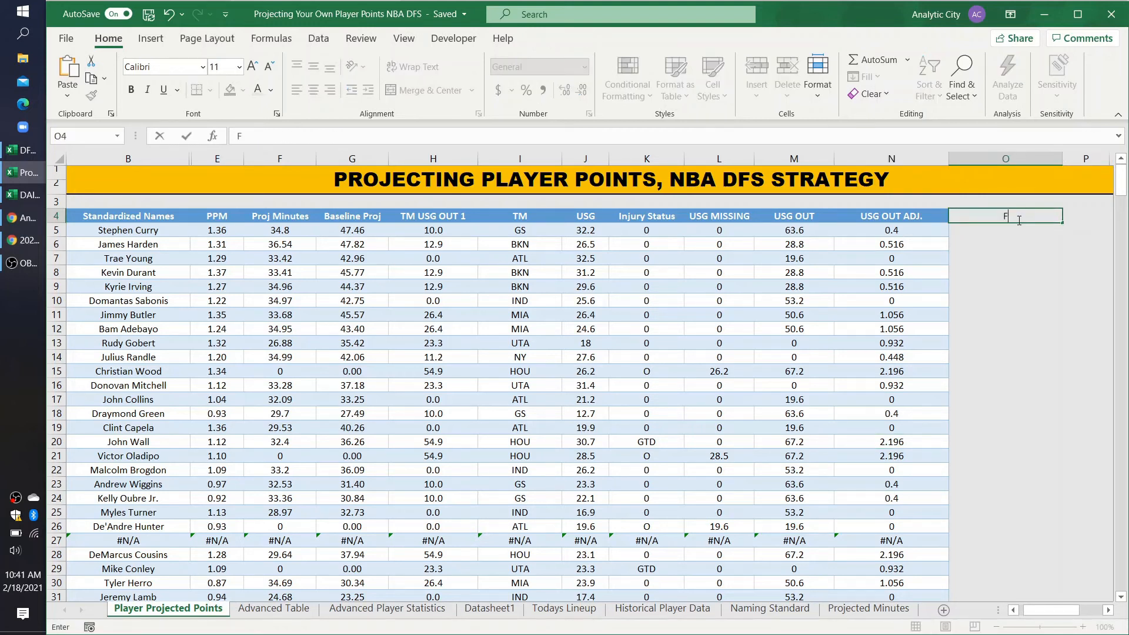
pyautogui.write('inal Proj Points')
pyautogui.press('Return')
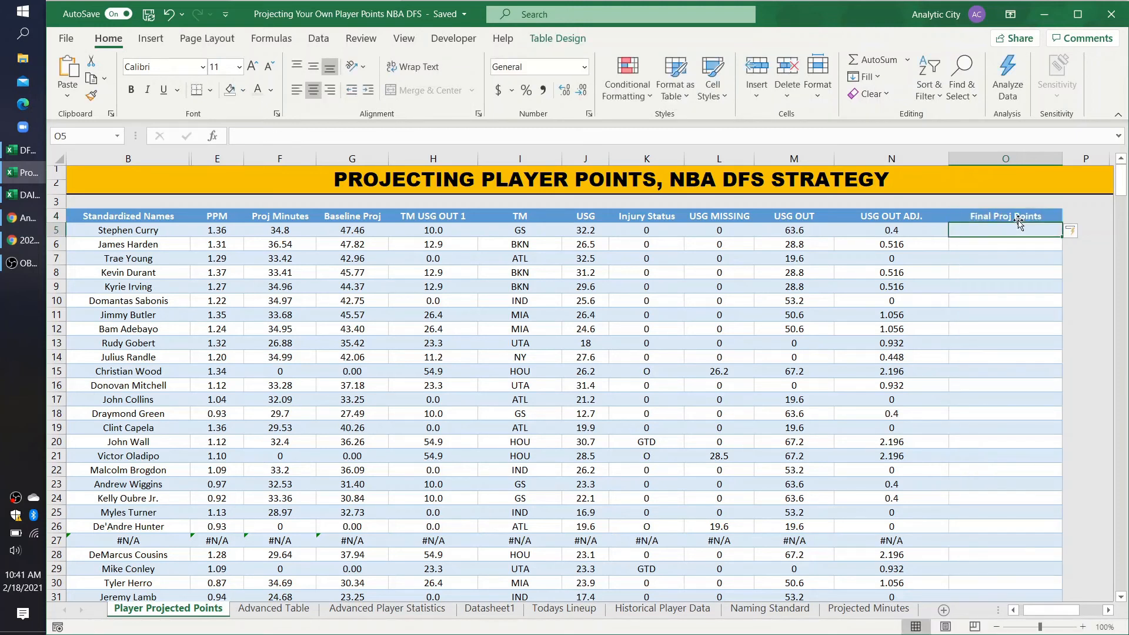
# Step: Fill the Final Proj Points column with the formula =[@[Baseline Proj]]+[@[USG OUT ADJ.]]
pyautogui.write('=')
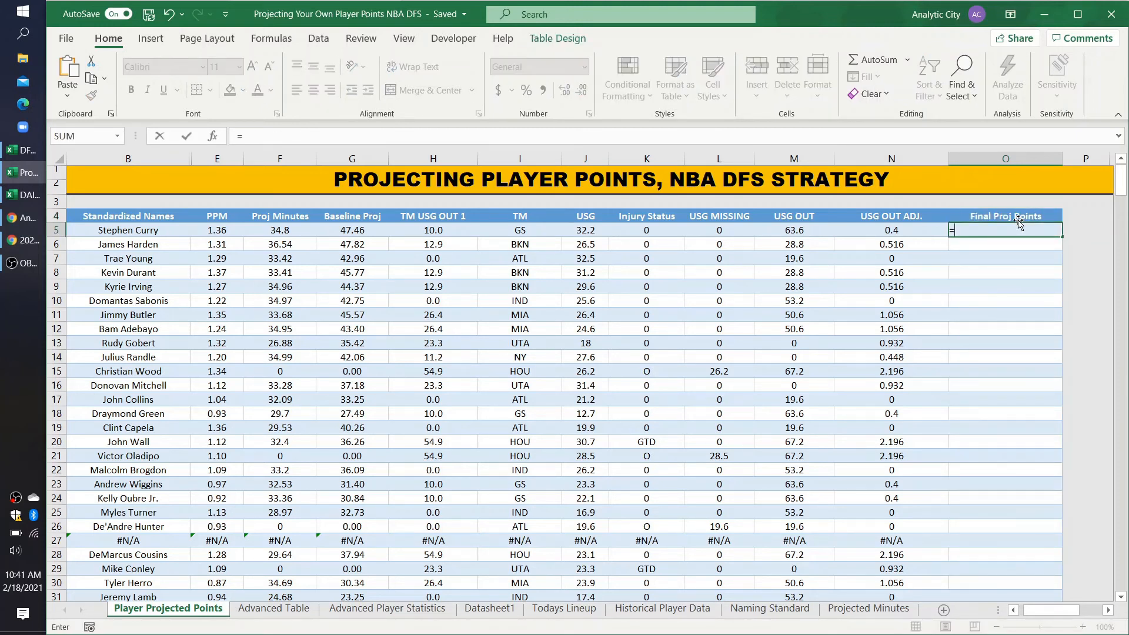
pyautogui.click(359, 232)
pyautogui.write('+')
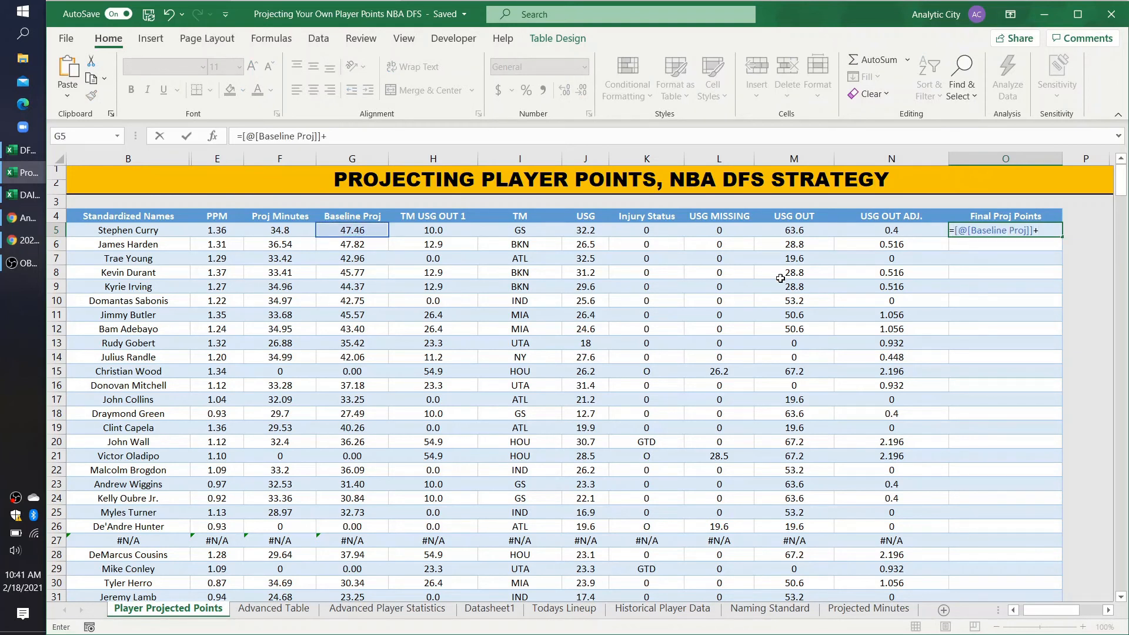
pyautogui.click(872, 235)
pyautogui.press('Return')
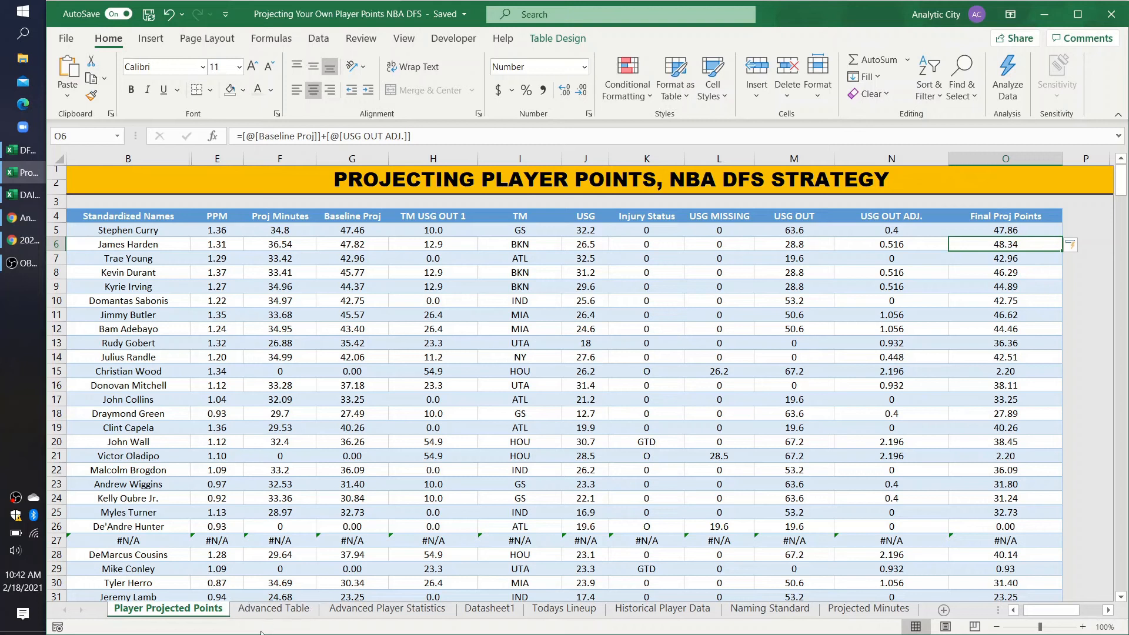
# Step: Look over the Advanced Table sheet's statistics columns, including ORB% in L2 and DBPM in AA2
pyautogui.click(489, 609)
pyautogui.click(267, 610)
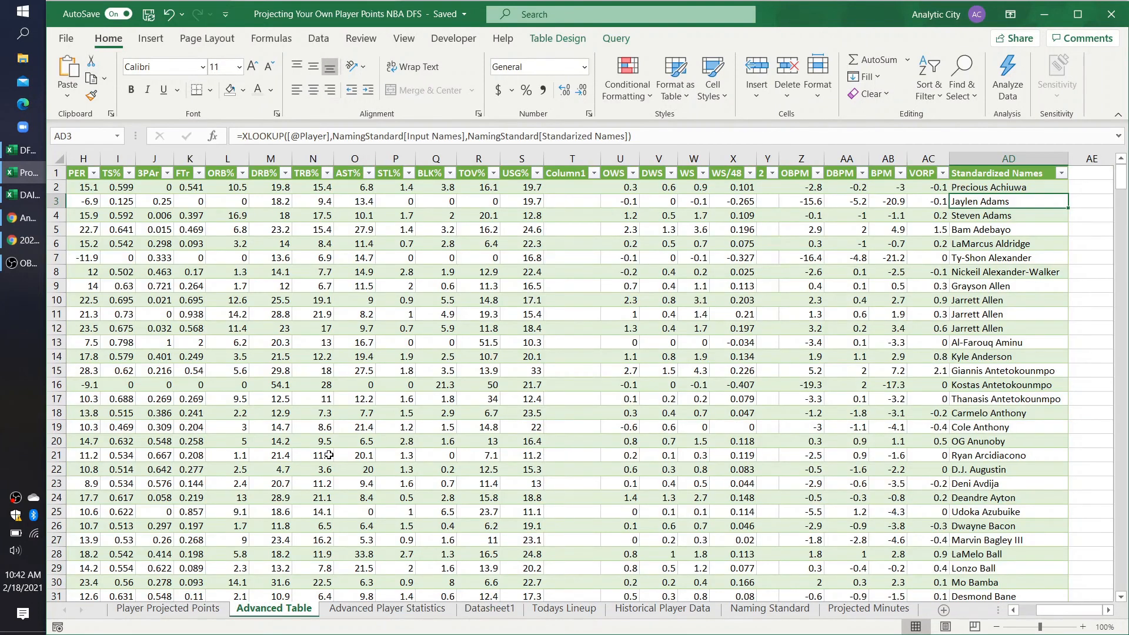
pyautogui.hscroll(-10, 518, 172)
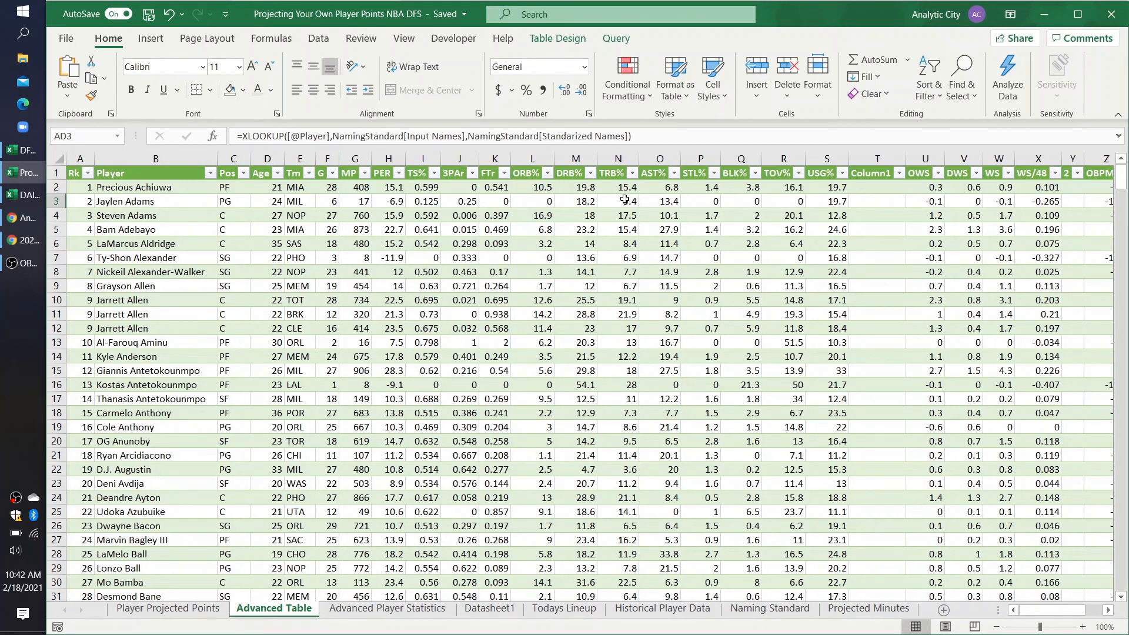
pyautogui.click(535, 188)
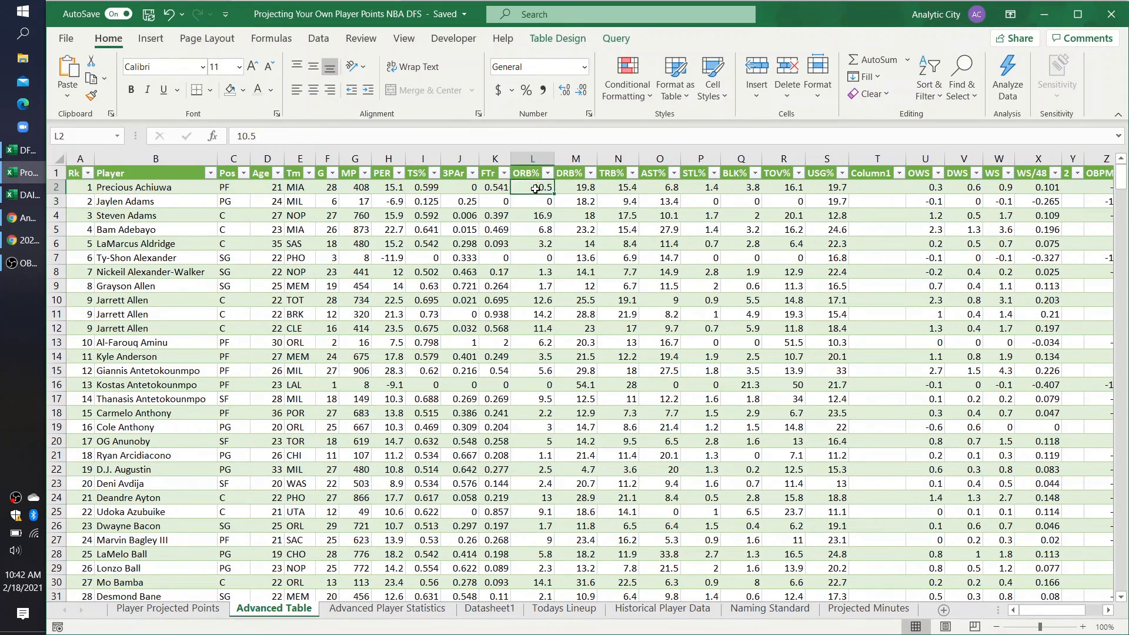
pyautogui.hscroll(2, 798, 282)
pyautogui.hscroll(2, 850, 259)
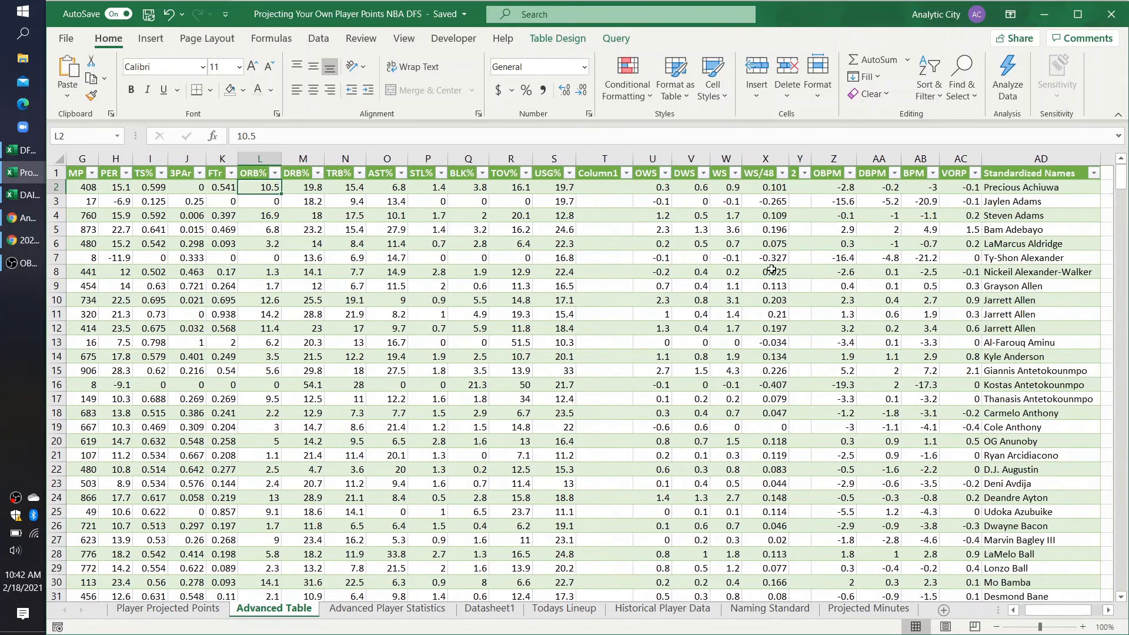
pyautogui.click(880, 188)
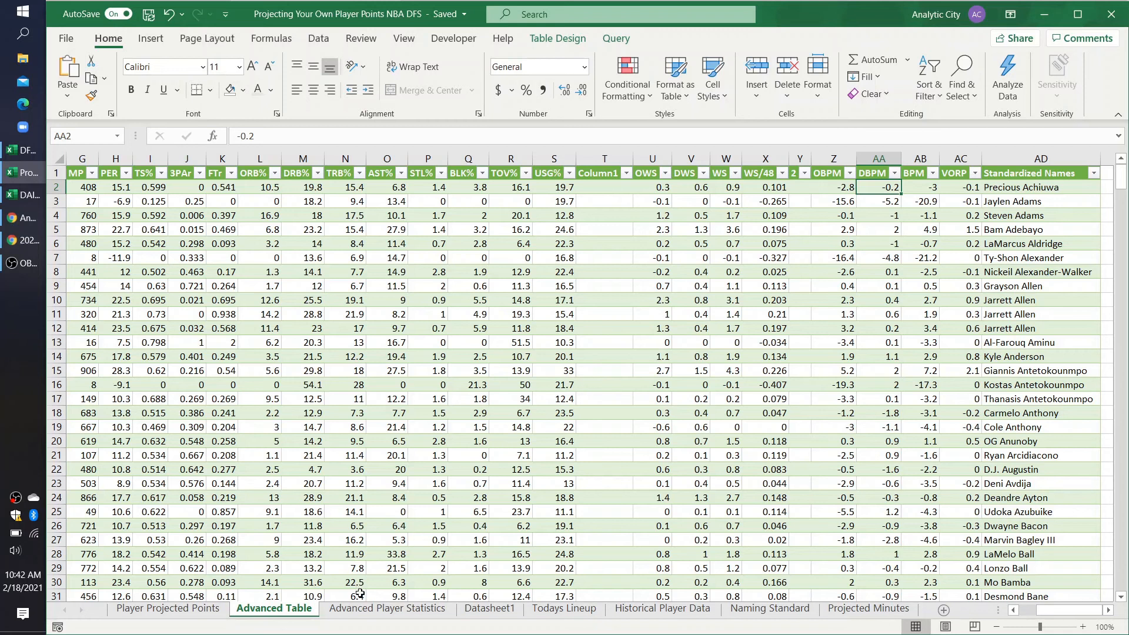
# Step: Survey the Datasheet1 columns from the AC Projections through to the Opponent Ranks
pyautogui.click(400, 612)
pyautogui.click(484, 613)
pyautogui.hscroll(3, 611, 412)
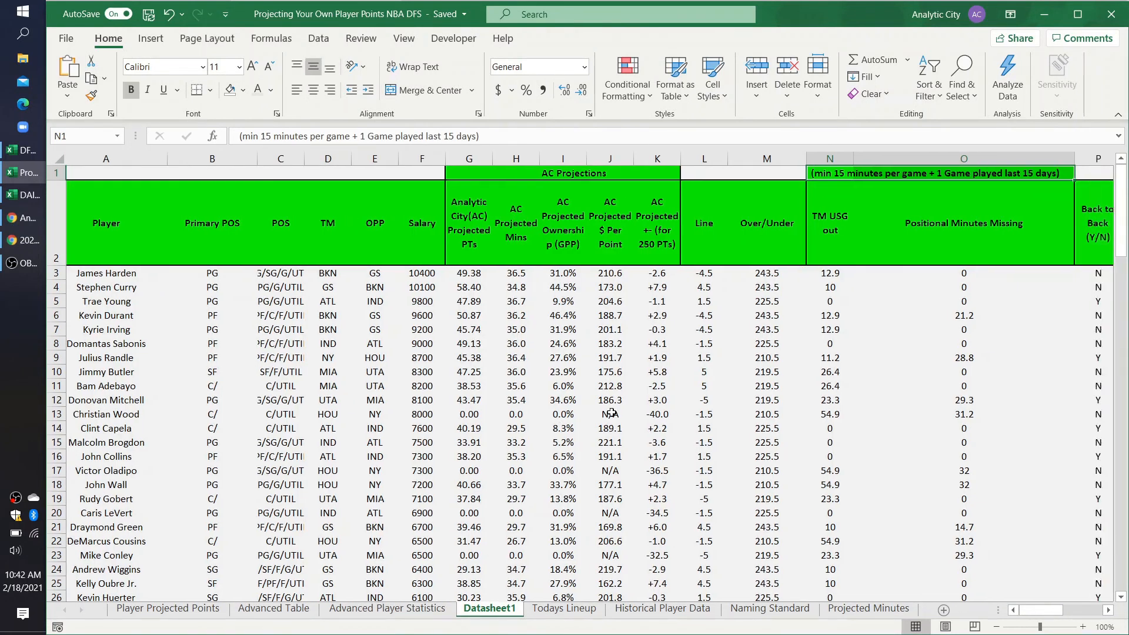
pyautogui.hscroll(6, 611, 413)
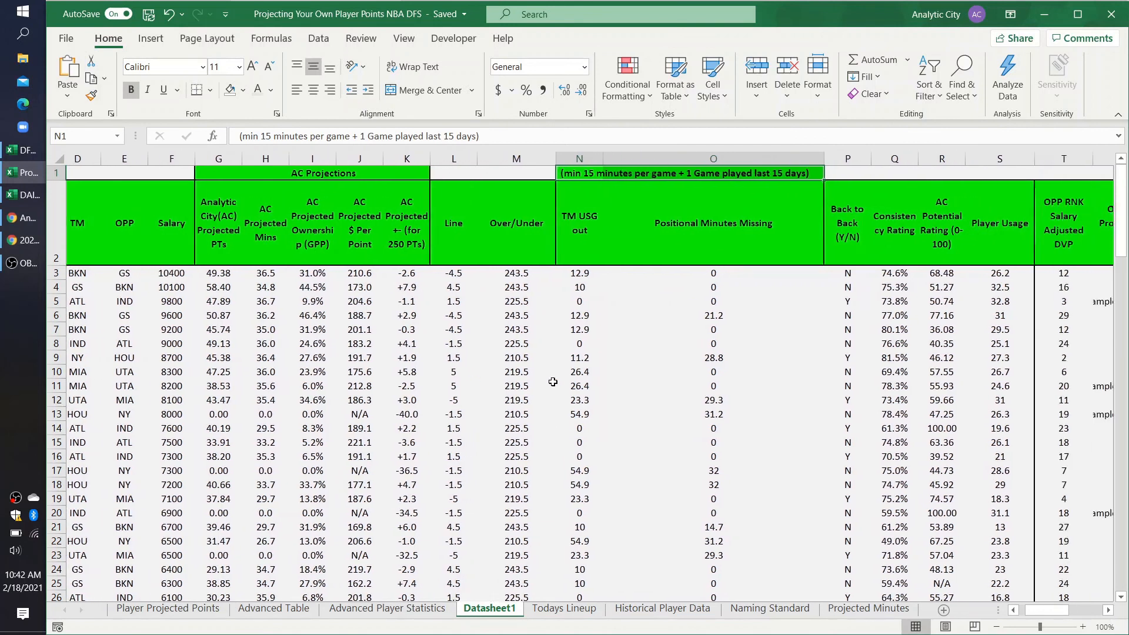
pyautogui.hscroll(6, 553, 382)
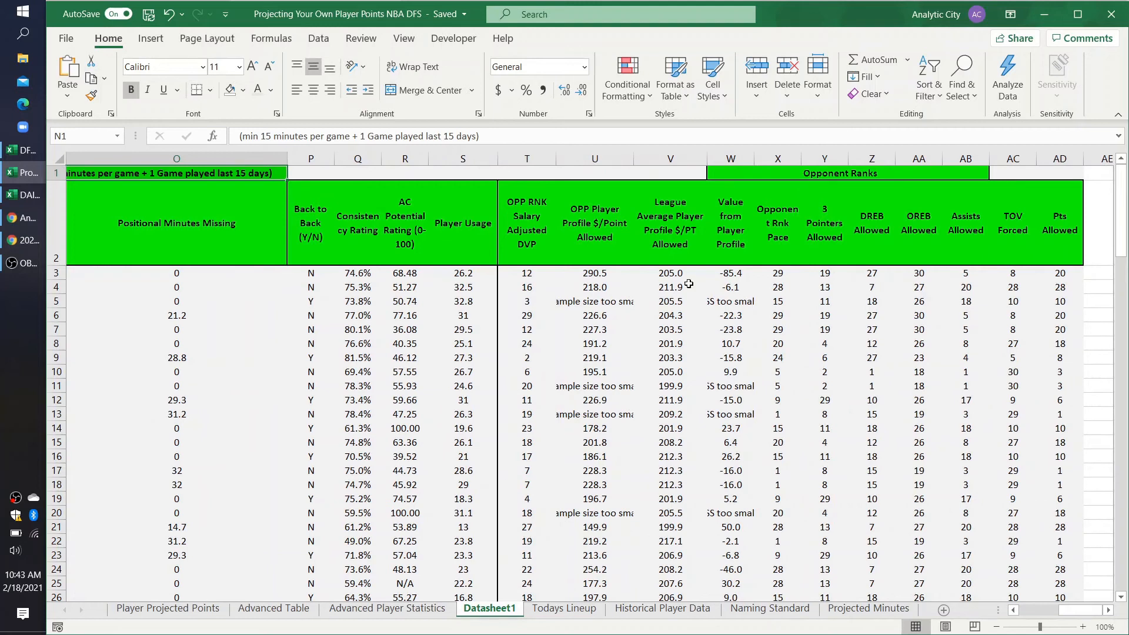
pyautogui.hscroll(-12, 316, 334)
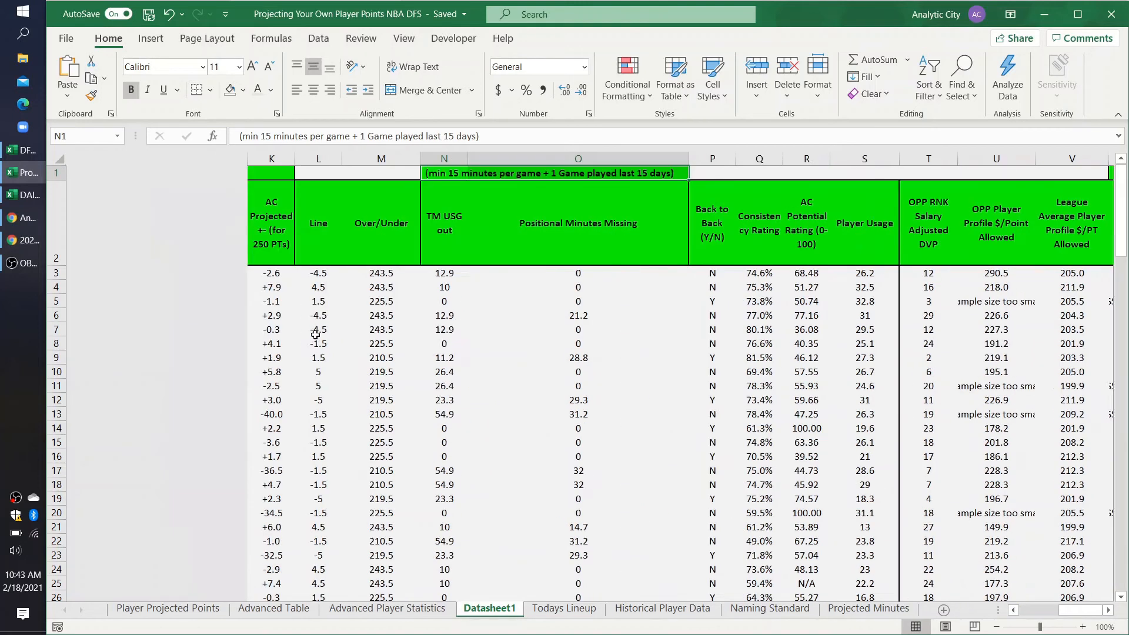
pyautogui.hscroll(1, 642, 310)
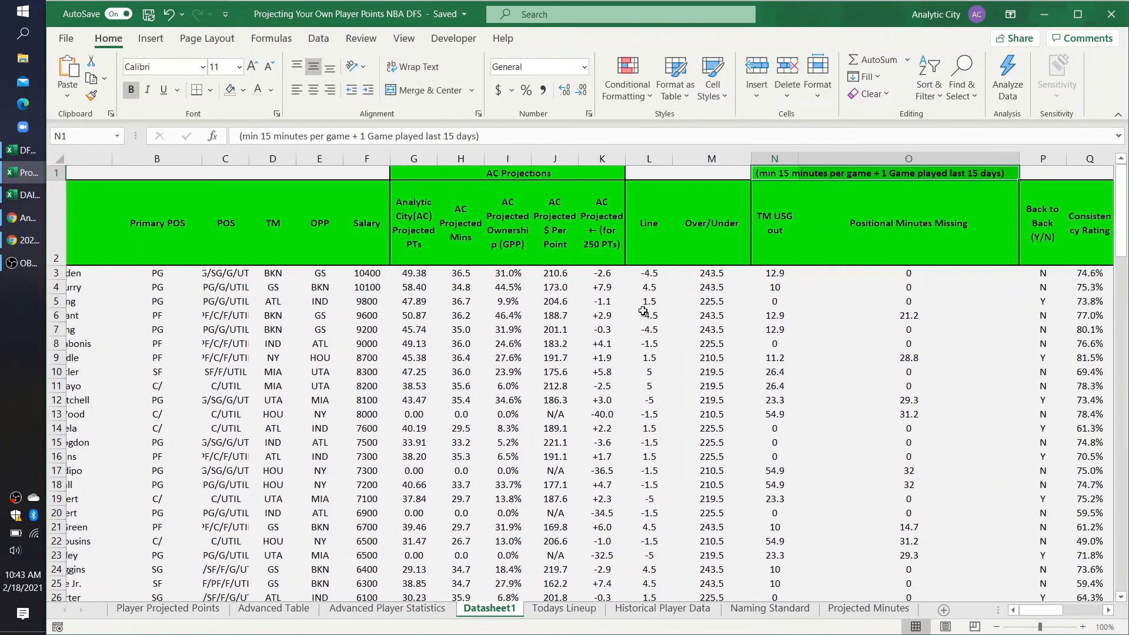
# Step: Step through row 3 of Datasheet1 from the AC Projected +- value through Over/Under and TM USG out to Positional Minutes Missing
pyautogui.click(596, 273)
pyautogui.press('Right')
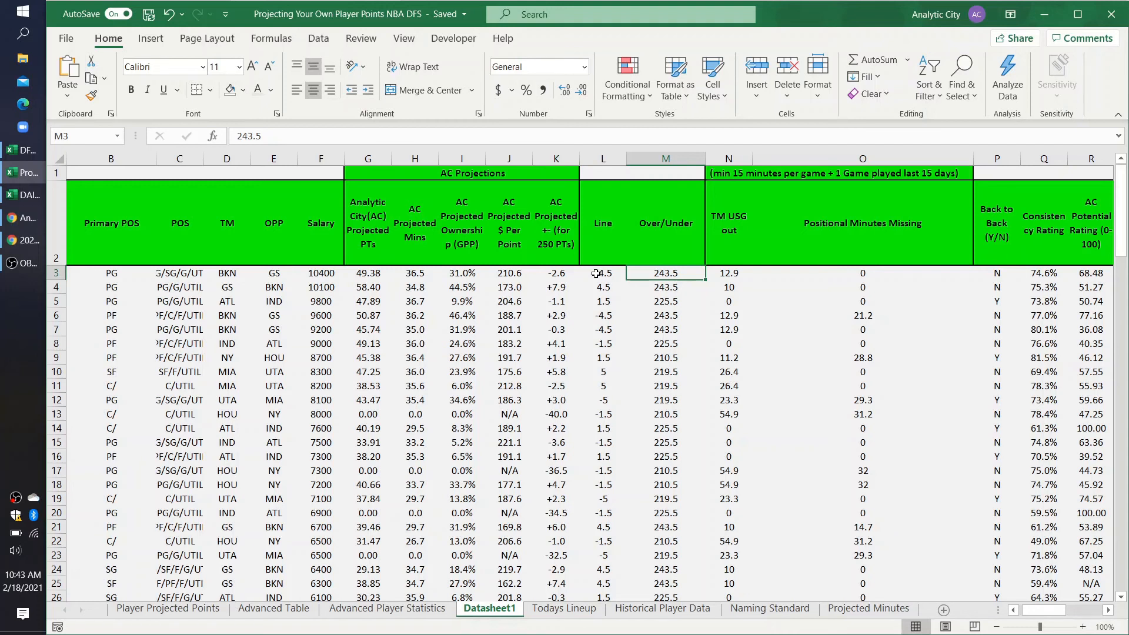
pyautogui.press('Right')
pyautogui.press('Right')
pyautogui.press('Left')
pyautogui.press('Right')
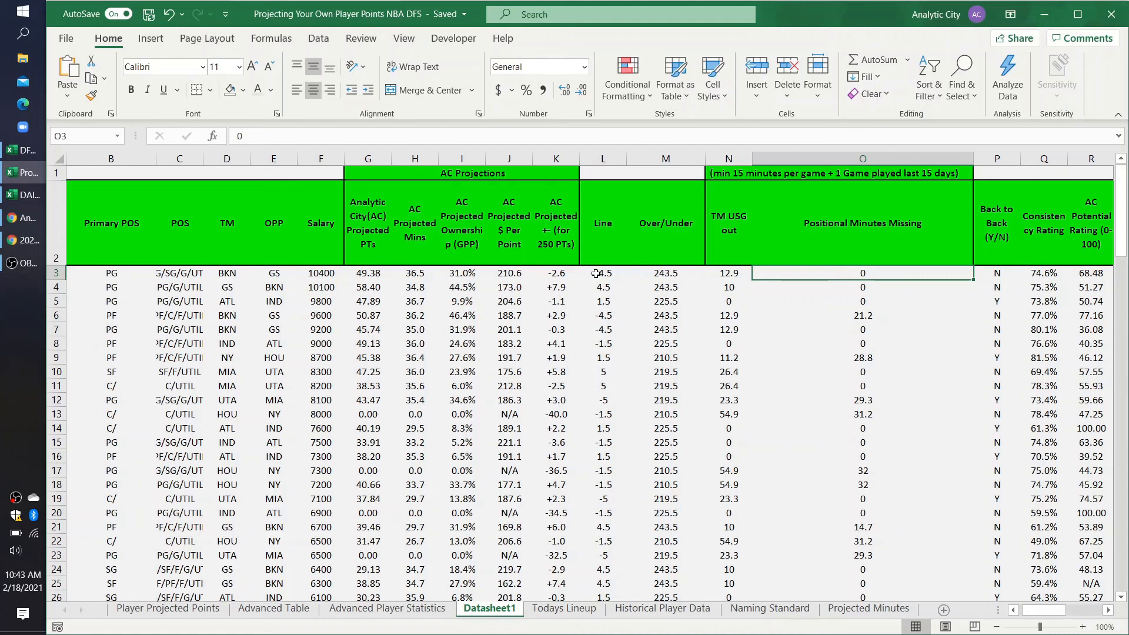
# Step: Examine the Positional Minutes Missing values in column O around row 6
pyautogui.press('Down')
pyautogui.press('Down')
pyautogui.press('Down')
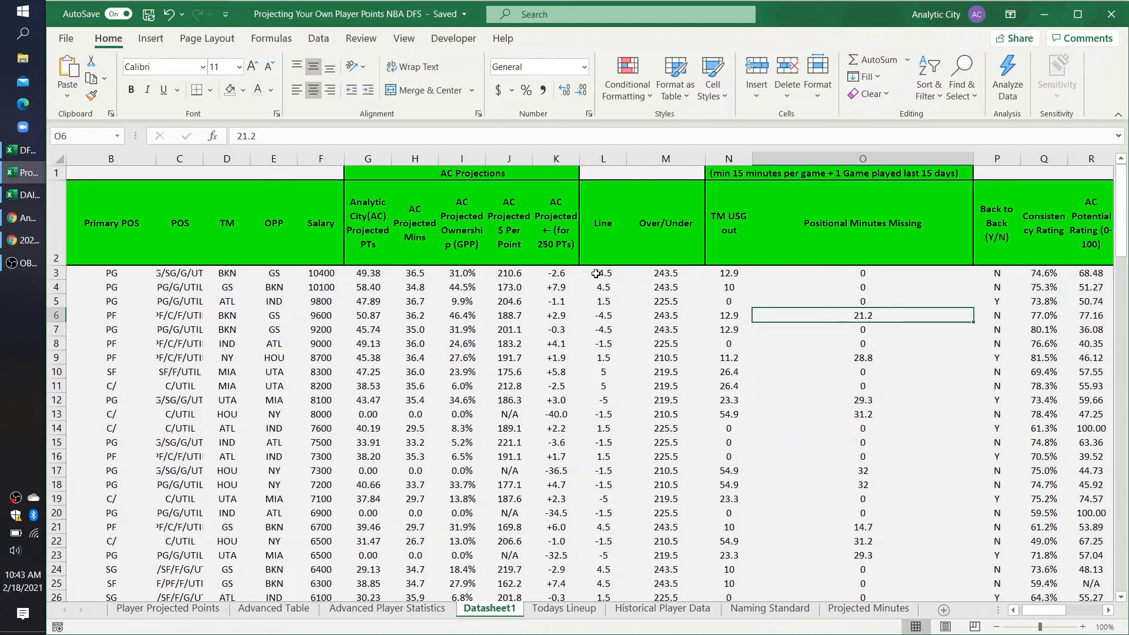
pyautogui.press('Down')
pyautogui.press('Down')
pyautogui.press('Down')
pyautogui.press('Down')
pyautogui.press('Up')
pyautogui.press('Up')
pyautogui.press('Up')
pyautogui.press('Up')
pyautogui.press('Down')
pyautogui.press('Down')
pyautogui.press('Down')
pyautogui.press('Up')
pyautogui.press('Up')
pyautogui.press('Up')
# Step: Examine the Back to Back (Y/N) flags in column P for the first few players
pyautogui.press('Right')
pyautogui.press('Right')
pyautogui.press('Right')
pyautogui.press('Left')
pyautogui.press('Left')
pyautogui.press('Up')
pyautogui.press('Up')
pyautogui.press('Down')
pyautogui.press('Down')
pyautogui.press('Down')
pyautogui.press('Up')
pyautogui.press('Up')
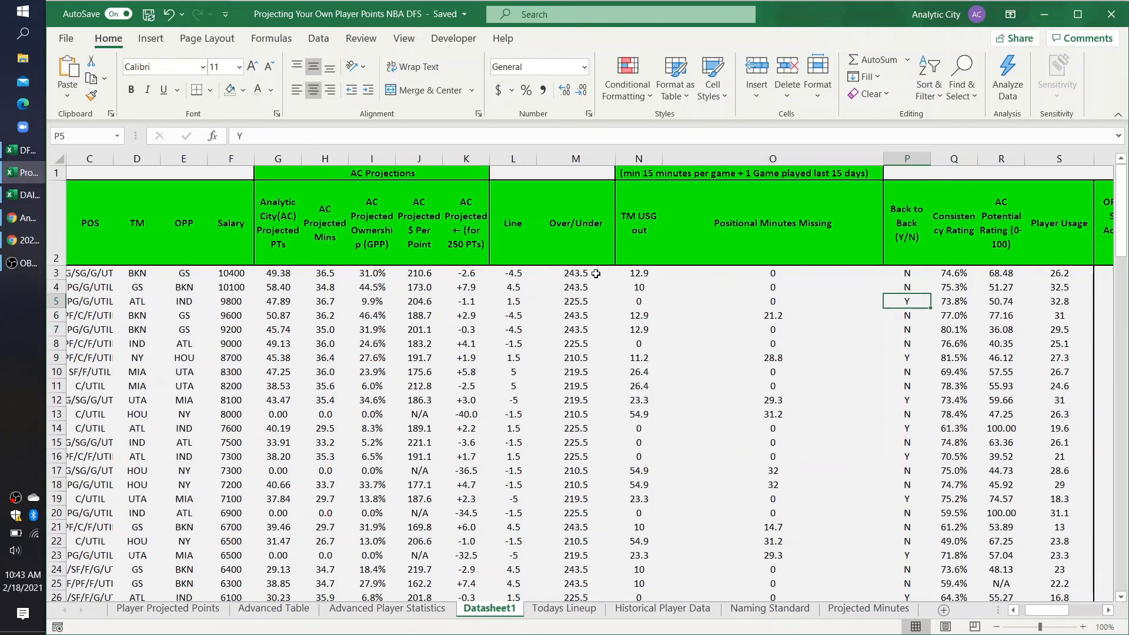
# Step: Review the Consistency Rating, AC Potential Rating and Player Usage columns, continuing to OPP Player Profile $/Point Allowed in U5
pyautogui.press('Right')
pyautogui.press('Right')
pyautogui.press('Left')
pyautogui.press('Left')
pyautogui.press('Up')
pyautogui.press('Down')
pyautogui.press('Down')
pyautogui.press('Right')
pyautogui.press('Right')
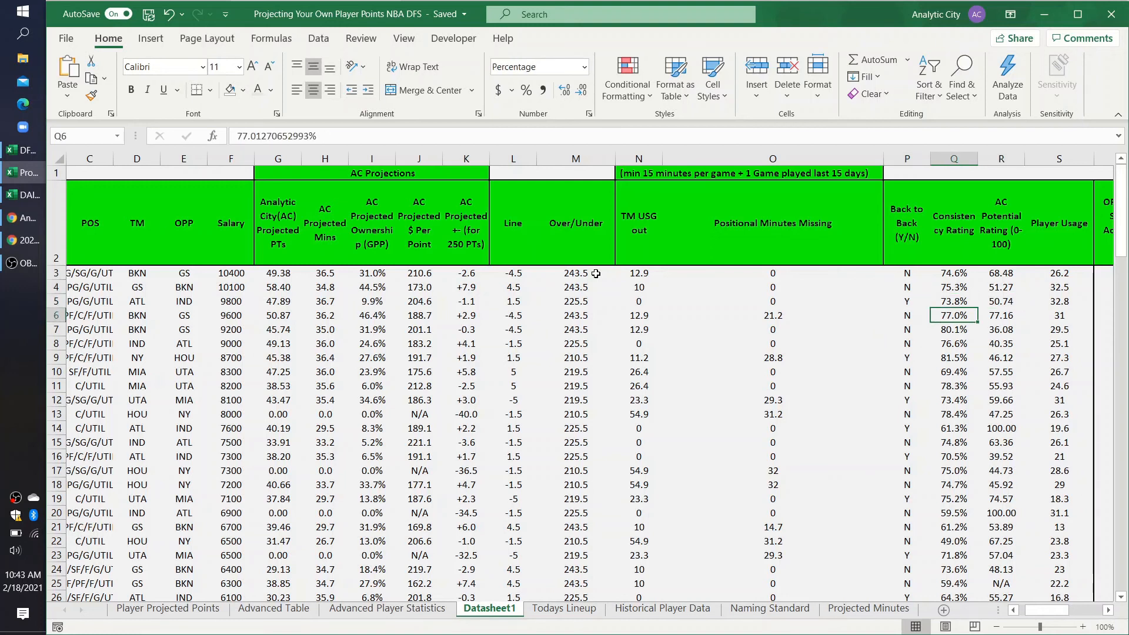
pyautogui.press('Right')
pyautogui.press('Right')
pyautogui.press('Left')
pyautogui.press('Left')
pyautogui.press('Left')
pyautogui.press('Left')
pyautogui.press('Up')
pyautogui.press('Right')
pyautogui.press('Right')
pyautogui.press('Right')
pyautogui.press('Right')
pyautogui.press('Right')
pyautogui.press('Right')
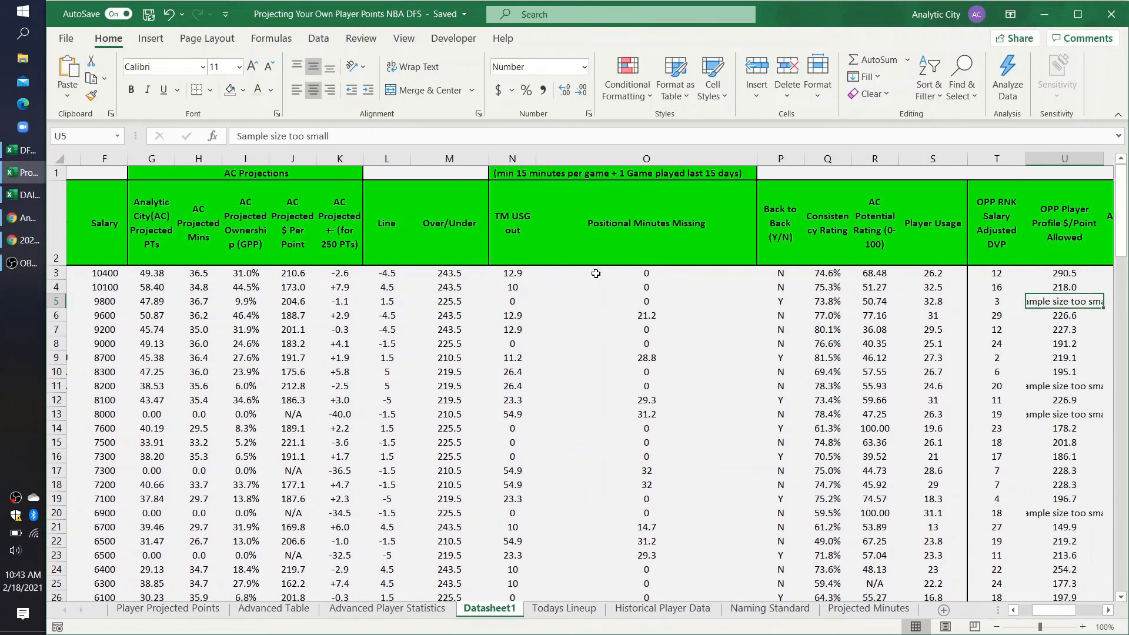
# Step: Examine the OPP RNK Salary Adjusted DVP column in the first few rows, finishing on T3
pyautogui.press('Left')
pyautogui.press('Left')
pyautogui.press('Left')
pyautogui.press('Up')
pyautogui.press('Up')
pyautogui.press('Down')
pyautogui.press('Down')
pyautogui.press('Down')
pyautogui.press('Right')
pyautogui.press('Right')
pyautogui.press('Left')
pyautogui.press('Up')
pyautogui.press('Up')
pyautogui.press('Up')
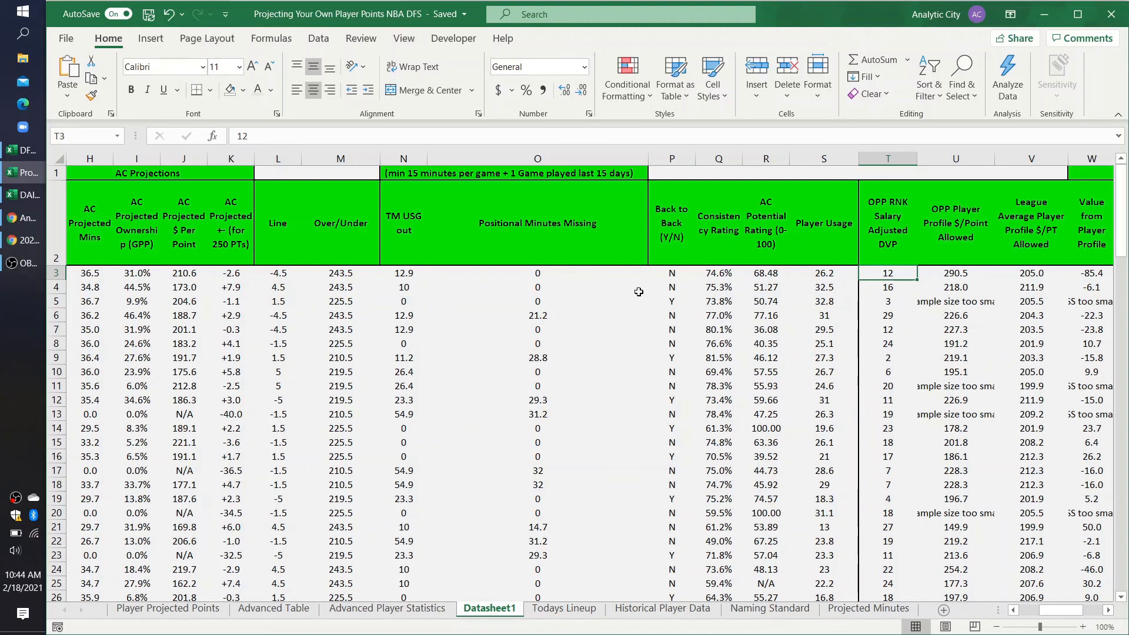
# Step: Compare the players' opponents and salaries with their OPP RNK Salary Adjusted DVP ranks, focusing on T6
pyautogui.hscroll(-5, 355, 337)
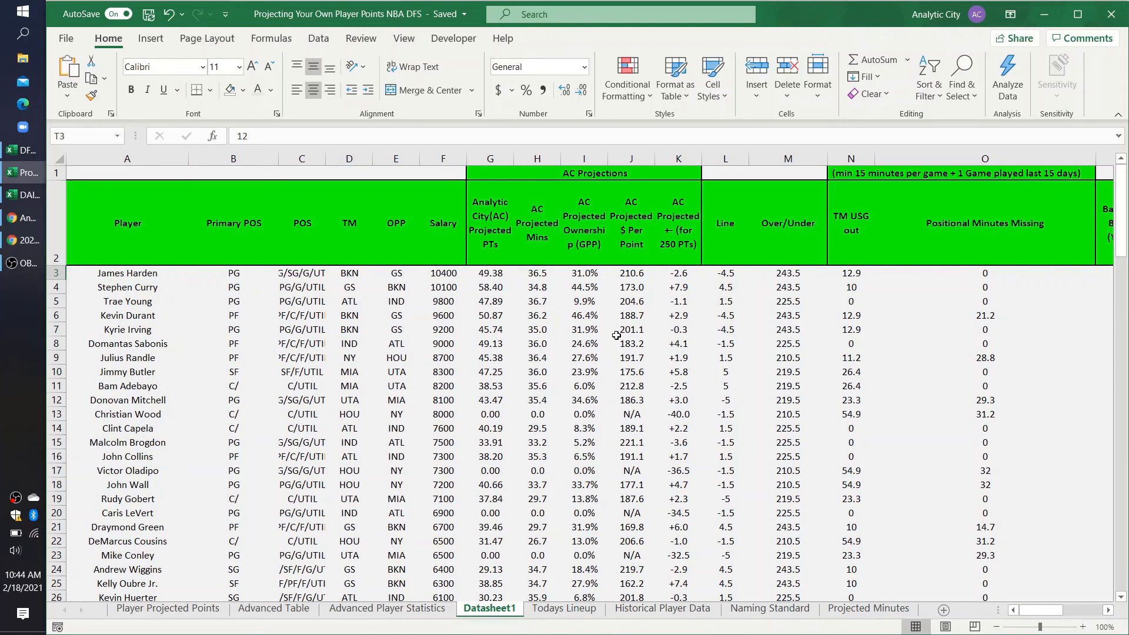
pyautogui.hscroll(5, 617, 332)
pyautogui.hscroll(-5, 435, 311)
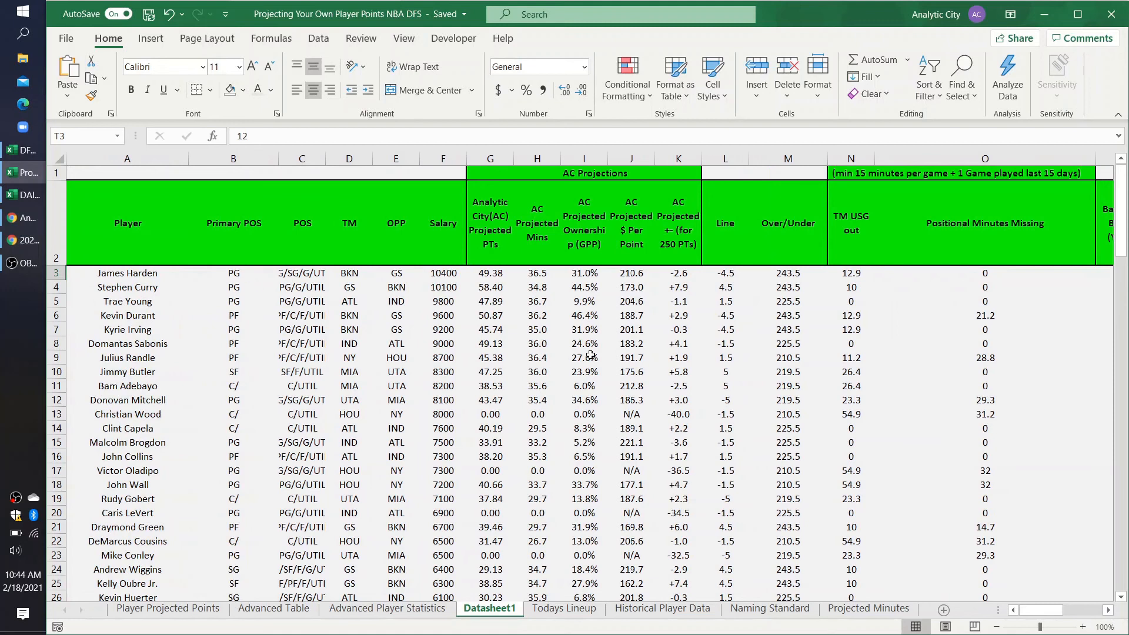
pyautogui.hscroll(5, 585, 356)
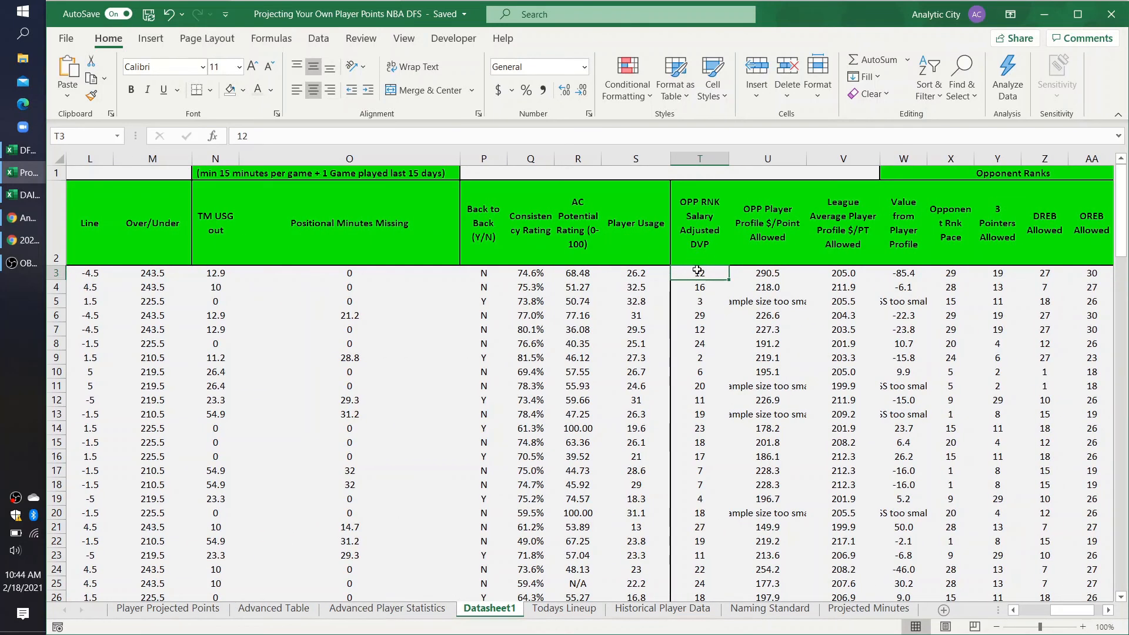
pyautogui.click(698, 318)
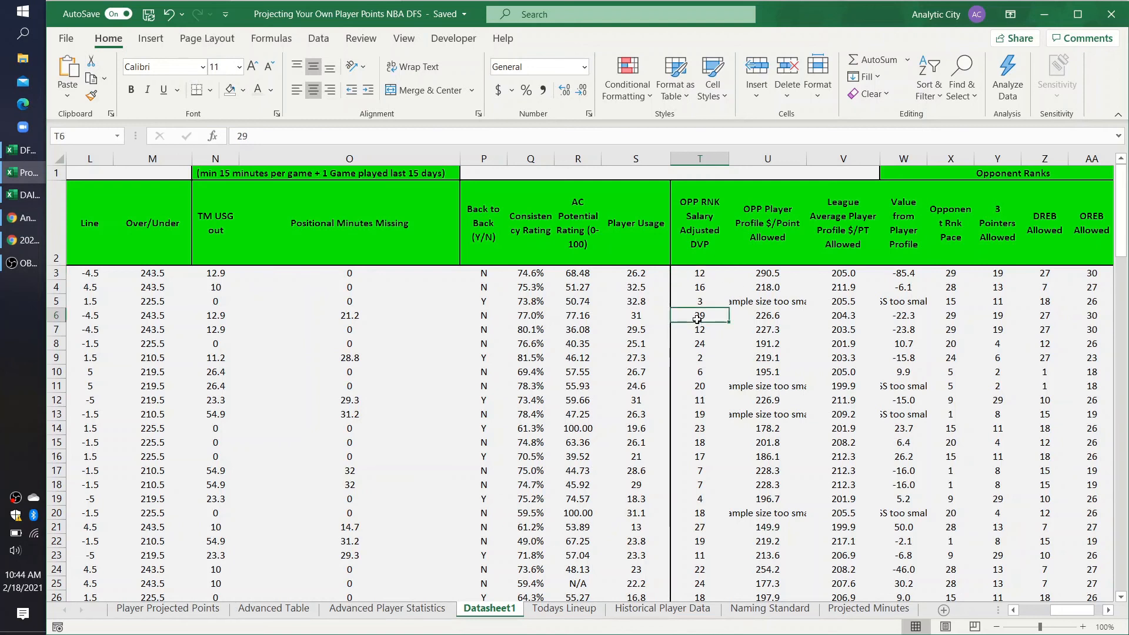
pyautogui.hscroll(-5, 698, 320)
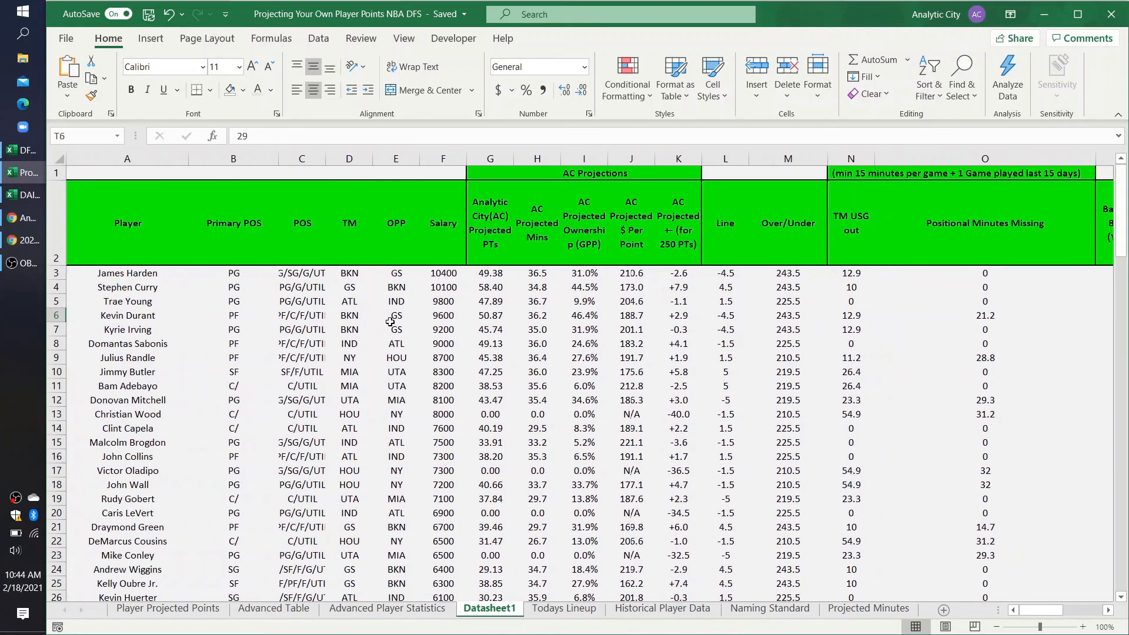
pyautogui.hscroll(5, 497, 353)
pyautogui.hscroll(-4, 482, 357)
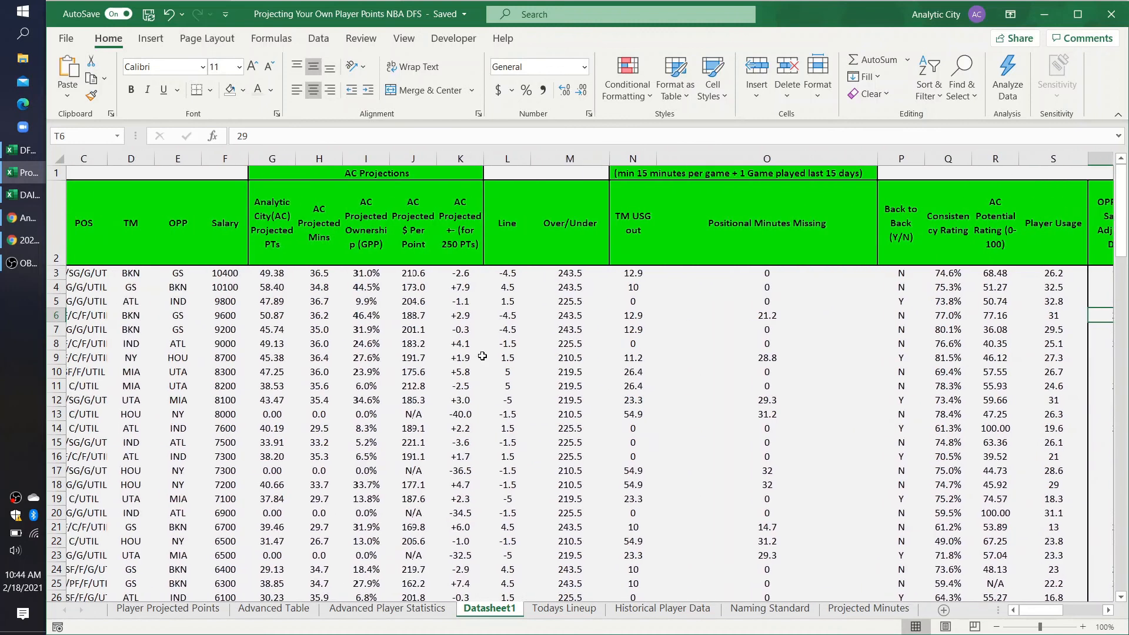
pyautogui.hscroll(-2, 482, 356)
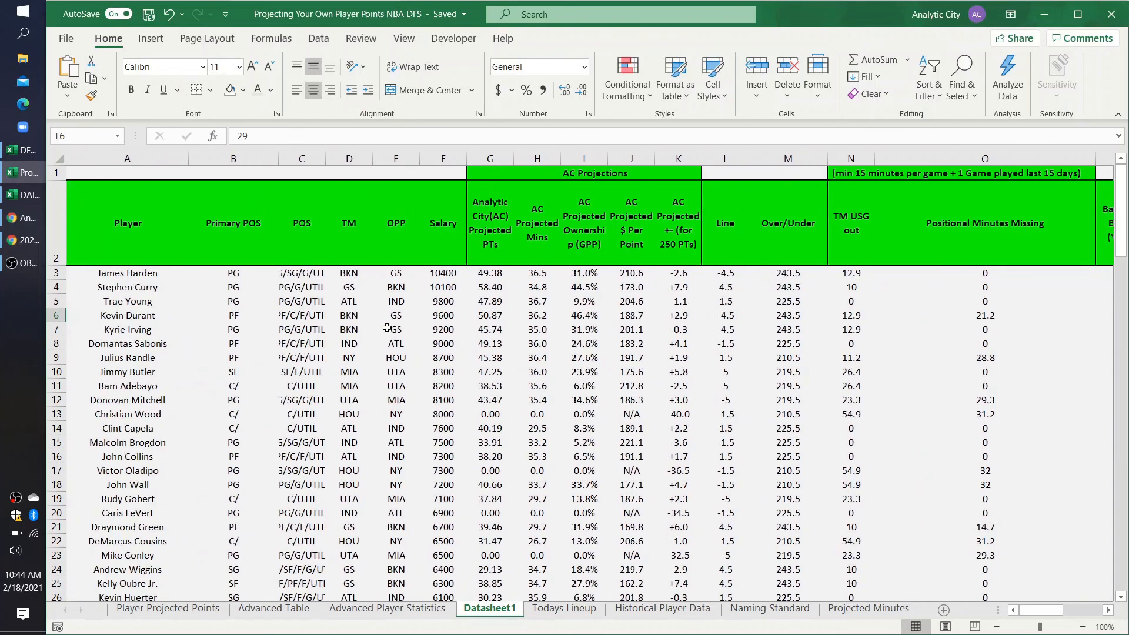
pyautogui.hscroll(6, 423, 317)
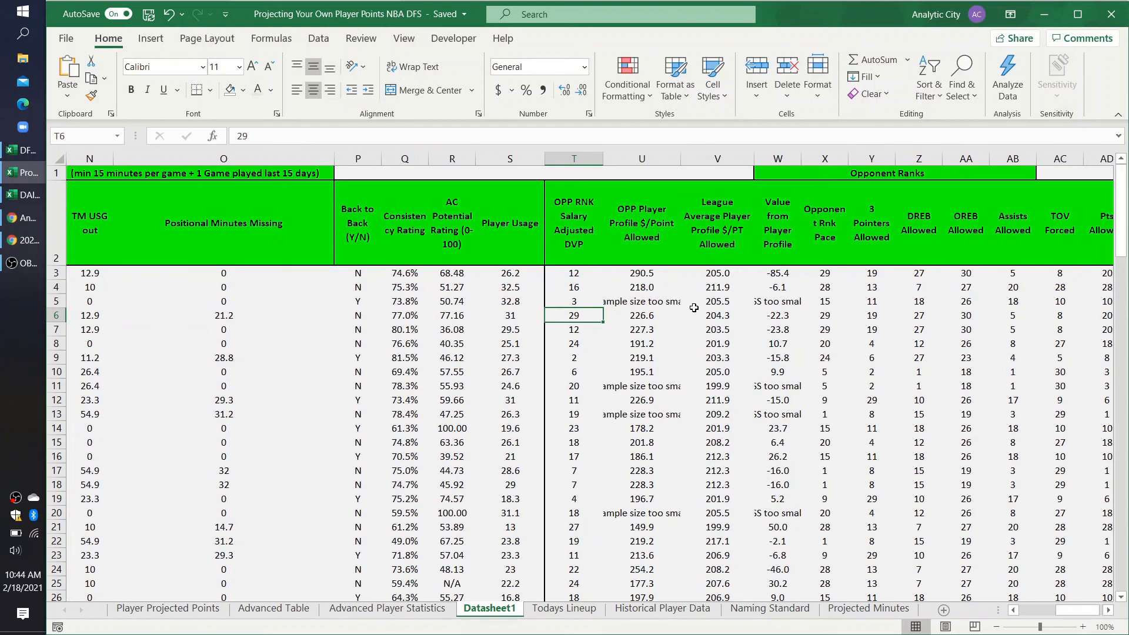
# Step: Examine the Value from Player Profile column, checking W3, W8 and W10
pyautogui.hscroll(1, 685, 301)
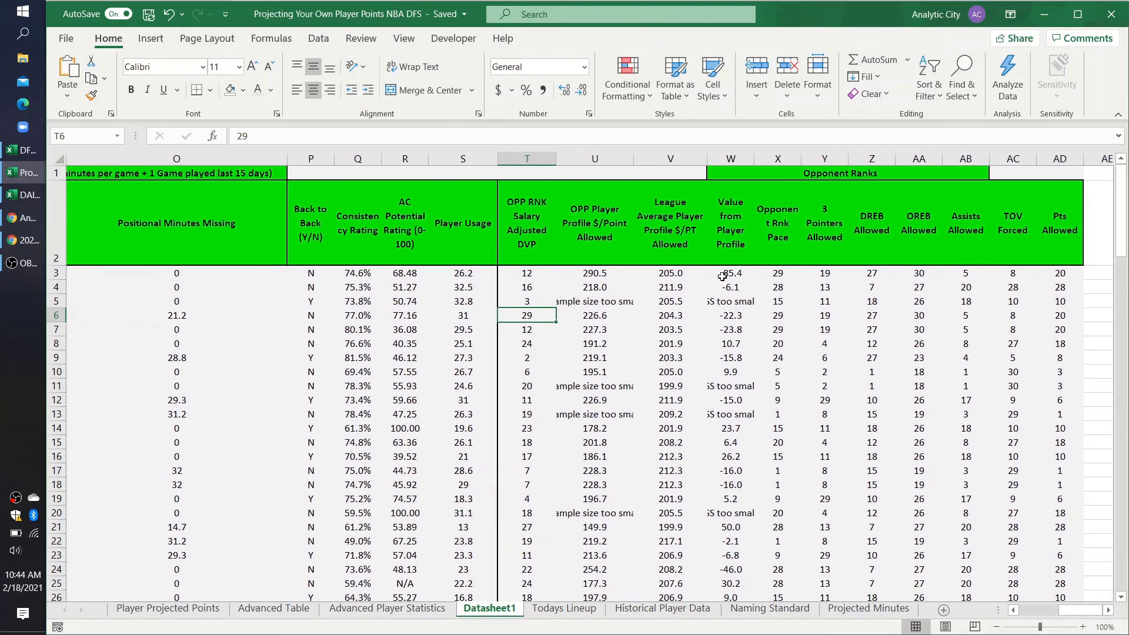
pyautogui.click(722, 275)
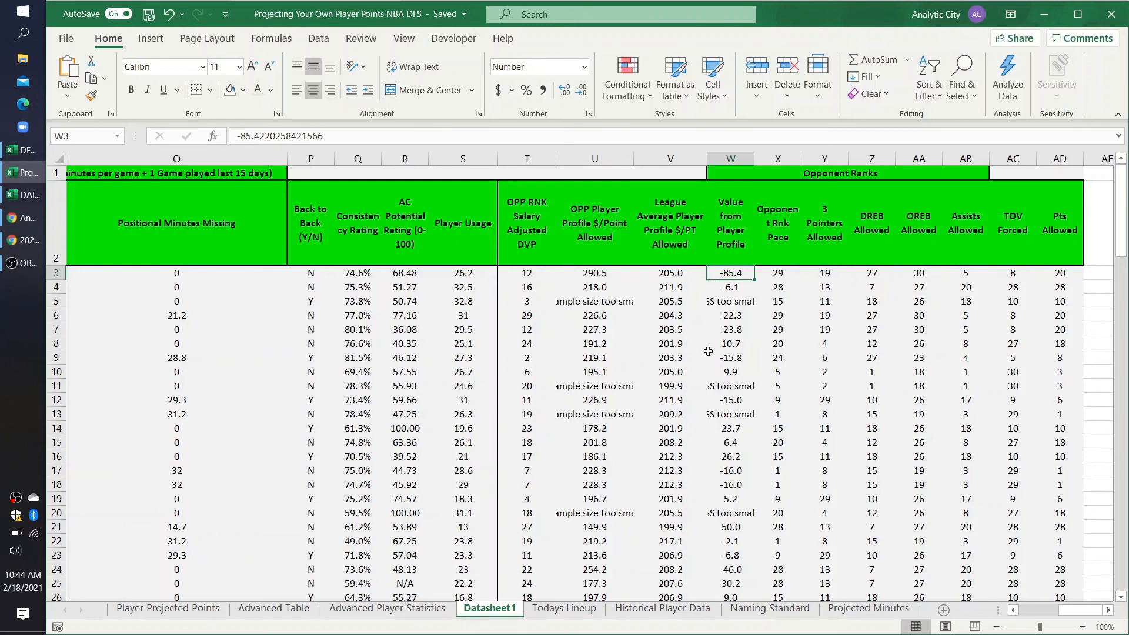
pyautogui.click(728, 459)
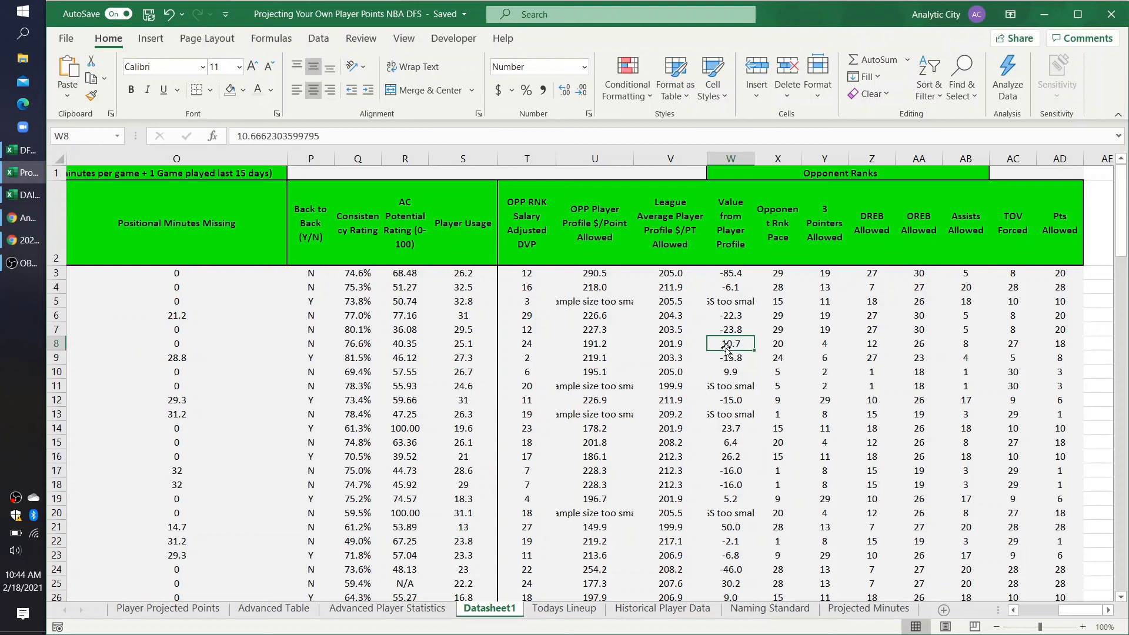
pyautogui.click(725, 371)
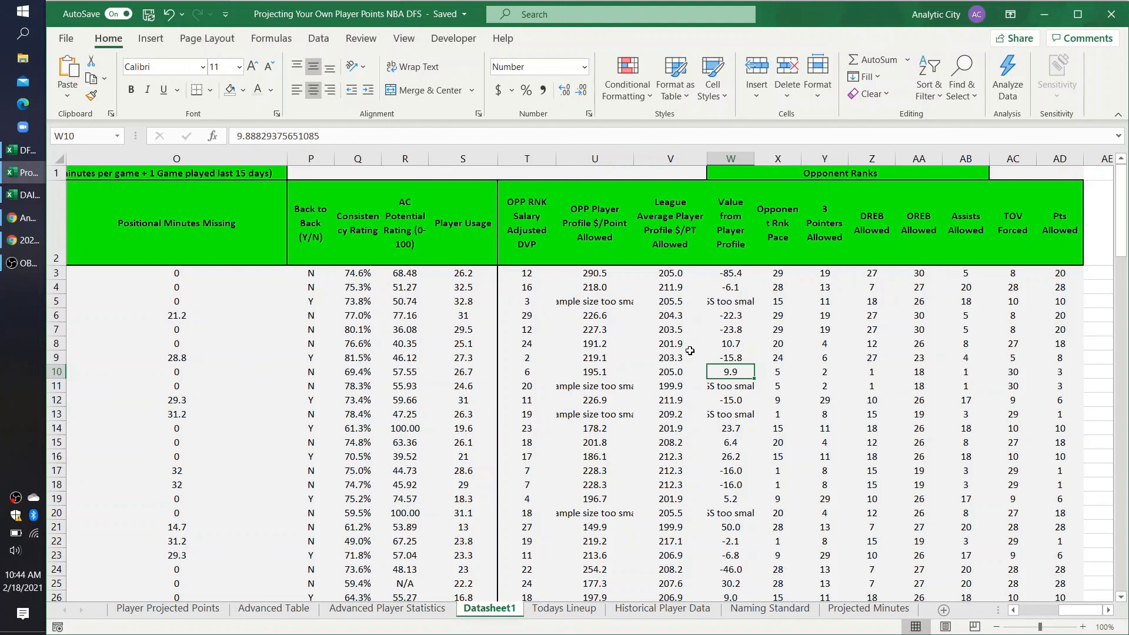
# Step: Compare the first player's OPP Player Profile $/Point Allowed in U3 with his name in A3 and his Value from Player Profile in W3
pyautogui.click(603, 274)
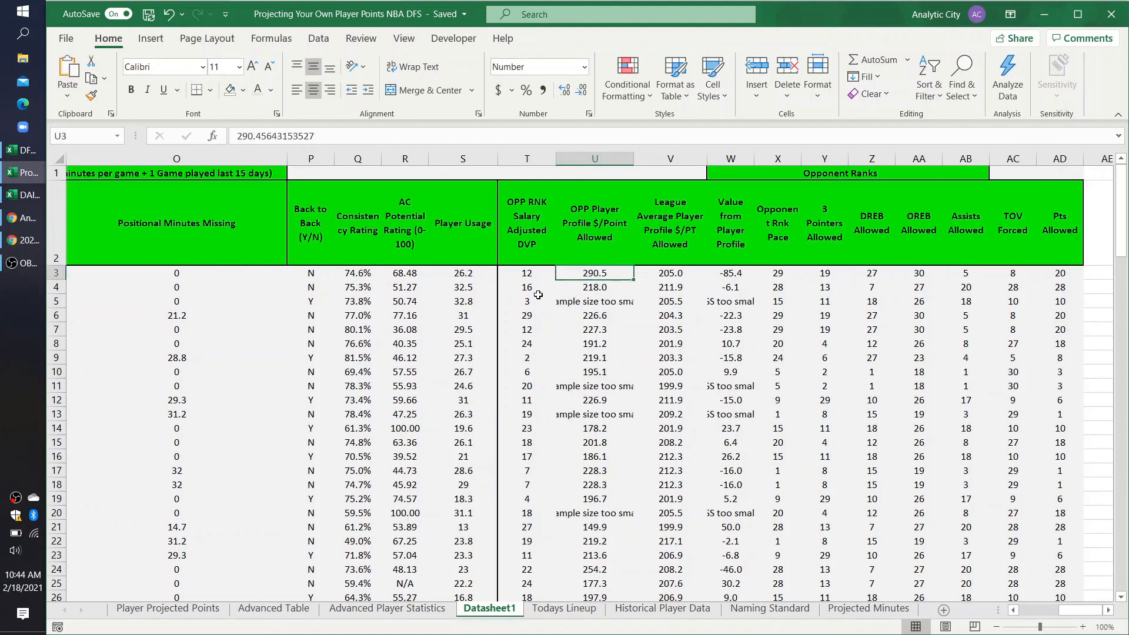
pyautogui.hscroll(-10, 518, 297)
pyautogui.click(146, 272)
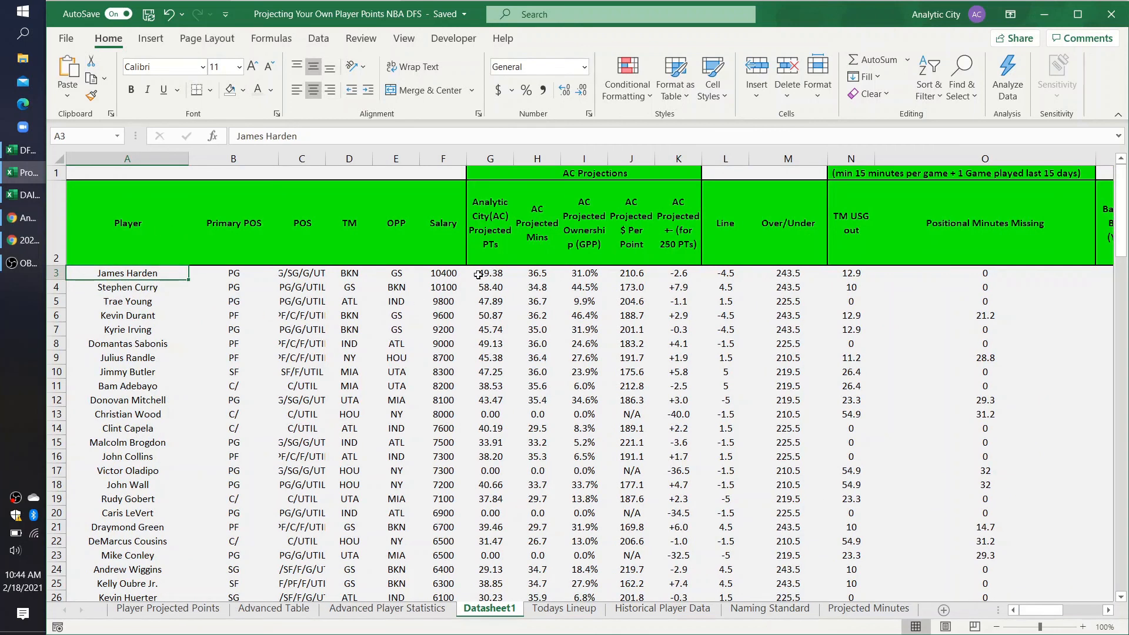
pyautogui.hscroll(1, 593, 324)
pyautogui.hscroll(6, 713, 336)
pyautogui.hscroll(3, 712, 336)
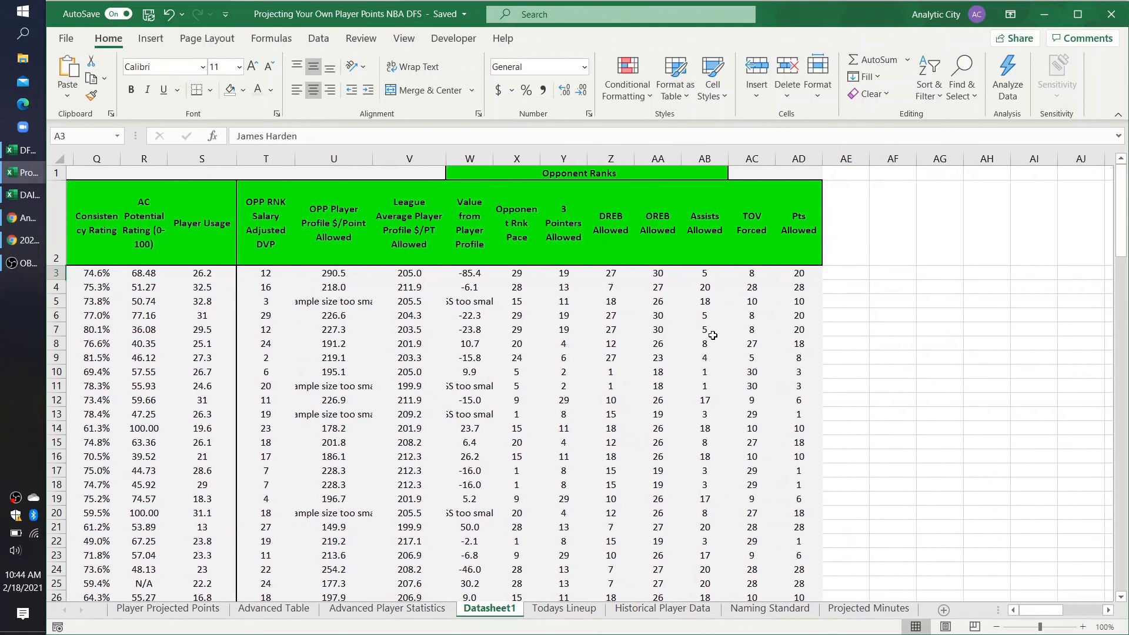
pyautogui.hscroll(-1, 713, 327)
pyautogui.click(503, 273)
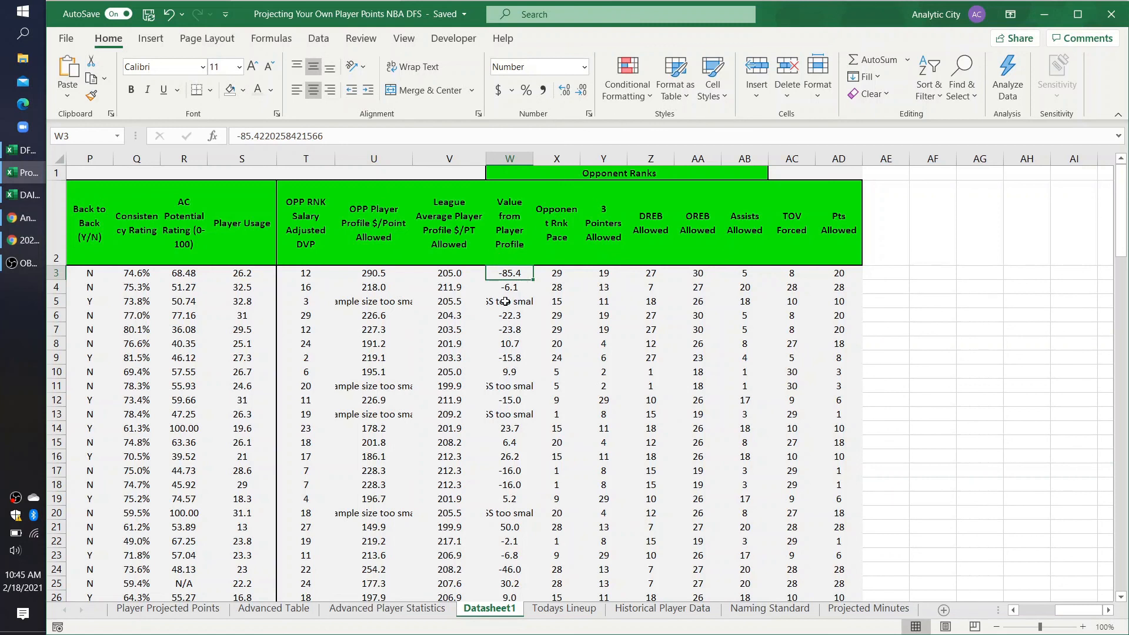
# Step: Inspect the Value from Player Profile in W21 against the row's player, opponent and salary details
pyautogui.scroll(-4, 512, 326)
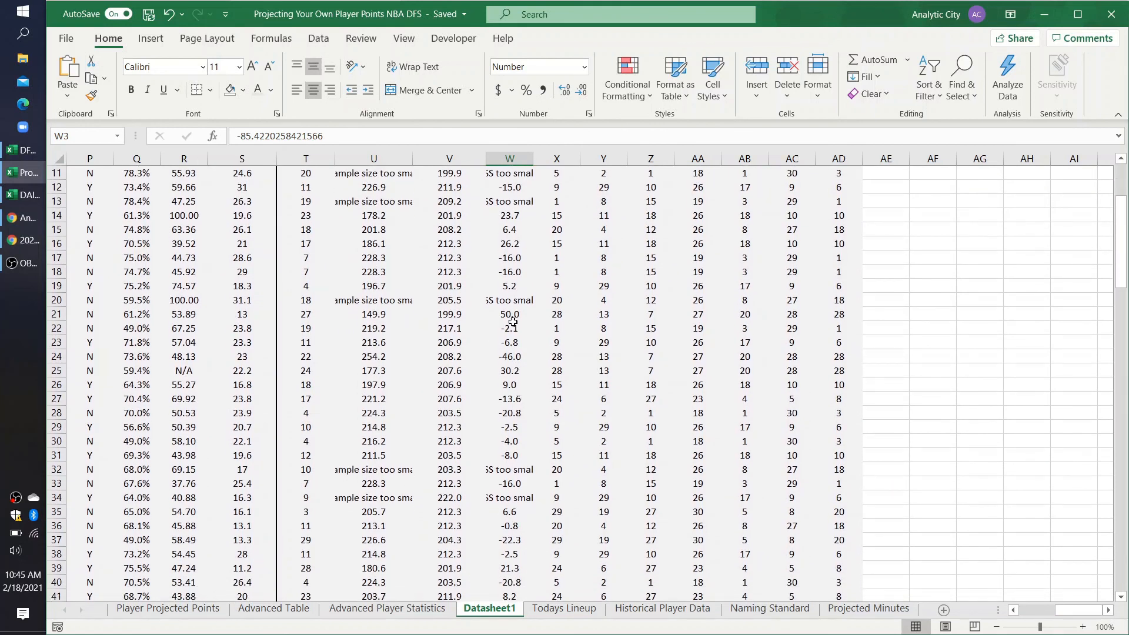
pyautogui.click(511, 317)
pyautogui.hscroll(-5, 511, 316)
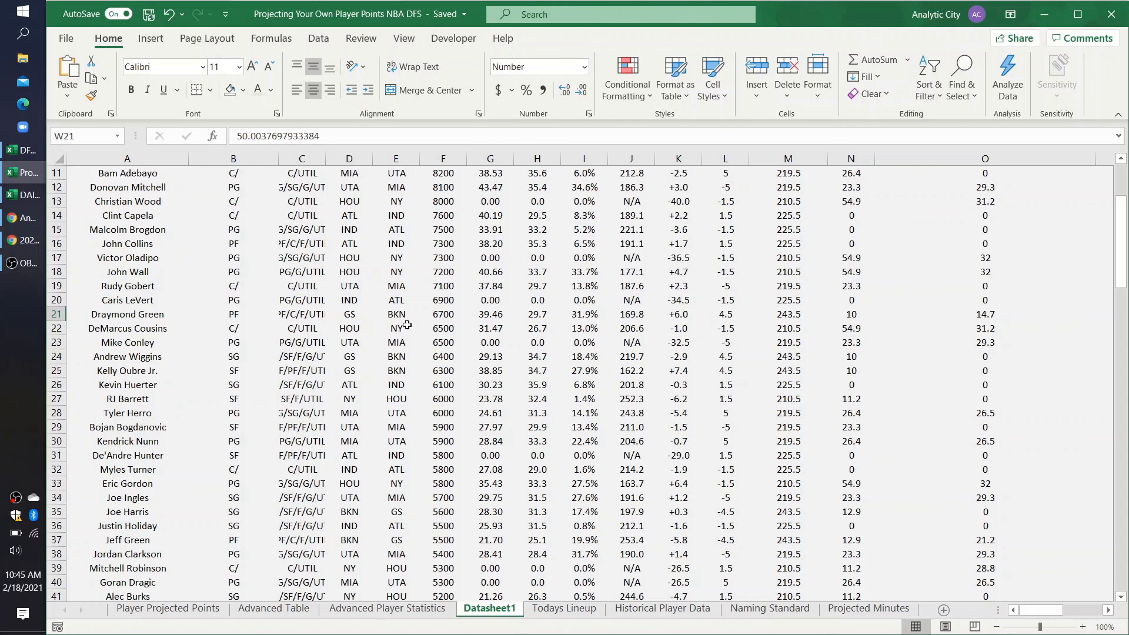
pyautogui.hscroll(2, 658, 355)
pyautogui.hscroll(-2, 635, 347)
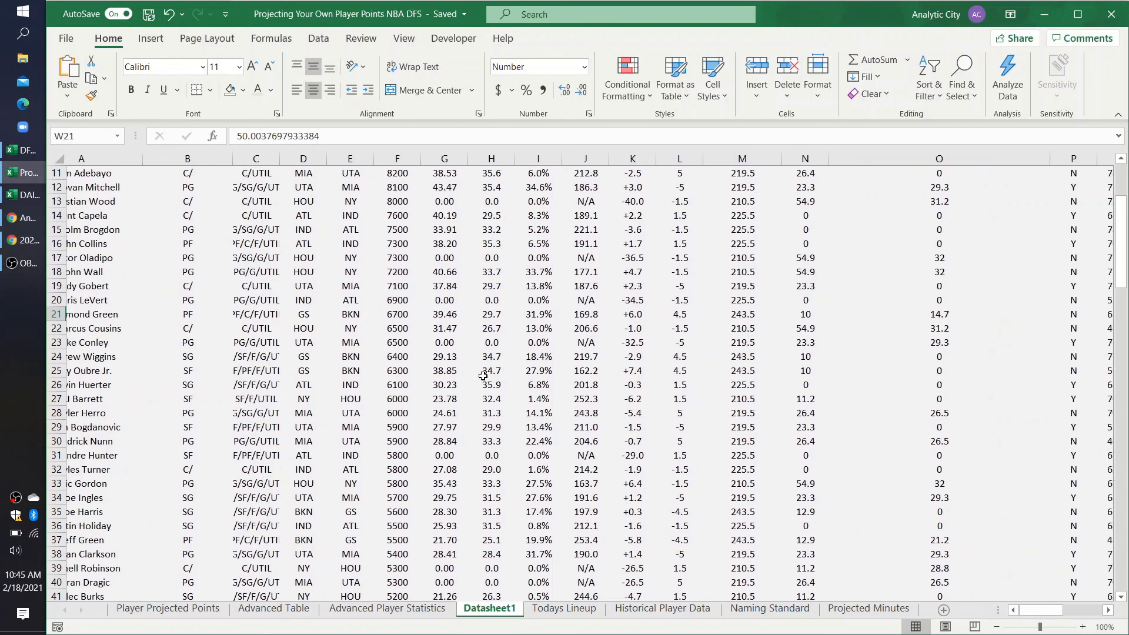
pyautogui.hscroll(10, 483, 376)
pyautogui.hscroll(5, 483, 375)
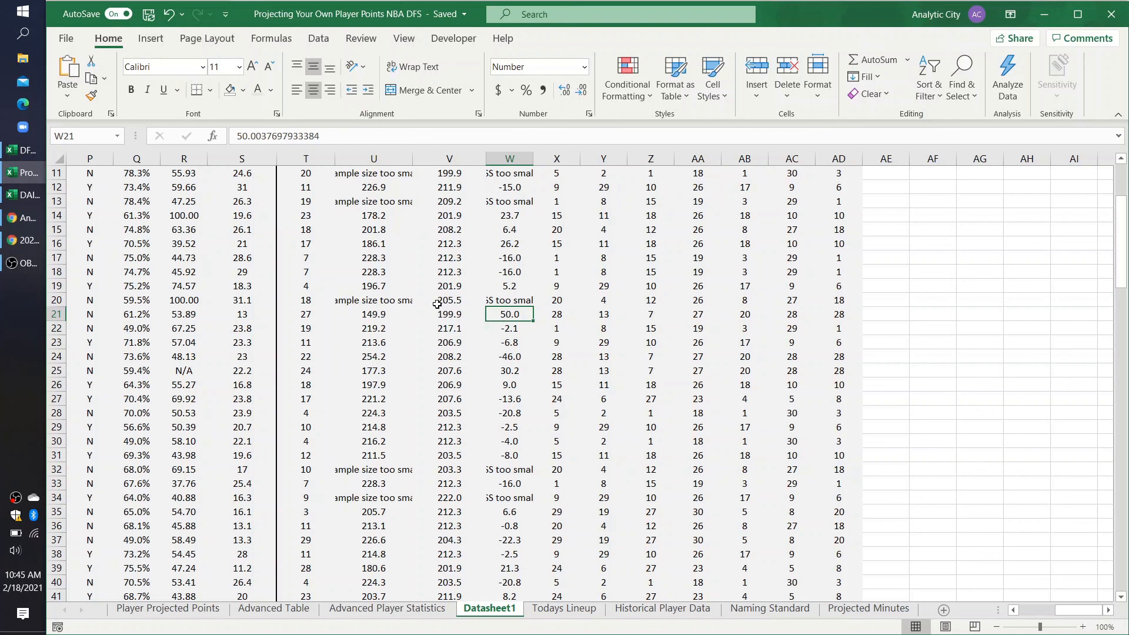
pyautogui.scroll(4, 517, 385)
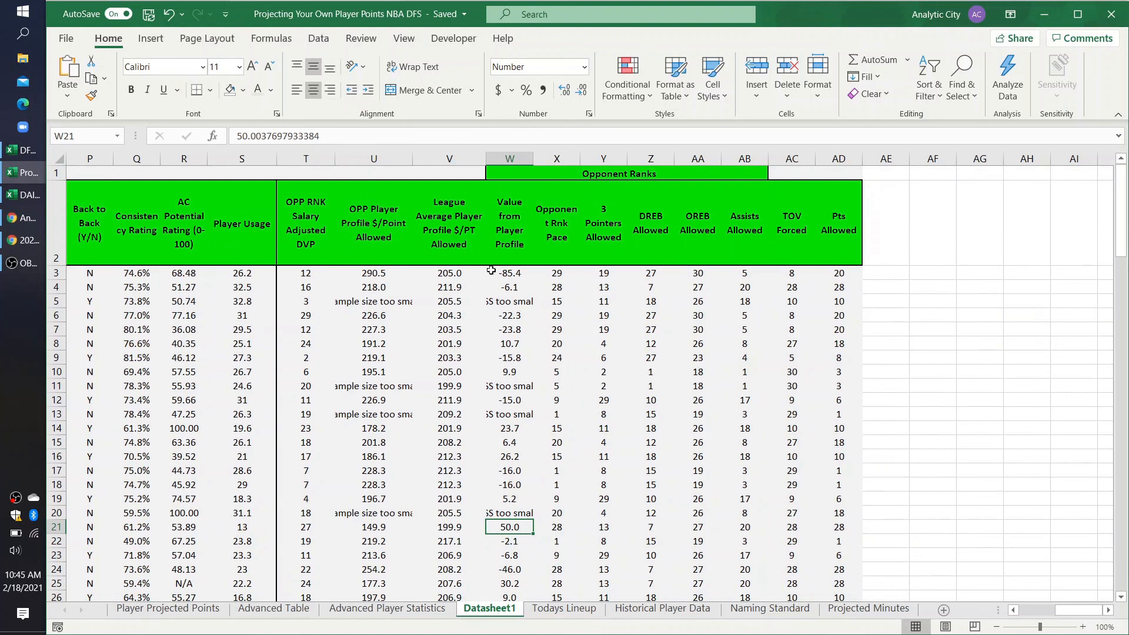
# Step: Examine the opponent statistics in row 3 one by one, from Opponent Rnk Pace through Pts Allowed
pyautogui.click(552, 275)
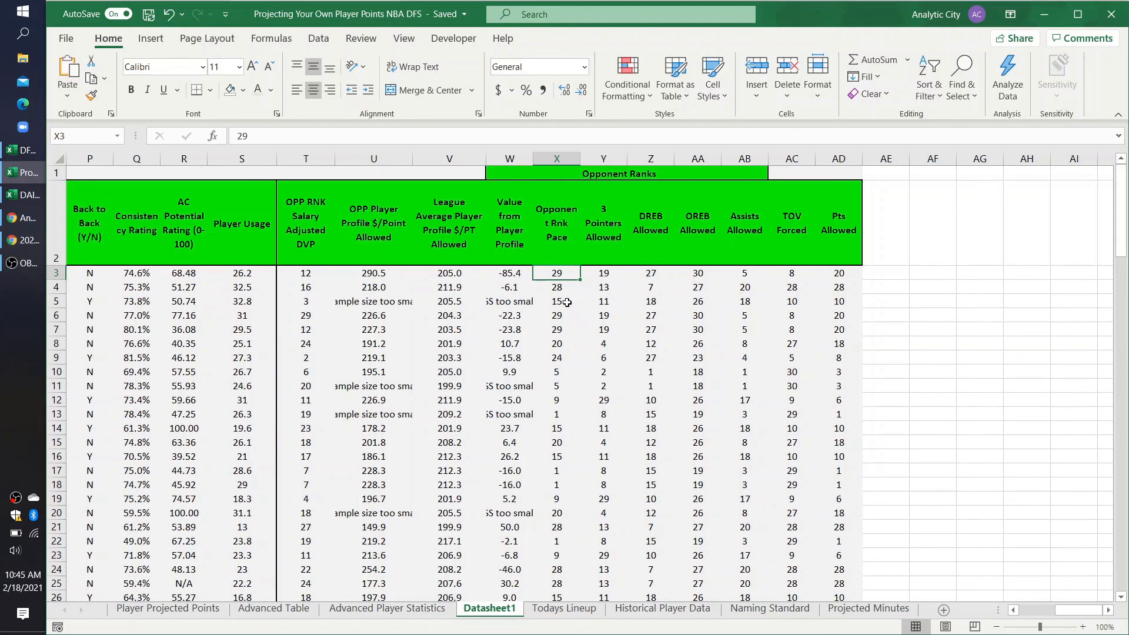
pyautogui.click(605, 274)
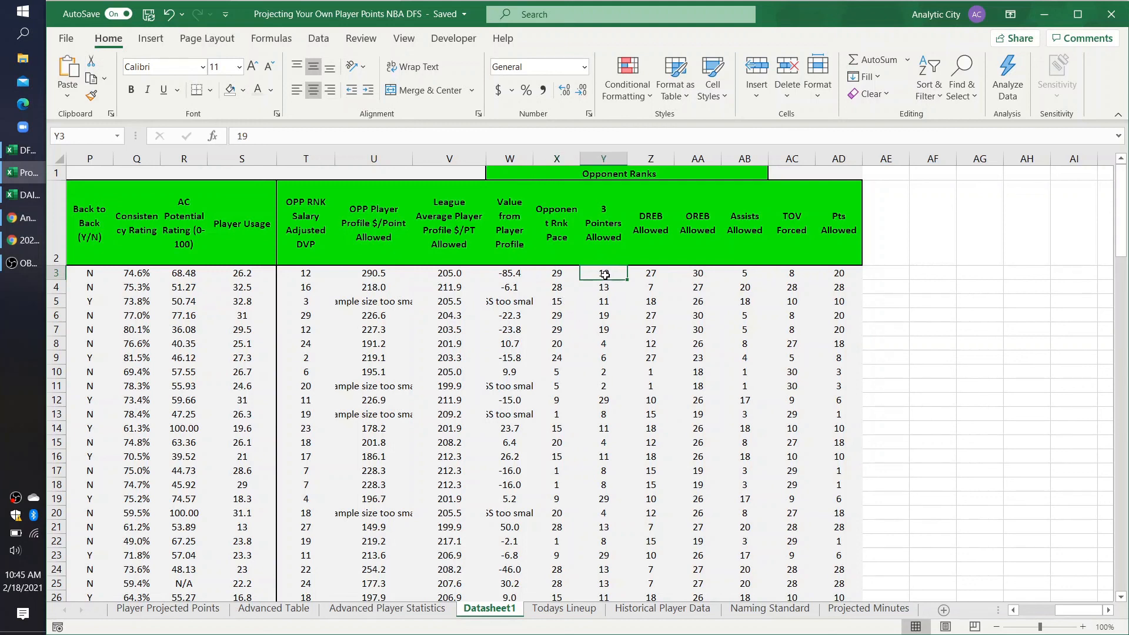
pyautogui.press('Right')
pyautogui.press('Right')
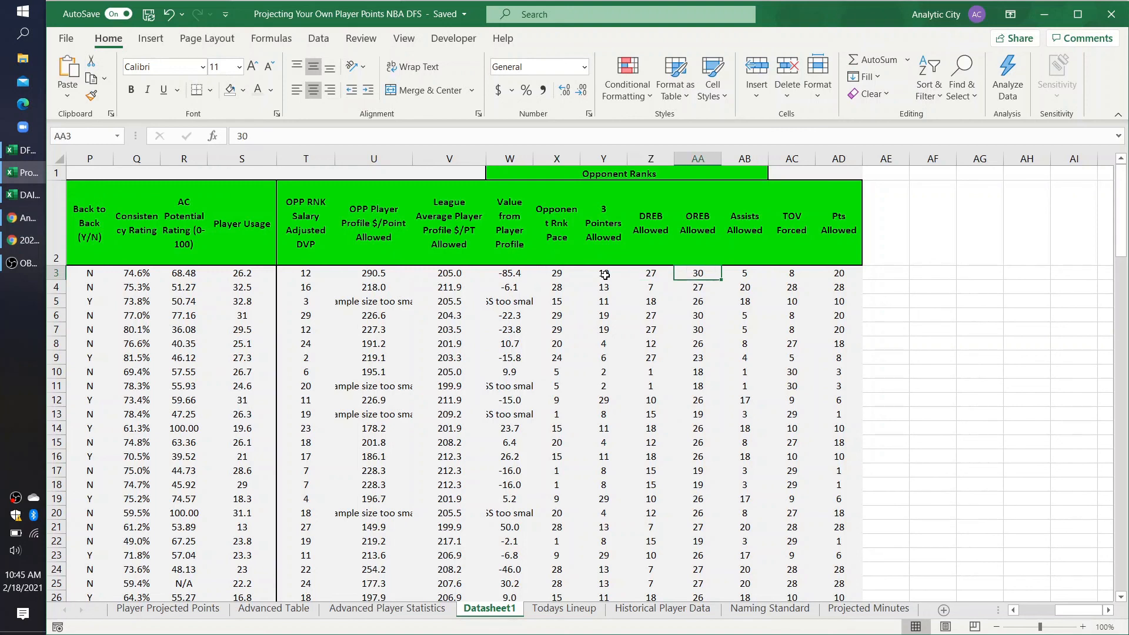
pyautogui.press('Right')
pyautogui.press('Right')
pyautogui.press('Right')
# Step: Go back over row 3's opponent statistics from 3 Pointers Allowed onward, finishing on TOV Forced in AC3
pyautogui.press('Left')
pyautogui.press('Left')
pyautogui.press('Left')
pyautogui.press('Left')
pyautogui.press('Left')
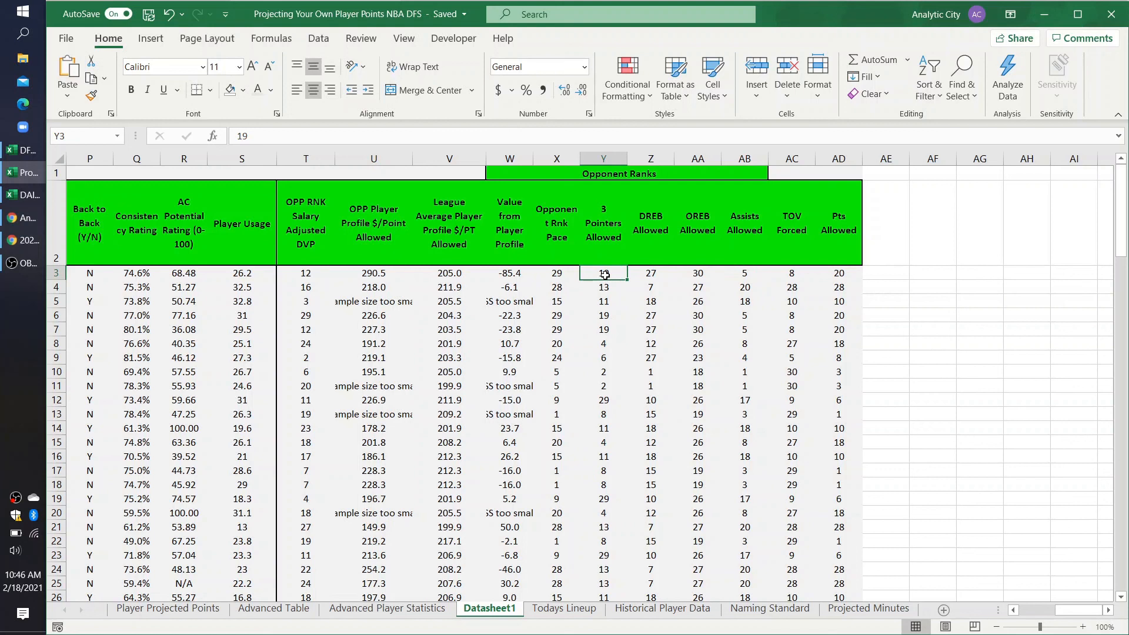
pyautogui.press('Right')
pyautogui.press('Left')
pyautogui.press('Right')
pyautogui.press('Right')
pyautogui.press('Right')
pyautogui.press('Right')
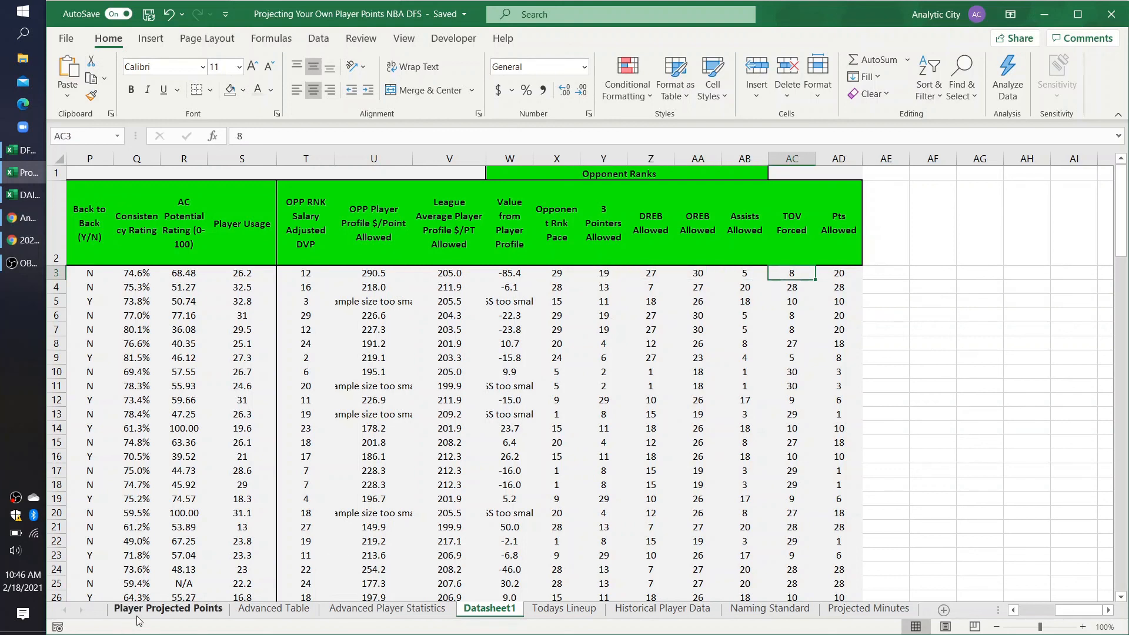
# Step: Return to the Player Projected Points sheet and review row 5's formulas from PPM in E5 across to TM in I5
pyautogui.click(167, 608)
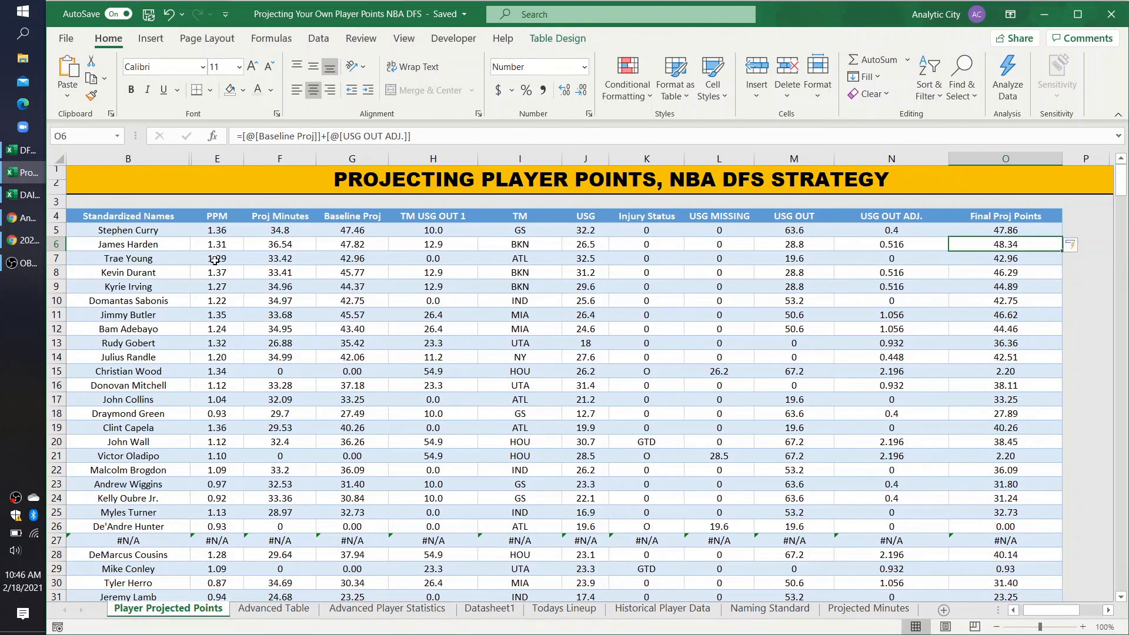
pyautogui.click(255, 235)
pyautogui.click(218, 231)
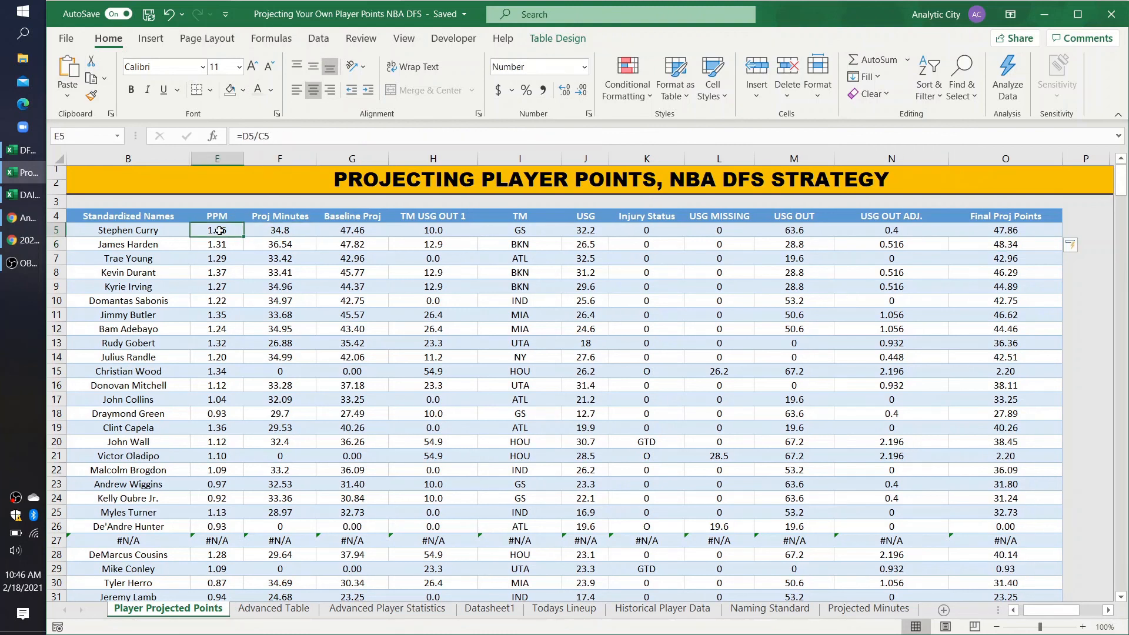
pyautogui.press('Right')
pyautogui.press('Right')
pyautogui.press('Right')
pyautogui.press('Right')
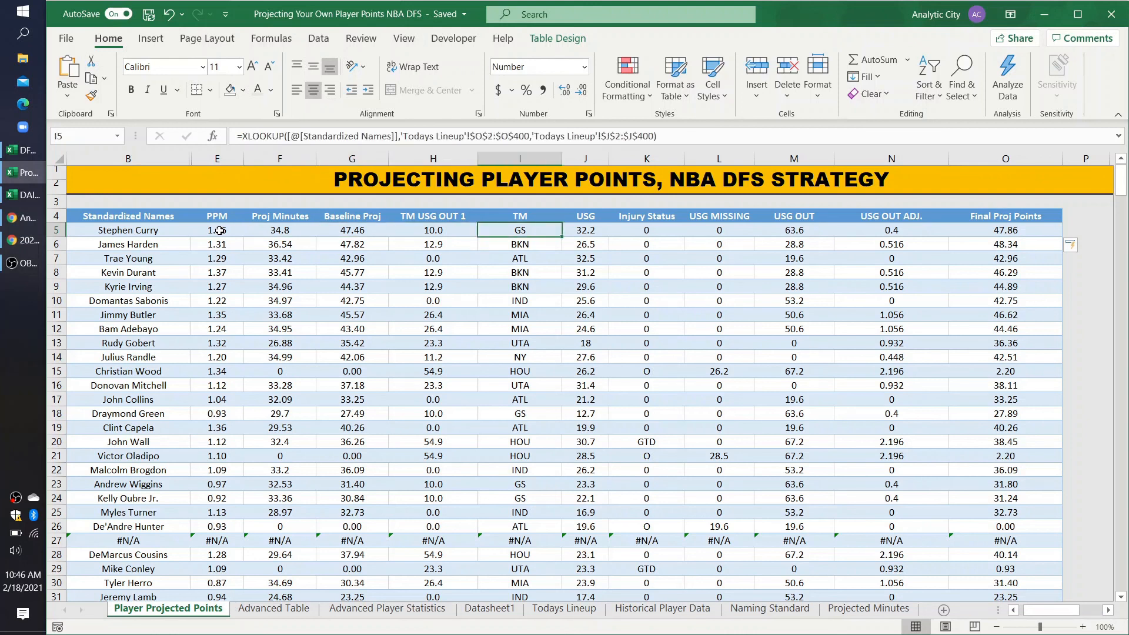